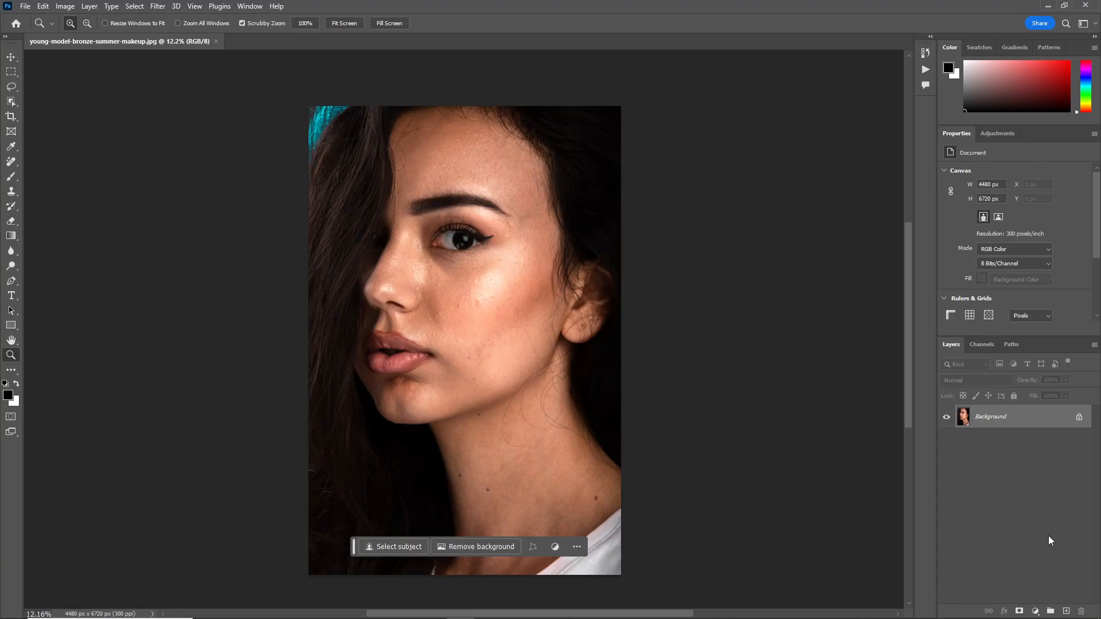
# Duplicate the Background layer and create an empty layer group above the copy
pyautogui.moveTo(1030, 416); pyautogui.dragTo(1066, 609)
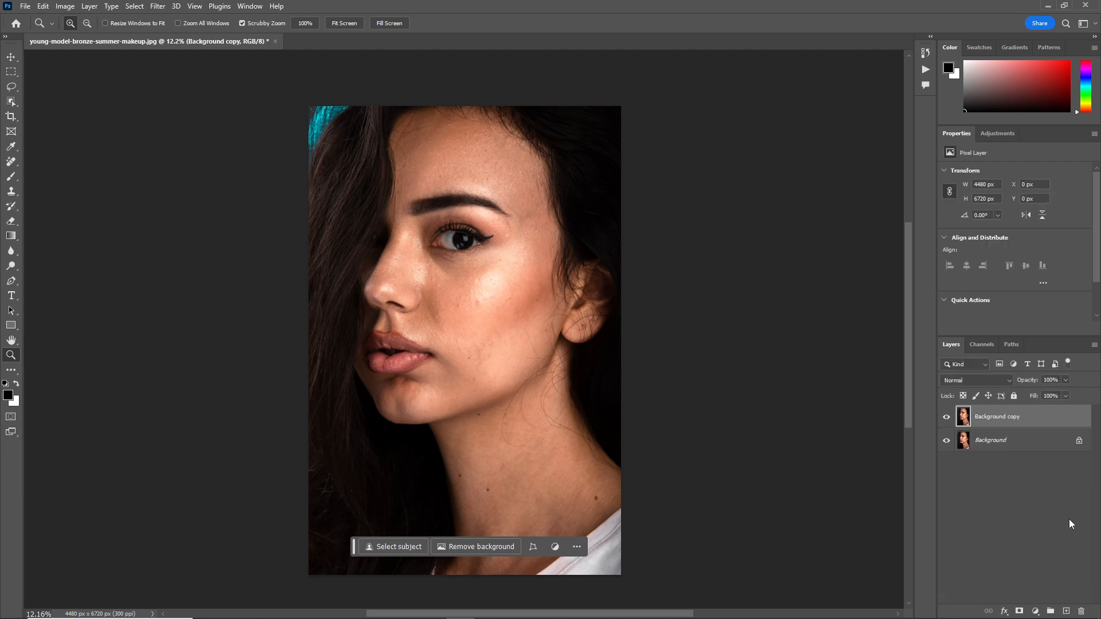
pyautogui.click(1051, 611)
# Add a Black & White adjustment layer inside the group with Reds at -10 and Yellows at -8
pyautogui.click(1034, 611)
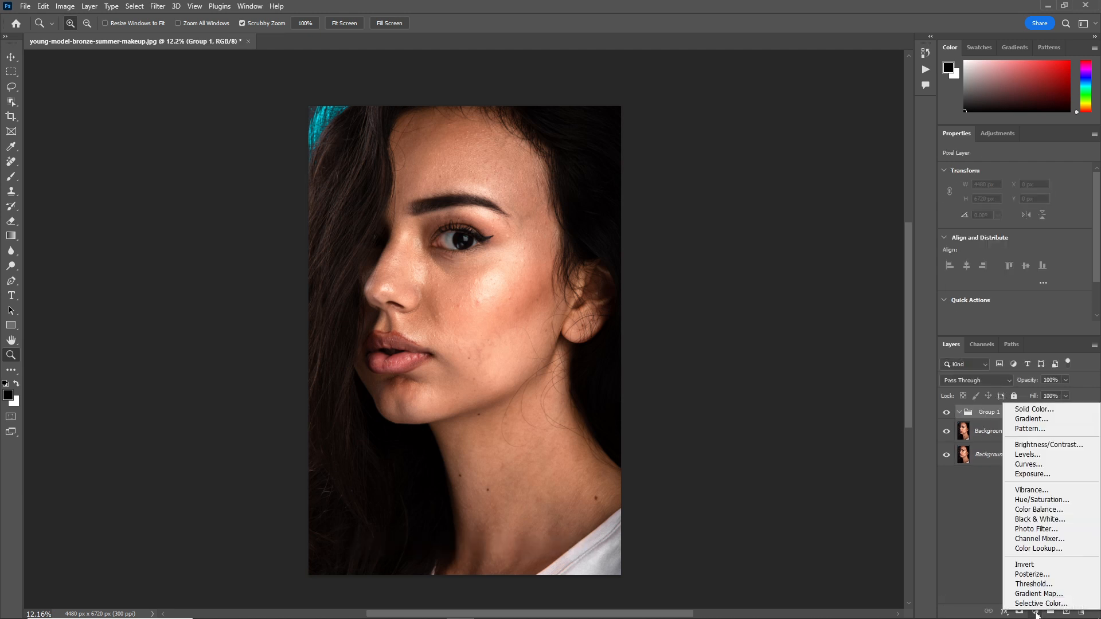
pyautogui.click(1044, 521)
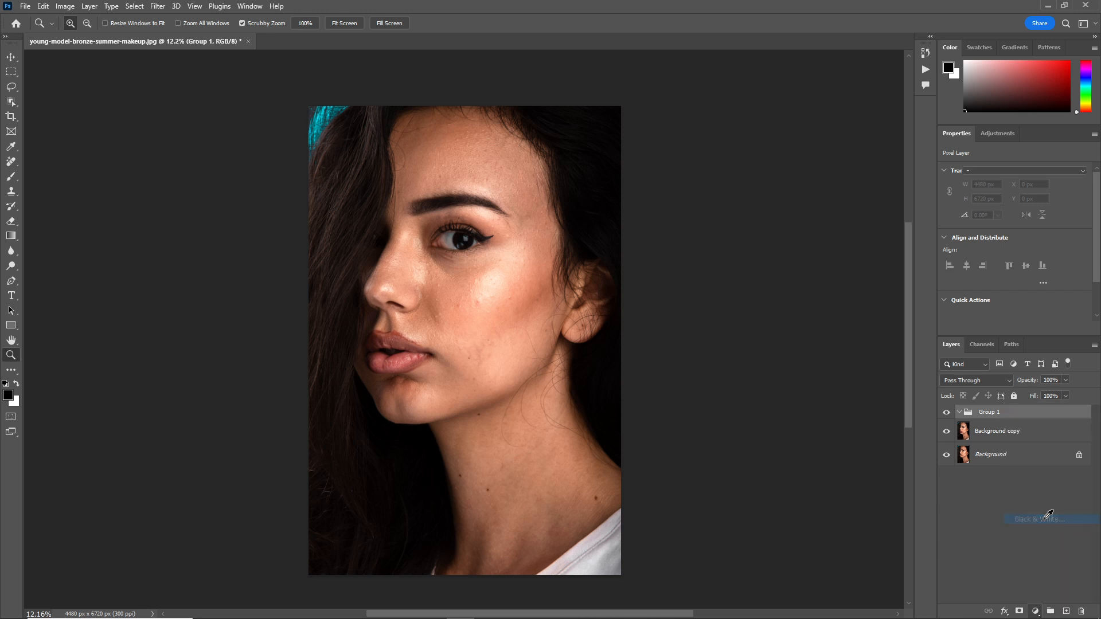
pyautogui.moveTo(1010, 214); pyautogui.dragTo(998, 239)
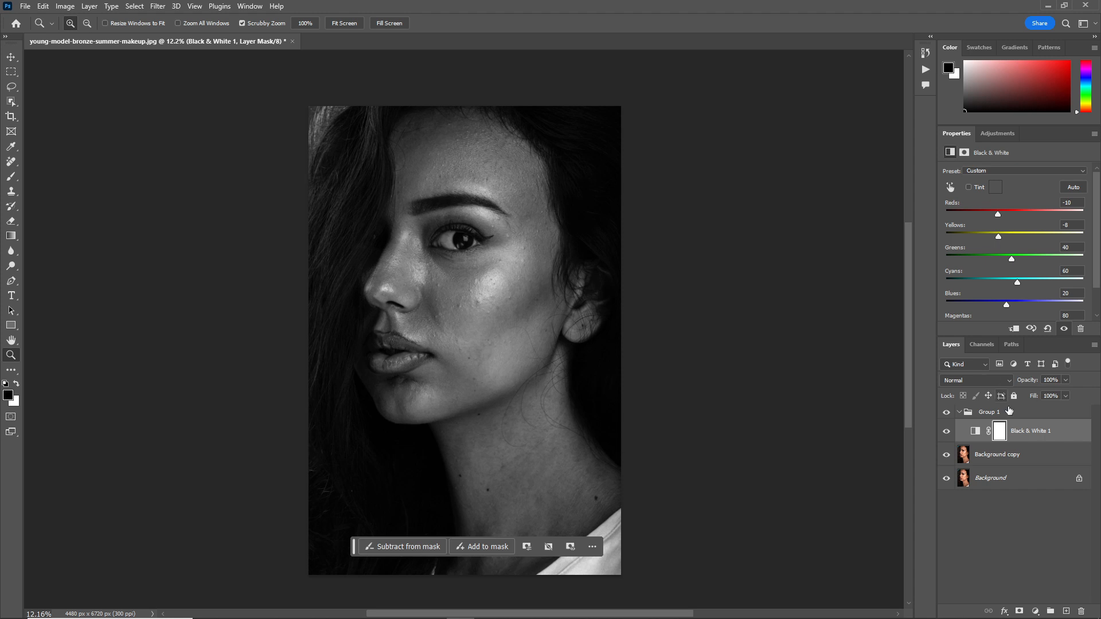
# Add a Curves adjustment above the Black & White layer and shape a gentle S-curve for more contrast
pyautogui.click(1035, 611)
pyautogui.click(1028, 465)
pyautogui.moveTo(1047, 234); pyautogui.dragTo(1046, 222)
pyautogui.moveTo(996, 280); pyautogui.dragTo(996, 288)
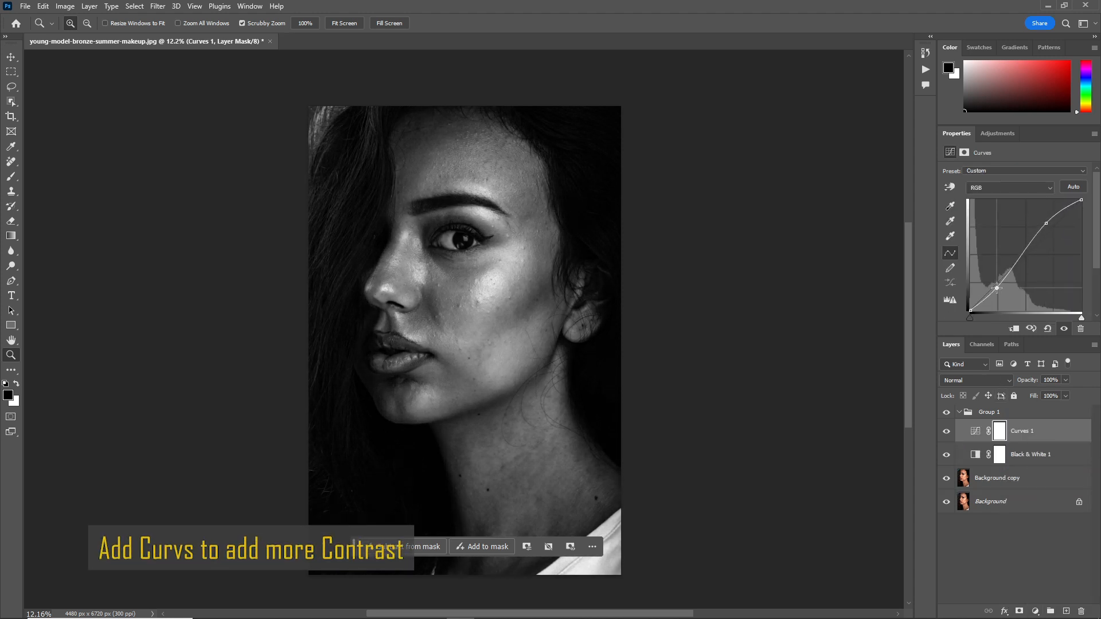
# Collapse the adjustment group and rename it "D&B Assist"
pyautogui.click(956, 412)
pyautogui.click(947, 413)
pyautogui.click(946, 412)
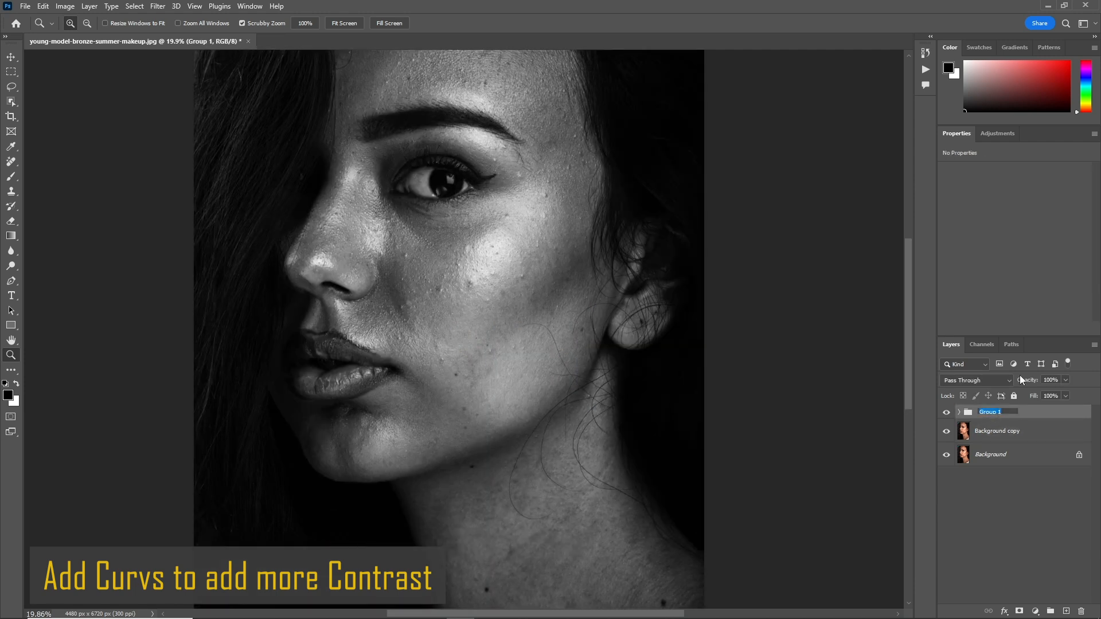
pyautogui.write('D&B')
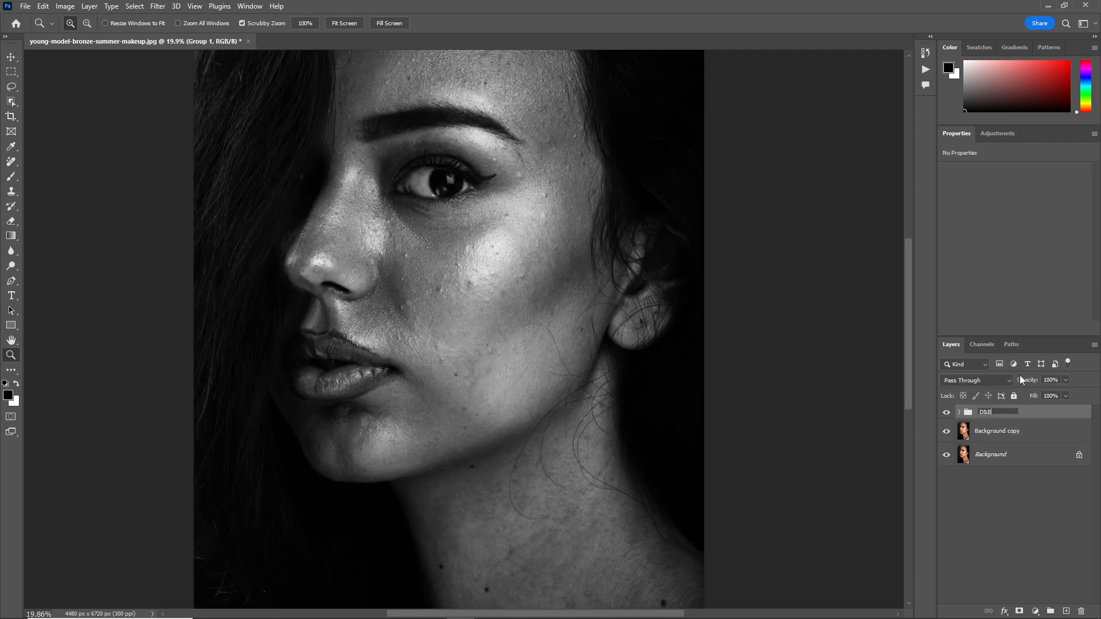
pyautogui.write(' Assist')
pyautogui.press('Return')
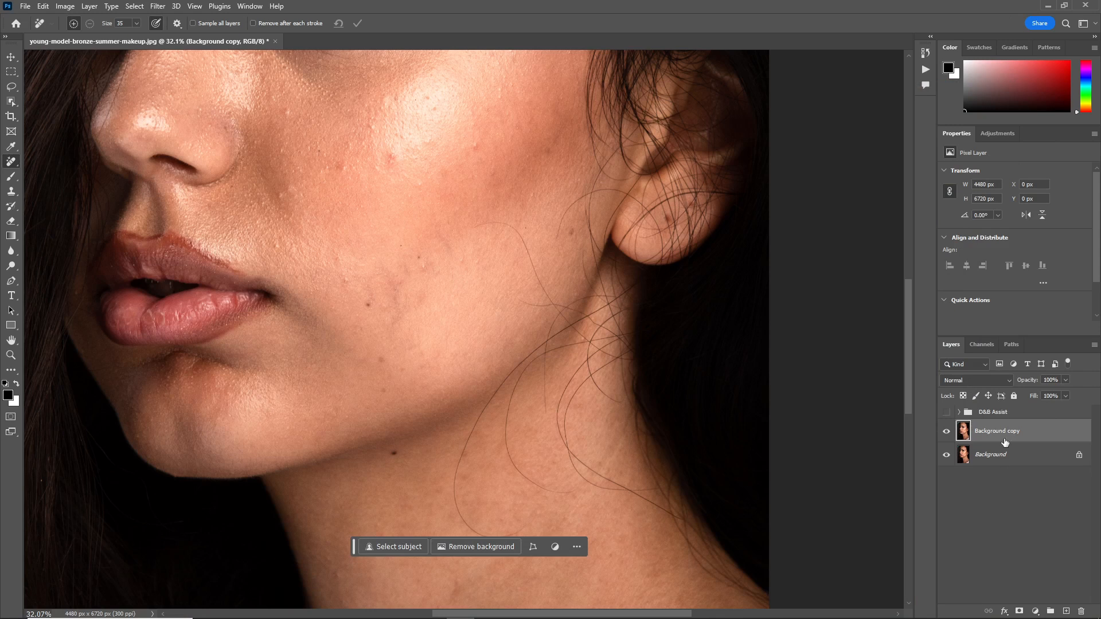
# Compare the portrait with and without the D&B Assist group, leaving the group hidden
pyautogui.click(946, 413)
pyautogui.click(946, 414)
pyautogui.click(946, 413)
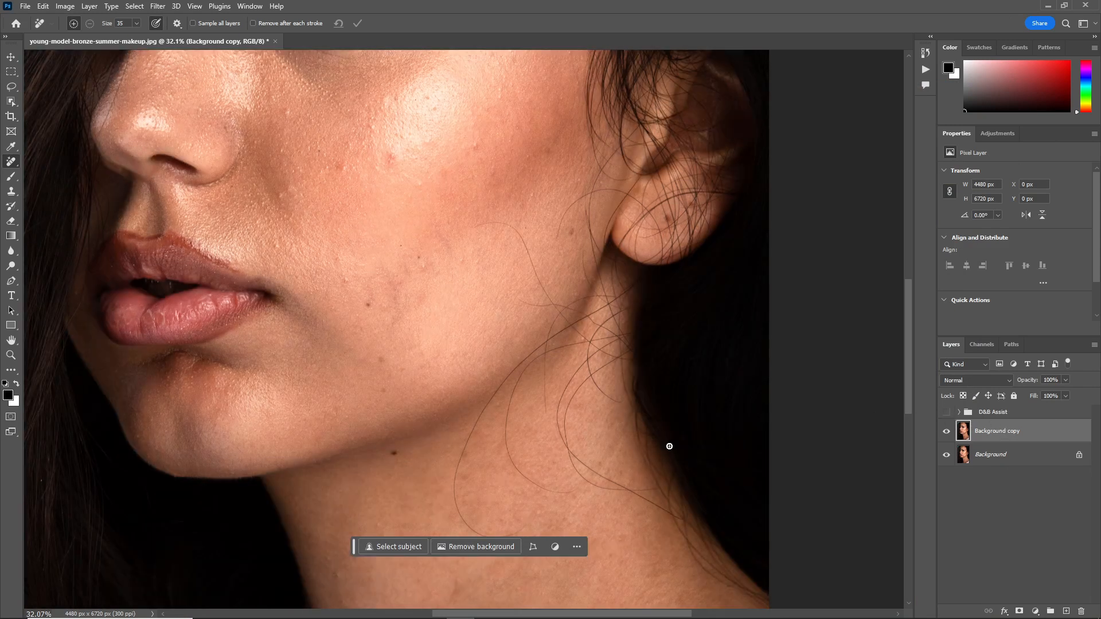
# Set the Eyedropper to a 5 by 5 Average sample size and sampling from Current & Below
pyautogui.scroll(-2, 606, 515)
pyautogui.press('z')
pyautogui.moveTo(612, 473); pyautogui.dragTo(631, 477)
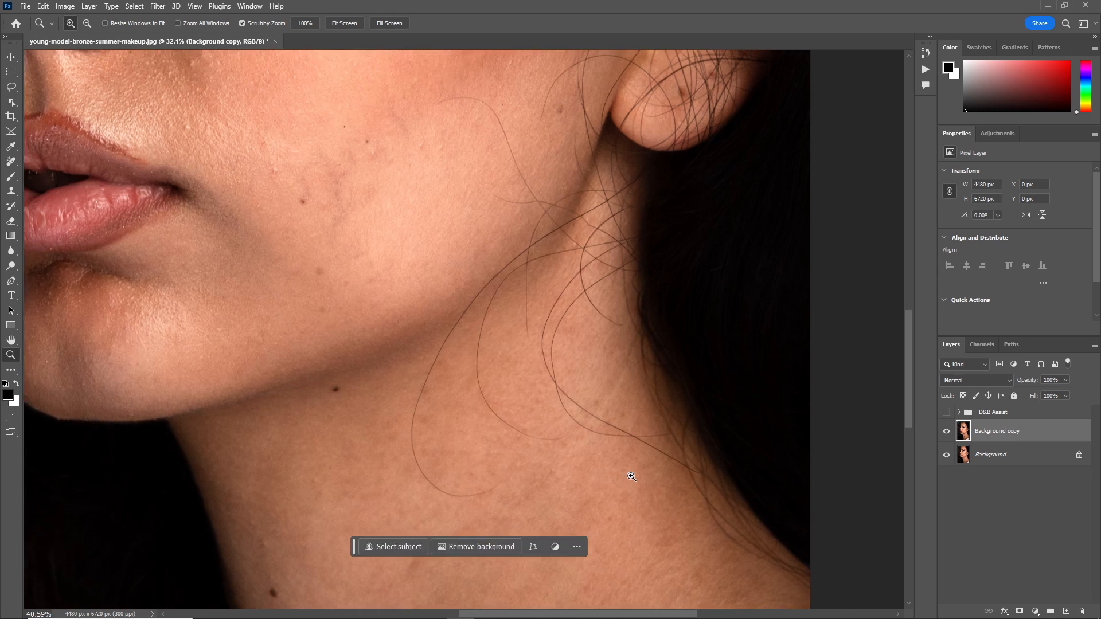
pyautogui.click(11, 152)
pyautogui.click(140, 25)
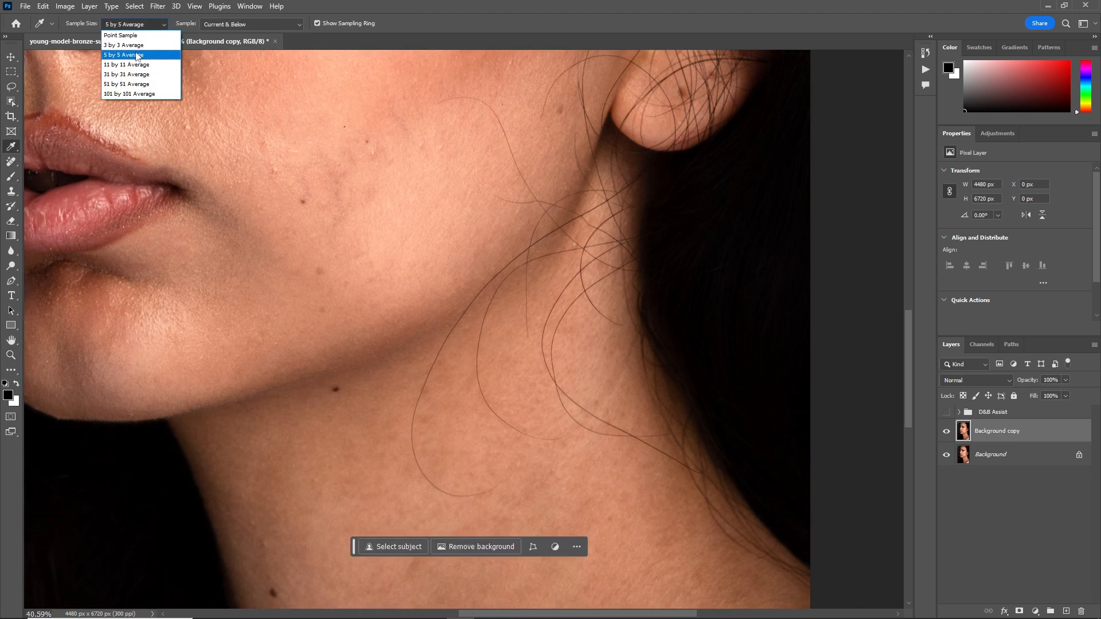
pyautogui.click(134, 54)
pyautogui.click(279, 24)
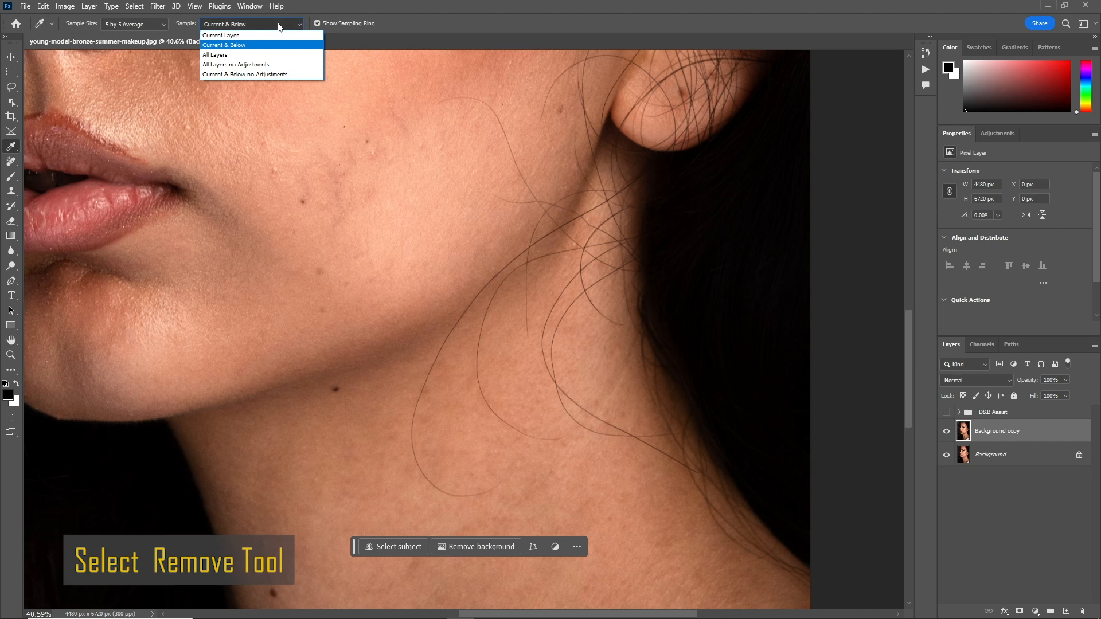
pyautogui.click(246, 44)
# Erase the fine curved hair on the cheek in front of the ear with the Remove Tool at size 20
pyautogui.rightClick(11, 165)
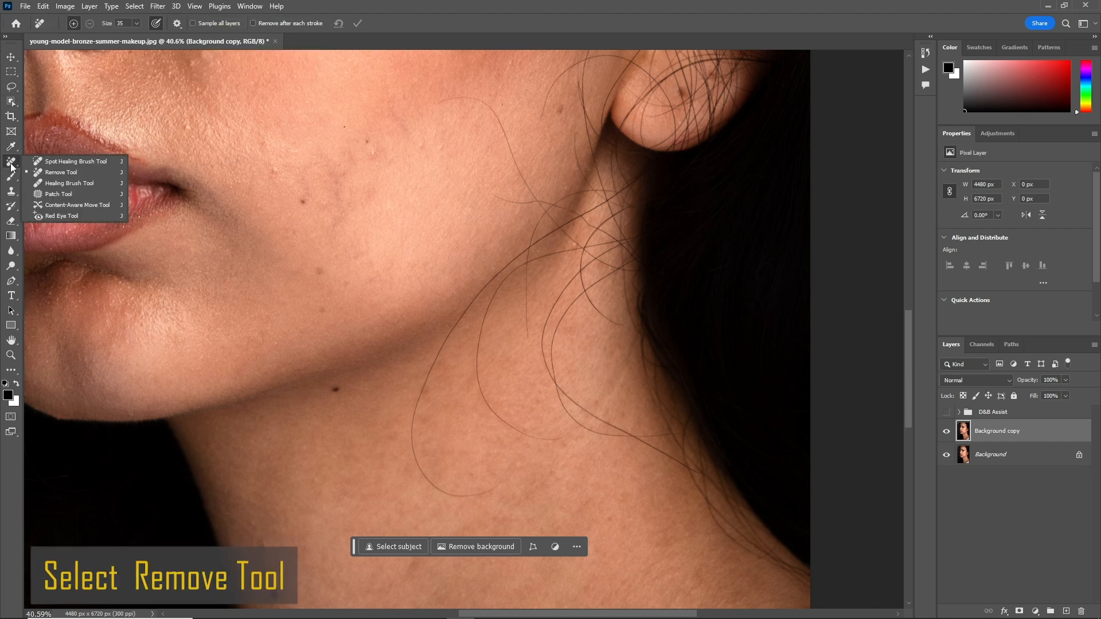
pyautogui.click(74, 169)
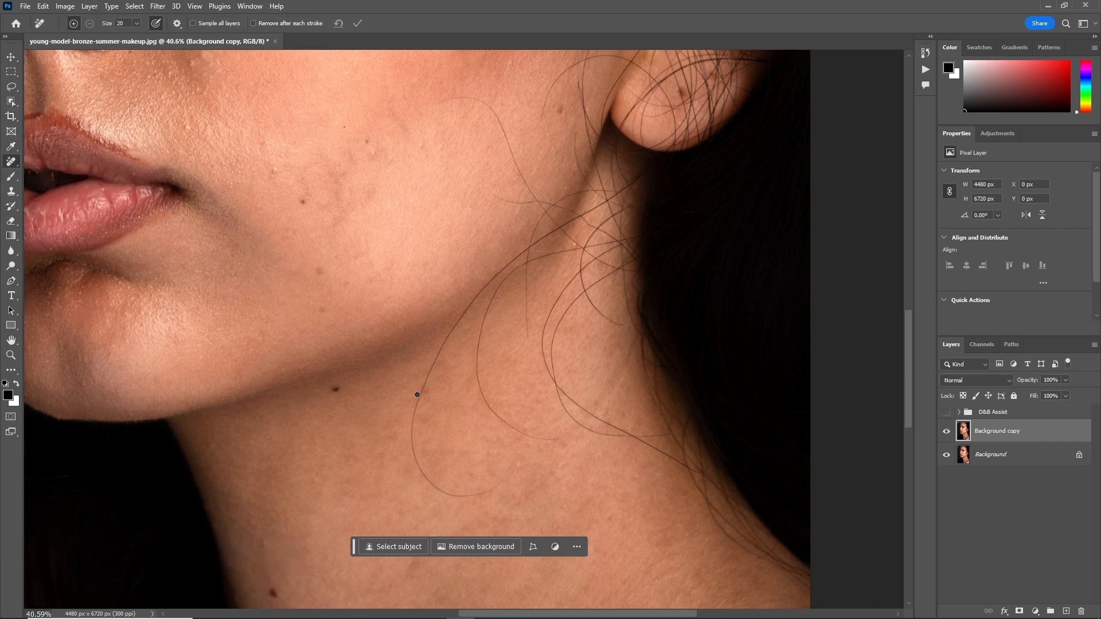
pyautogui.moveTo(639, 220); pyautogui.dragTo(559, 352)
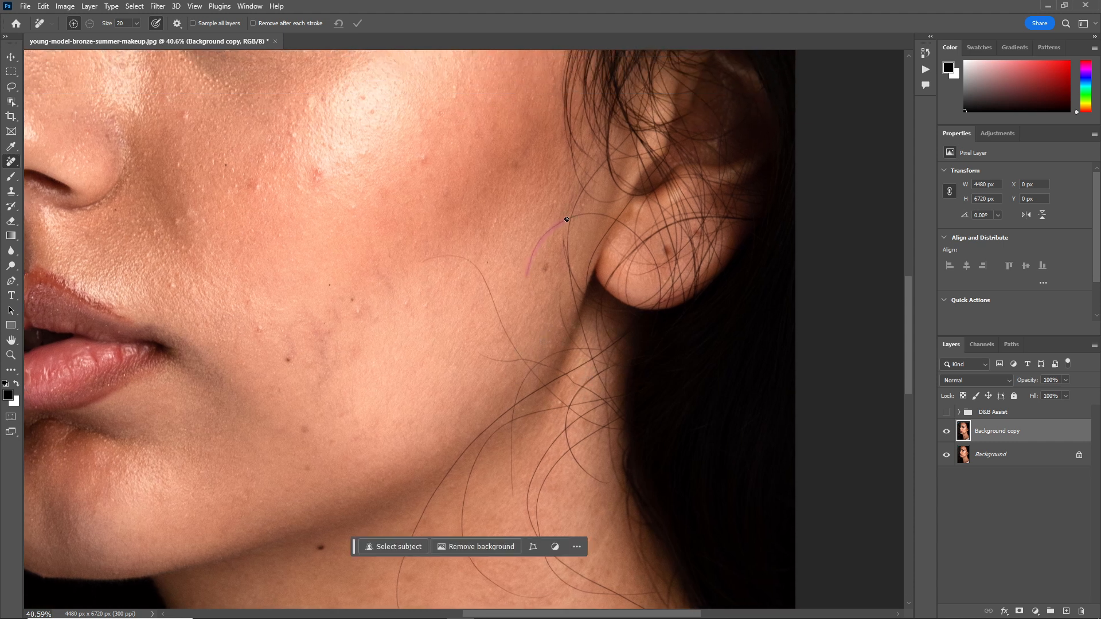
pyautogui.moveTo(569, 218); pyautogui.dragTo(567, 219)
pyautogui.click(358, 24)
# Paint over the long stray hair crossing the lower cheek toward the jawline and its short branches, and remove them
pyautogui.moveTo(478, 271); pyautogui.dragTo(480, 270)
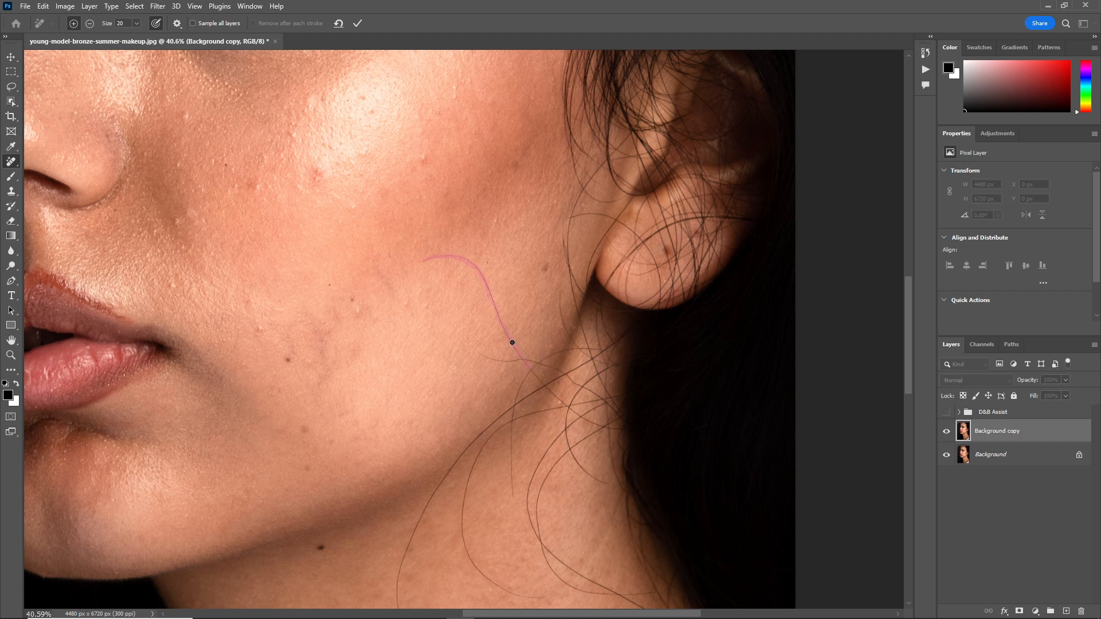
pyautogui.moveTo(484, 357); pyautogui.dragTo(564, 372)
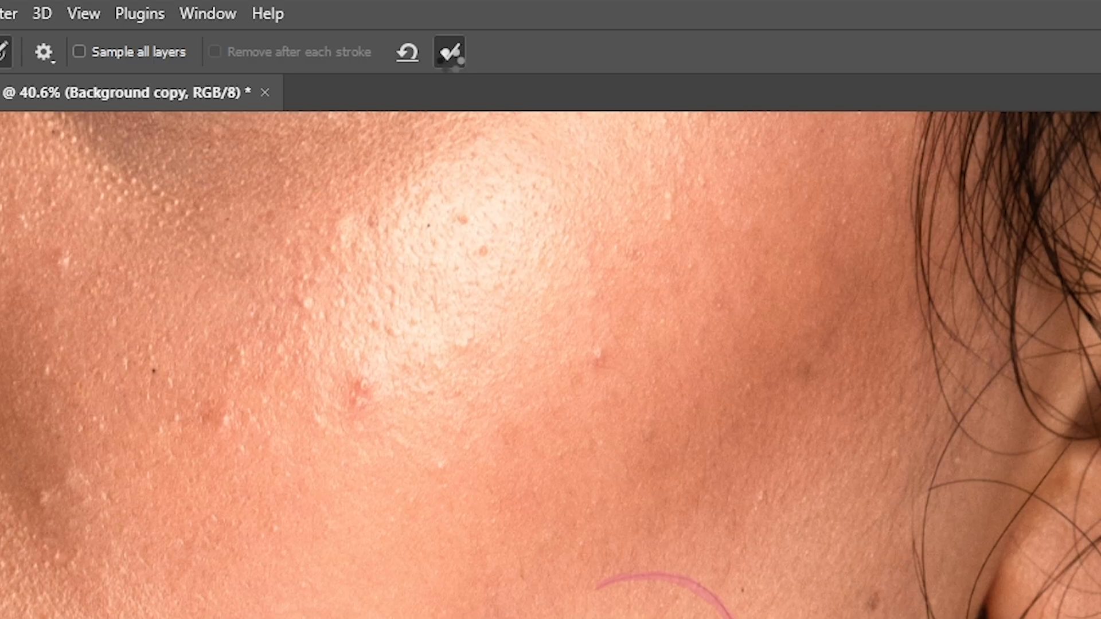
pyautogui.click(358, 23)
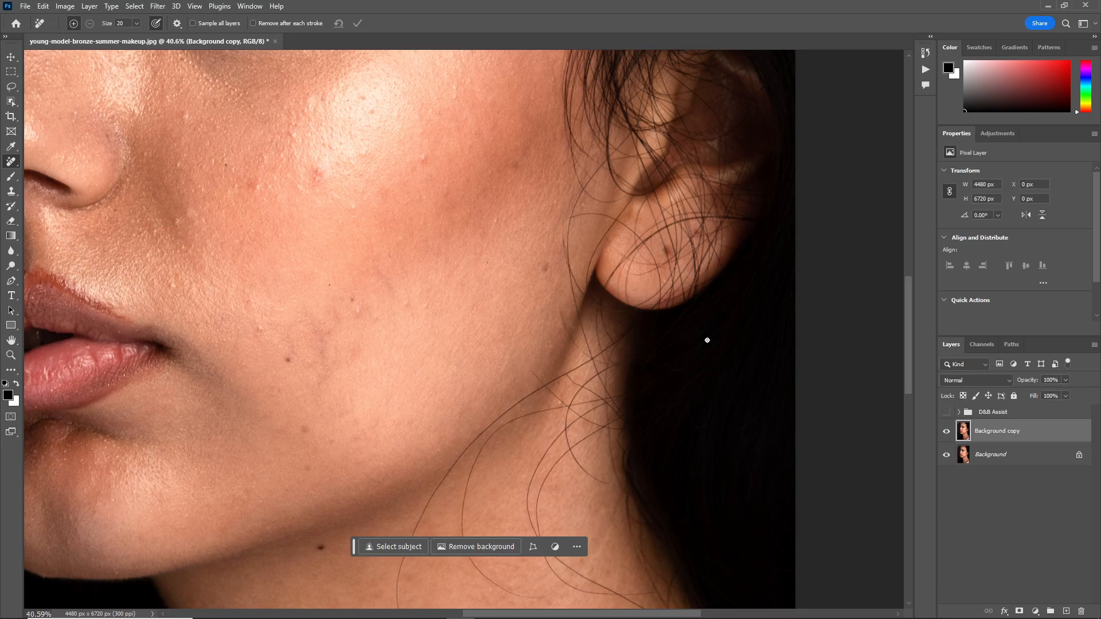
# Trace the looping stray hairs on the jawline and neck below the ear at brush sizes 20 and 25, and remove them
pyautogui.moveTo(562, 314); pyautogui.dragTo(573, 339)
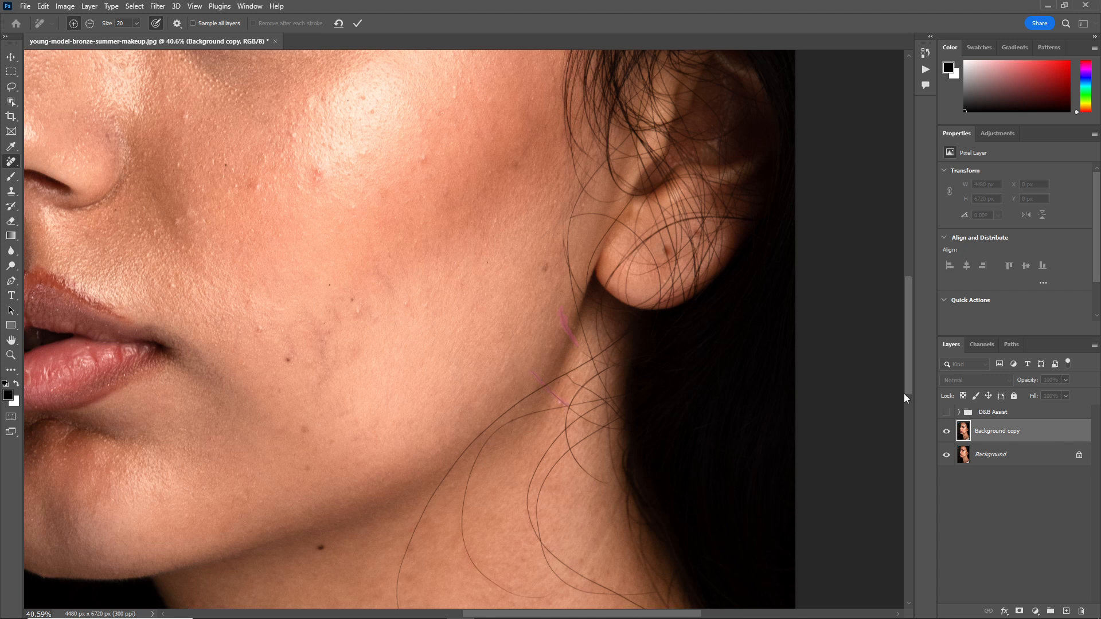
pyautogui.scroll(-3, 904, 398)
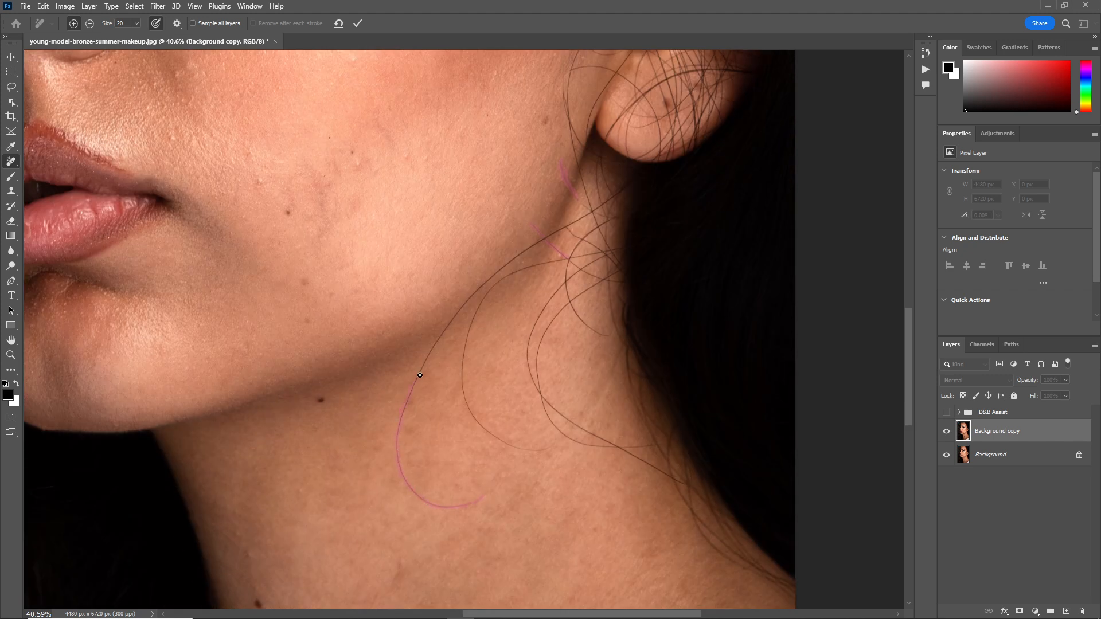
pyautogui.moveTo(523, 253); pyautogui.dragTo(628, 187)
pyautogui.moveTo(572, 258); pyautogui.dragTo(618, 217)
pyautogui.moveTo(658, 446); pyautogui.dragTo(567, 437)
pyautogui.moveTo(566, 304); pyautogui.dragTo(524, 348)
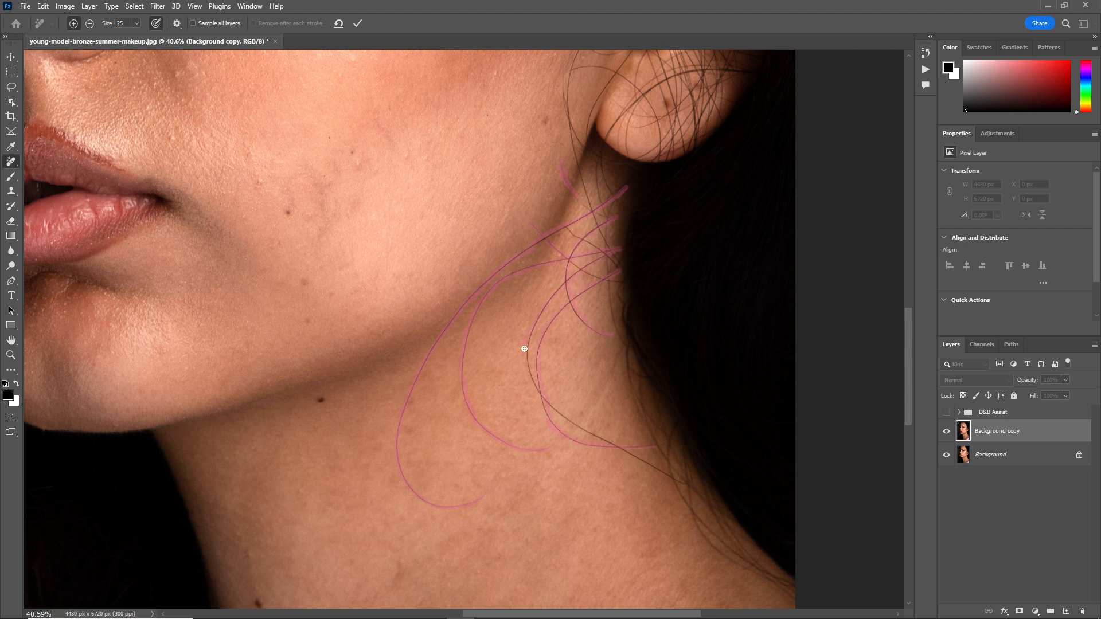
pyautogui.moveTo(609, 446); pyautogui.dragTo(686, 487)
pyautogui.click(358, 24)
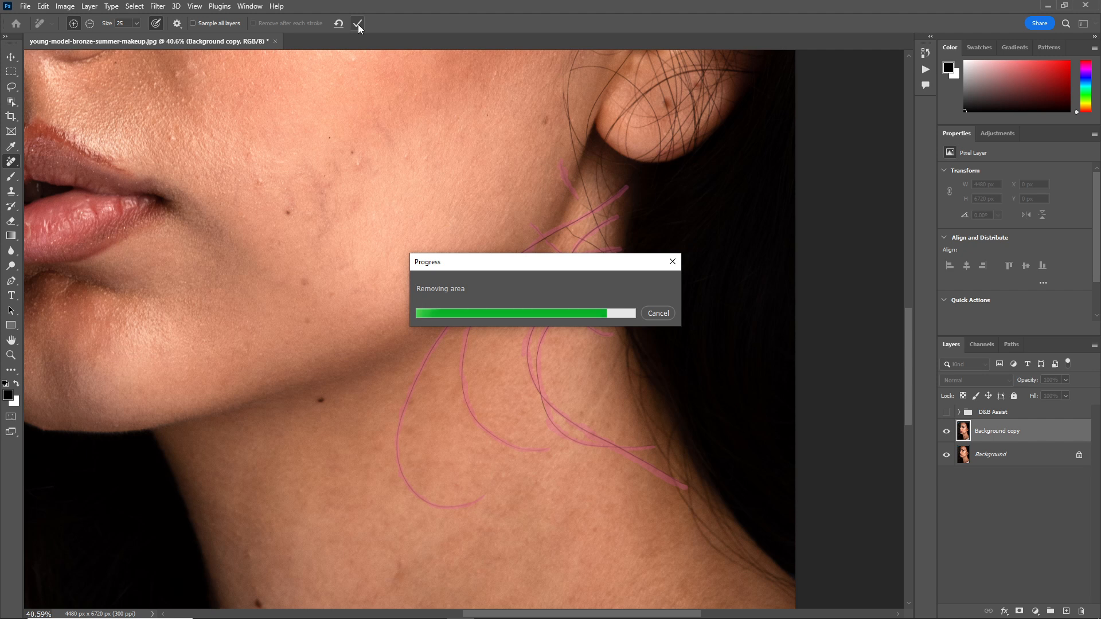
# Remove the remaining long hair running from the neck edge up past the earlobe at brush size 15
pyautogui.scroll(3, 577, 485)
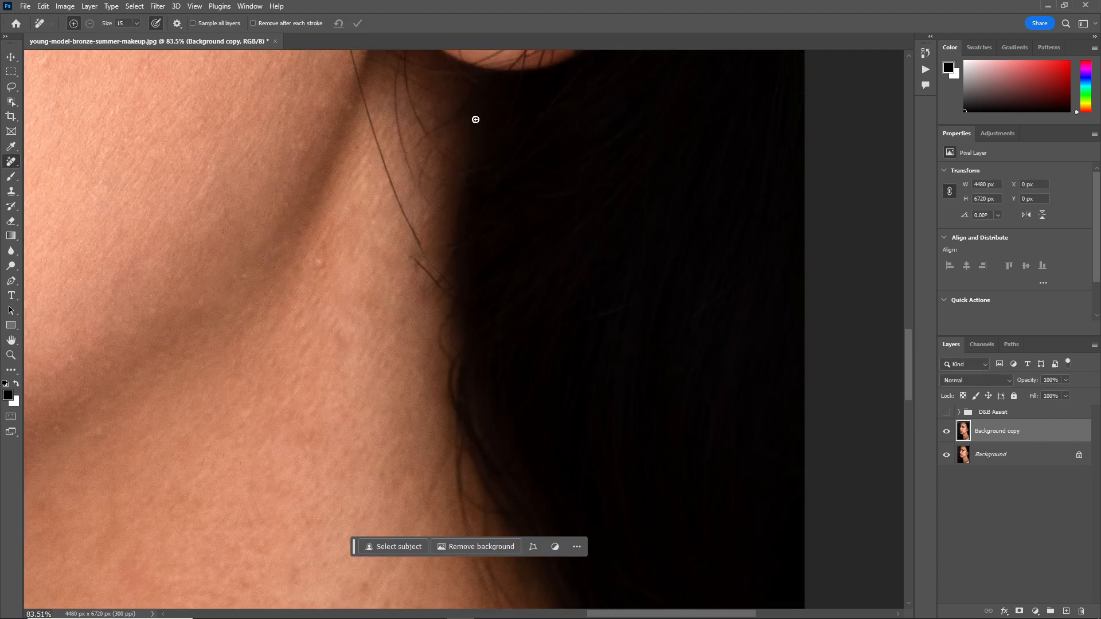
pyautogui.press('z')
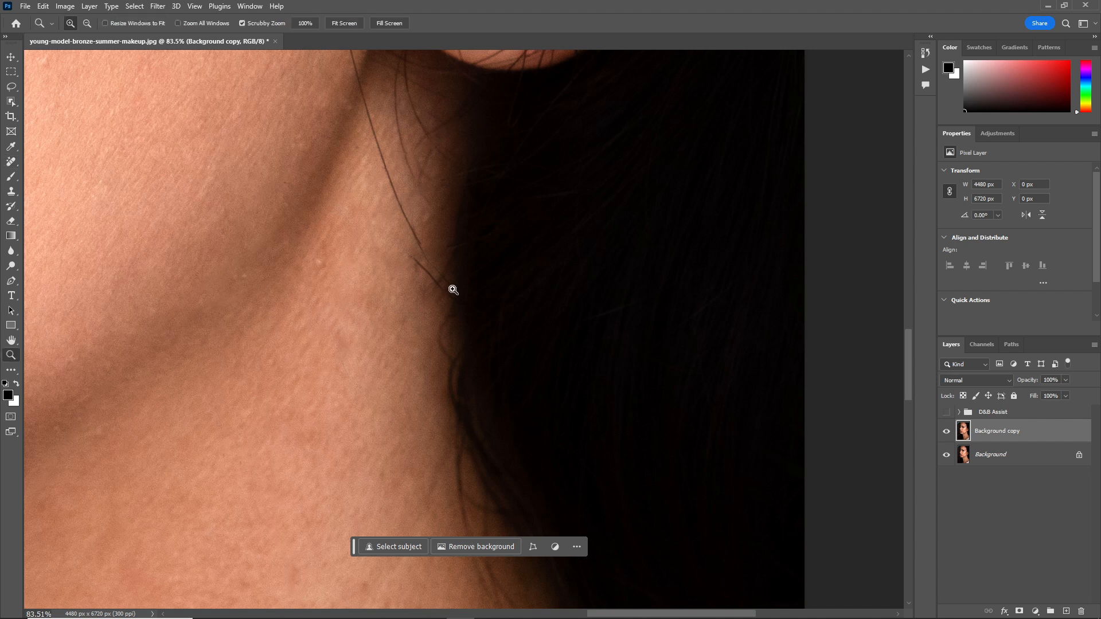
pyautogui.moveTo(455, 290); pyautogui.dragTo(332, 315)
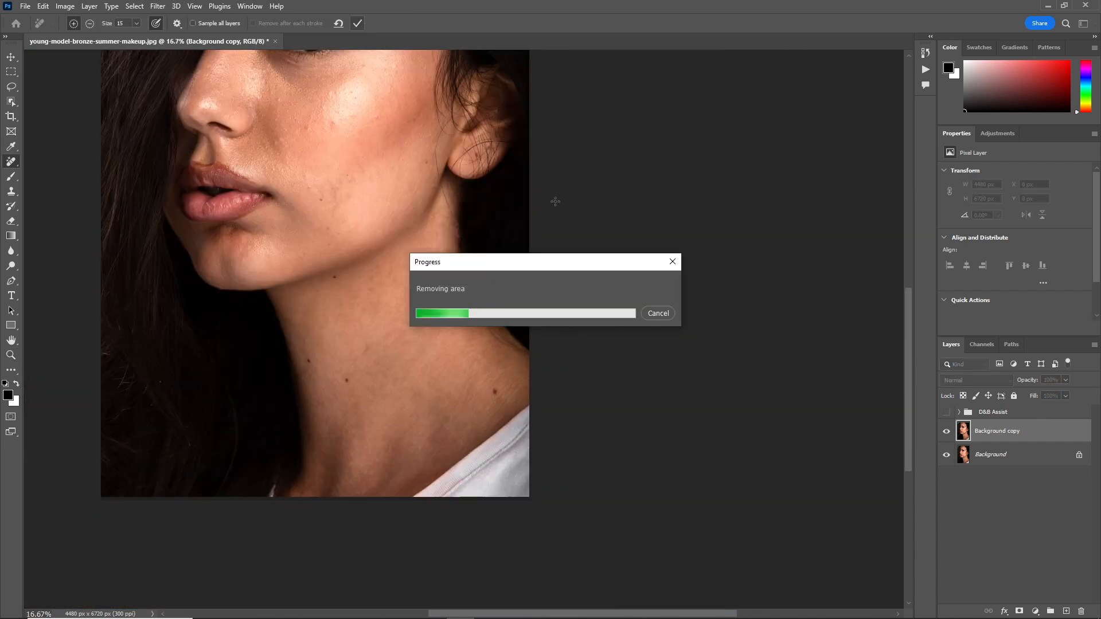
pyautogui.moveTo(424, 491)
pyautogui.mouseDown()
pyautogui.moveTo(375, 420)
pyautogui.moveTo(335, 312)
pyautogui.moveTo(299, 122)
pyautogui.mouseUp()
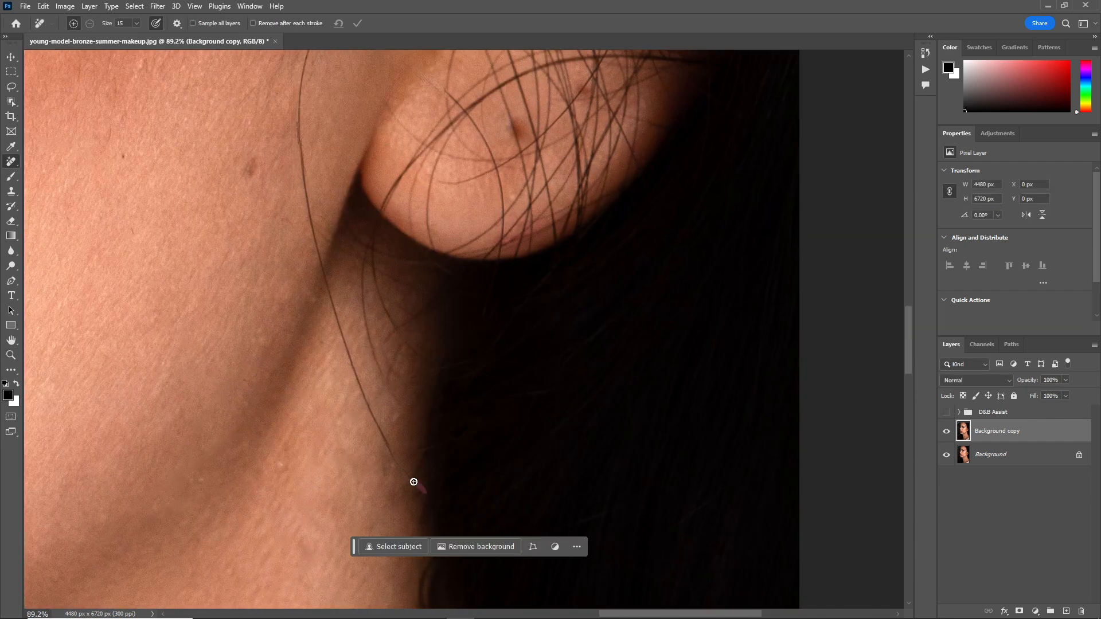
pyautogui.moveTo(909, 342); pyautogui.dragTo(909, 309)
pyautogui.moveTo(301, 422); pyautogui.dragTo(316, 302)
pyautogui.click(357, 23)
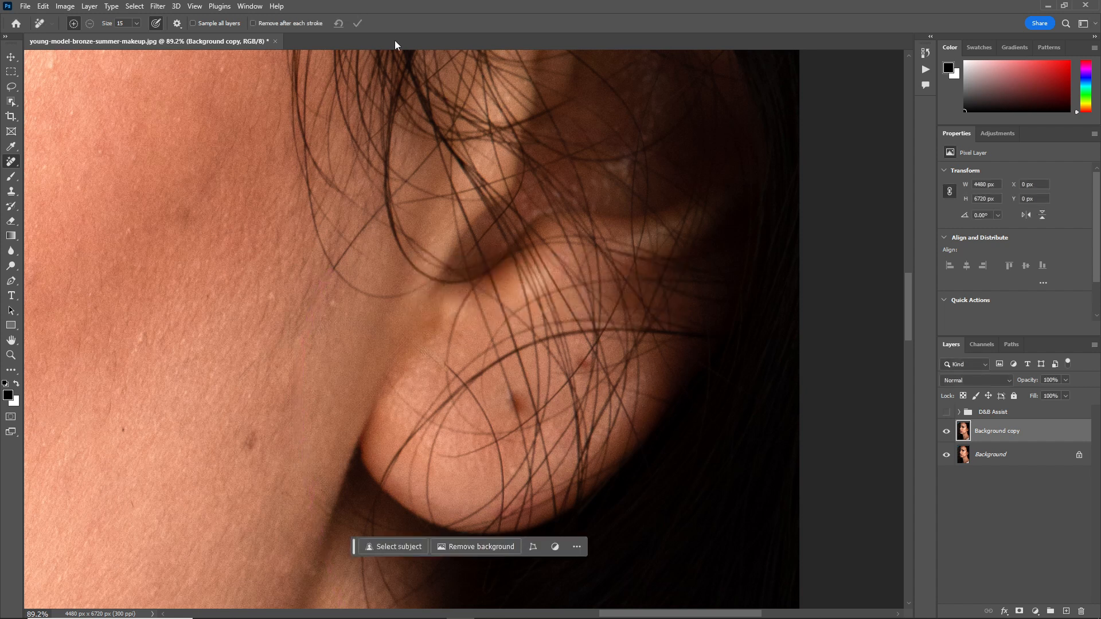
# Remove the loose hairs around the eyebrow's outer tail with the Remove Tool at size 15, and compare with the original
pyautogui.press('z')
pyautogui.moveTo(494, 258); pyautogui.dragTo(424, 258)
pyautogui.moveTo(413, 146); pyautogui.dragTo(488, 156)
pyautogui.moveTo(487, 156); pyautogui.dragTo(541, 257)
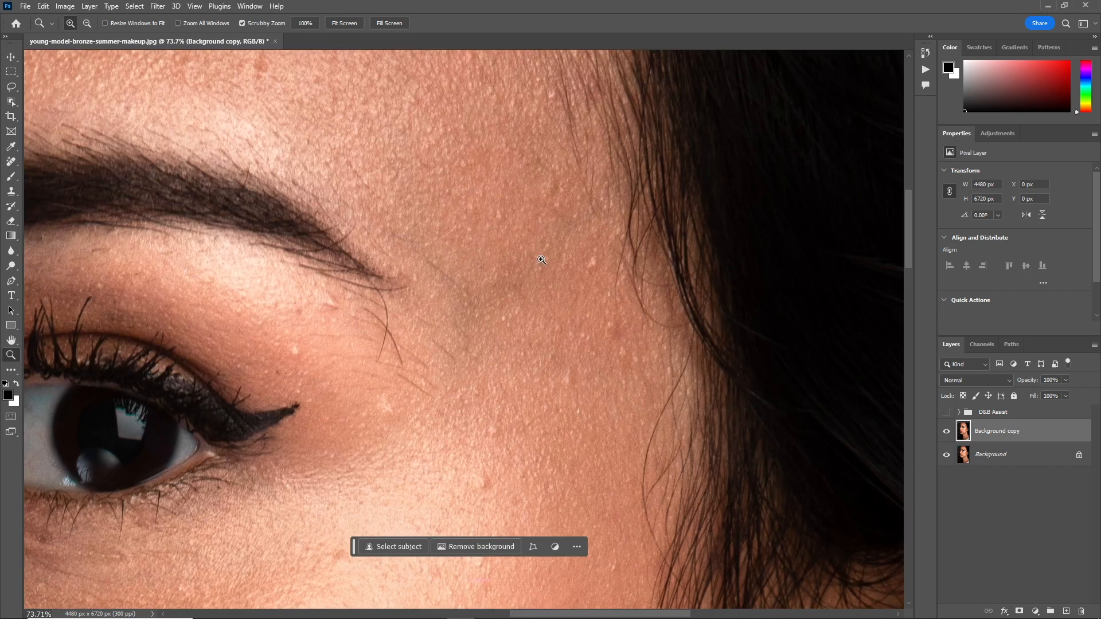
pyautogui.click(13, 163)
pyautogui.moveTo(377, 362)
pyautogui.mouseDown()
pyautogui.moveTo(388, 316)
pyautogui.moveTo(367, 280)
pyautogui.moveTo(382, 324)
pyautogui.moveTo(373, 284)
pyautogui.moveTo(382, 288)
pyautogui.moveTo(323, 275)
pyautogui.mouseUp()
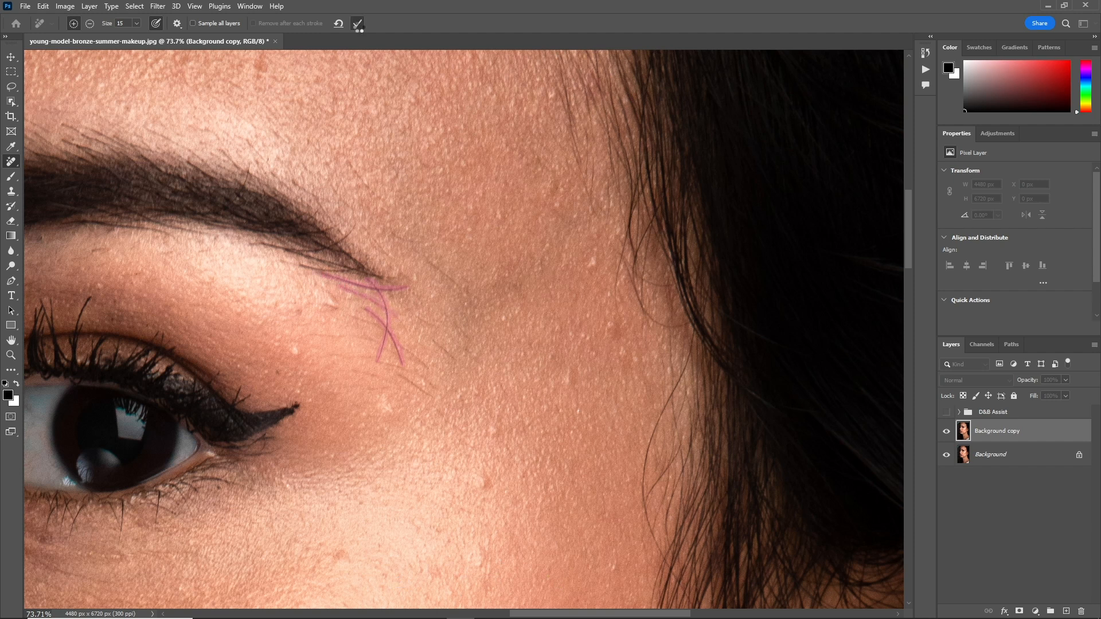
pyautogui.click(357, 24)
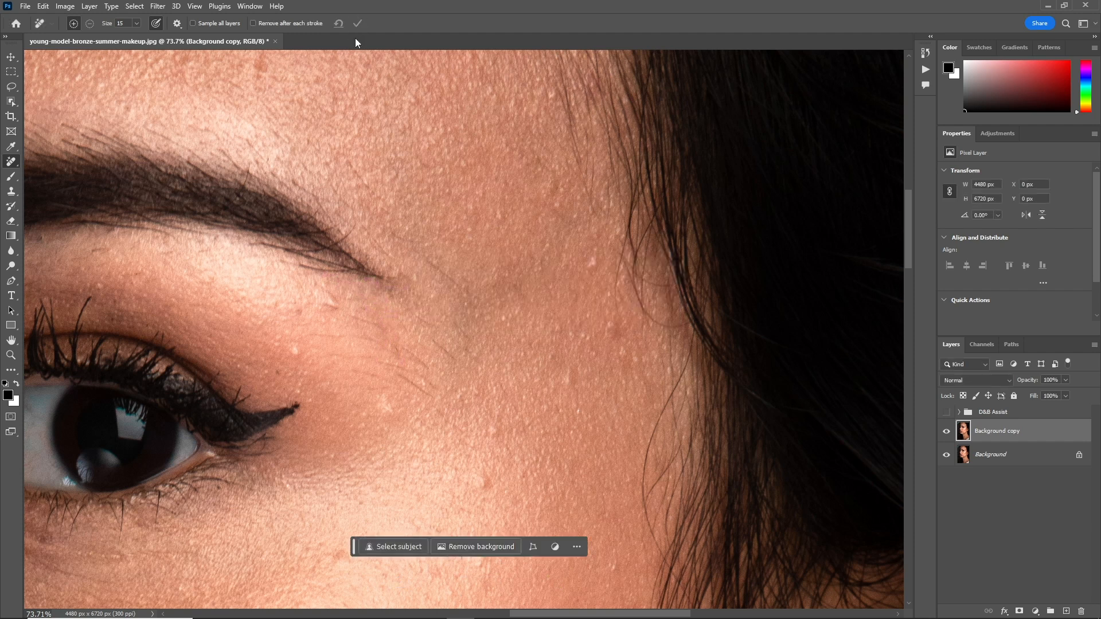
pyautogui.click(946, 431)
pyautogui.click(946, 431)
# Paint over the stray hairs along the forehead's hairline at brush size 20 and remove them
pyautogui.moveTo(911, 245); pyautogui.dragTo(907, 216)
pyautogui.moveTo(576, 615); pyautogui.dragTo(466, 616)
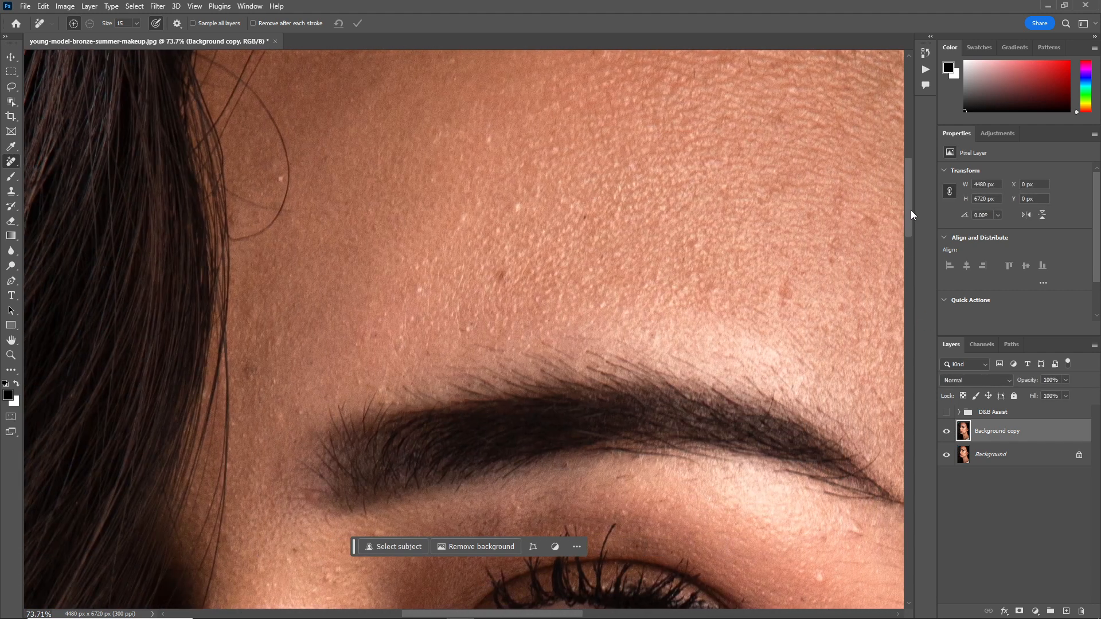
pyautogui.moveTo(911, 212); pyautogui.dragTo(910, 191)
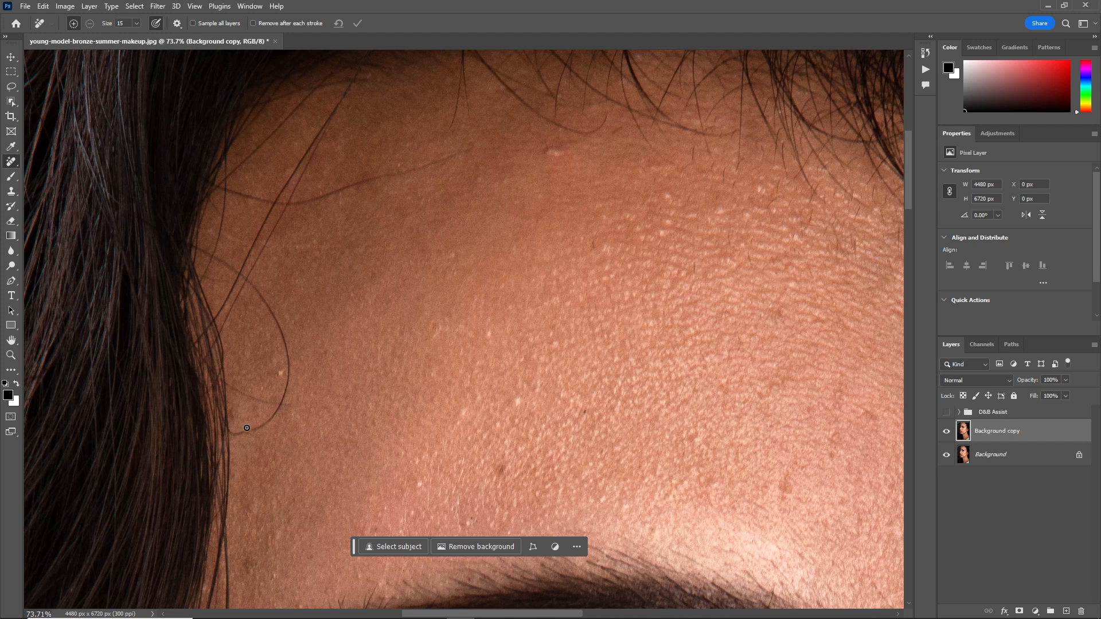
pyautogui.moveTo(234, 433)
pyautogui.mouseDown()
pyautogui.moveTo(269, 418)
pyautogui.moveTo(287, 387)
pyautogui.moveTo(273, 312)
pyautogui.moveTo(248, 282)
pyautogui.mouseUp()
pyautogui.moveTo(291, 407); pyautogui.dragTo(228, 382)
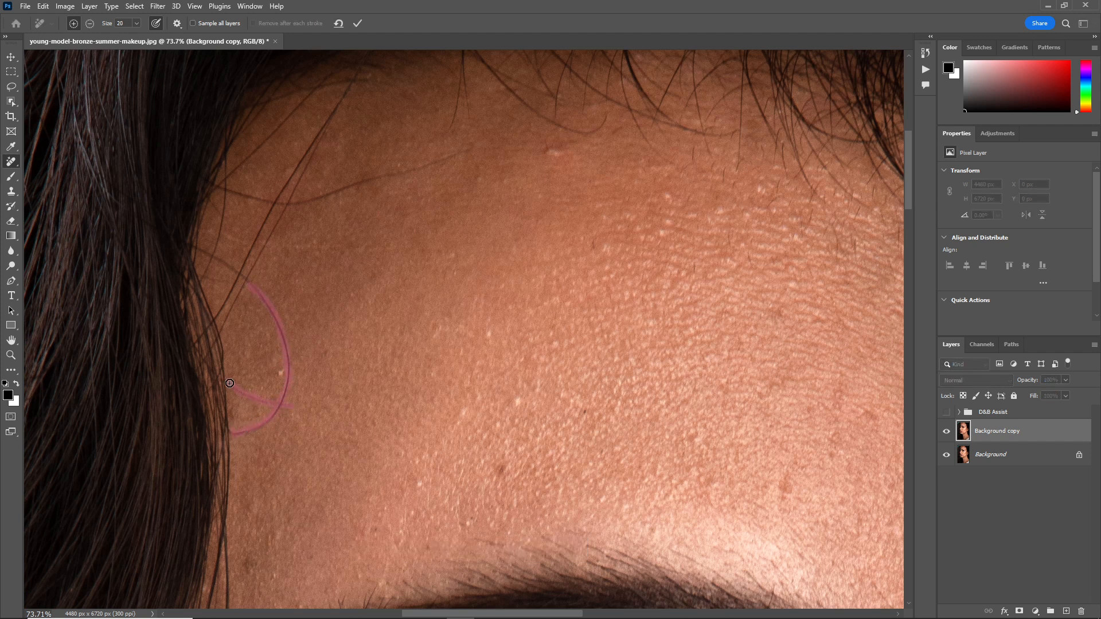
pyautogui.moveTo(474, 149)
pyautogui.mouseDown()
pyautogui.moveTo(291, 206)
pyautogui.moveTo(231, 192)
pyautogui.moveTo(300, 205)
pyautogui.moveTo(224, 190)
pyautogui.mouseUp()
pyautogui.moveTo(354, 87)
pyautogui.mouseDown()
pyautogui.moveTo(222, 319)
pyautogui.moveTo(315, 148)
pyautogui.mouseUp()
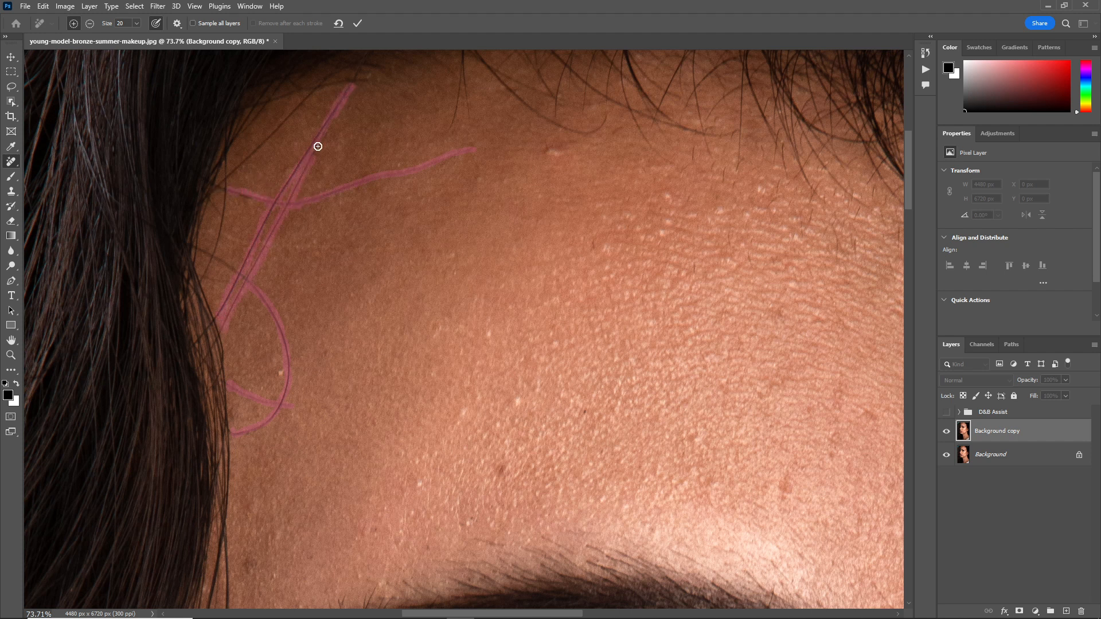
pyautogui.scroll(3, 401, 200)
pyautogui.moveTo(448, 211)
pyautogui.mouseDown()
pyautogui.moveTo(473, 127)
pyautogui.moveTo(513, 180)
pyautogui.moveTo(475, 129)
pyautogui.mouseUp()
pyautogui.click(357, 23)
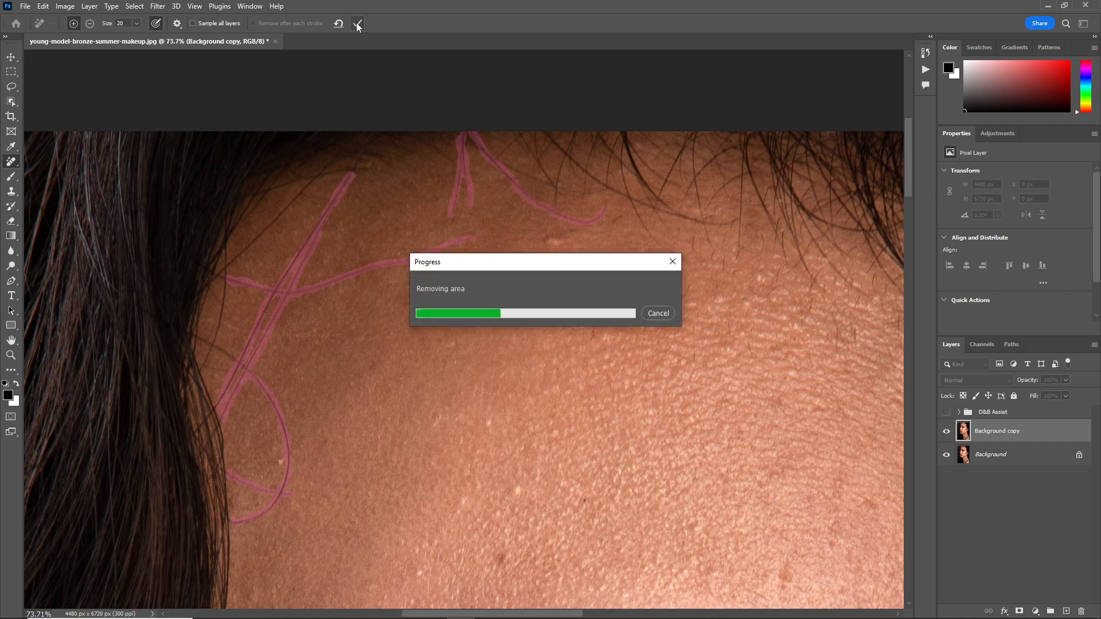
# Paint over the leftover stray hairs at the forehead's upper hairline and beside the side hair with the Remove Tool at size 20
pyautogui.moveTo(550, 184); pyautogui.dragTo(459, 133)
pyautogui.moveTo(675, 251); pyautogui.dragTo(633, 207)
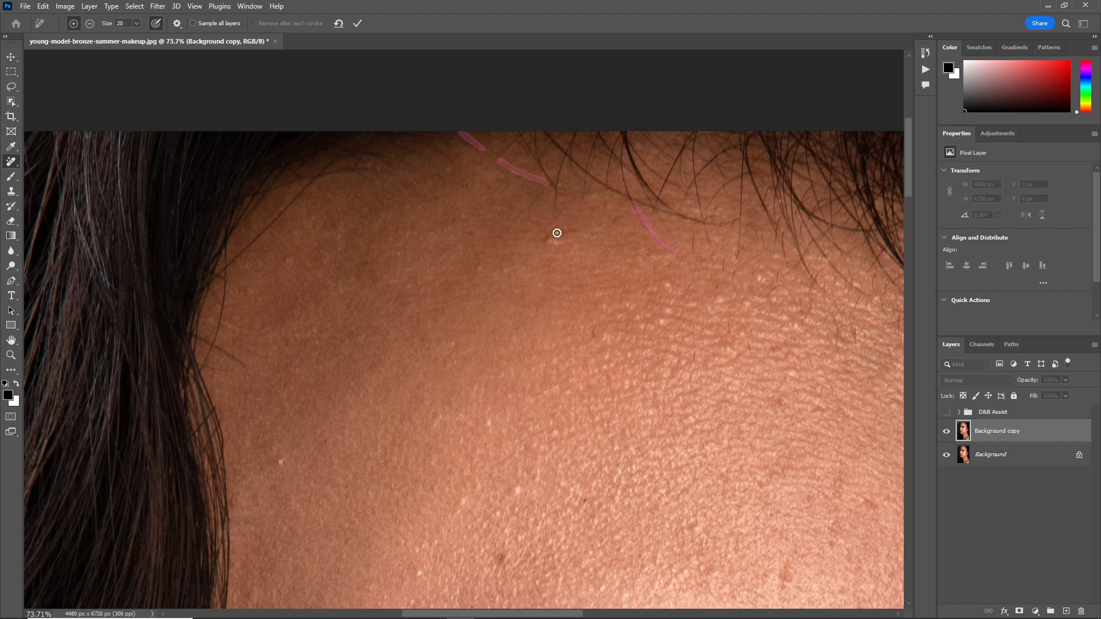
pyautogui.moveTo(304, 188); pyautogui.dragTo(231, 267)
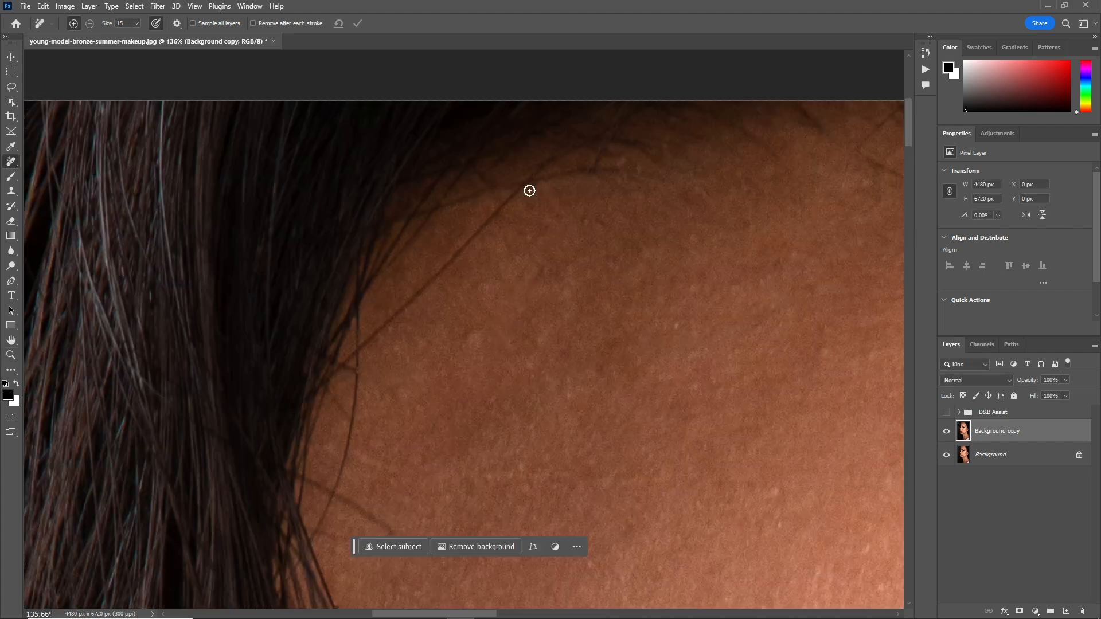
# Trace the diagonal stray hair and short loose hairs where the side hair meets the forehead at brush sizes 15 and 25, and remove them
pyautogui.moveTo(523, 190); pyautogui.dragTo(362, 348)
pyautogui.moveTo(356, 539); pyautogui.dragTo(320, 534)
pyautogui.moveTo(392, 536)
pyautogui.mouseDown()
pyautogui.moveTo(353, 486)
pyautogui.moveTo(312, 482)
pyautogui.moveTo(317, 461)
pyautogui.moveTo(335, 502)
pyautogui.mouseUp()
pyautogui.press(']')
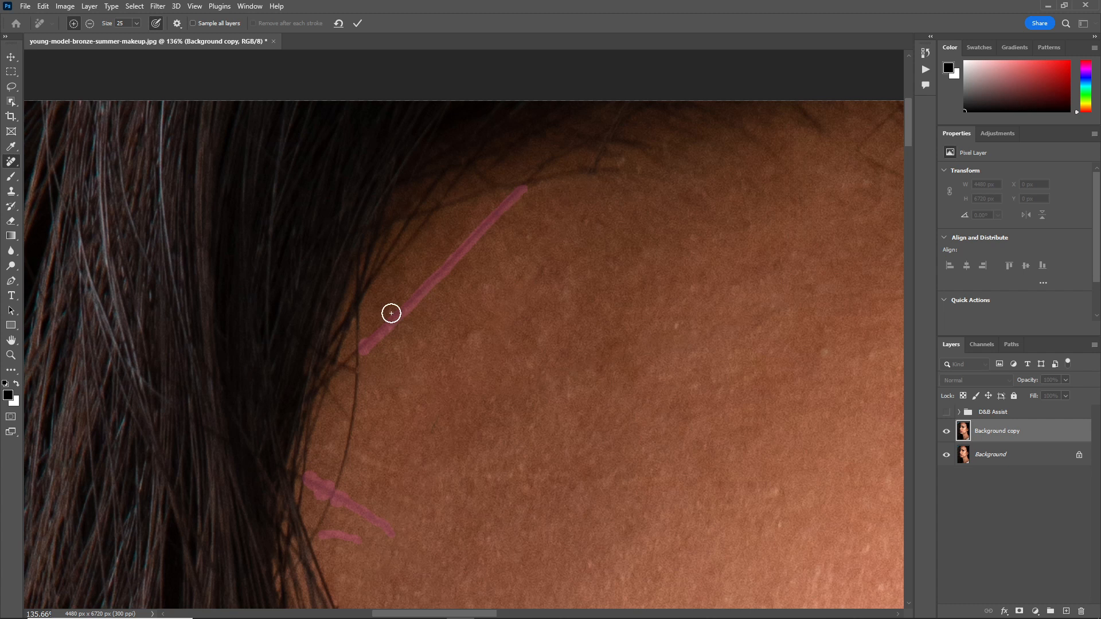
pyautogui.click(357, 23)
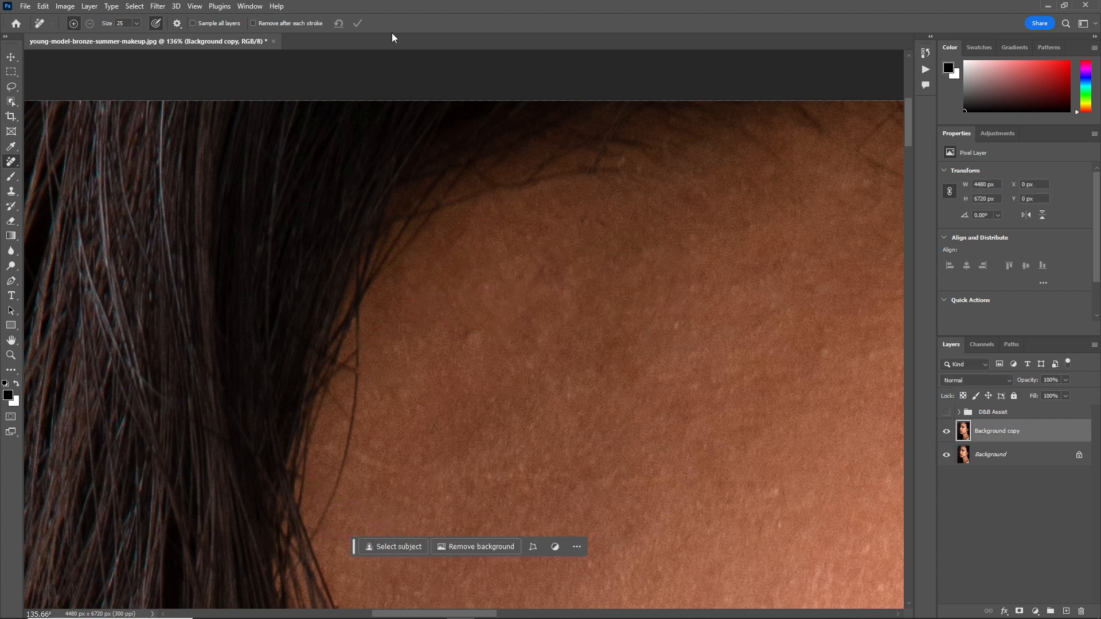
# Review the whole portrait after the stray-hair cleanup
pyautogui.hotkey('ctrl', '-')
pyautogui.hotkey('ctrl', '-')
pyautogui.hotkey('ctrl', '-')
pyautogui.hotkey('ctrl', '-')
pyautogui.hotkey('ctrl', '-')
pyautogui.hotkey('ctrl', '-')
pyautogui.hotkey('ctrl', '-')
pyautogui.hotkey('ctrl', '-')
pyautogui.press('z')
pyautogui.moveTo(690, 462); pyautogui.dragTo(668, 458)
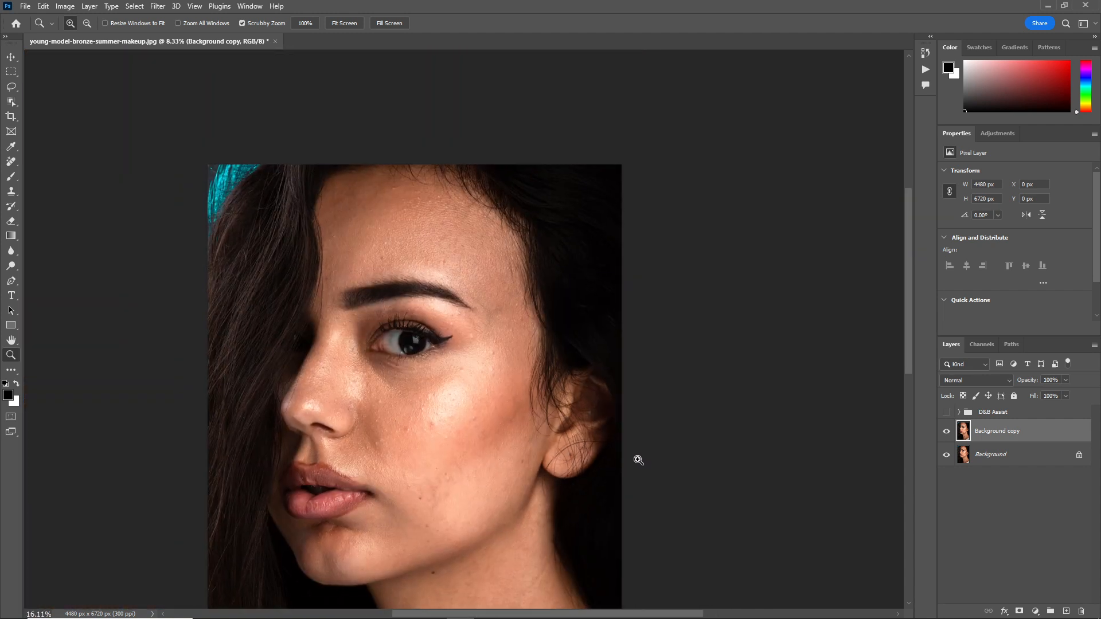
pyautogui.press('j')
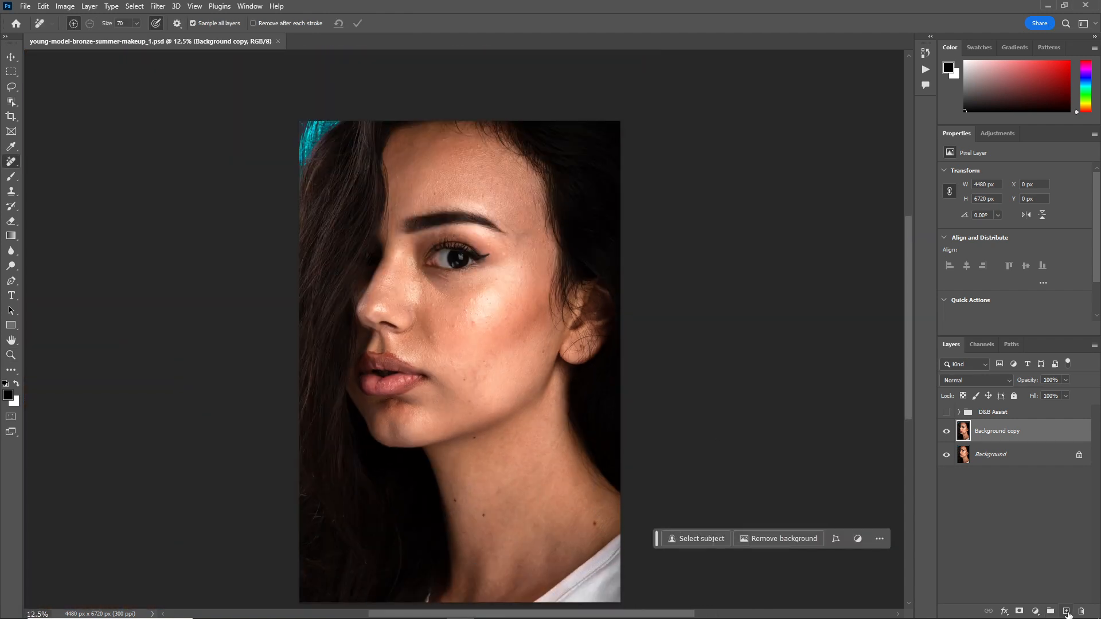
# Create an empty layer above the Background copy and name it "blemishes"
pyautogui.click(1067, 611)
pyautogui.doubleClick(984, 431)
pyautogui.write('blemishes')
pyautogui.press('Return')
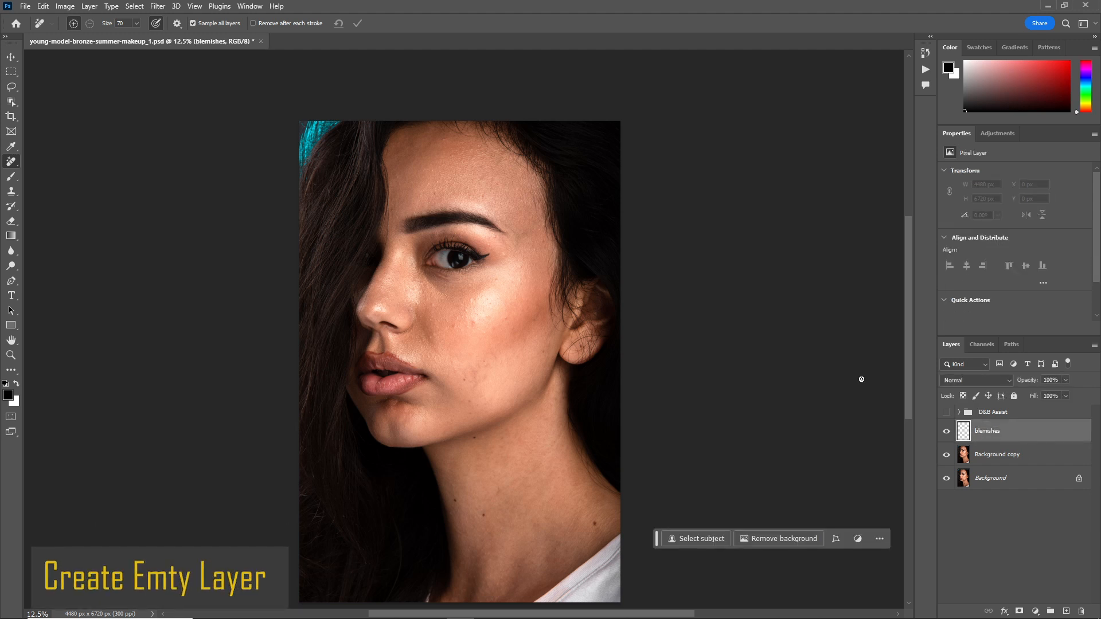
# Mark example blemishes on the forehead and around the eye with the Brush tool, and briefly preview the D&B Assist group
pyautogui.moveTo(485, 302)
pyautogui.mouseDown()
pyautogui.moveTo(588, 306)
pyautogui.moveTo(554, 311)
pyautogui.moveTo(433, 370)
pyautogui.mouseUp()
pyautogui.moveTo(908, 338); pyautogui.dragTo(910, 379)
pyautogui.moveTo(908, 331)
pyautogui.mouseDown()
pyautogui.moveTo(910, 263)
pyautogui.moveTo(889, 201)
pyautogui.mouseUp()
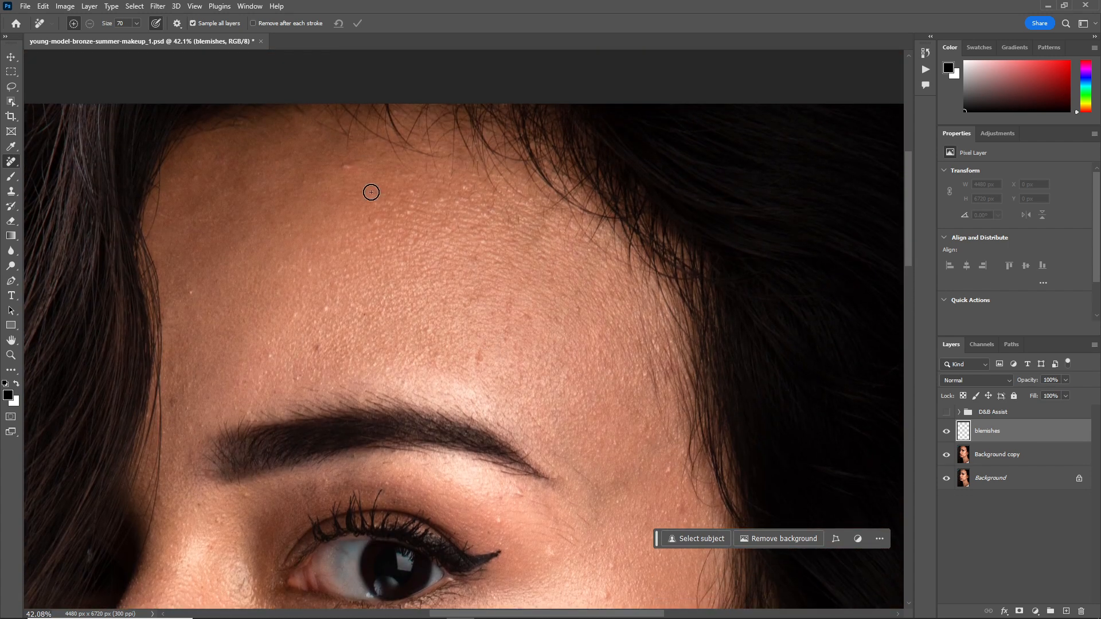
pyautogui.click(11, 176)
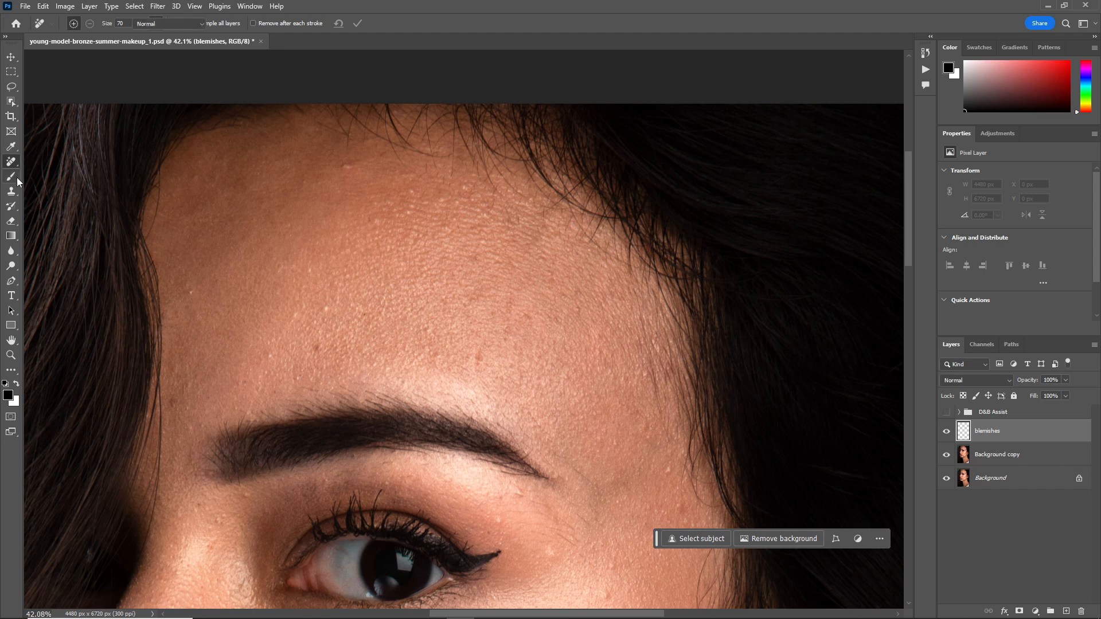
pyautogui.moveTo(353, 157); pyautogui.dragTo(349, 158)
pyautogui.moveTo(316, 337); pyautogui.dragTo(314, 337)
pyautogui.moveTo(480, 346)
pyautogui.mouseDown()
pyautogui.moveTo(493, 357)
pyautogui.moveTo(485, 346)
pyautogui.mouseUp()
pyautogui.moveTo(563, 562); pyautogui.dragTo(551, 537)
pyautogui.moveTo(909, 258); pyautogui.dragTo(909, 358)
pyautogui.moveTo(446, 291); pyautogui.dragTo(448, 292)
pyautogui.moveTo(382, 299); pyautogui.dragTo(385, 300)
pyautogui.moveTo(310, 229); pyautogui.dragTo(312, 231)
pyautogui.moveTo(541, 283); pyautogui.dragTo(554, 275)
pyautogui.moveTo(683, 388); pyautogui.dragTo(686, 390)
pyautogui.moveTo(381, 451); pyautogui.dragTo(392, 451)
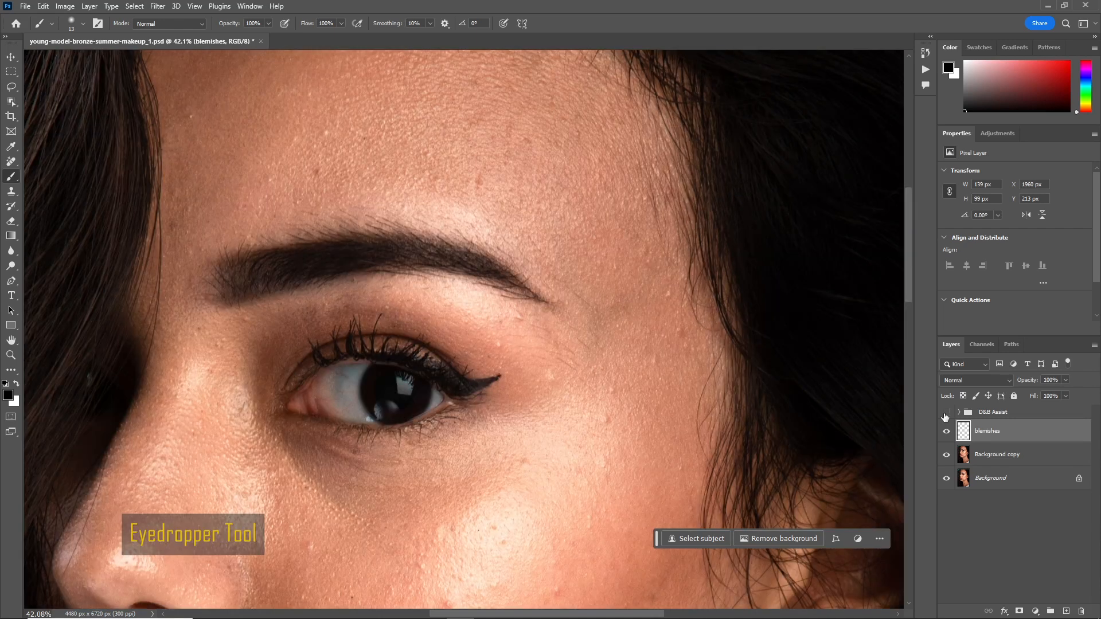
pyautogui.click(946, 412)
pyautogui.click(945, 412)
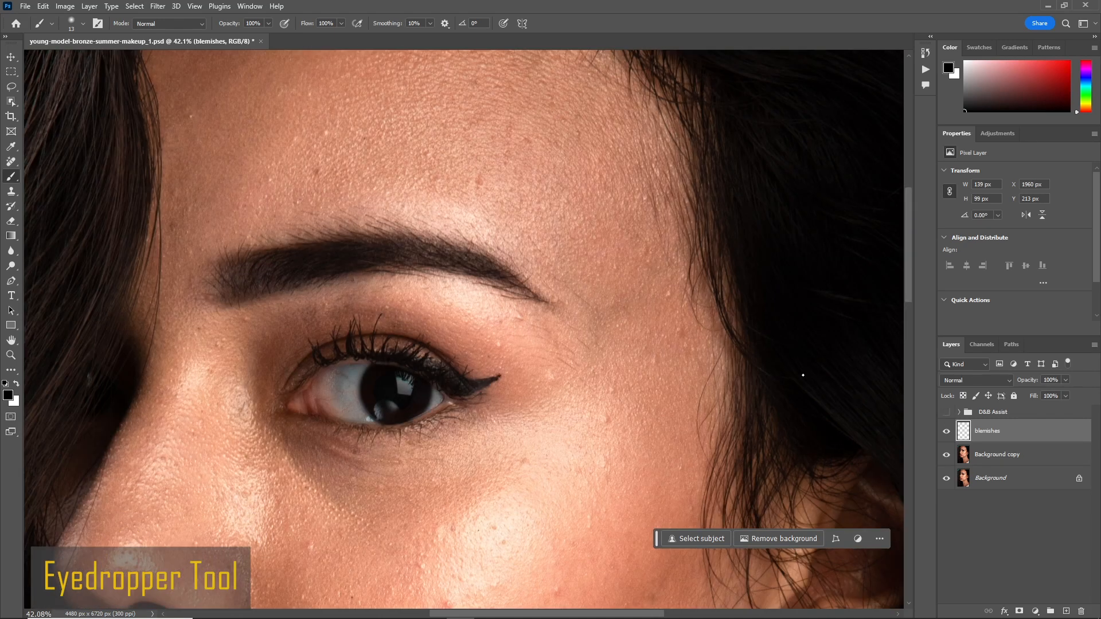
# Set the Eyedropper to a 5 by 5 Average sample size, sampling Current & Below
pyautogui.press('j')
pyautogui.scroll(3, 418, 186)
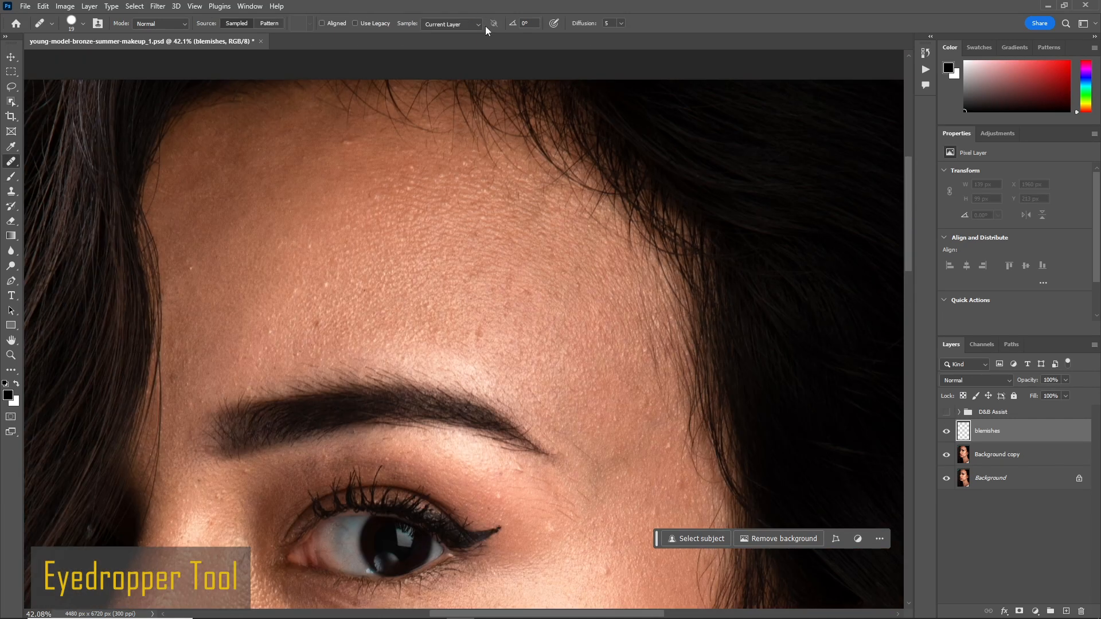
pyautogui.click(13, 146)
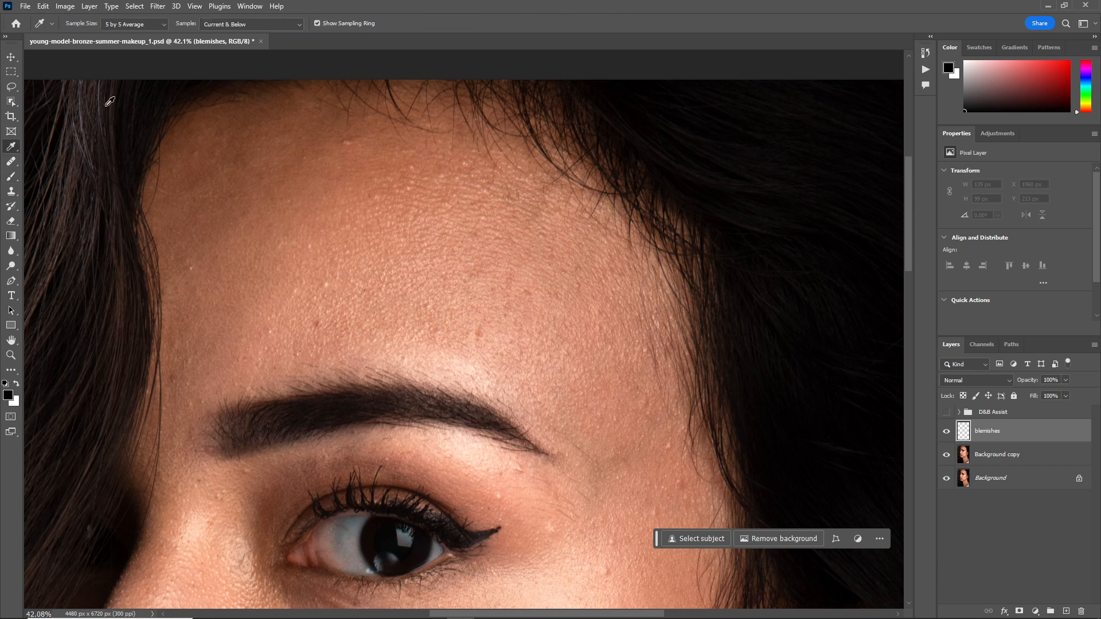
pyautogui.click(155, 29)
pyautogui.click(131, 54)
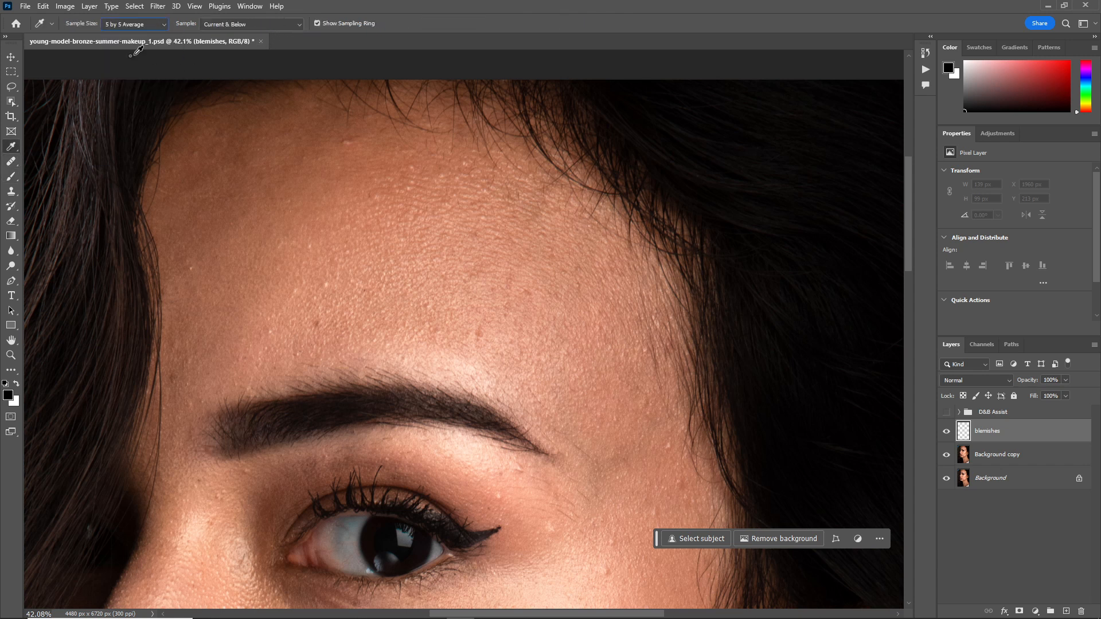
pyautogui.click(271, 24)
pyautogui.click(245, 46)
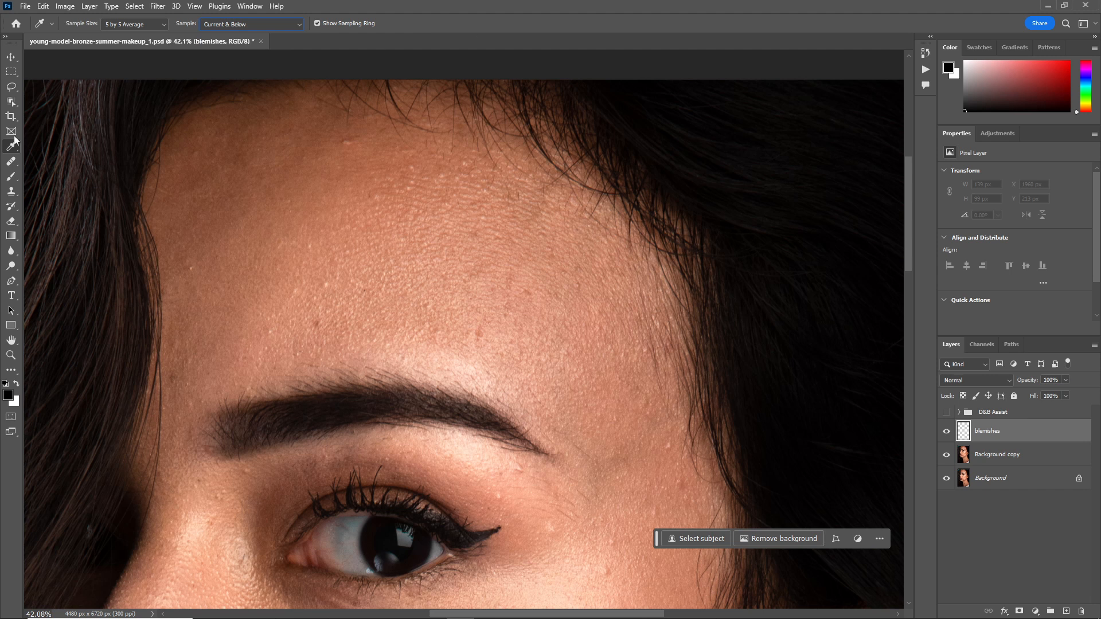
pyautogui.click(11, 162)
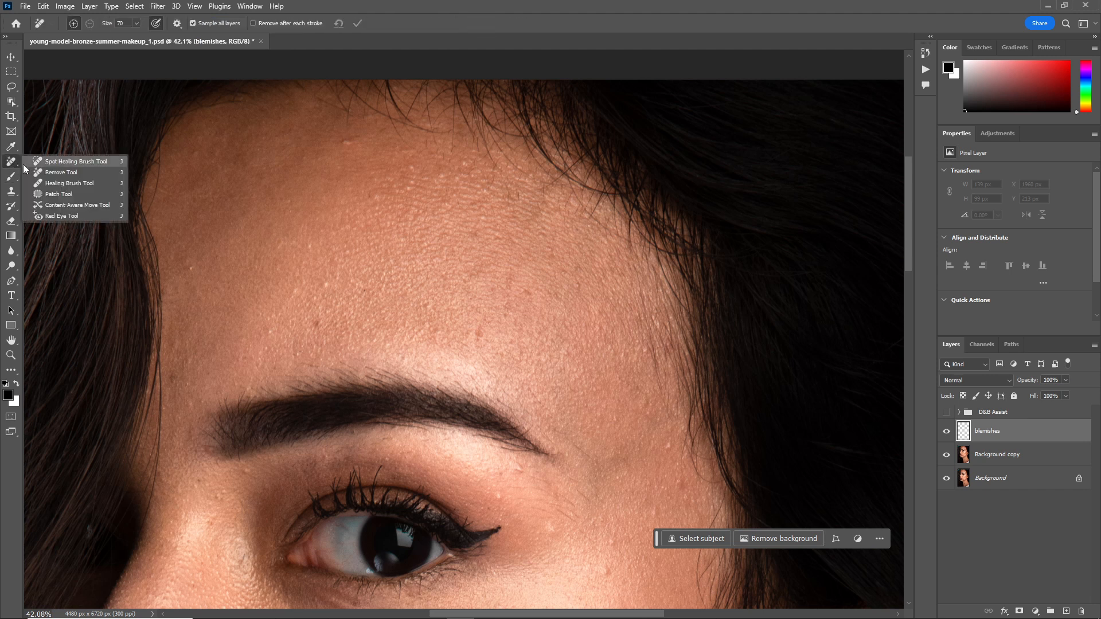
pyautogui.click(86, 184)
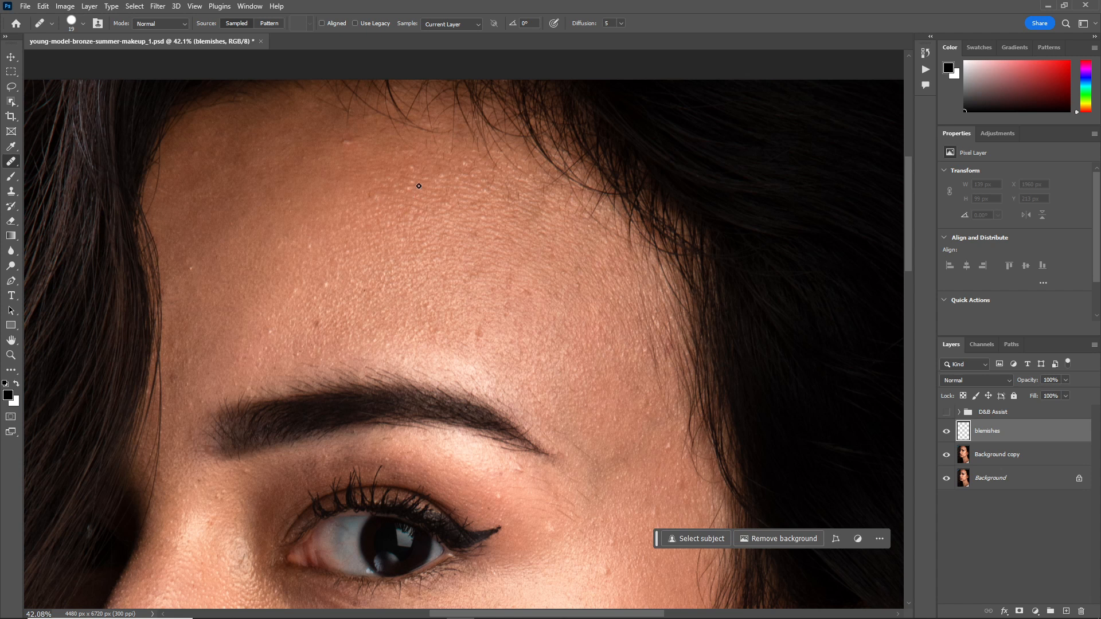
pyautogui.rightClick(11, 161)
pyautogui.click(84, 162)
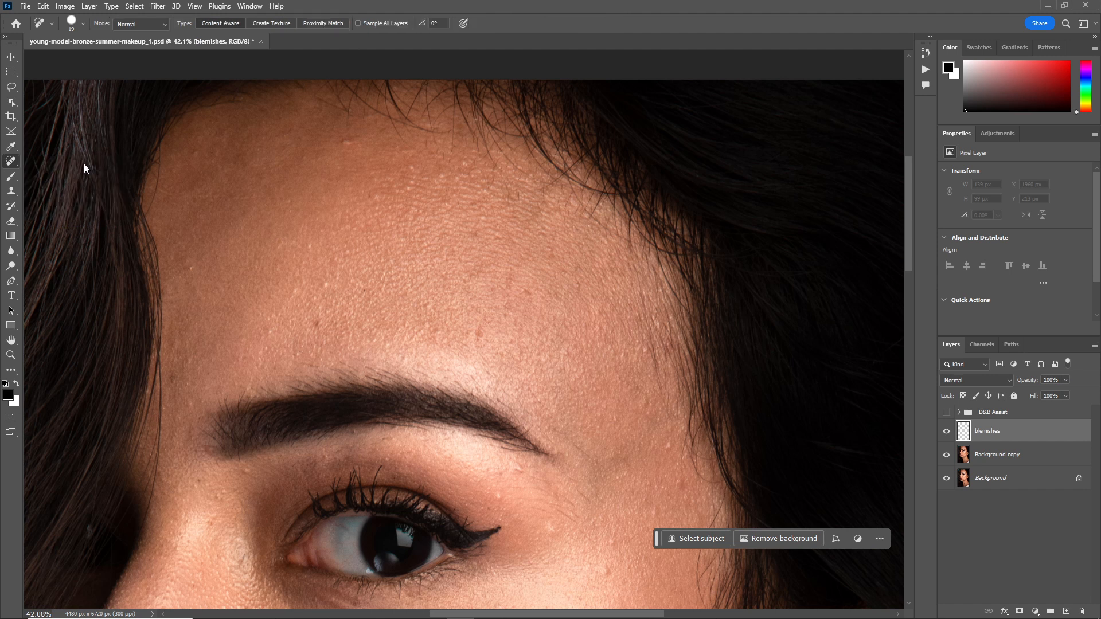
pyautogui.hotkey('shift', 'j')
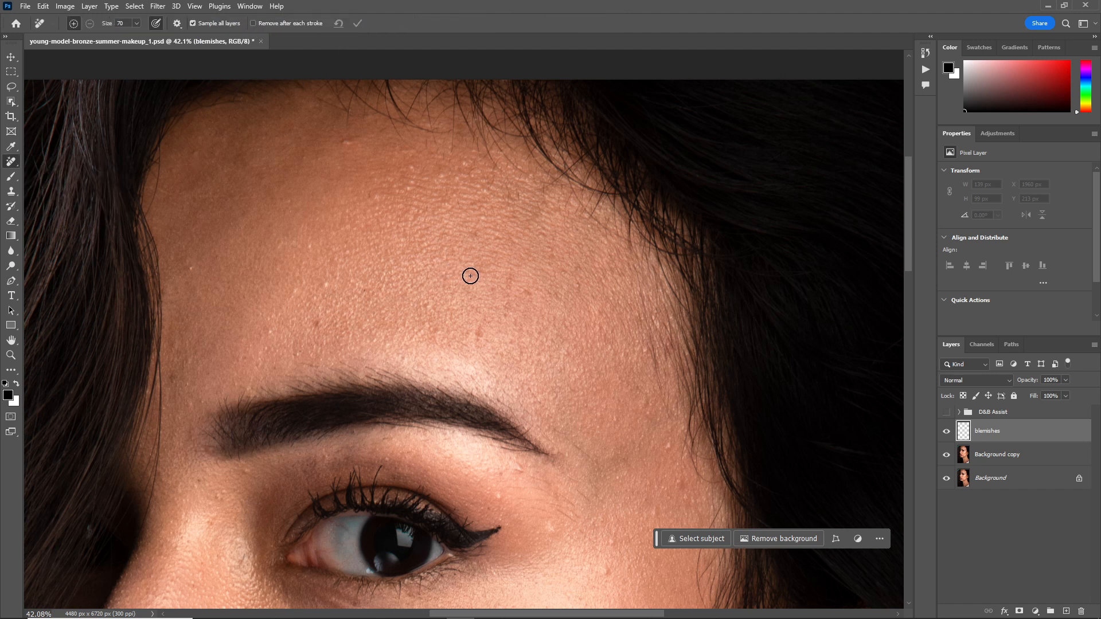
pyautogui.click(11, 146)
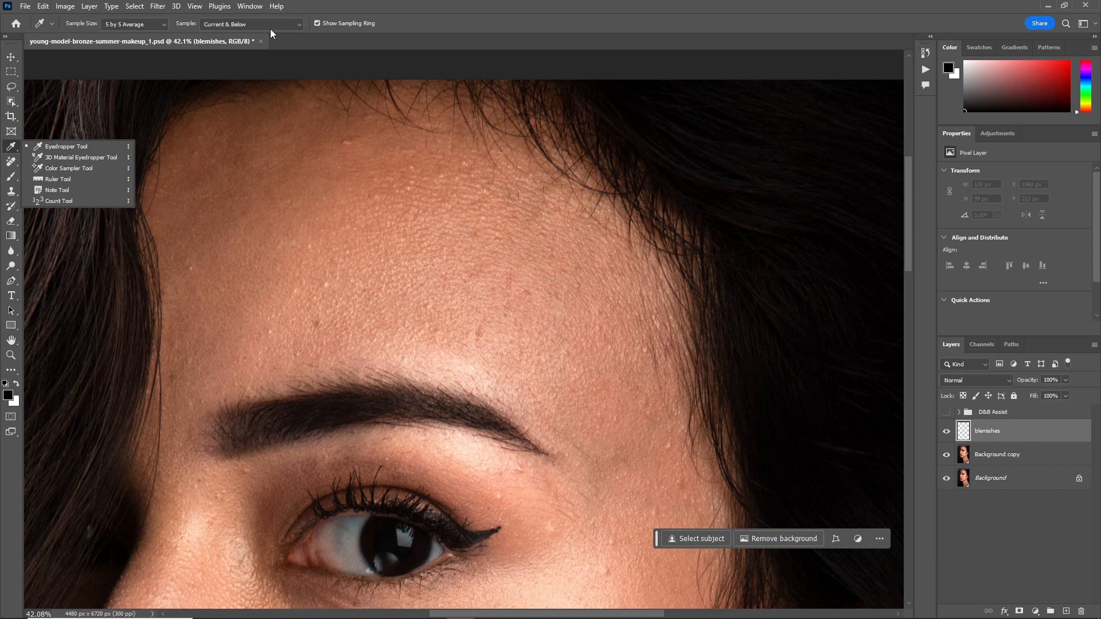
pyautogui.click(14, 166)
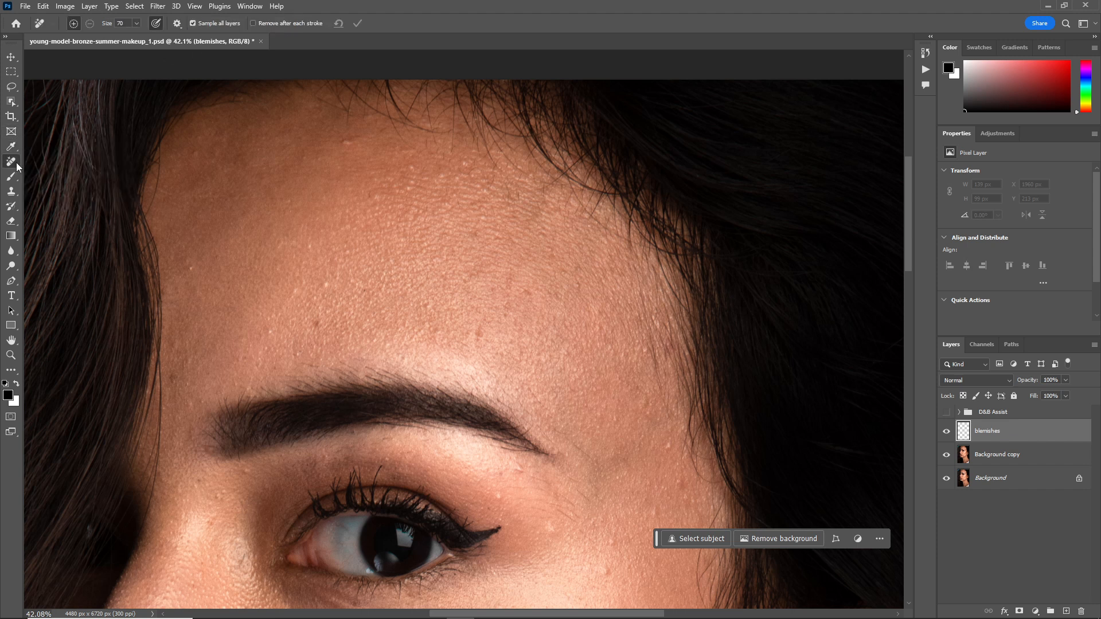
# Remove the red blemish on the upper forehead with the Remove Tool at size 70, sampling all layers, and compare with the original
pyautogui.rightClick(16, 166)
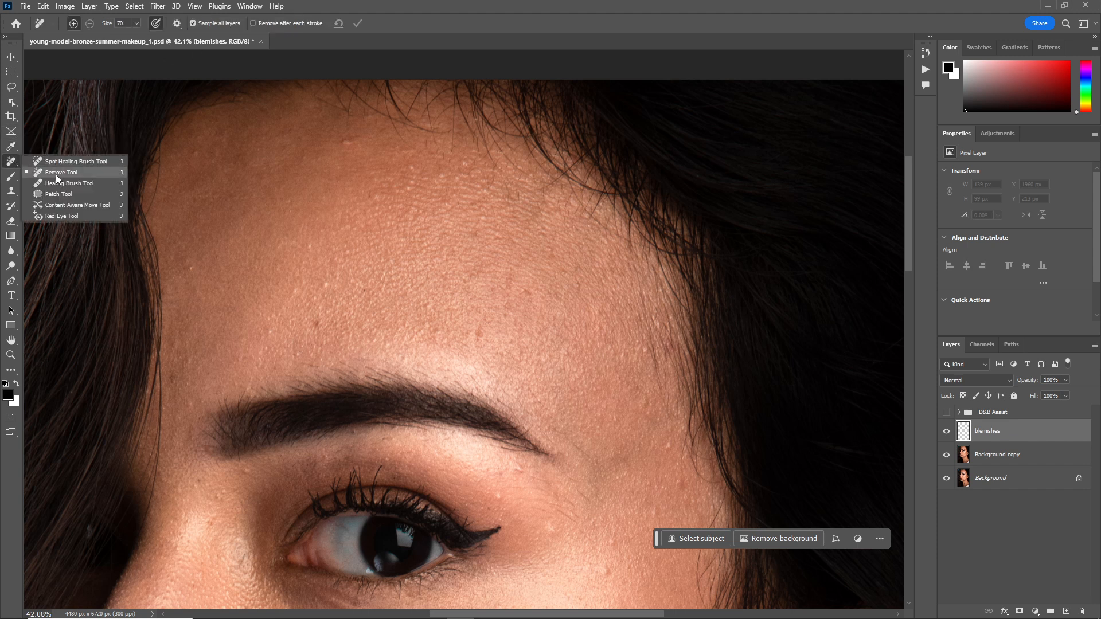
pyautogui.click(56, 174)
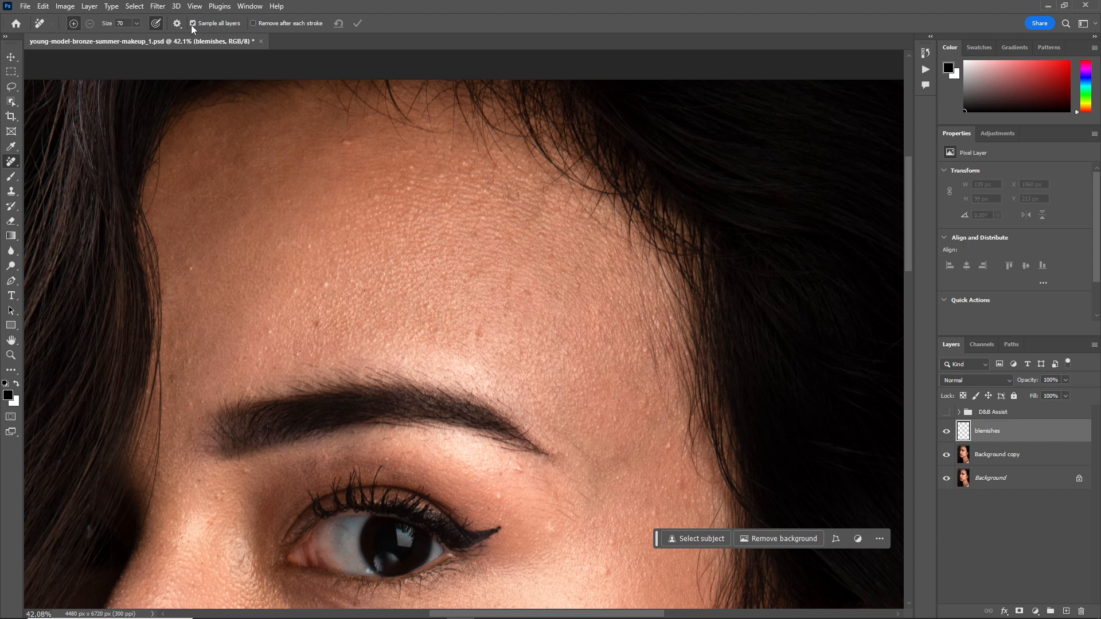
pyautogui.moveTo(348, 140); pyautogui.dragTo(356, 138)
pyautogui.click(359, 26)
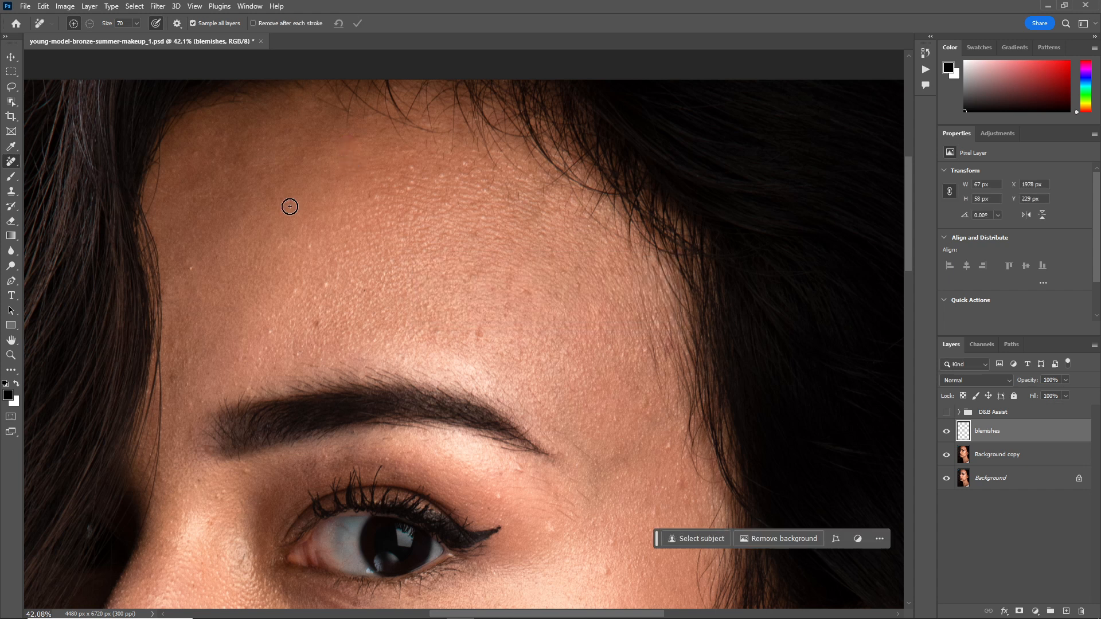
pyautogui.click(946, 434)
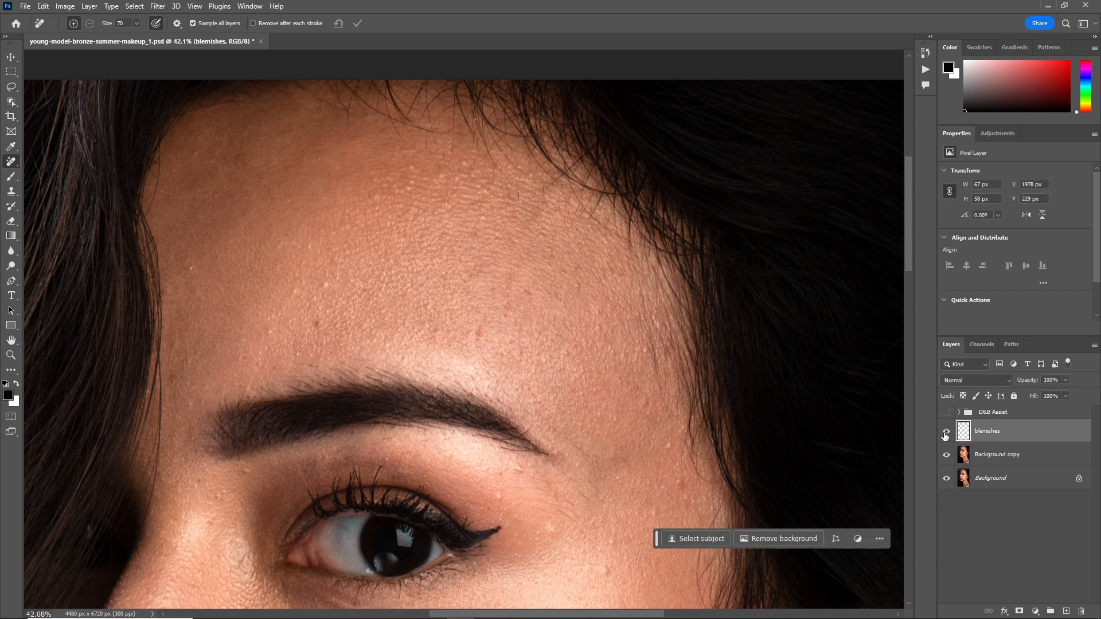
# Set the Spot Healing Brush to 70 px with 0% hardness, sampling all layers
pyautogui.rightClick(11, 161)
pyautogui.click(92, 160)
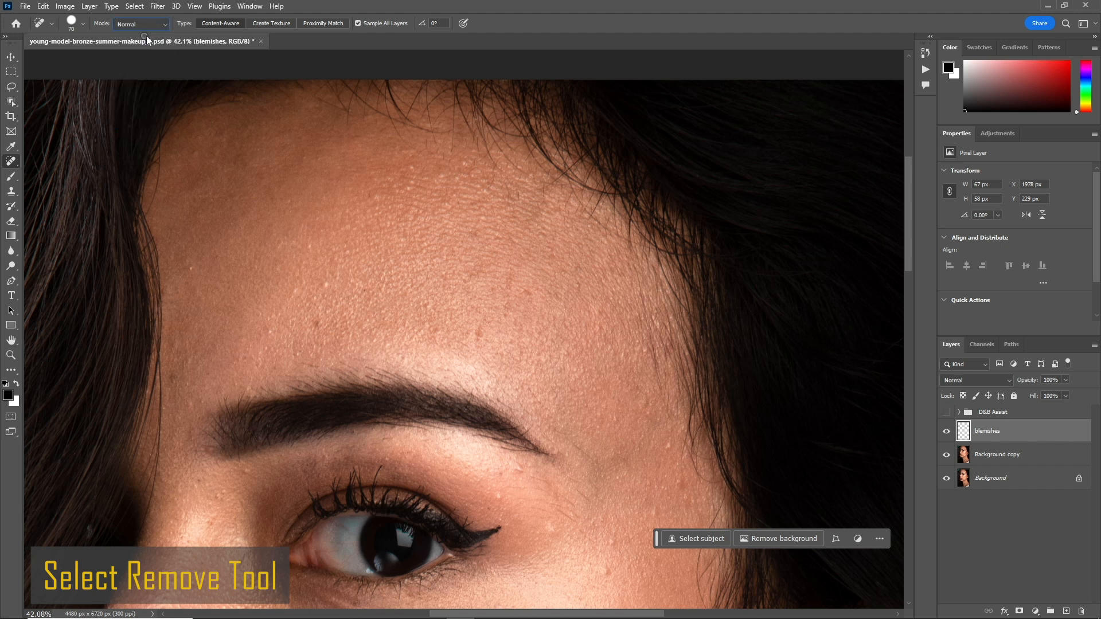
pyautogui.click(83, 23)
pyautogui.moveTo(29, 85); pyautogui.dragTo(19, 85)
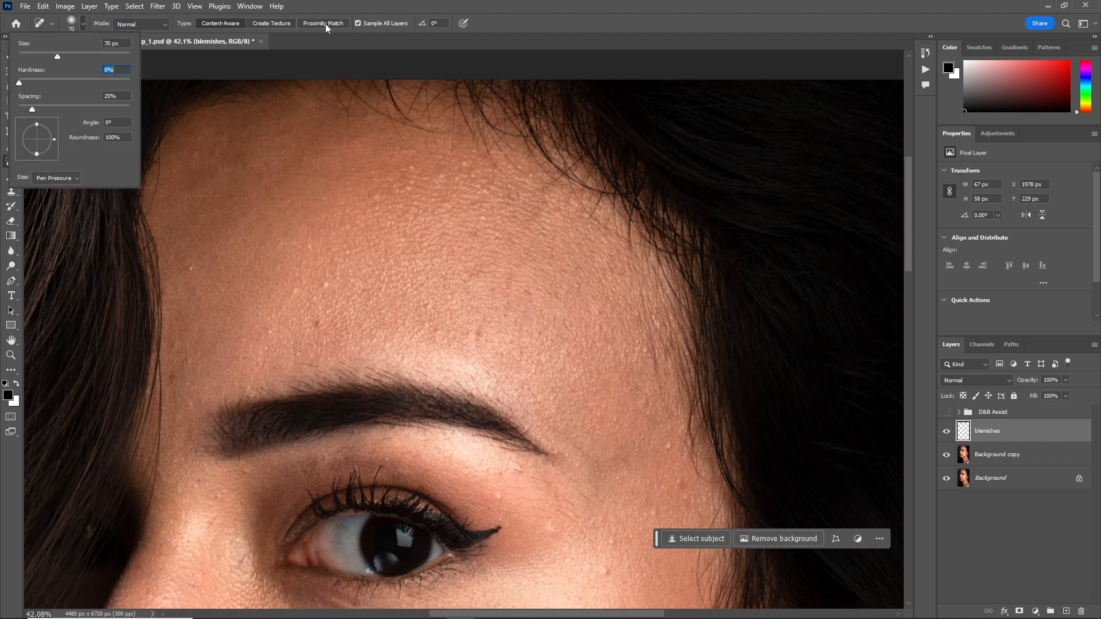
pyautogui.click(325, 23)
# Heal the small spots across the forehead and beside the side hair, and check the skin by toggling the blemishes layer and D&B Assist group
pyautogui.click(318, 324)
pyautogui.click(479, 336)
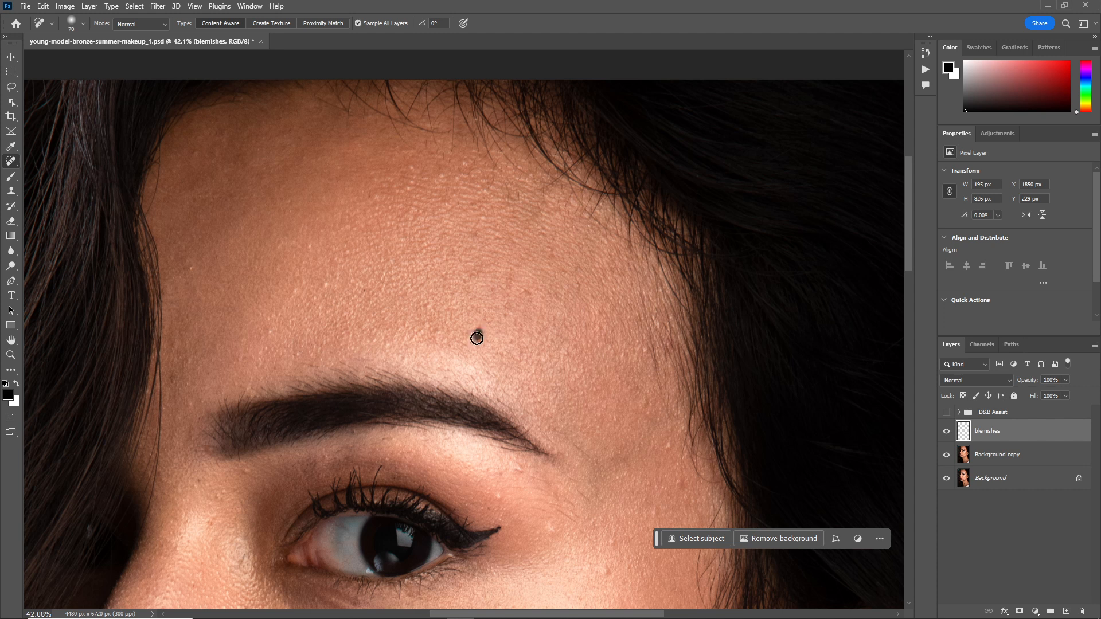
pyautogui.click(528, 292)
pyautogui.click(196, 265)
pyautogui.click(175, 382)
pyautogui.click(946, 434)
pyautogui.click(946, 414)
pyautogui.click(946, 414)
# Dab the remaining blemishes on the forehead, temple and beside the eyebrow with the Remove Tool at size 70, and remove them together
pyautogui.rightClick(19, 163)
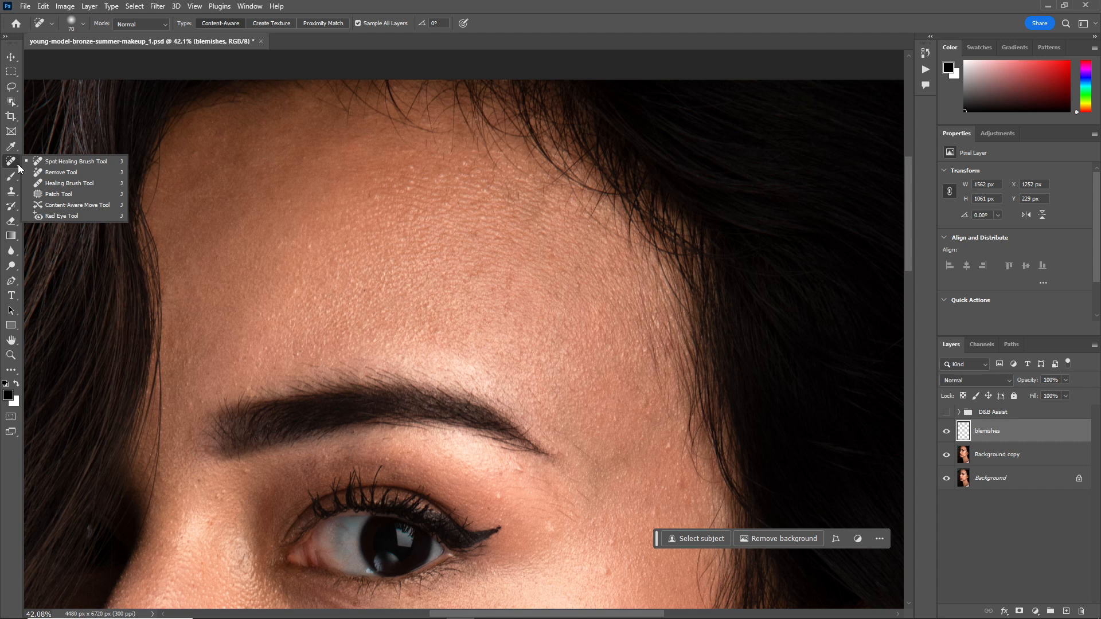
pyautogui.click(74, 172)
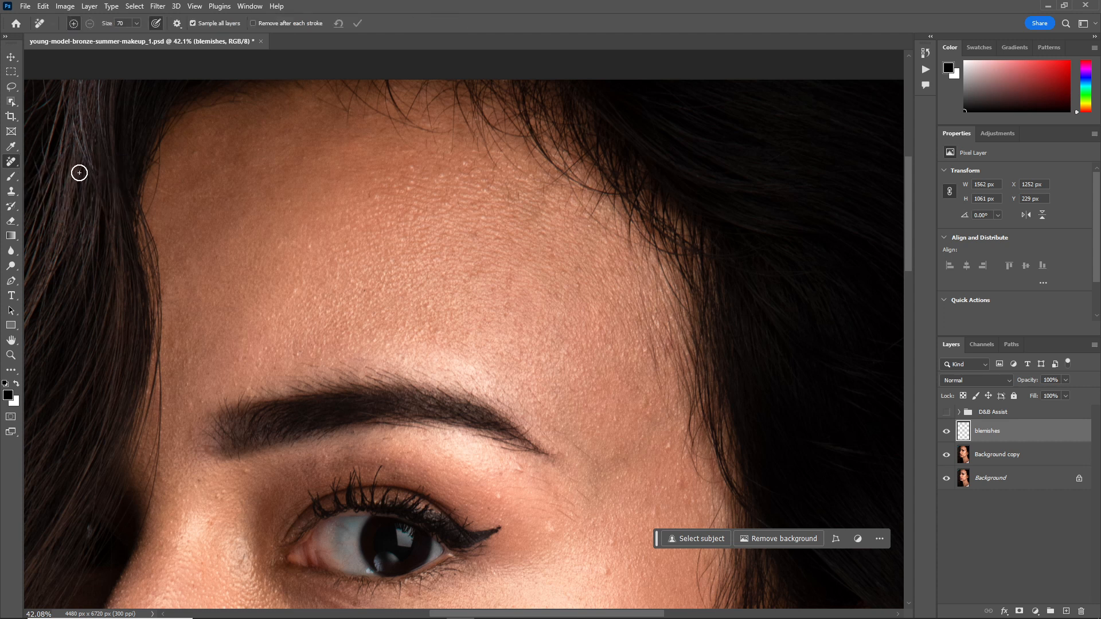
pyautogui.click(476, 235)
pyautogui.click(375, 196)
pyautogui.click(367, 197)
pyautogui.click(517, 197)
pyautogui.click(506, 313)
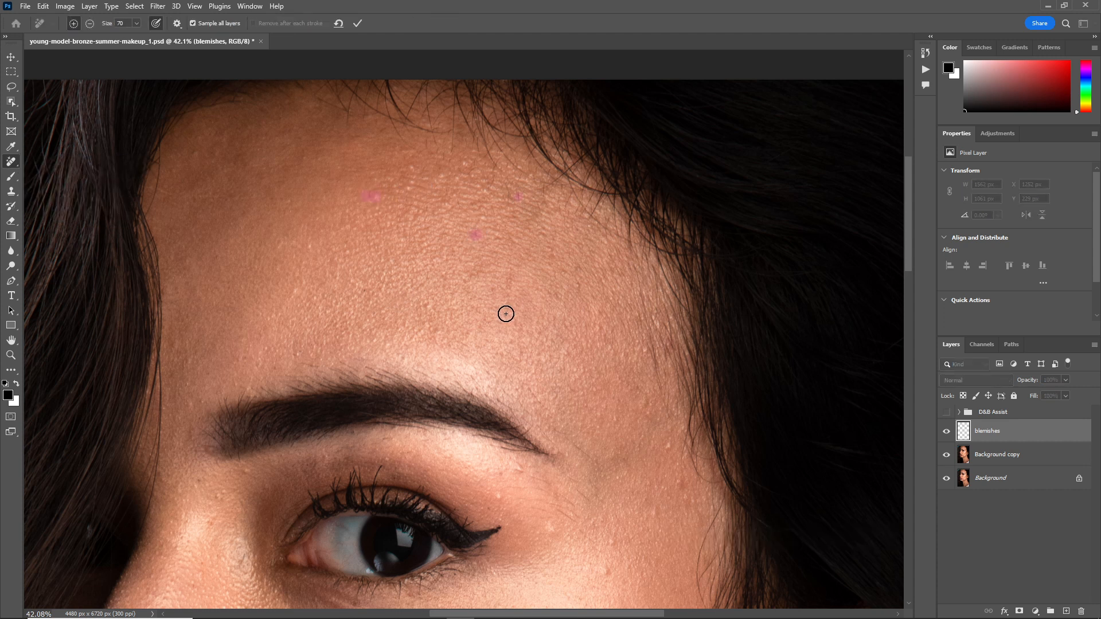
pyautogui.click(175, 345)
pyautogui.click(189, 359)
pyautogui.click(187, 383)
pyautogui.click(199, 401)
pyautogui.click(189, 404)
pyautogui.click(667, 446)
pyautogui.click(412, 167)
pyautogui.click(464, 166)
pyautogui.click(196, 152)
pyautogui.click(199, 137)
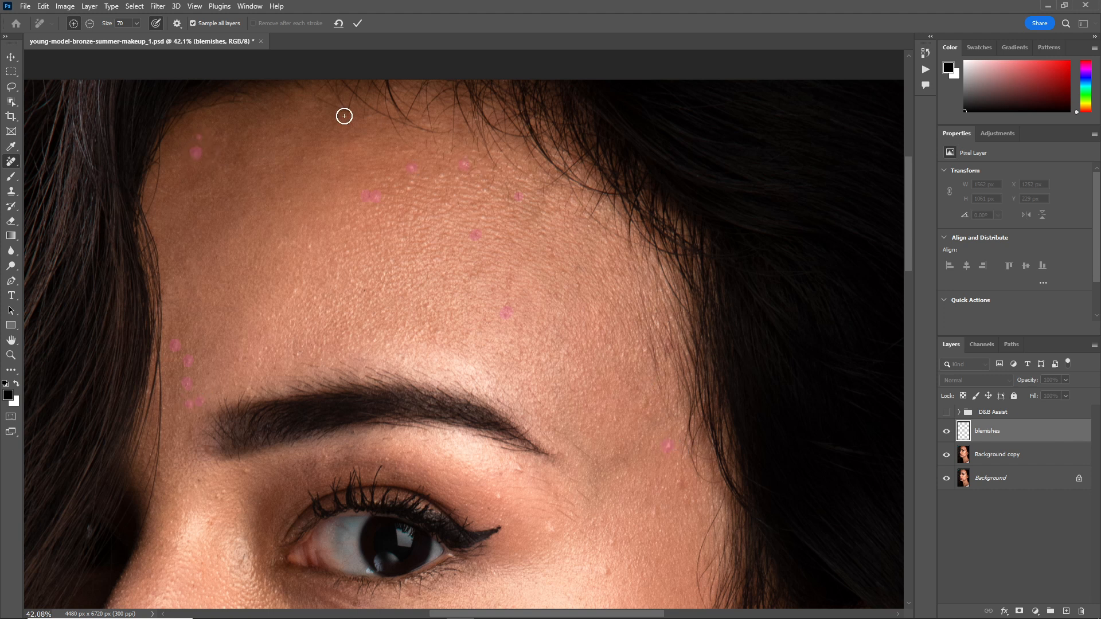
pyautogui.click(357, 23)
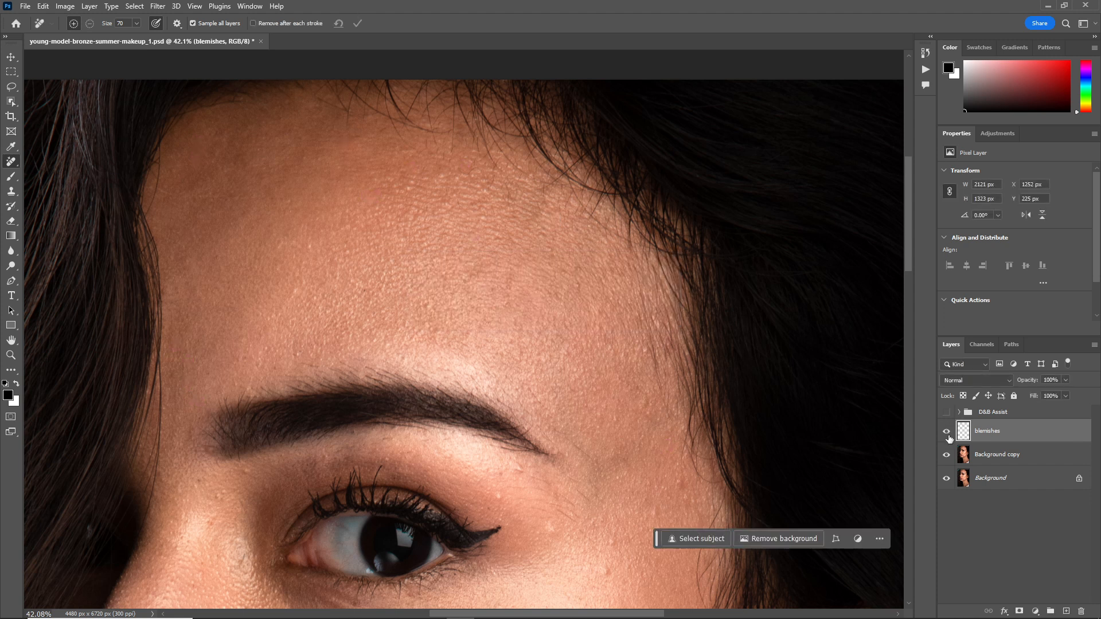
# Show the D&B Assist group, dab the remaining forehead spots with the Remove Tool at size 70, and remove them together
pyautogui.click(945, 412)
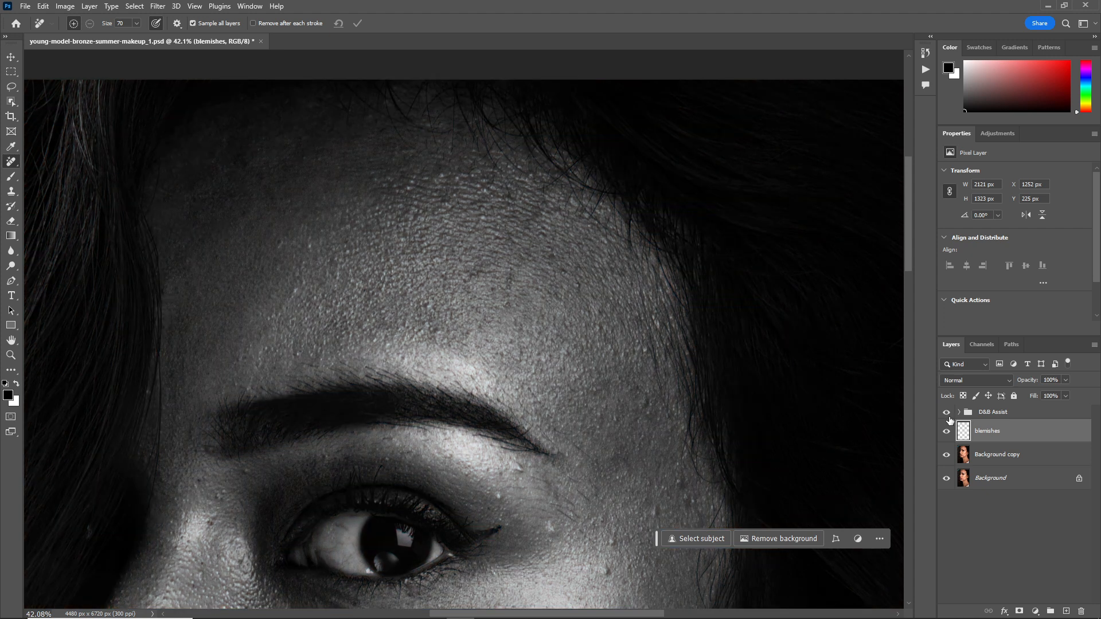
pyautogui.click(408, 186)
pyautogui.click(440, 176)
pyautogui.click(482, 219)
pyautogui.click(435, 330)
pyautogui.click(294, 293)
pyautogui.click(280, 242)
pyautogui.click(187, 262)
pyautogui.click(288, 199)
pyautogui.click(578, 285)
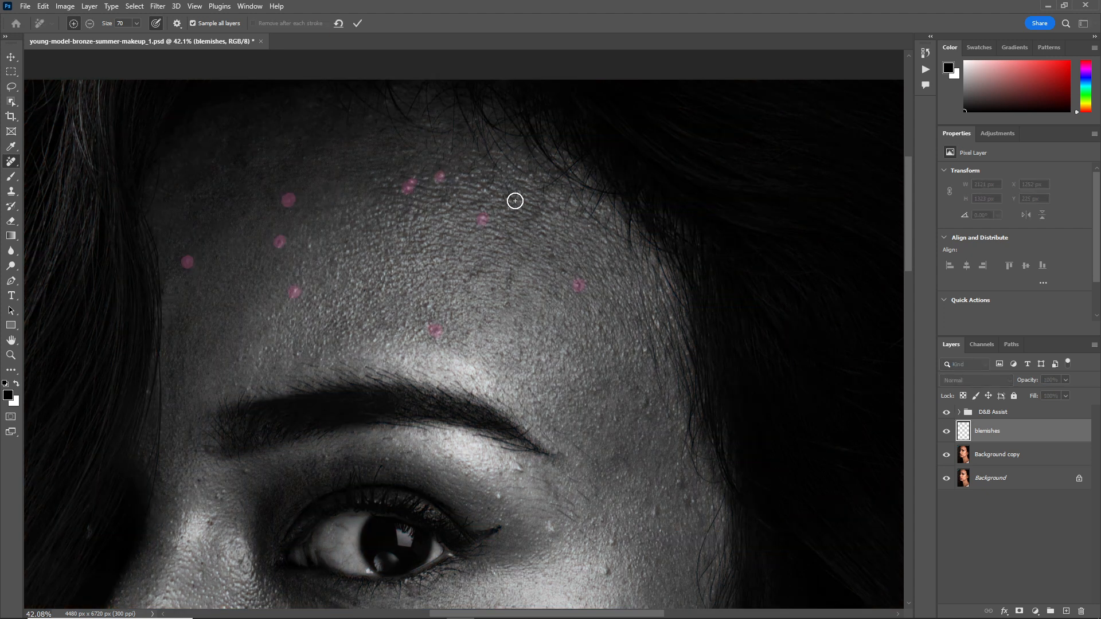
pyautogui.click(357, 24)
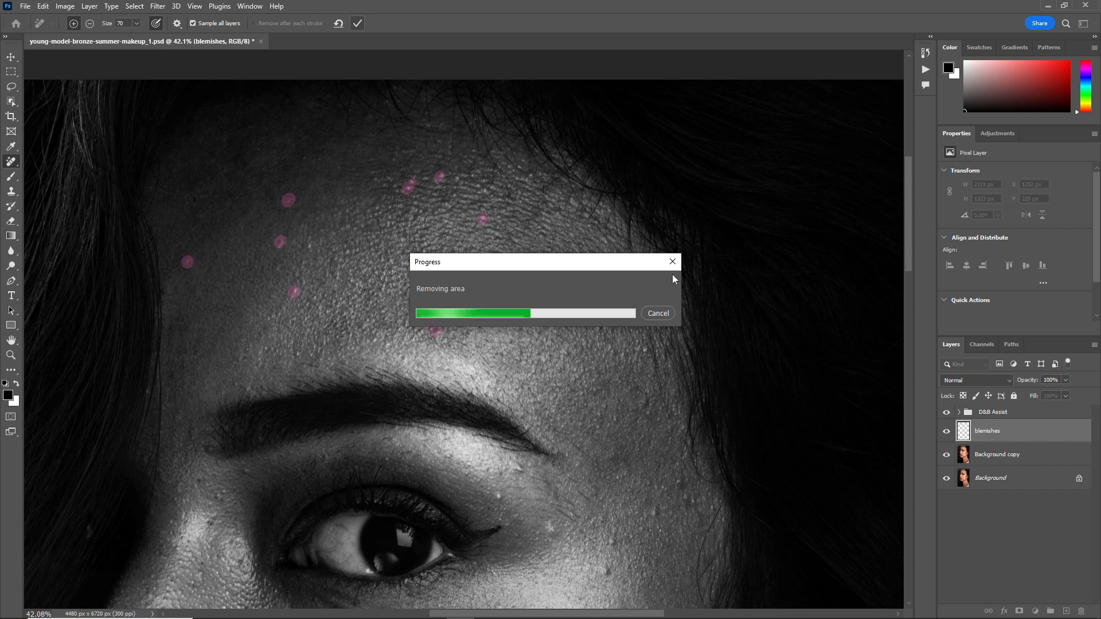
# Hide the D&B Assist group and compare the forehead by toggling the blemishes layer
pyautogui.click(946, 417)
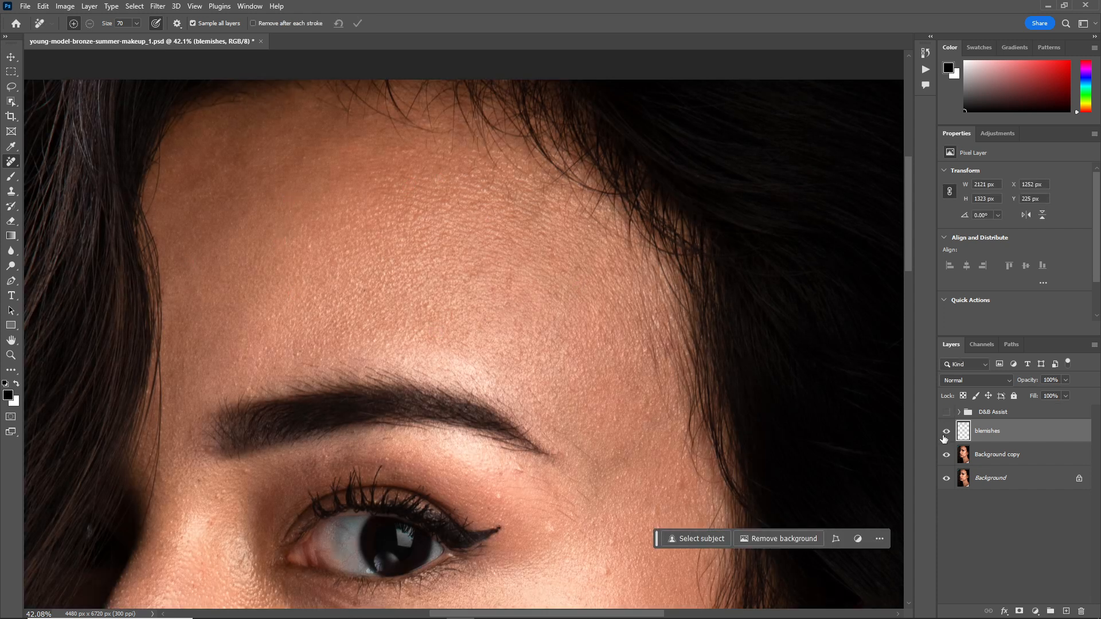
pyautogui.click(945, 435)
pyautogui.click(946, 438)
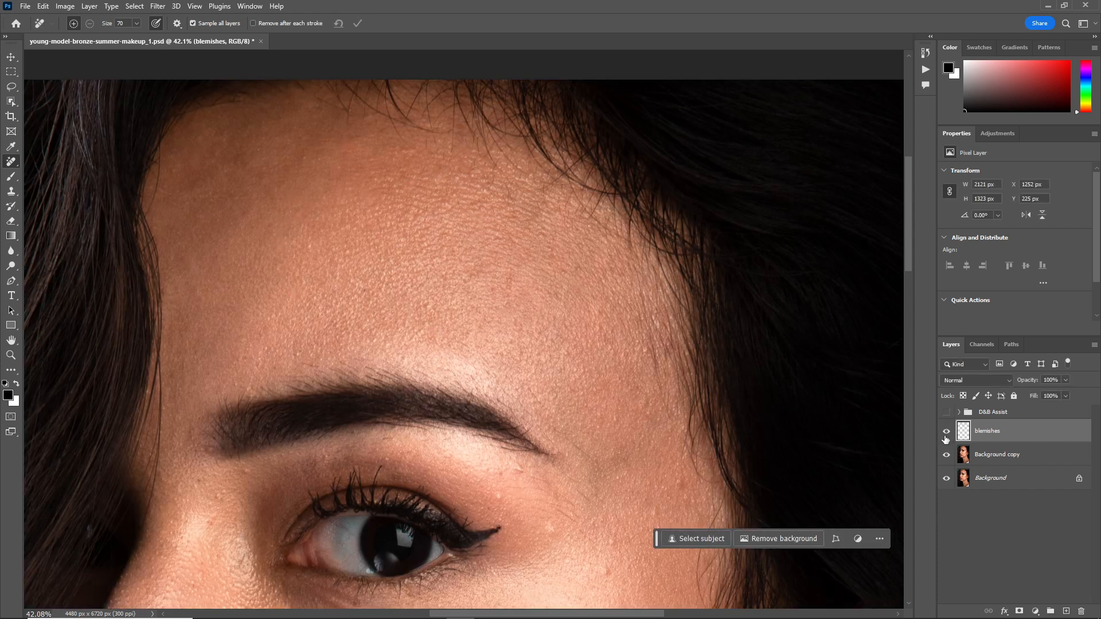
# Mark the fine spots and streaks across the forehead with the Remove Tool at size 30 and remove them together
pyautogui.click(552, 255)
pyautogui.click(298, 354)
pyautogui.moveTo(455, 342); pyautogui.dragTo(487, 362)
pyautogui.scroll(2, 430, 207)
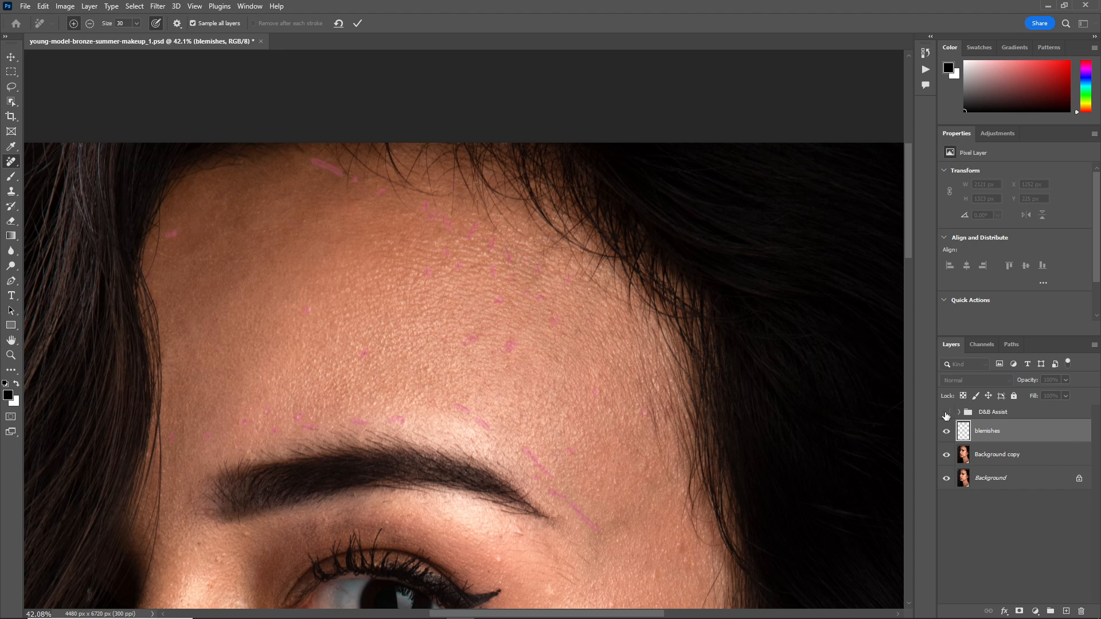
pyautogui.click(360, 26)
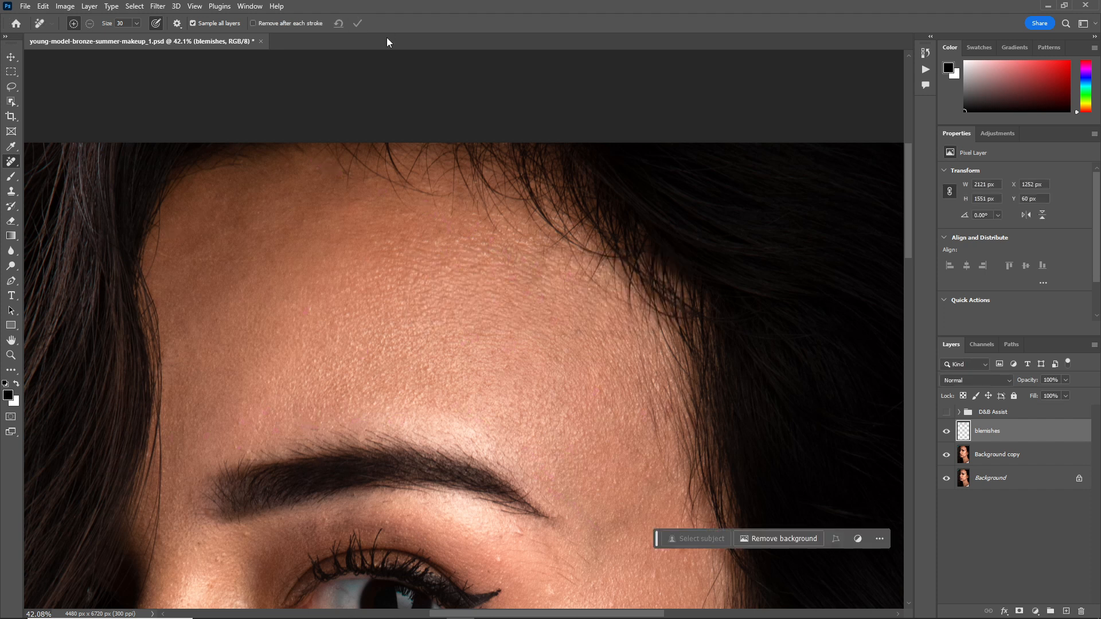
pyautogui.click(946, 431)
# Heal the skin beside the outer eye with the Healing Brush, sampling the current layer and below
pyautogui.hotkey('shift', 'j')
pyautogui.scroll(-5, 611, 312)
pyautogui.click(621, 298)
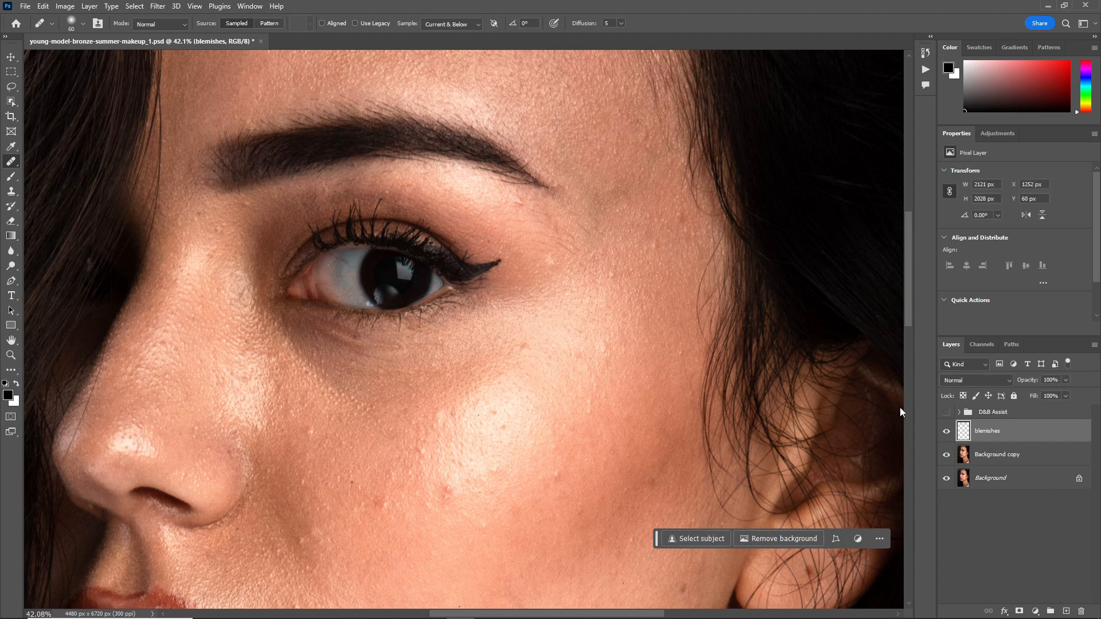
# Mark the blemishes on the upper cheek below and beside the eye with the Remove Tool at size 50
pyautogui.hotkey('shift', 'j')
pyautogui.scroll(-1, 602, 320)
pyautogui.click(603, 325)
pyautogui.click(574, 407)
pyautogui.click(494, 390)
pyautogui.click(502, 403)
pyautogui.click(452, 391)
pyautogui.click(401, 393)
pyautogui.click(383, 479)
pyautogui.click(445, 471)
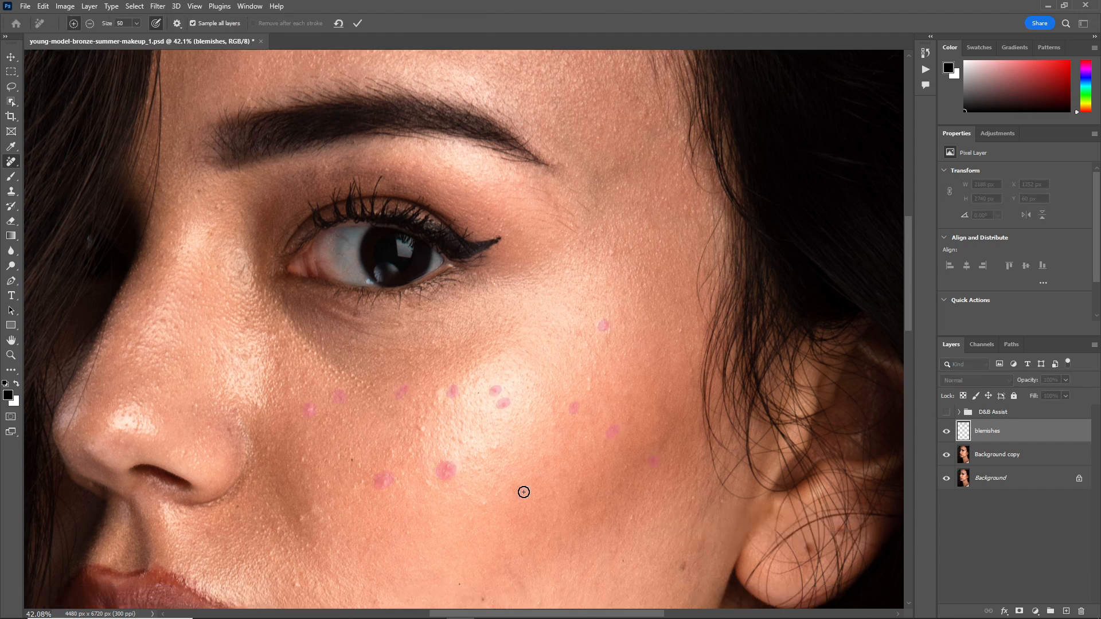
pyautogui.click(579, 333)
pyautogui.click(572, 307)
# Mark further blemishes across the middle and lower cheek and beside the nostril at size 50
pyautogui.scroll(-8, 577, 304)
pyautogui.click(577, 297)
pyautogui.click(548, 277)
pyautogui.click(485, 313)
pyautogui.click(420, 238)
pyautogui.moveTo(451, 251); pyautogui.dragTo(470, 248)
pyautogui.click(483, 237)
pyautogui.click(386, 440)
pyautogui.click(488, 423)
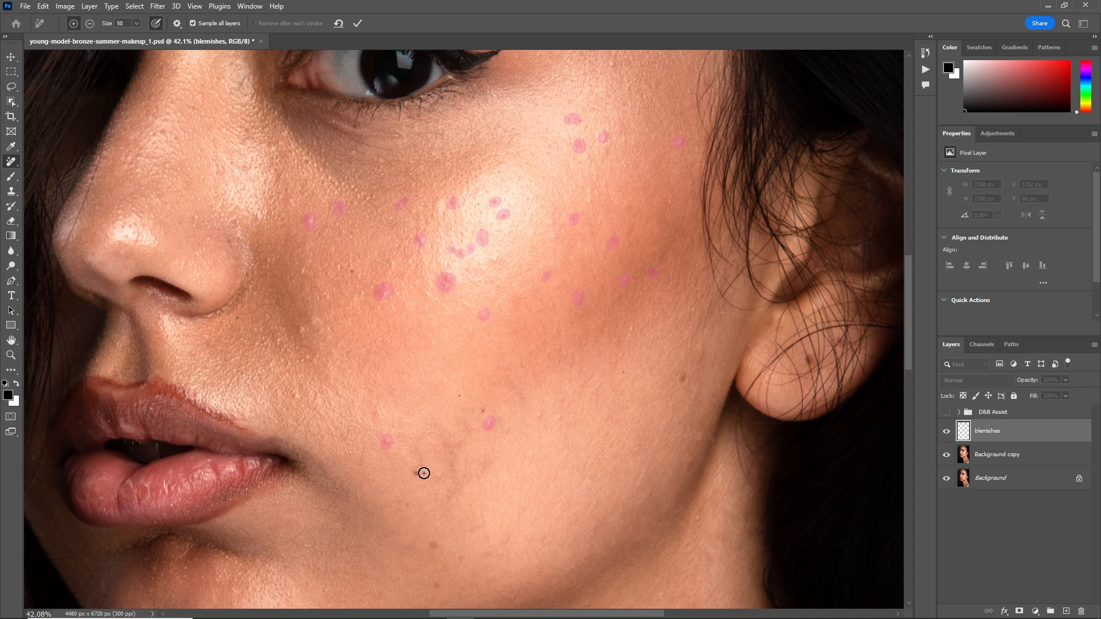
pyautogui.moveTo(298, 330); pyautogui.dragTo(315, 324)
# Reduce the Remove Tool to size 25 and trace the fine lines at the outer eye corner and beside the eyebrow tail
pyautogui.scroll(10, 861, 257)
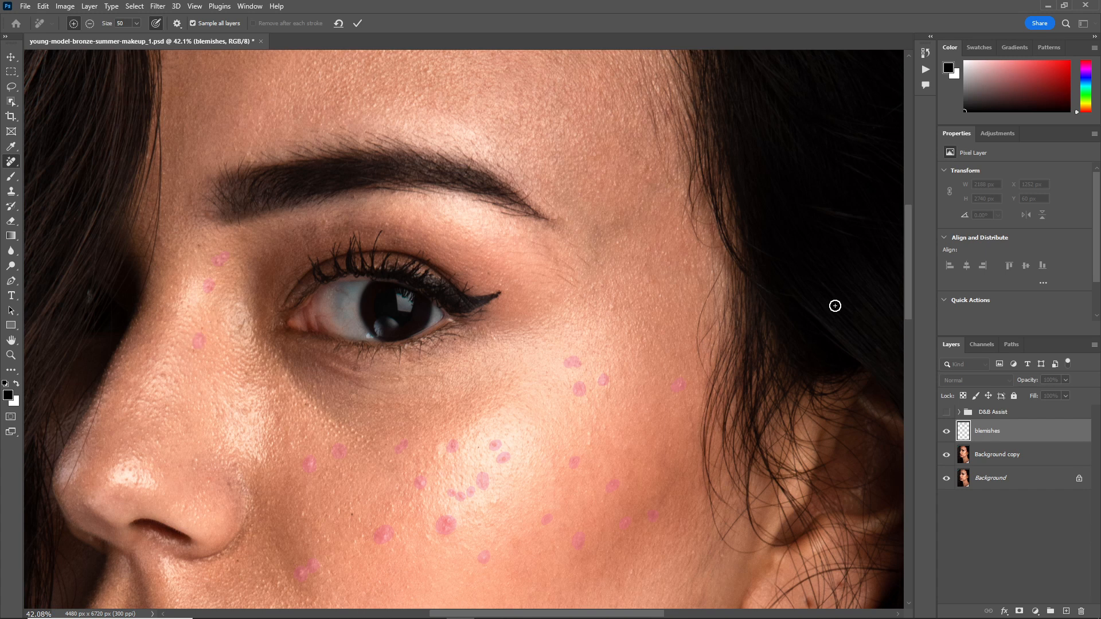
pyautogui.scroll(8, 813, 263)
pyautogui.scroll(5, 610, 345)
pyautogui.press('[')
pyautogui.press('[')
pyautogui.press('[')
pyautogui.press('[')
pyautogui.press('[')
pyautogui.moveTo(592, 355); pyautogui.dragTo(549, 307)
pyautogui.moveTo(514, 316); pyautogui.dragTo(480, 309)
pyautogui.moveTo(483, 327); pyautogui.dragTo(437, 326)
pyautogui.moveTo(504, 350); pyautogui.dragTo(459, 347)
pyautogui.moveTo(513, 371)
pyautogui.mouseDown()
pyautogui.moveTo(484, 362)
pyautogui.moveTo(496, 329)
pyautogui.mouseUp()
pyautogui.moveTo(460, 152); pyautogui.dragTo(431, 129)
# Mark the small spots on the skin between the eyebrow and the upper eyelid at size 25
pyautogui.moveTo(907, 237); pyautogui.dragTo(907, 271)
pyautogui.click(444, 178)
pyautogui.click(367, 207)
pyautogui.click(406, 269)
pyautogui.moveTo(573, 613); pyautogui.dragTo(539, 614)
pyautogui.moveTo(907, 276); pyautogui.dragTo(907, 264)
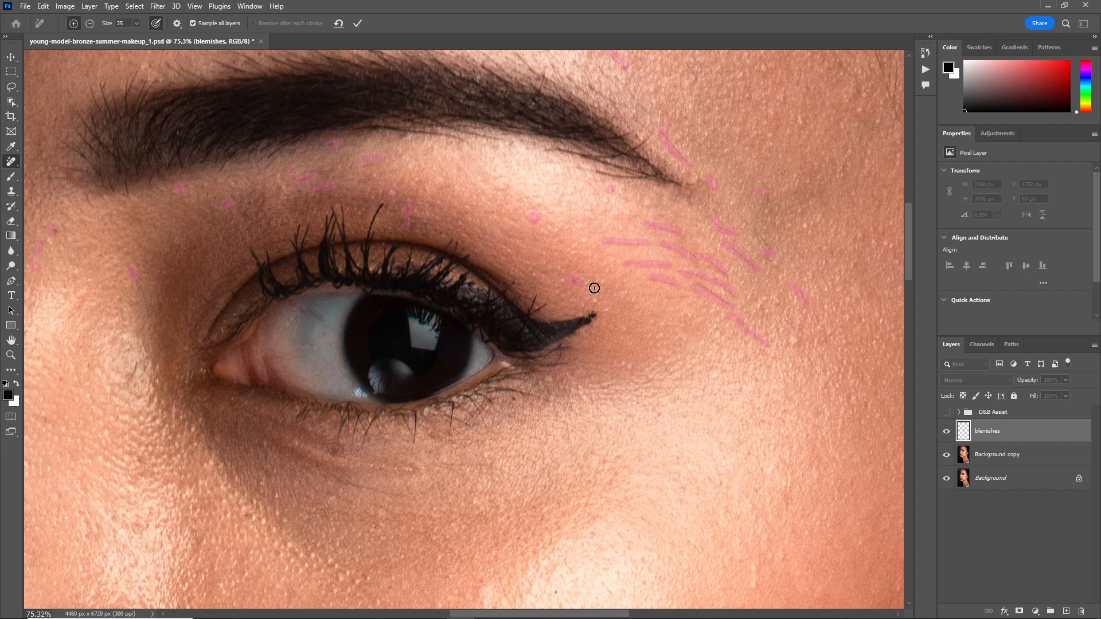
# Trace the fine lines under the eye and mark the small flaws beside the nose bridge and on the temple
pyautogui.moveTo(471, 466); pyautogui.dragTo(436, 462)
pyautogui.moveTo(907, 264)
pyautogui.mouseDown()
pyautogui.moveTo(906, 276)
pyautogui.moveTo(922, 274)
pyautogui.mouseUp()
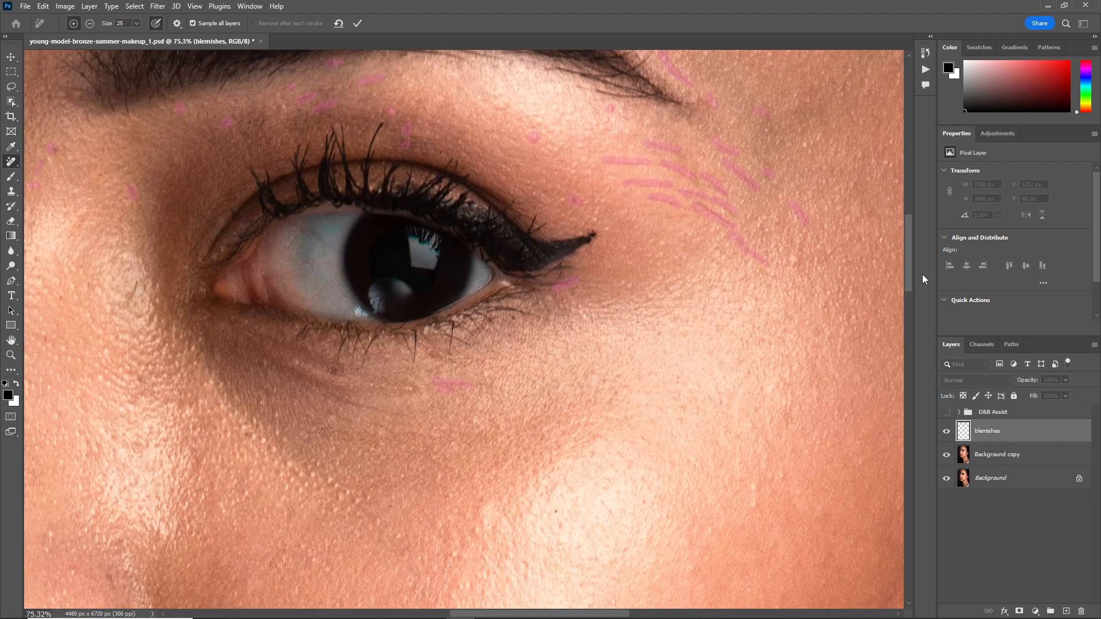
pyautogui.moveTo(339, 397); pyautogui.dragTo(264, 364)
pyautogui.moveTo(59, 297); pyautogui.dragTo(59, 310)
pyautogui.moveTo(84, 216); pyautogui.dragTo(81, 226)
pyautogui.moveTo(766, 177); pyautogui.dragTo(758, 153)
# Mark the remaining small spots on the cheek and the side of the nose at size 25
pyautogui.moveTo(907, 242)
pyautogui.mouseDown()
pyautogui.moveTo(912, 191)
pyautogui.moveTo(918, 265)
pyautogui.moveTo(909, 246)
pyautogui.moveTo(909, 293)
pyautogui.mouseUp()
pyautogui.click(753, 346)
pyautogui.click(785, 314)
pyautogui.click(679, 262)
pyautogui.click(682, 248)
pyautogui.click(760, 248)
pyautogui.click(289, 138)
pyautogui.click(139, 121)
pyautogui.moveTo(520, 237); pyautogui.dragTo(526, 251)
pyautogui.click(560, 200)
pyautogui.click(482, 173)
pyautogui.click(585, 279)
pyautogui.moveTo(582, 324); pyautogui.dragTo(574, 329)
pyautogui.moveTo(350, 343); pyautogui.dragTo(347, 353)
# Remove all the marked areas around the eye, nose and cheek together
pyautogui.hotkey('ctrl', '-')
pyautogui.hotkey('ctrl', '-')
pyautogui.hotkey('ctrl', '-')
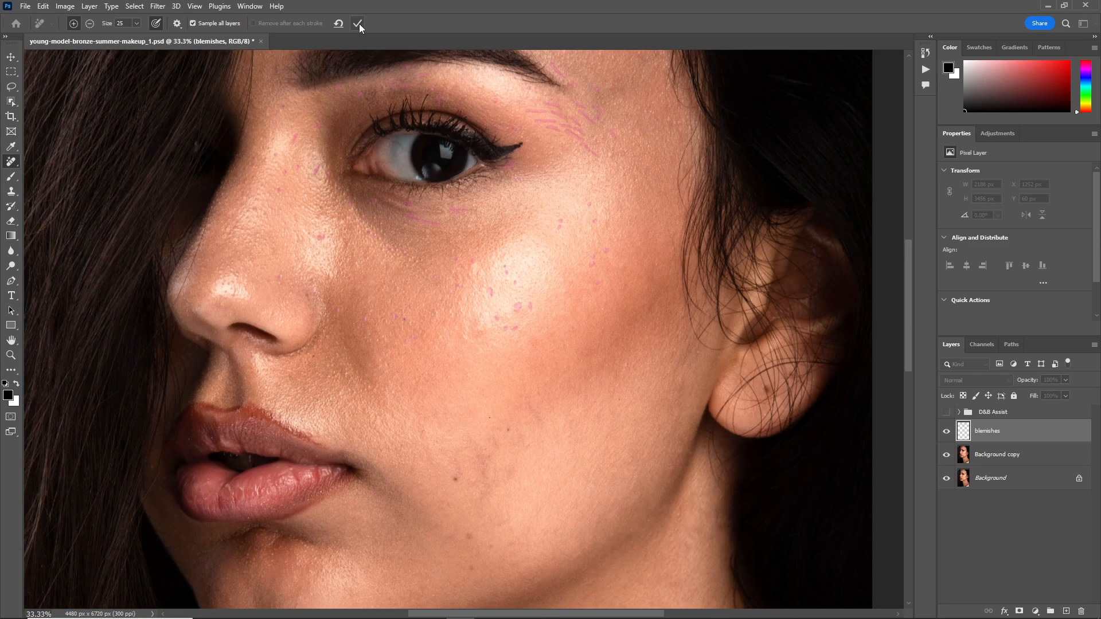
pyautogui.click(359, 23)
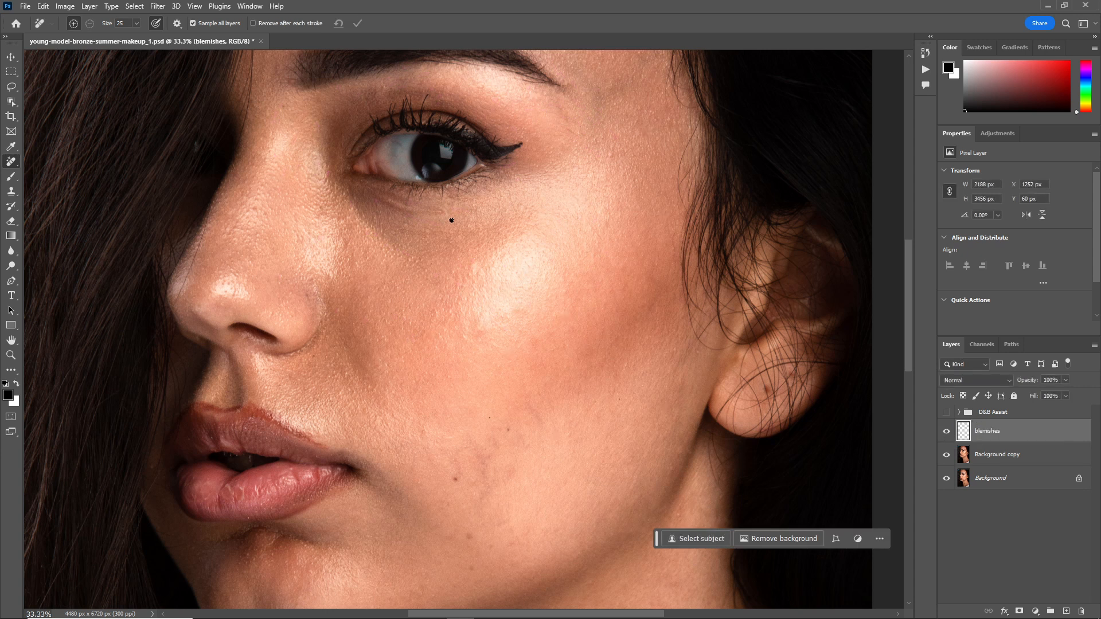
# Paint over the crease under the eye with the Remove Tool at size 80 and remove it
pyautogui.moveTo(442, 212)
pyautogui.mouseDown()
pyautogui.moveTo(366, 189)
pyautogui.moveTo(429, 211)
pyautogui.moveTo(390, 200)
pyautogui.moveTo(413, 198)
pyautogui.mouseUp()
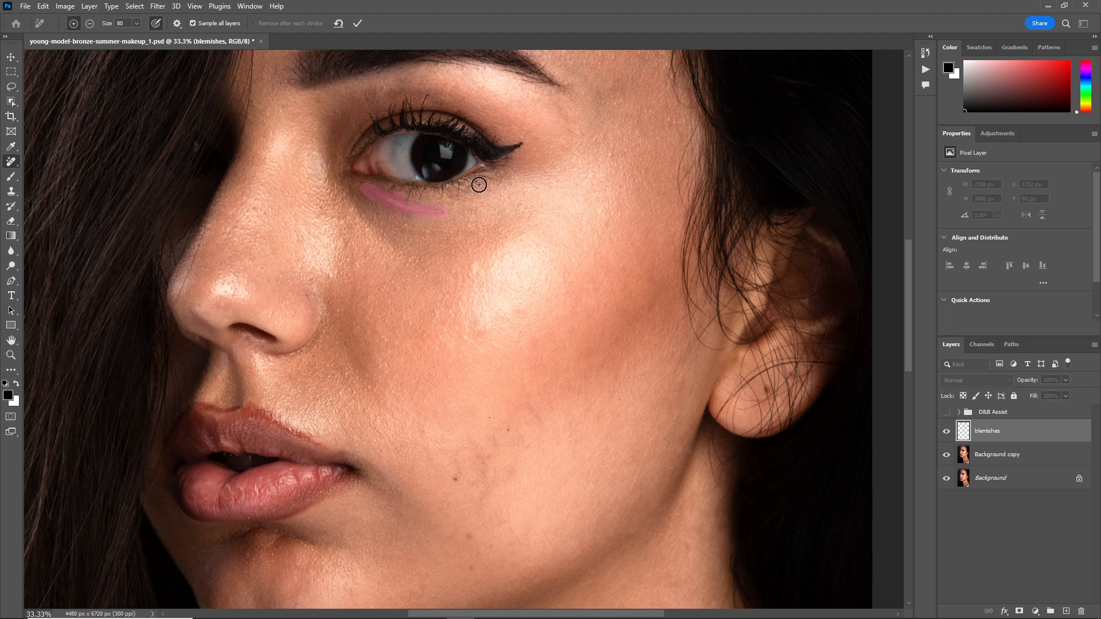
pyautogui.click(479, 271)
pyautogui.click(357, 23)
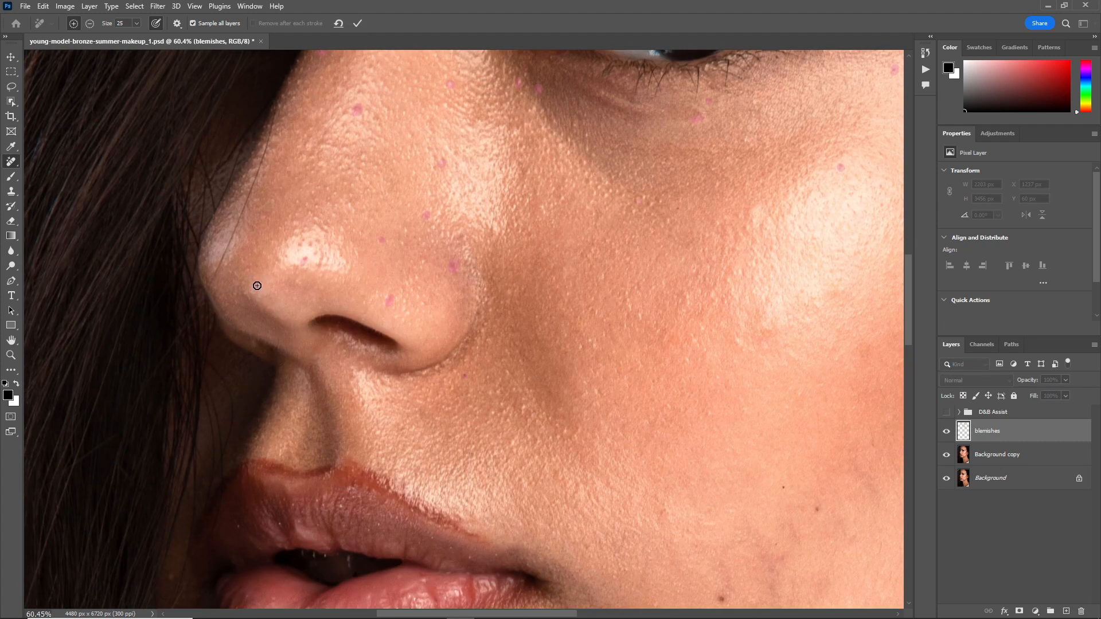
# Mark the small spots on the nose and upper cheek with the Remove Tool at size 25
pyautogui.click(257, 286)
pyautogui.click(299, 245)
pyautogui.click(308, 245)
pyautogui.click(747, 227)
pyautogui.scroll(-1, 652, 206)
# Mark the dark spots on the lower cheek and jaw at size 40 and remove all the marked blemishes together
pyautogui.moveTo(560, 613); pyautogui.dragTo(654, 613)
pyautogui.press(']')
pyautogui.press(']')
pyautogui.press(']')
pyautogui.click(351, 299)
pyautogui.click(454, 316)
pyautogui.click(323, 303)
pyautogui.scroll(-2, 706, 270)
pyautogui.click(461, 346)
pyautogui.click(404, 410)
pyautogui.click(145, 377)
pyautogui.click(313, 286)
pyautogui.click(294, 318)
pyautogui.click(513, 422)
pyautogui.scroll(-5, 883, 313)
pyautogui.click(307, 394)
pyautogui.press('Return')
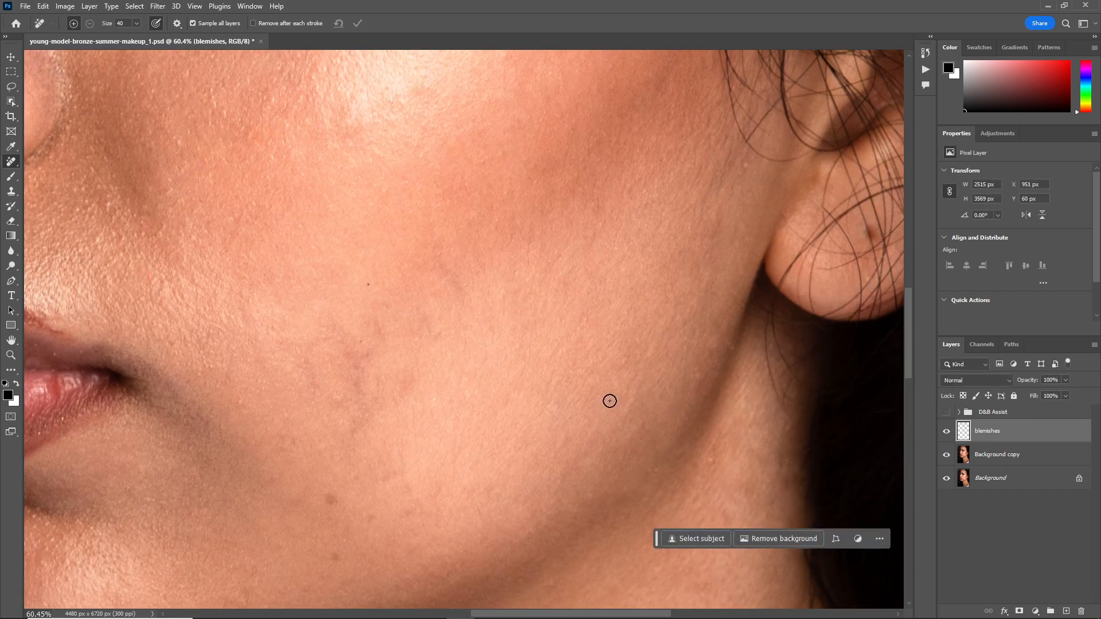
# Compare the whole face before and after by toggling the blemishes layer
pyautogui.click(948, 435)
pyautogui.press('z')
pyautogui.moveTo(599, 396); pyautogui.dragTo(554, 427)
pyautogui.moveTo(627, 128); pyautogui.dragTo(657, 135)
pyautogui.press('j')
pyautogui.click(946, 435)
pyautogui.click(946, 435)
pyautogui.click(945, 435)
# Show the D&B Assist group and mark the uneven spots across the upper cheek with the Remove Tool at size 70
pyautogui.click(947, 414)
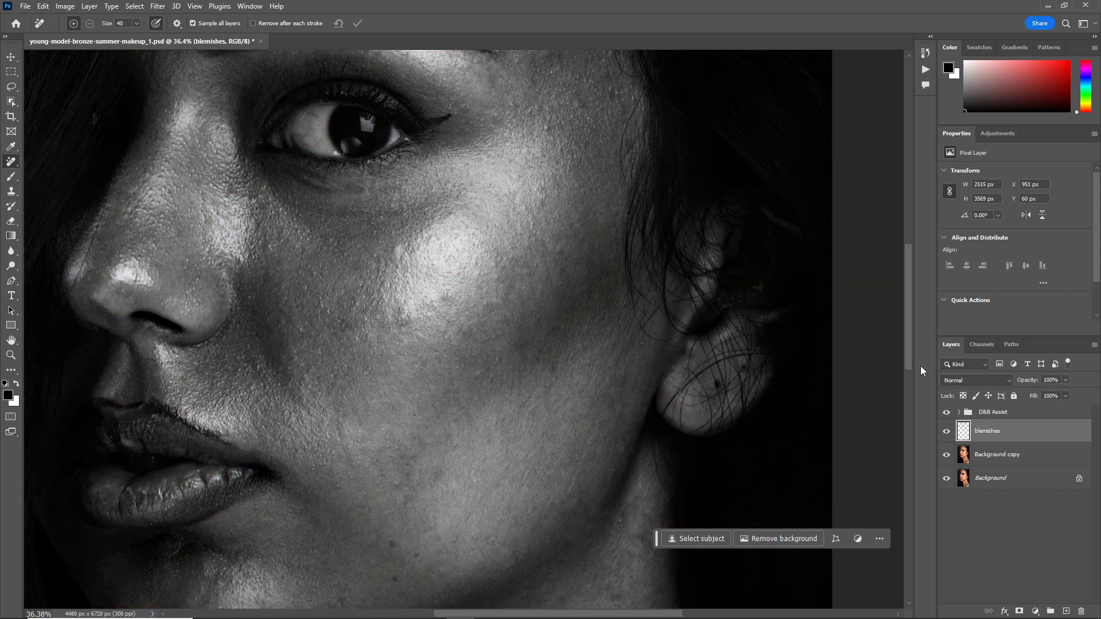
pyautogui.scroll(1, 401, 314)
pyautogui.press(']')
pyautogui.press(']')
pyautogui.press(']')
pyautogui.press(']')
pyautogui.moveTo(398, 319); pyautogui.dragTo(400, 314)
pyautogui.click(270, 310)
pyautogui.click(279, 327)
pyautogui.click(562, 314)
pyautogui.click(582, 302)
pyautogui.click(448, 362)
pyautogui.click(399, 374)
pyautogui.click(353, 364)
pyautogui.click(353, 327)
pyautogui.click(303, 316)
pyautogui.click(302, 334)
# Mark the blotches on the lower cheek, jaw and chin at size 70, remove them together, and hide the D&B Assist group
pyautogui.scroll(-4, 453, 526)
pyautogui.click(397, 326)
pyautogui.click(422, 285)
pyautogui.click(425, 267)
pyautogui.click(409, 320)
pyautogui.moveTo(380, 312); pyautogui.dragTo(364, 292)
pyautogui.moveTo(393, 283)
pyautogui.mouseDown()
pyautogui.moveTo(409, 305)
pyautogui.moveTo(407, 343)
pyautogui.mouseUp()
pyautogui.click(494, 329)
pyautogui.click(552, 213)
pyautogui.click(418, 393)
pyautogui.click(393, 385)
pyautogui.click(395, 420)
pyautogui.click(337, 443)
pyautogui.click(423, 211)
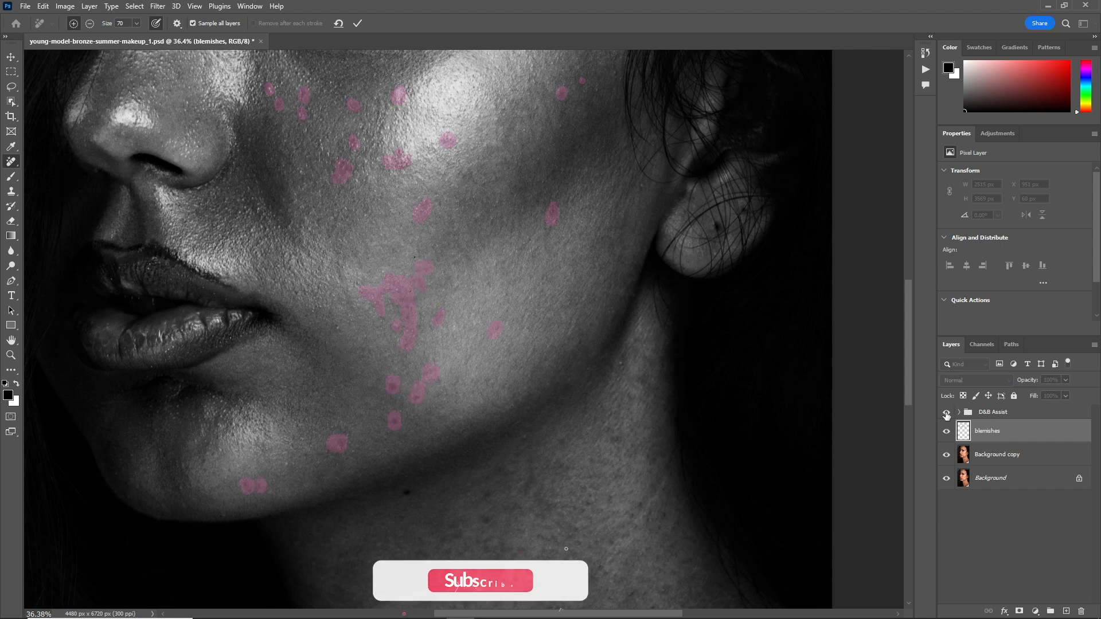
pyautogui.scroll(2, 717, 466)
pyautogui.press('Return')
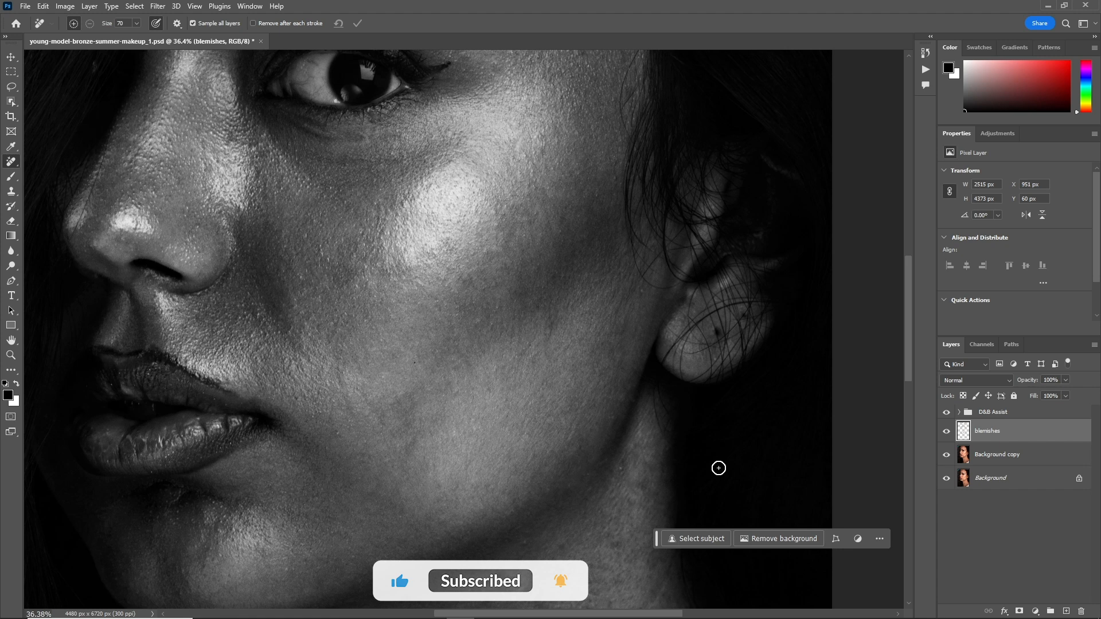
pyautogui.click(945, 411)
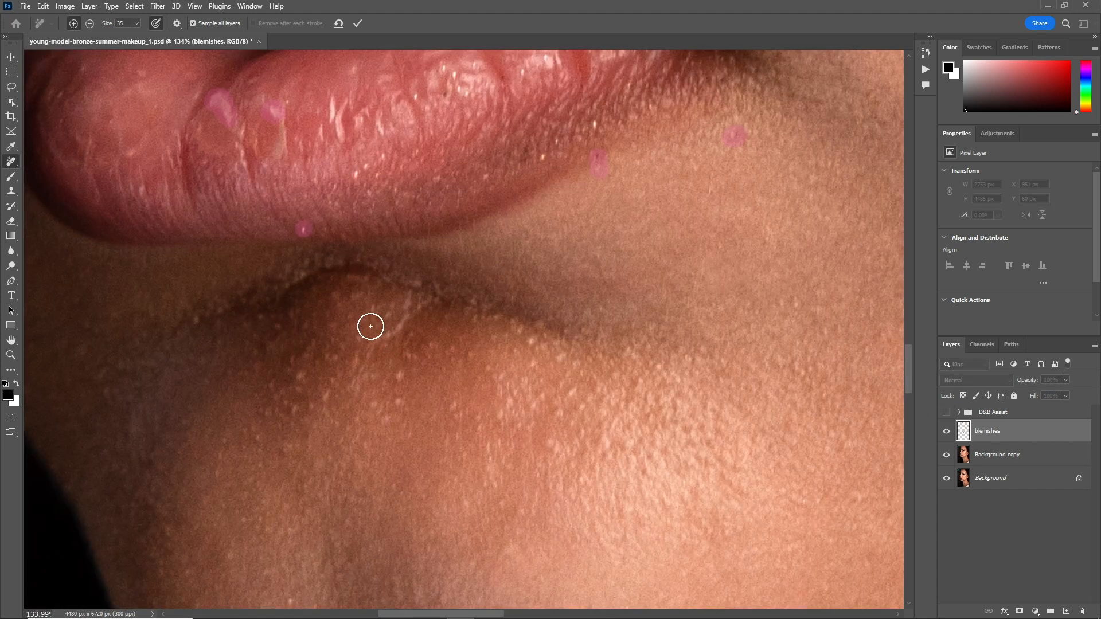
# Mark the spots and the light scar on the chin below the lower lip at size 35 and remove all marked areas together
pyautogui.click(301, 376)
pyautogui.click(327, 397)
pyautogui.click(358, 337)
pyautogui.click(372, 308)
pyautogui.click(355, 360)
pyautogui.click(400, 378)
pyautogui.moveTo(397, 401); pyautogui.dragTo(389, 418)
pyautogui.moveTo(369, 358)
pyautogui.mouseDown()
pyautogui.moveTo(415, 281)
pyautogui.moveTo(434, 289)
pyautogui.mouseUp()
pyautogui.moveTo(561, 359); pyautogui.dragTo(517, 326)
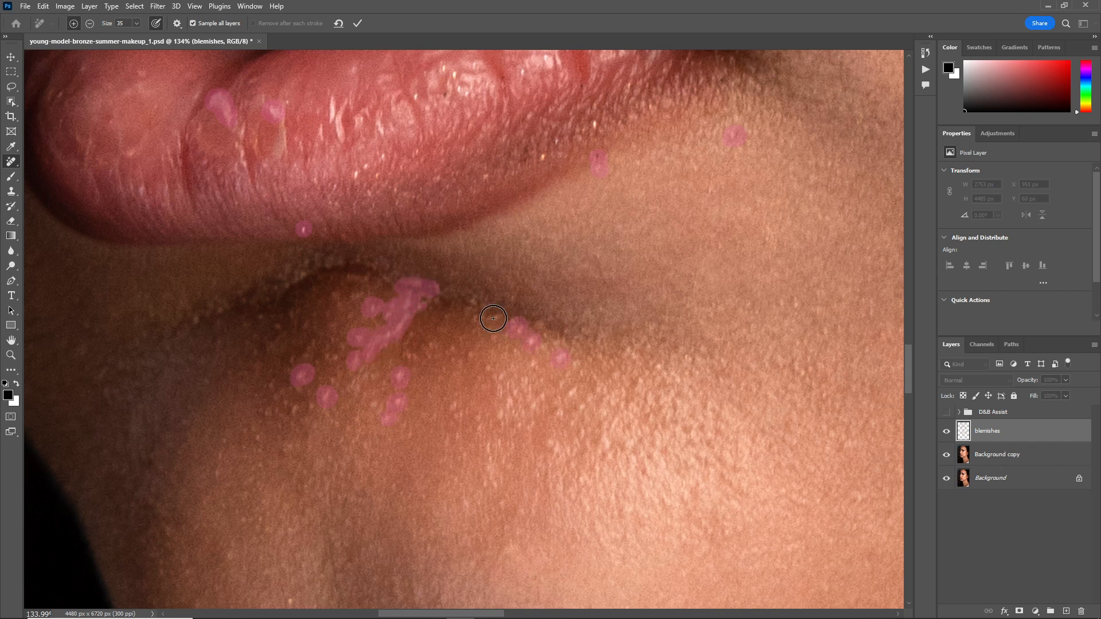
pyautogui.press('Return')
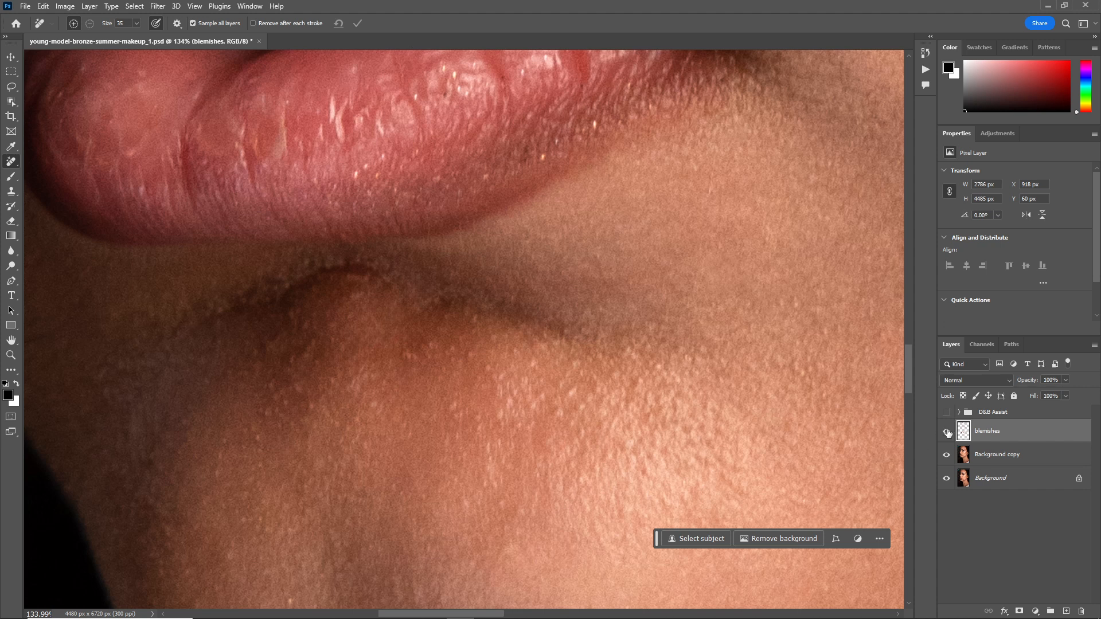
# Mark the dark crease beneath the lower lip, remove it, and compare the result by toggling the blemishes layer
pyautogui.moveTo(373, 267)
pyautogui.mouseDown()
pyautogui.moveTo(325, 271)
pyautogui.moveTo(236, 310)
pyautogui.mouseUp()
pyautogui.moveTo(170, 335)
pyautogui.mouseDown()
pyautogui.moveTo(193, 306)
pyautogui.moveTo(246, 299)
pyautogui.mouseUp()
pyautogui.click(441, 302)
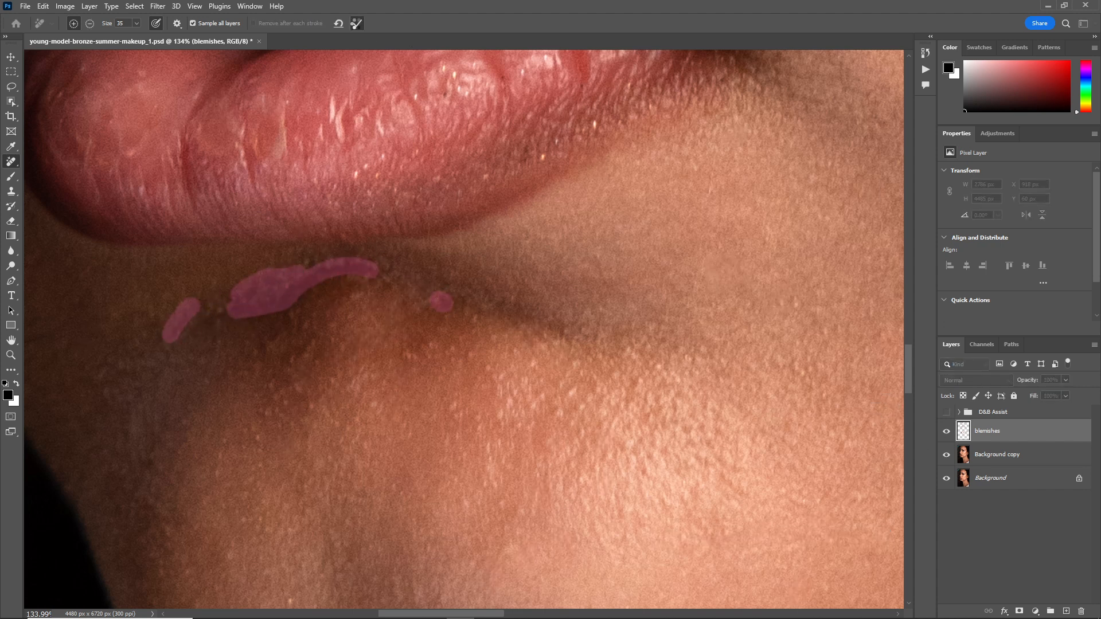
pyautogui.click(358, 22)
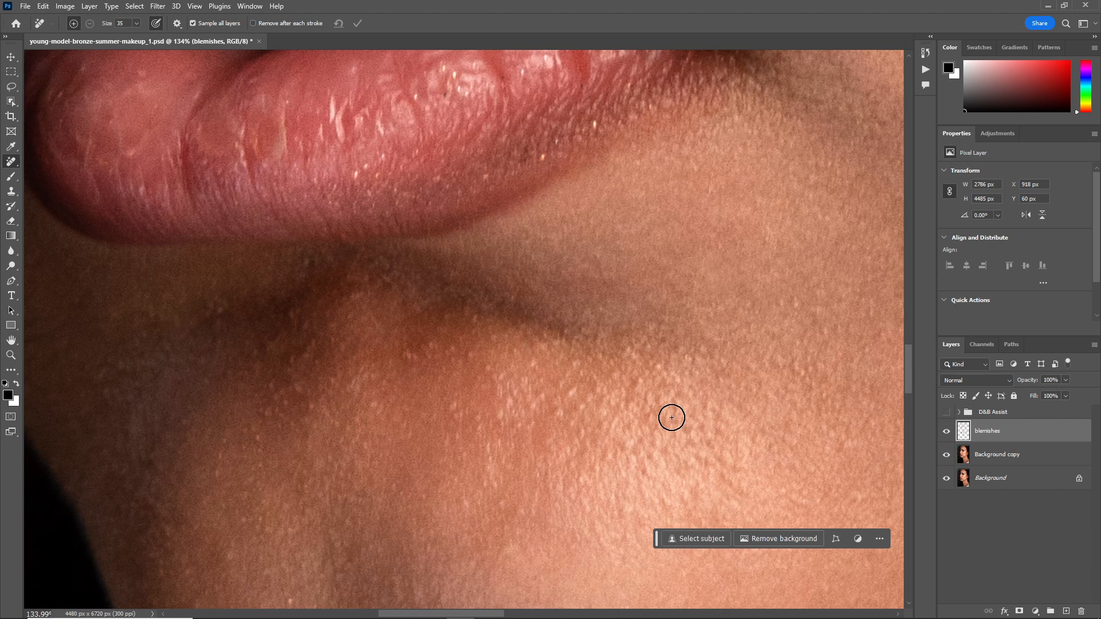
pyautogui.click(946, 431)
pyautogui.click(947, 431)
# Show the D&B Assist group and mark the spots on the upper neck below the jaw with the Remove Tool at size 35
pyautogui.press('z')
pyautogui.click(401, 136)
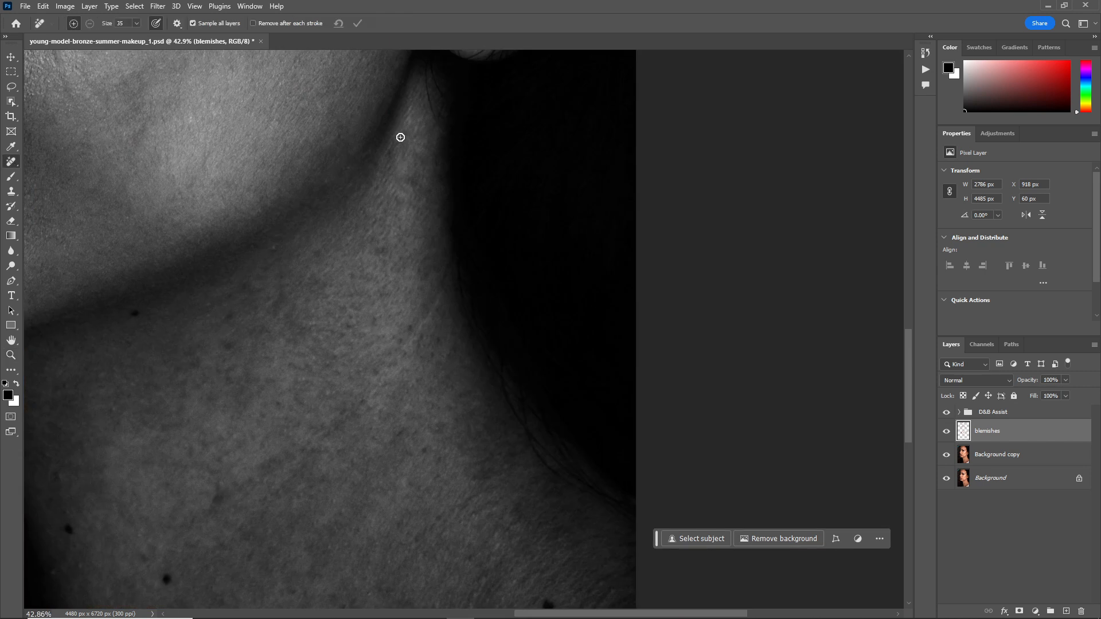
pyautogui.click(410, 182)
pyautogui.click(400, 199)
pyautogui.click(273, 248)
pyautogui.click(252, 245)
pyautogui.click(229, 315)
pyautogui.click(230, 345)
pyautogui.click(411, 328)
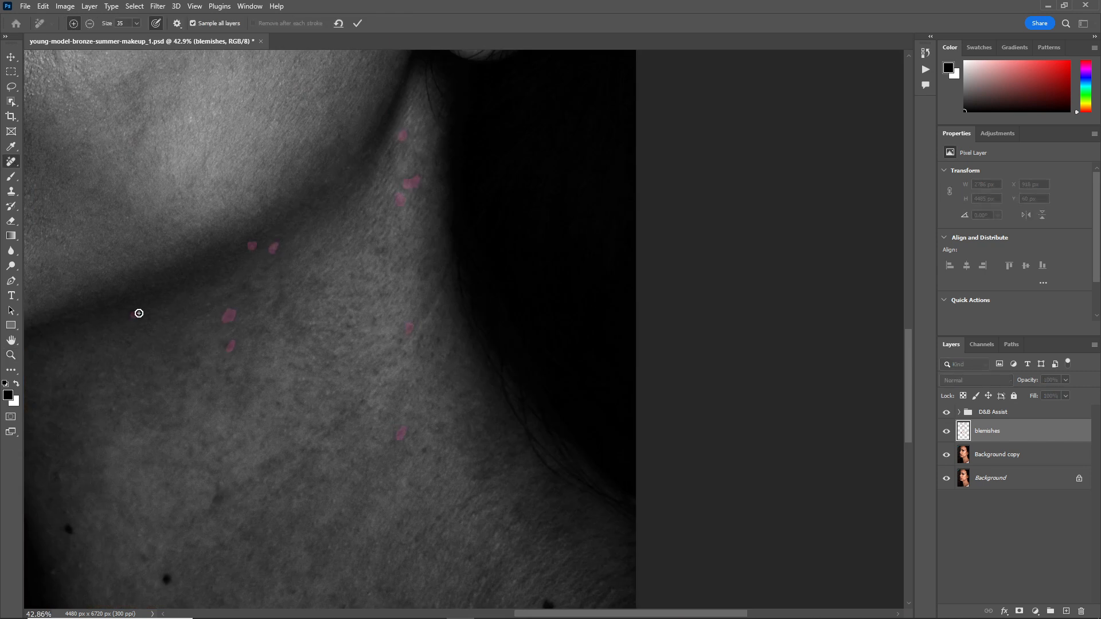
# Mark the moles and dark spots across the middle and lower neck down to the shirt collar
pyautogui.click(168, 578)
pyautogui.click(218, 494)
pyautogui.scroll(-5, 217, 494)
pyautogui.click(518, 311)
pyautogui.click(548, 407)
pyautogui.click(268, 485)
pyautogui.click(251, 566)
pyautogui.click(290, 551)
pyautogui.click(169, 288)
pyautogui.moveTo(280, 201); pyautogui.dragTo(276, 204)
pyautogui.moveTo(429, 246); pyautogui.dragTo(423, 252)
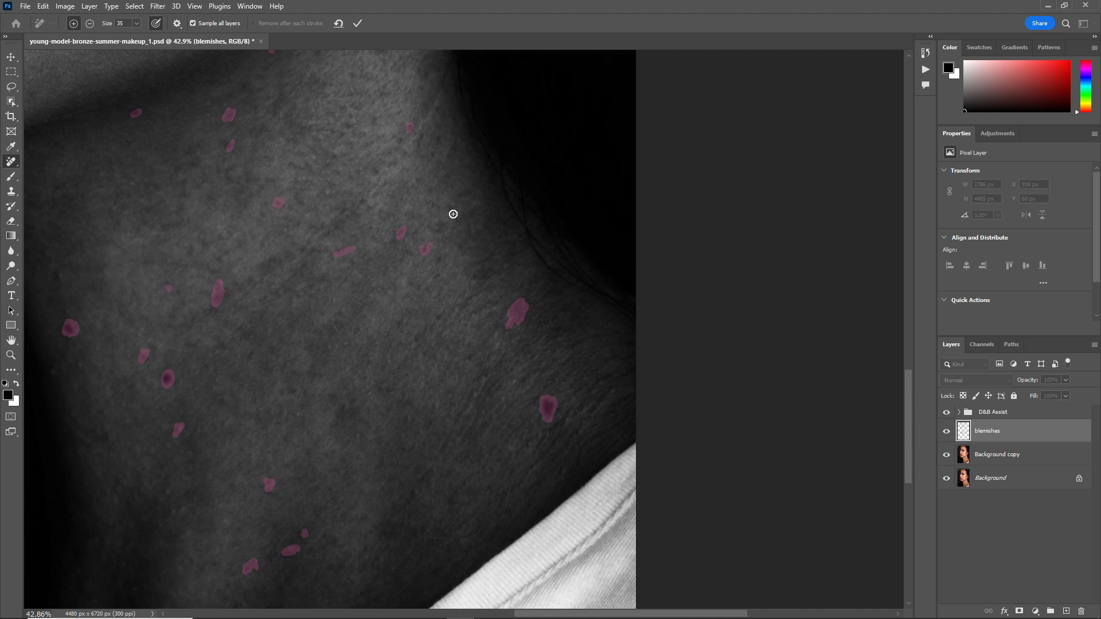
# Mark the uneven patches and the diagonal line near the base of the neck above the collar
pyautogui.moveTo(908, 390); pyautogui.dragTo(908, 417)
pyautogui.moveTo(274, 471); pyautogui.dragTo(266, 481)
pyautogui.moveTo(218, 424); pyautogui.dragTo(207, 432)
pyautogui.moveTo(215, 469); pyautogui.dragTo(203, 481)
pyautogui.moveTo(434, 335); pyautogui.dragTo(391, 381)
# Mark the remaining short creases across the neck, remove all marked areas together, and hide the D&B Assist group
pyautogui.moveTo(907, 417); pyautogui.dragTo(907, 376)
pyautogui.moveTo(444, 376); pyautogui.dragTo(415, 404)
pyautogui.moveTo(399, 385); pyautogui.dragTo(400, 393)
pyautogui.moveTo(297, 452); pyautogui.dragTo(282, 459)
pyautogui.moveTo(319, 114); pyautogui.dragTo(311, 119)
pyautogui.moveTo(386, 112); pyautogui.dragTo(367, 118)
pyautogui.moveTo(247, 147); pyautogui.dragTo(227, 161)
pyautogui.moveTo(379, 230); pyautogui.dragTo(369, 241)
pyautogui.moveTo(379, 179); pyautogui.dragTo(373, 193)
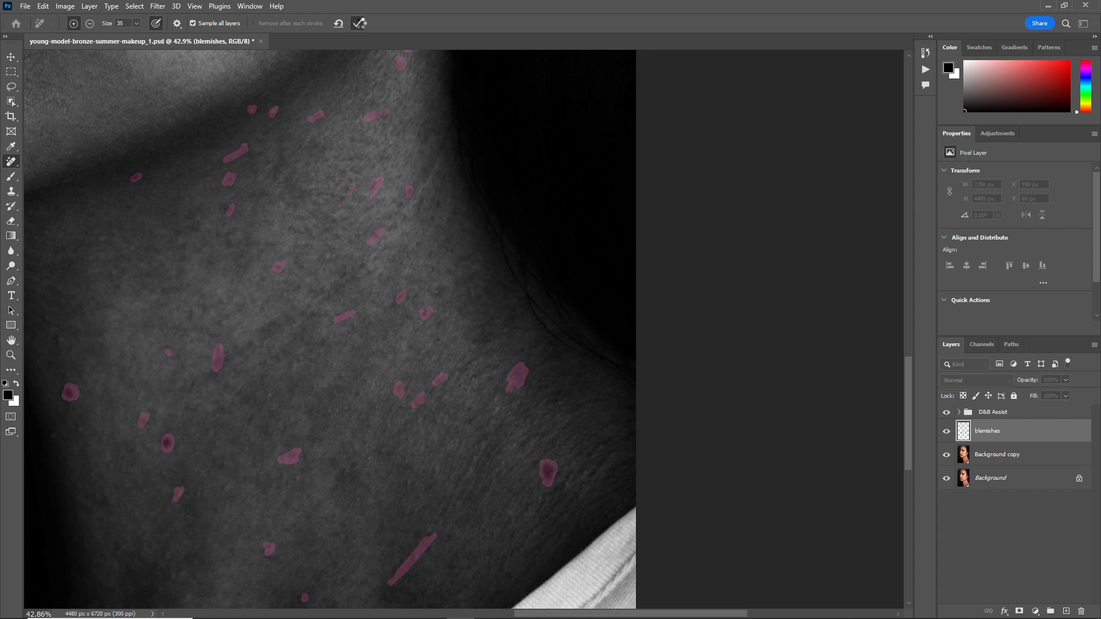
pyautogui.click(360, 23)
pyautogui.click(947, 413)
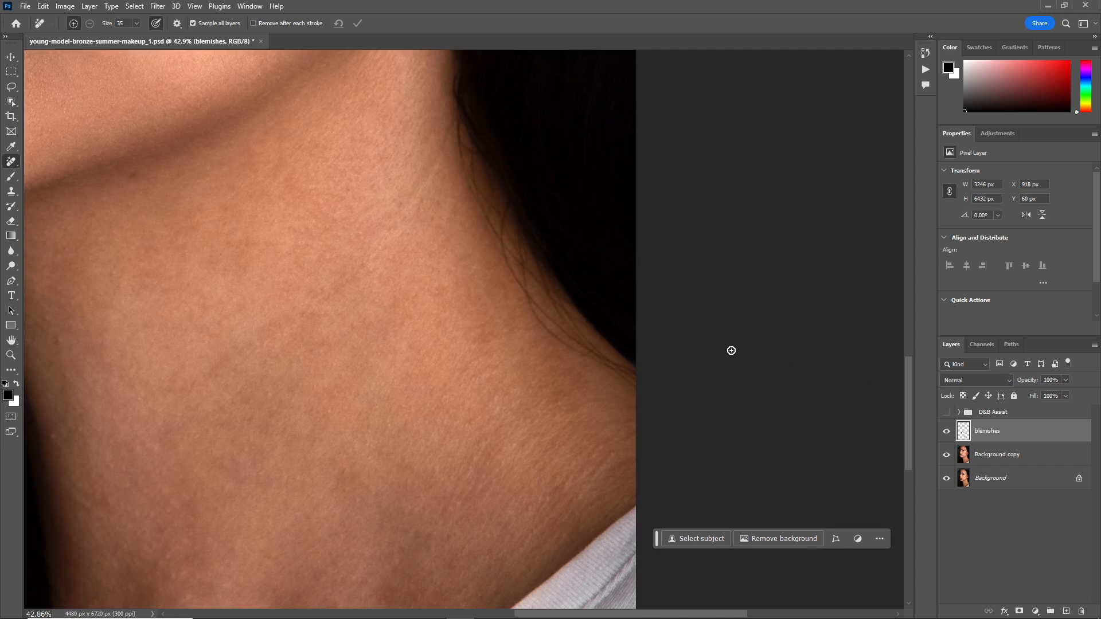
# Mark the flaky skin in the crease around the outer nostril with the Remove Tool at size 20
pyautogui.click(11, 355)
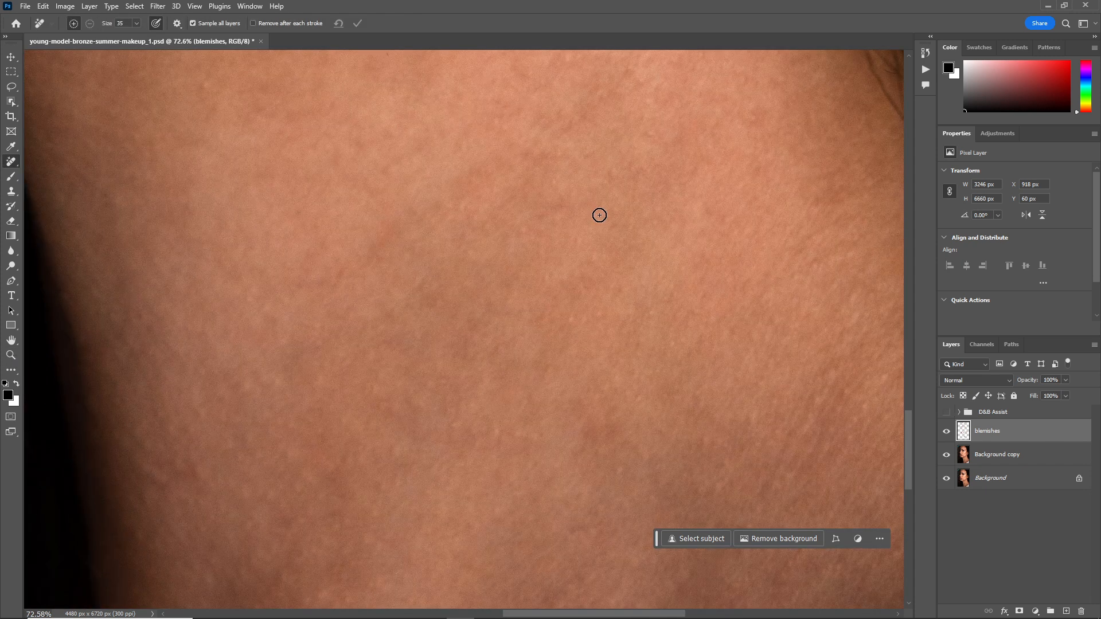
pyautogui.hotkey('ctrl', '-')
pyautogui.hotkey('ctrl', '-')
pyautogui.hotkey('ctrl', '-')
pyautogui.hotkey('ctrl', '-')
pyautogui.hotkey('ctrl', '-')
pyautogui.hotkey('ctrl', '-')
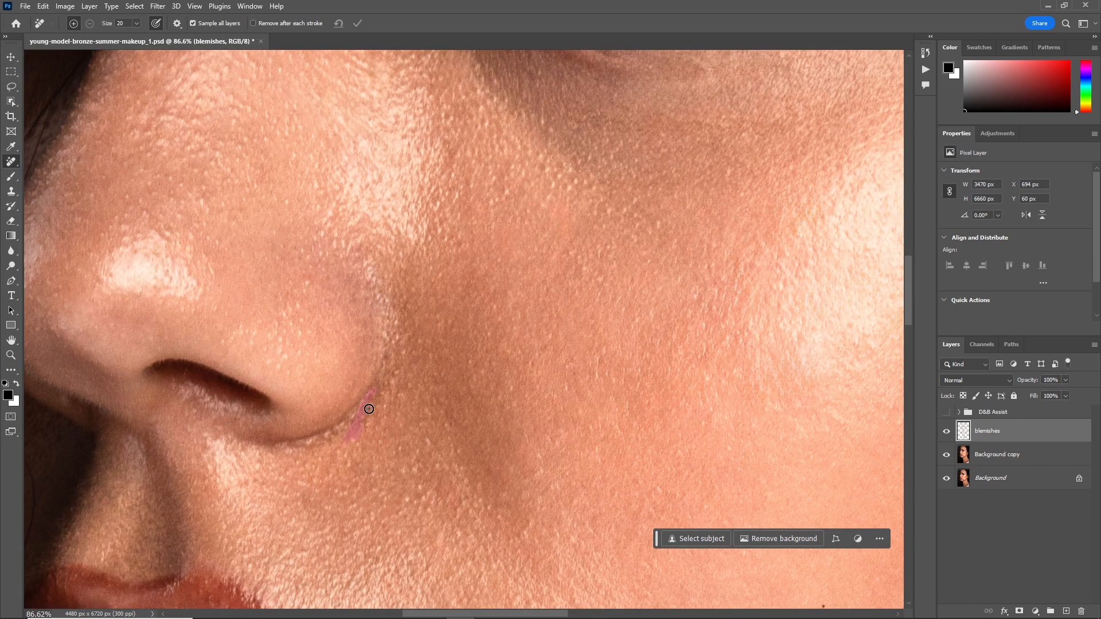
pyautogui.moveTo(368, 409); pyautogui.dragTo(358, 413)
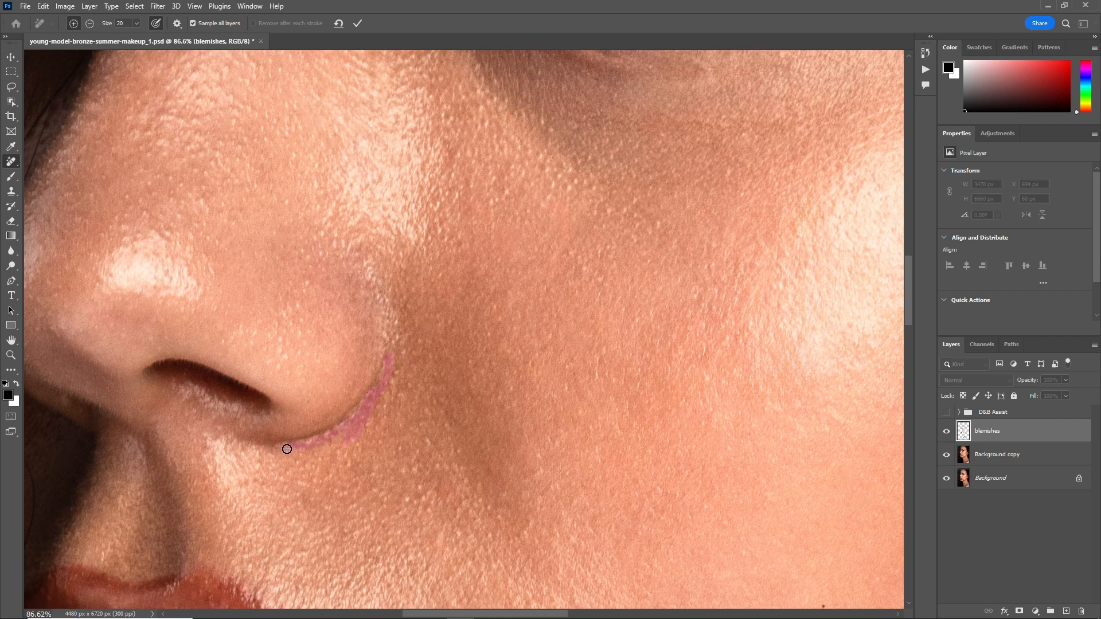
# Mark the small spots beneath the nose and on the inner cheek, and remove them together with the nostril crease marks
pyautogui.click(217, 426)
pyautogui.click(260, 462)
pyautogui.click(255, 481)
pyautogui.click(267, 486)
pyautogui.click(246, 484)
pyautogui.click(199, 455)
pyautogui.click(469, 365)
pyautogui.click(506, 192)
pyautogui.click(358, 24)
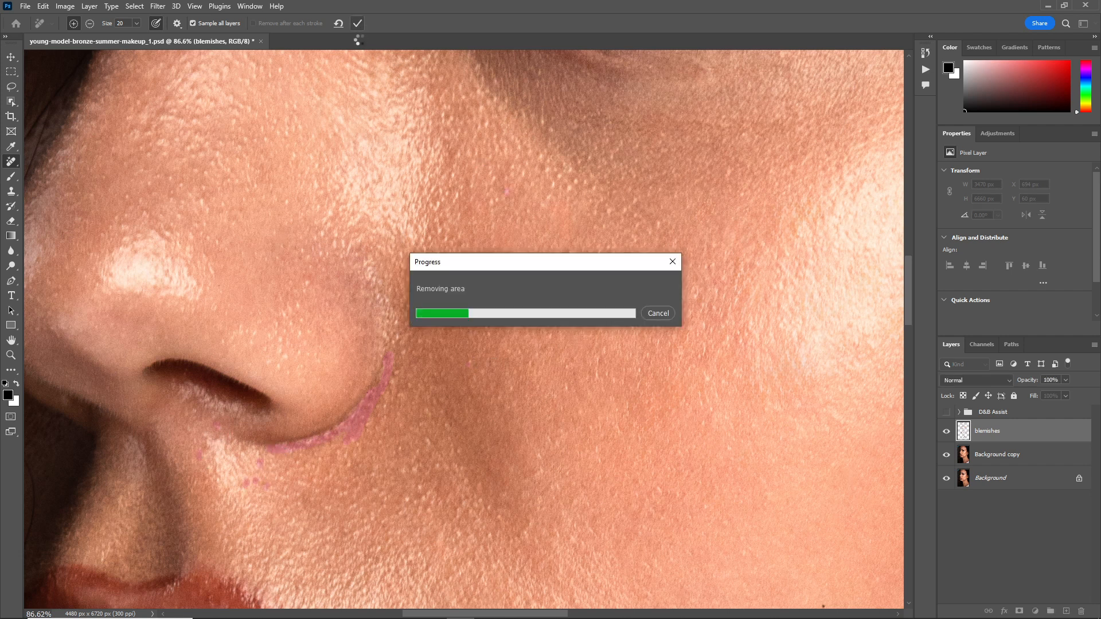
# Compare the portrait before and after by toggling the blemishes layer and viewing the original Background layer alone
pyautogui.click(947, 435)
pyautogui.click(947, 436)
pyautogui.moveTo(516, 613); pyautogui.dragTo(488, 614)
pyautogui.click(947, 436)
pyautogui.click(948, 437)
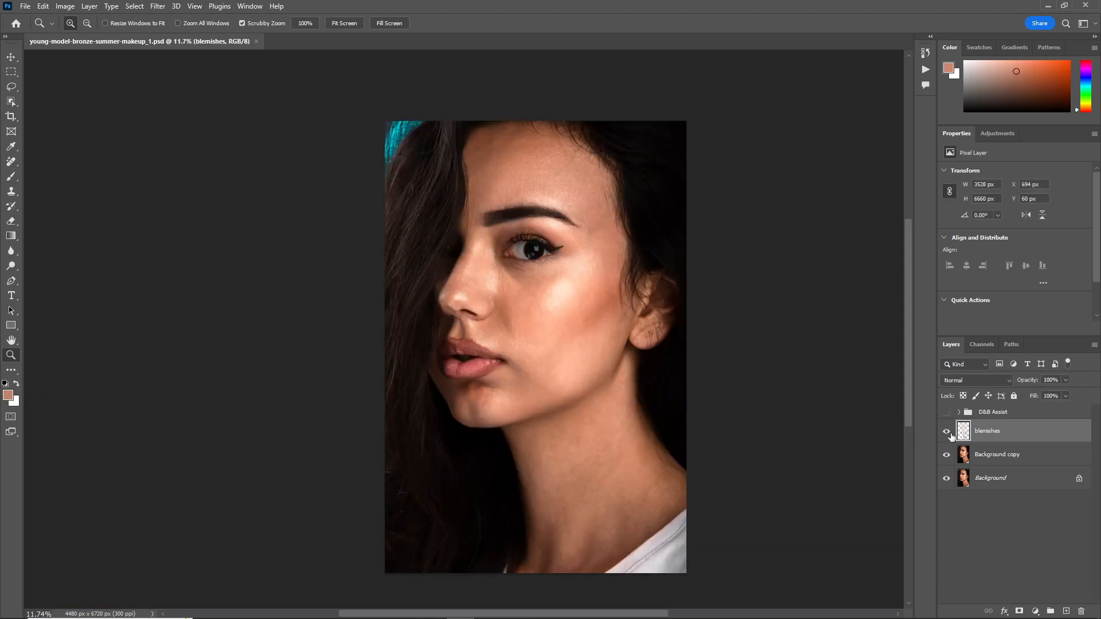
pyautogui.keyDown('alt'); pyautogui.click(946, 478); pyautogui.keyUp('alt')
pyautogui.keyDown('alt'); pyautogui.click(947, 479); pyautogui.keyUp('alt')
# Stamp all visible layers into a new merged layer and group the blemishes and Background copy layers
pyautogui.hotkey('ctrl', 'alt', 'shift', 'e')
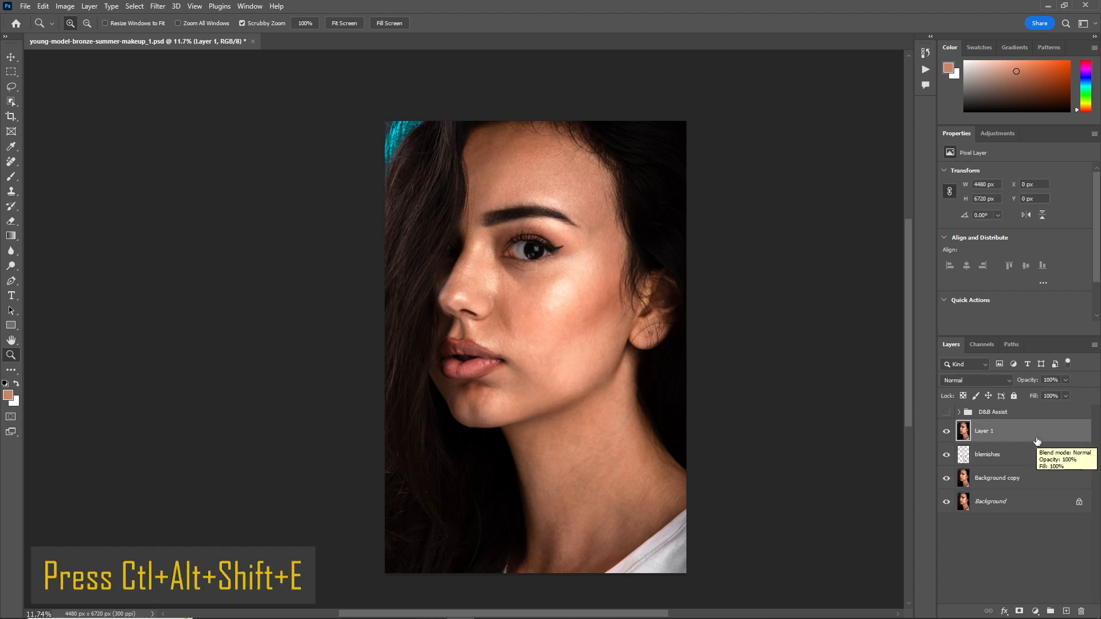
pyautogui.click(1019, 456)
pyautogui.keyDown('shift'); pyautogui.click(1023, 479); pyautogui.keyUp('shift')
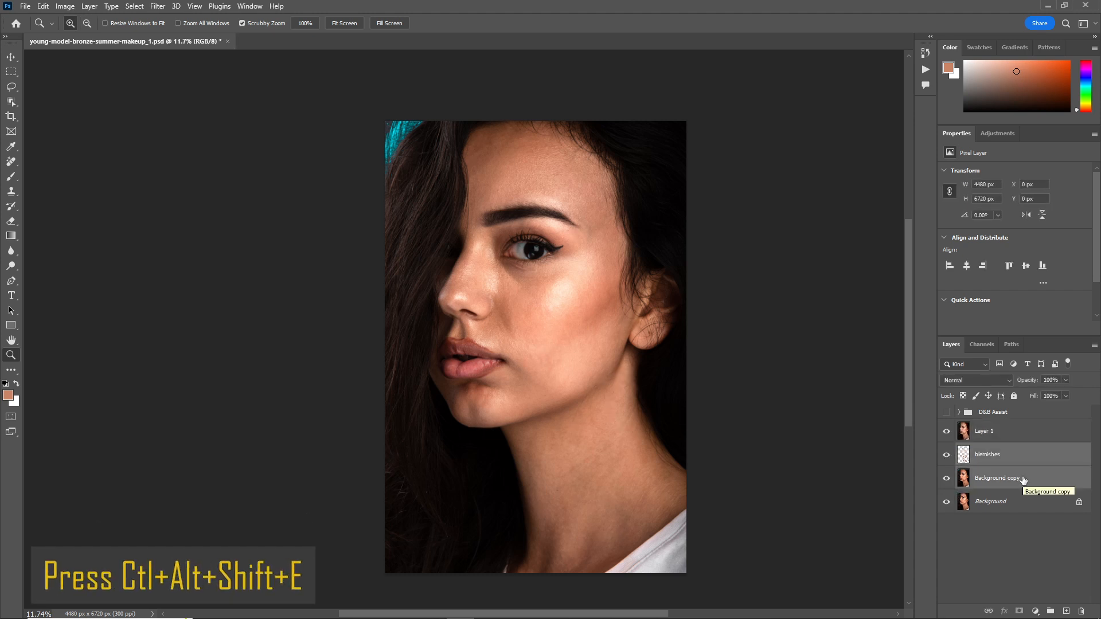
pyautogui.hotkey('ctrl', 'g')
# Duplicate the merged layer twice
pyautogui.click(1014, 434)
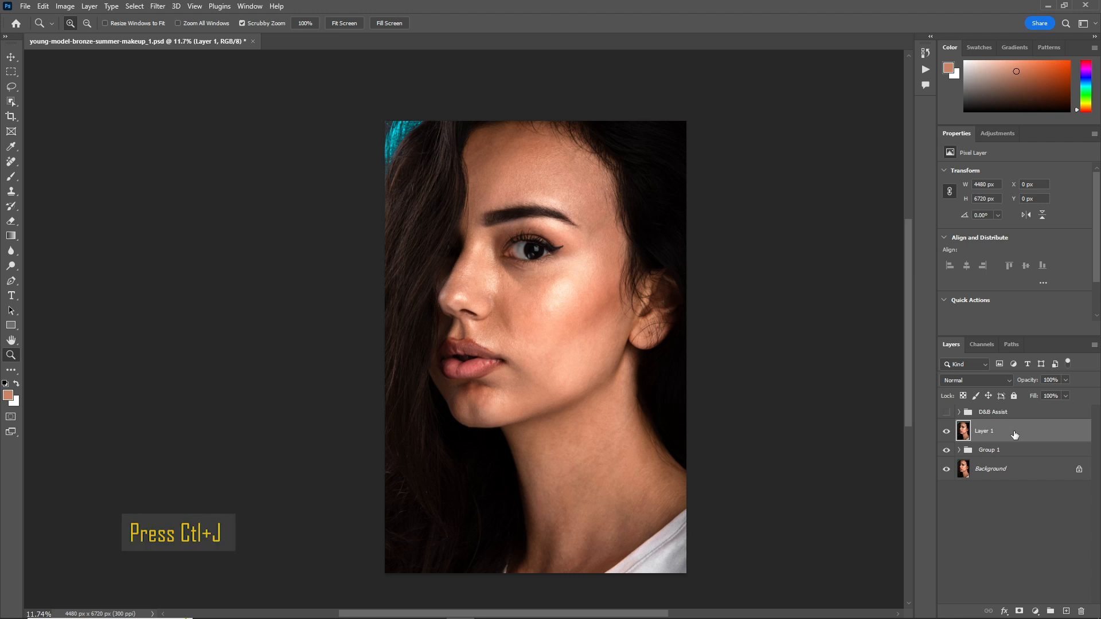
pyautogui.hotkey('ctrl', 'j')
pyautogui.hotkey('ctrl', 'j')
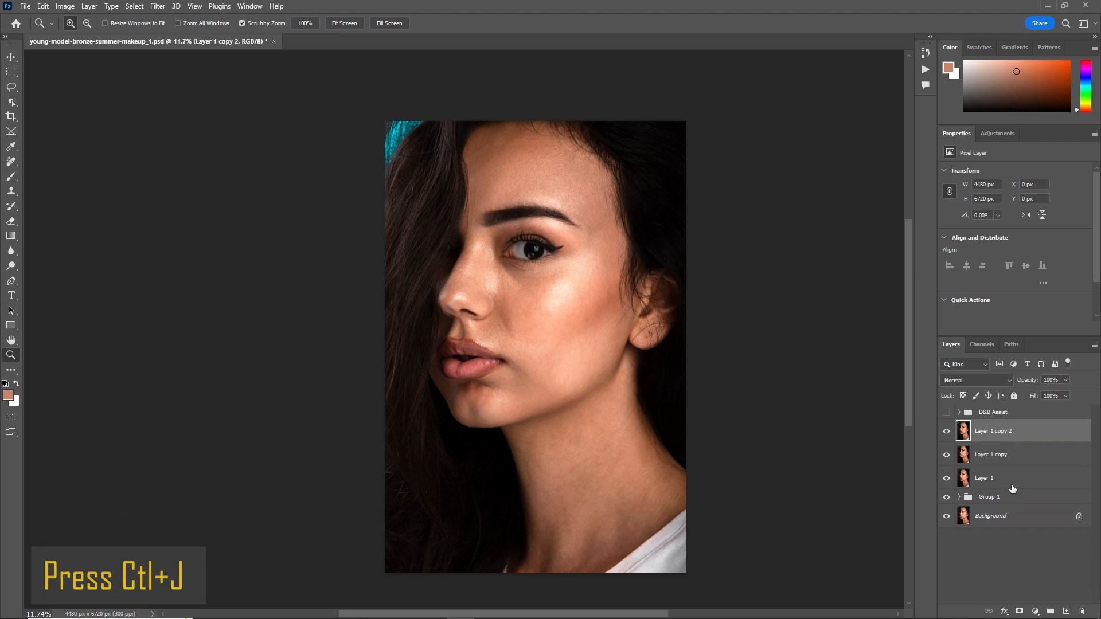
# Rename the lower duplicate of the merged layer Smoothness and the upper duplicate Texture
pyautogui.click(986, 454)
pyautogui.doubleClick(1000, 455)
pyautogui.write('Smoothness')
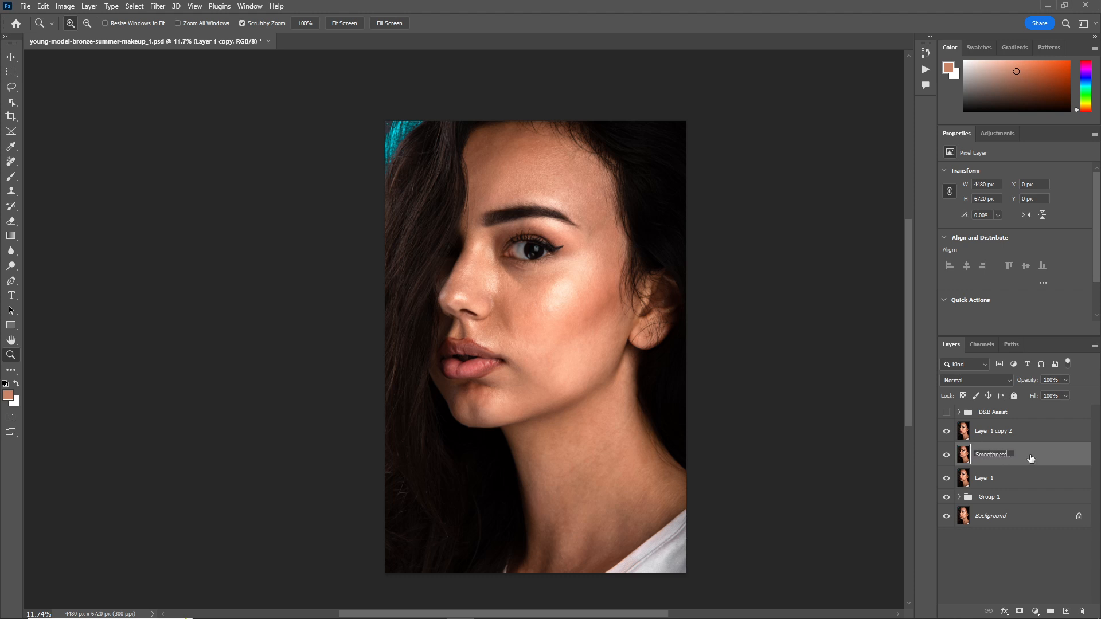
pyautogui.click(1029, 437)
pyautogui.doubleClick(1002, 435)
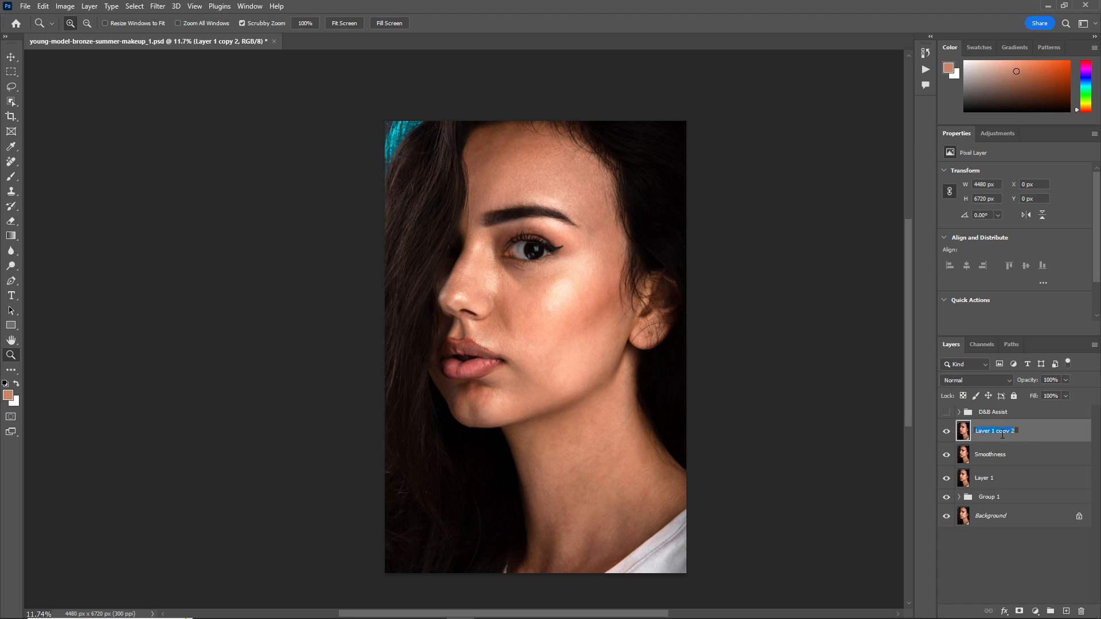
pyautogui.write('Texture')
pyautogui.press('Return')
# Convert the Smoothness layer to a smart object and hide the Texture layer above it
pyautogui.click(1034, 454)
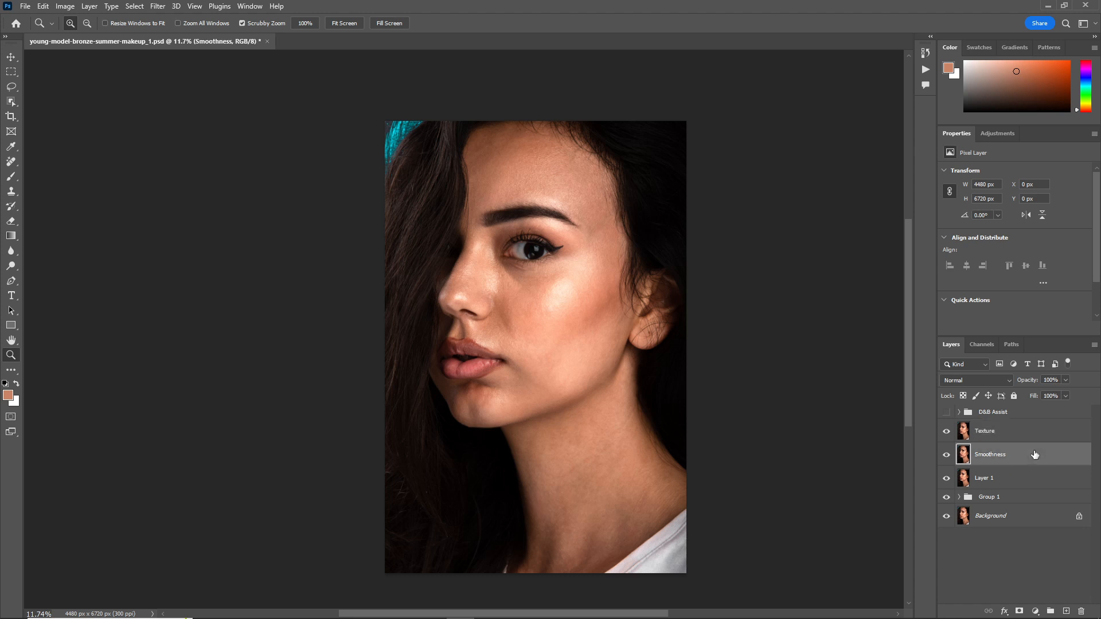
pyautogui.rightClick(1033, 450)
pyautogui.click(1038, 373)
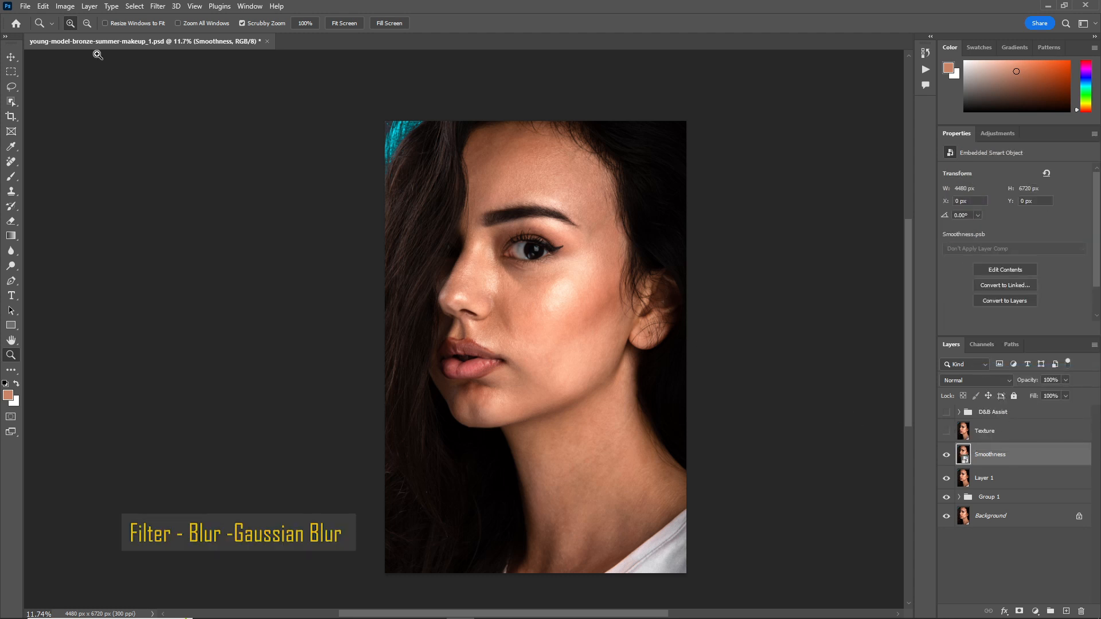
# Apply a Gaussian Blur with a radius of 13 pixels to the Smoothness layer
pyautogui.click(155, 6)
pyautogui.moveTo(275, 153)
pyautogui.click(337, 197)
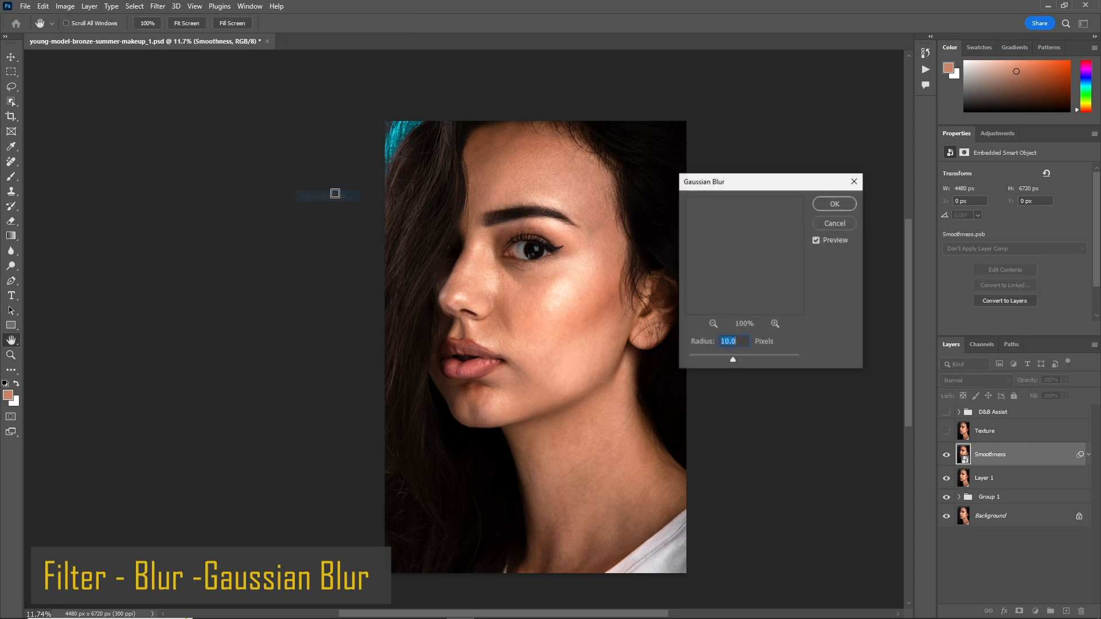
pyautogui.write('12')
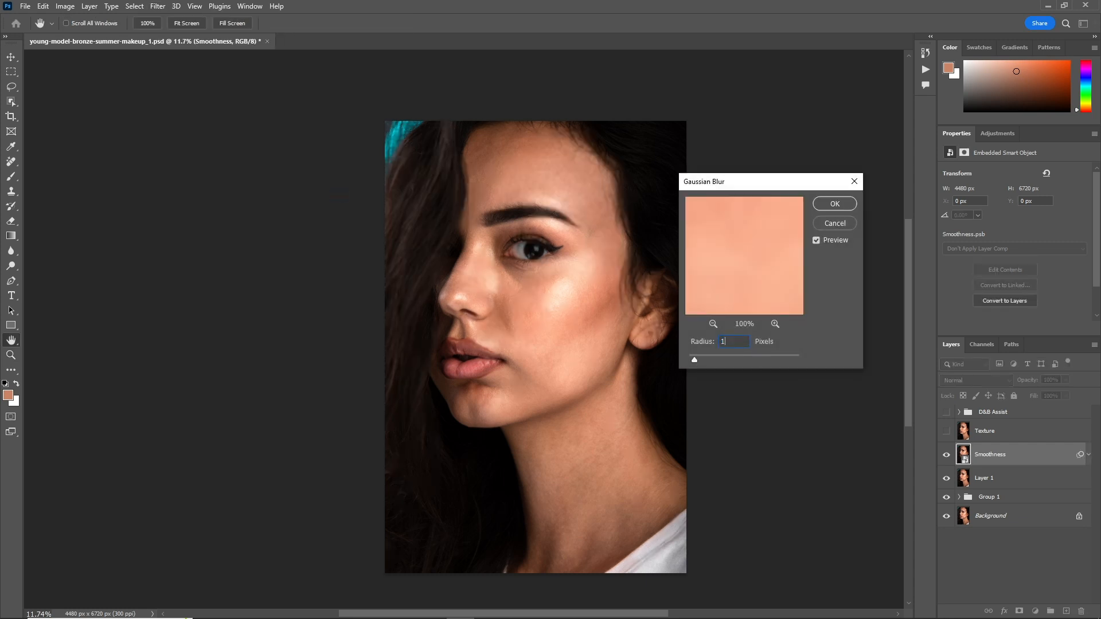
pyautogui.click(713, 324)
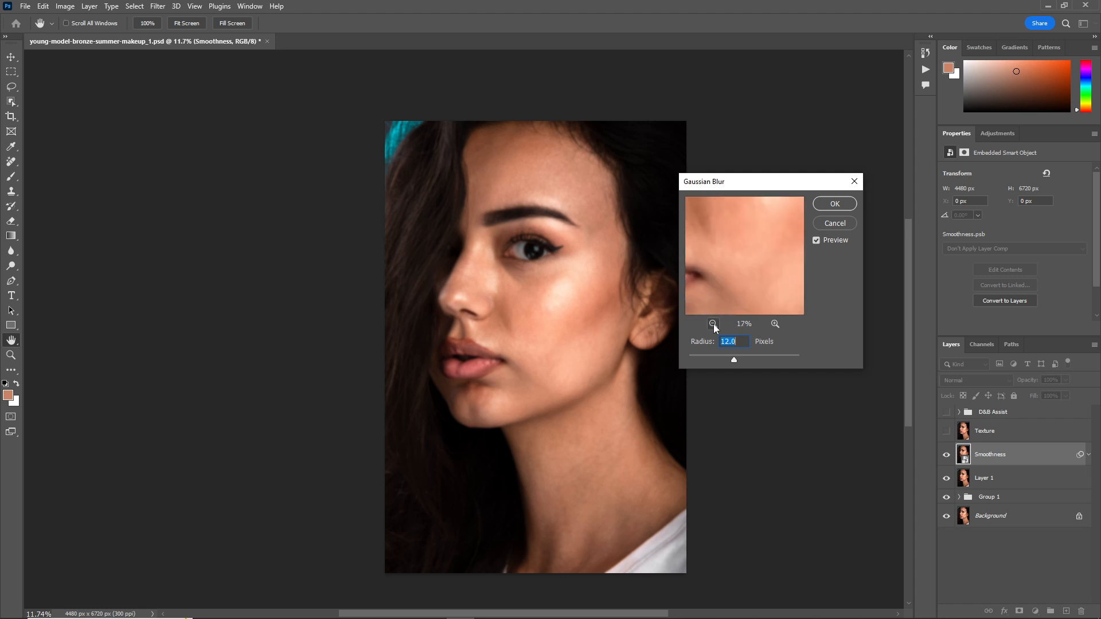
pyautogui.click(713, 324)
pyautogui.moveTo(733, 258); pyautogui.dragTo(719, 219)
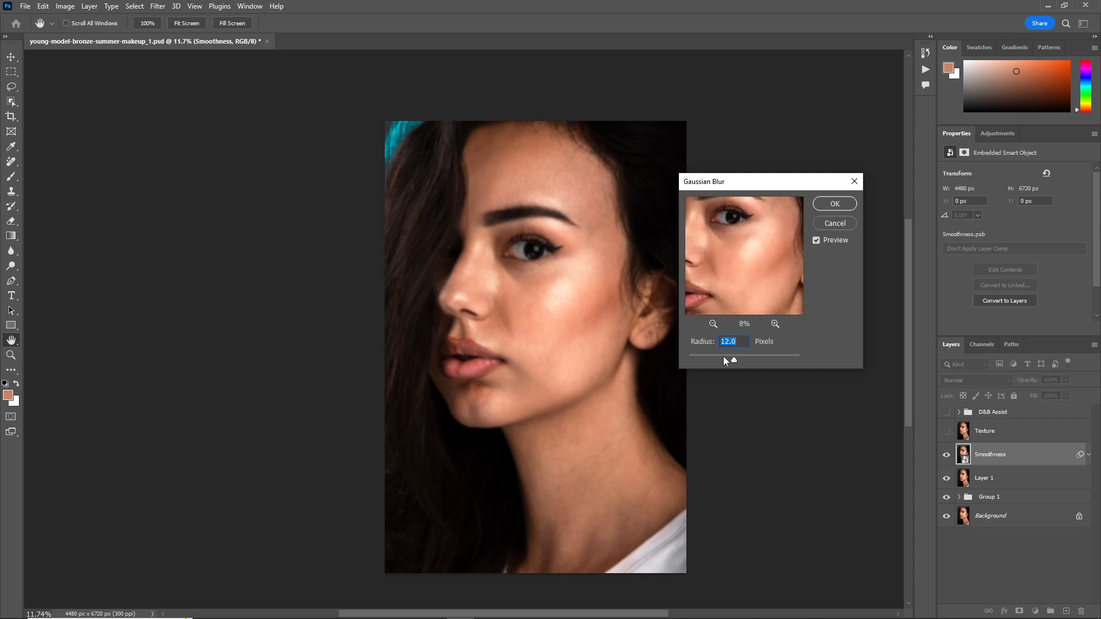
pyautogui.write('13')
pyautogui.click(842, 210)
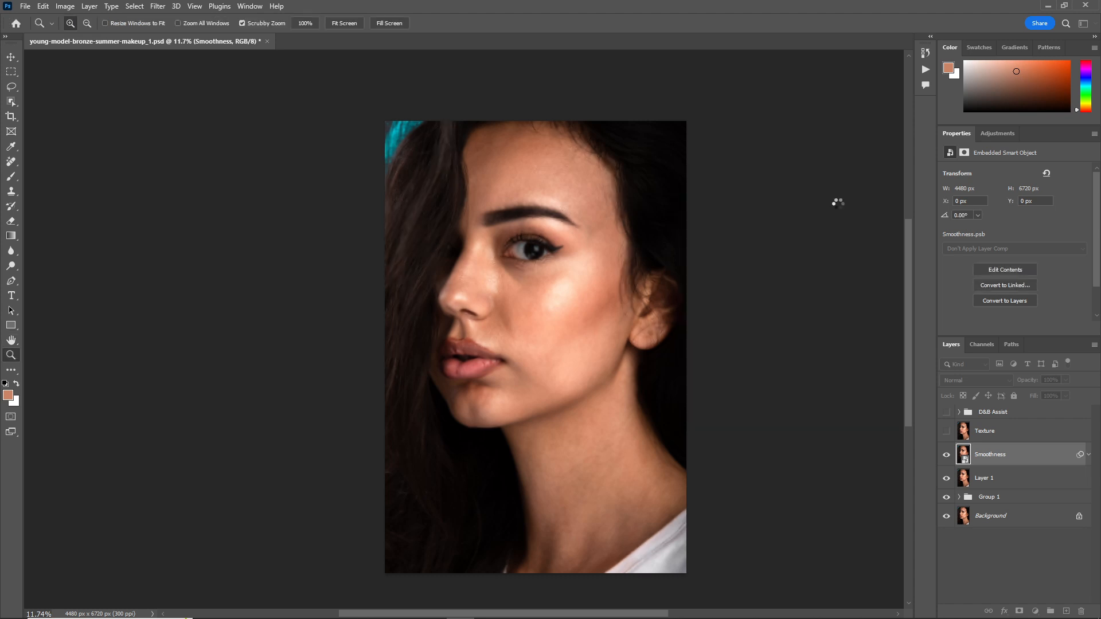
# Show the Texture layer and run Apply Image on it with Smoothness as source layer, Subtract blending, scale 2 and offset 128
pyautogui.click(1000, 435)
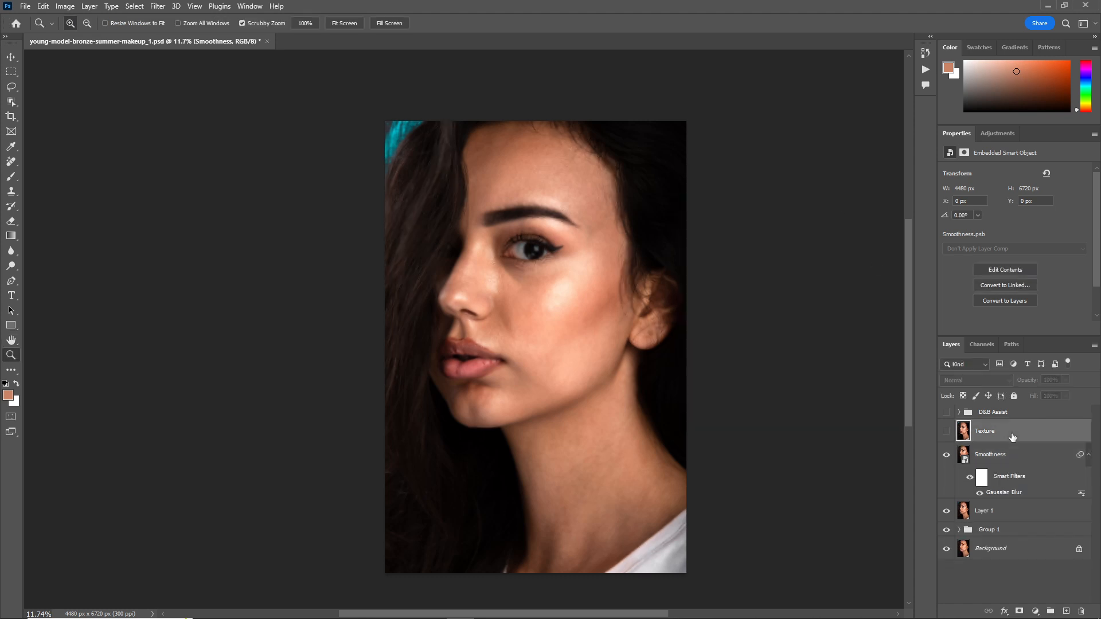
pyautogui.click(945, 434)
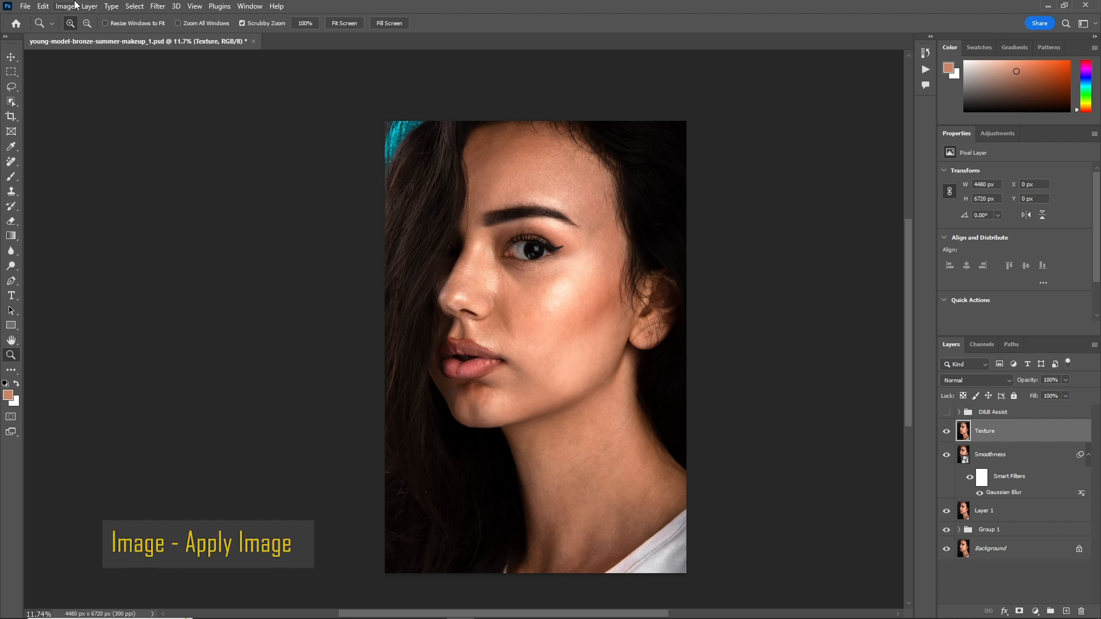
pyautogui.click(65, 5)
pyautogui.click(86, 174)
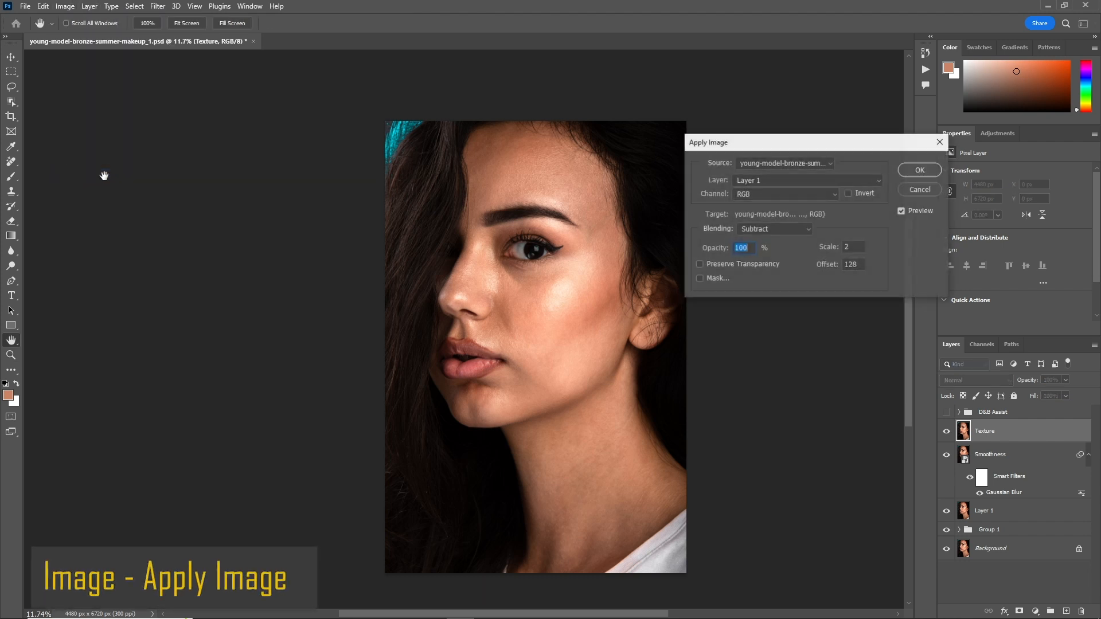
pyautogui.click(787, 182)
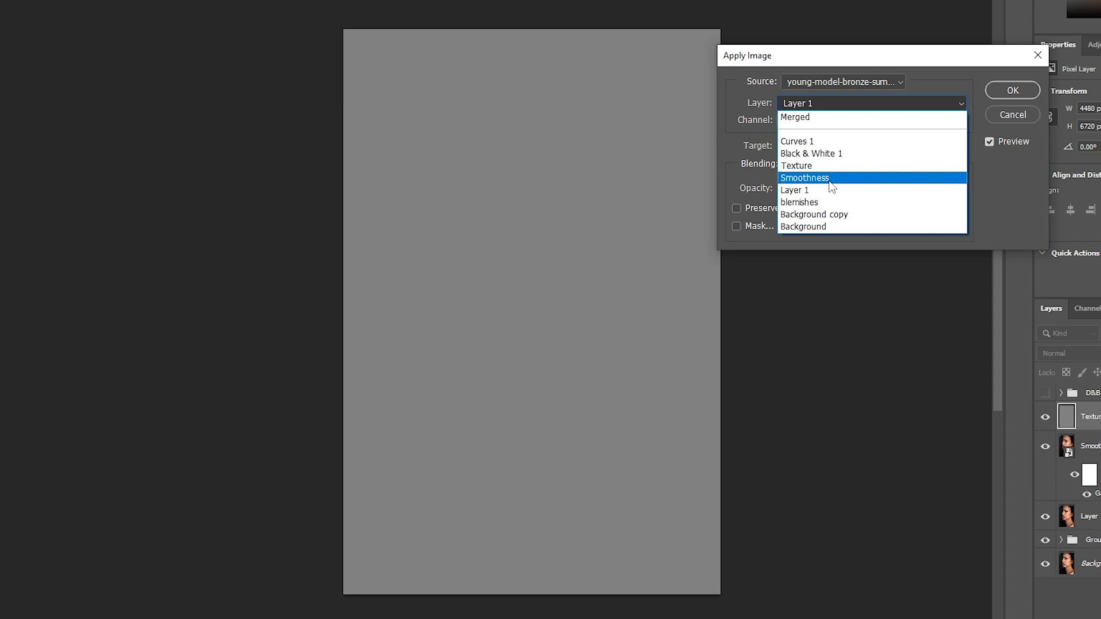
pyautogui.click(831, 179)
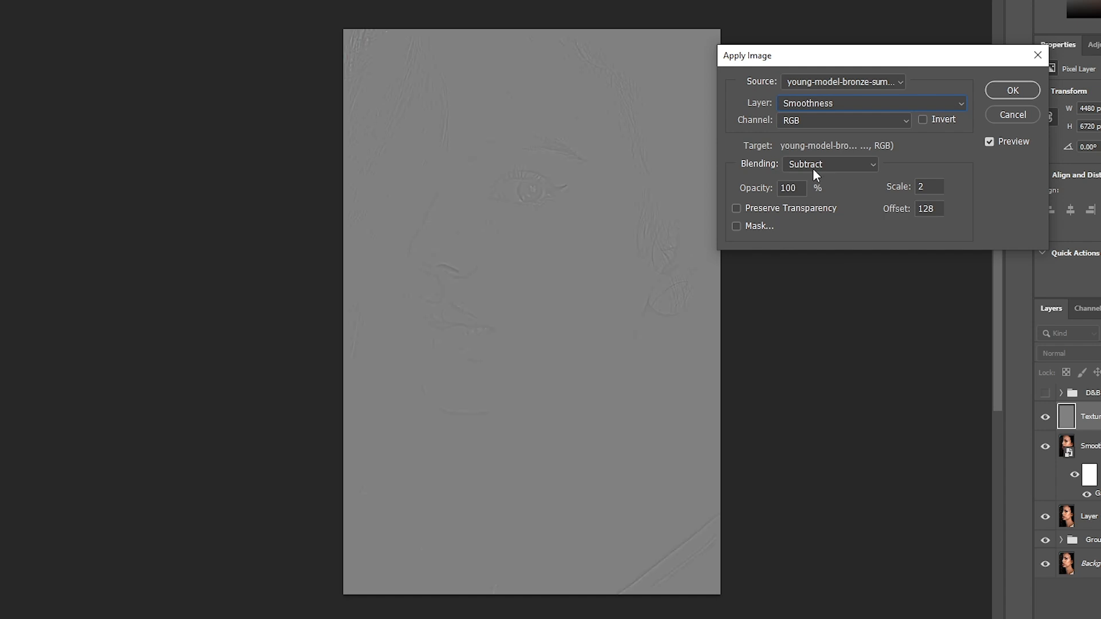
pyautogui.click(820, 166)
pyautogui.click(828, 459)
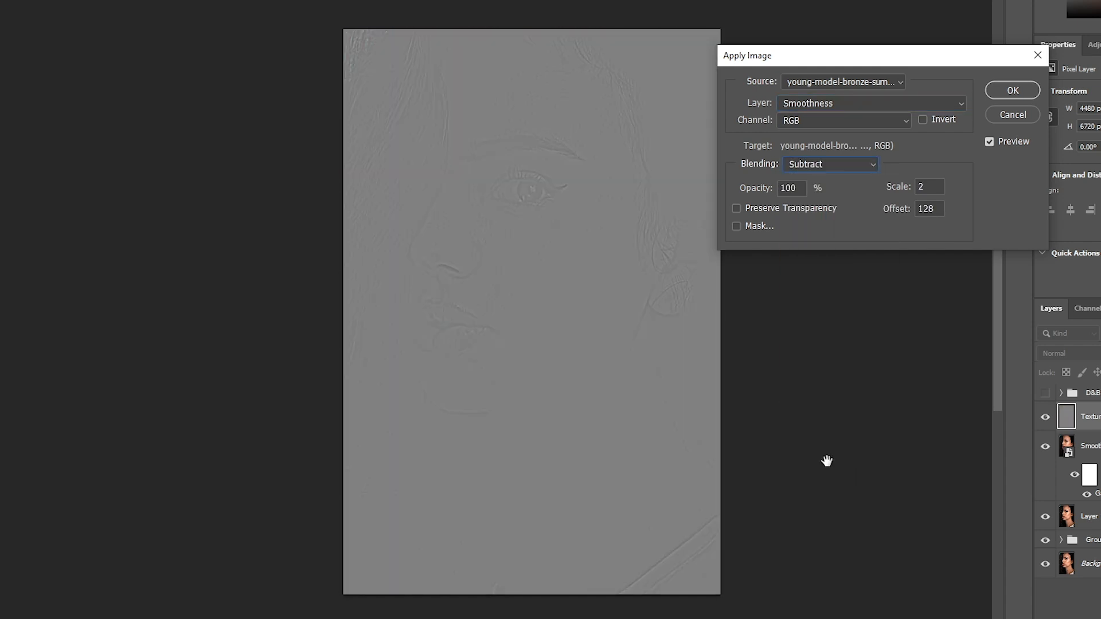
pyautogui.click(921, 187)
pyautogui.click(1009, 92)
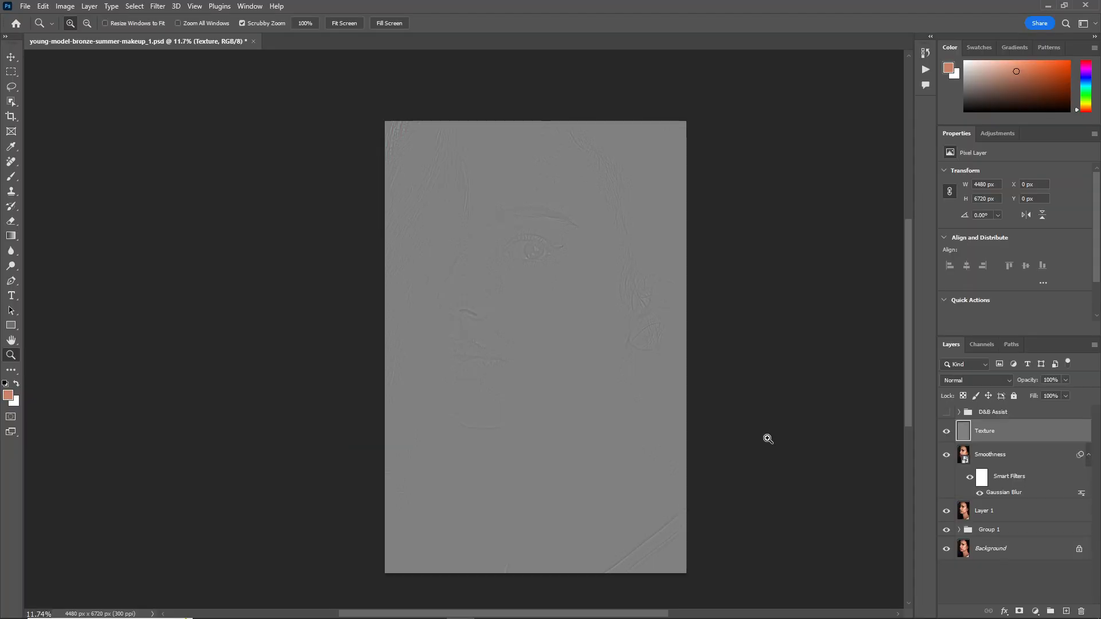
pyautogui.moveTo(550, 323); pyautogui.dragTo(610, 310)
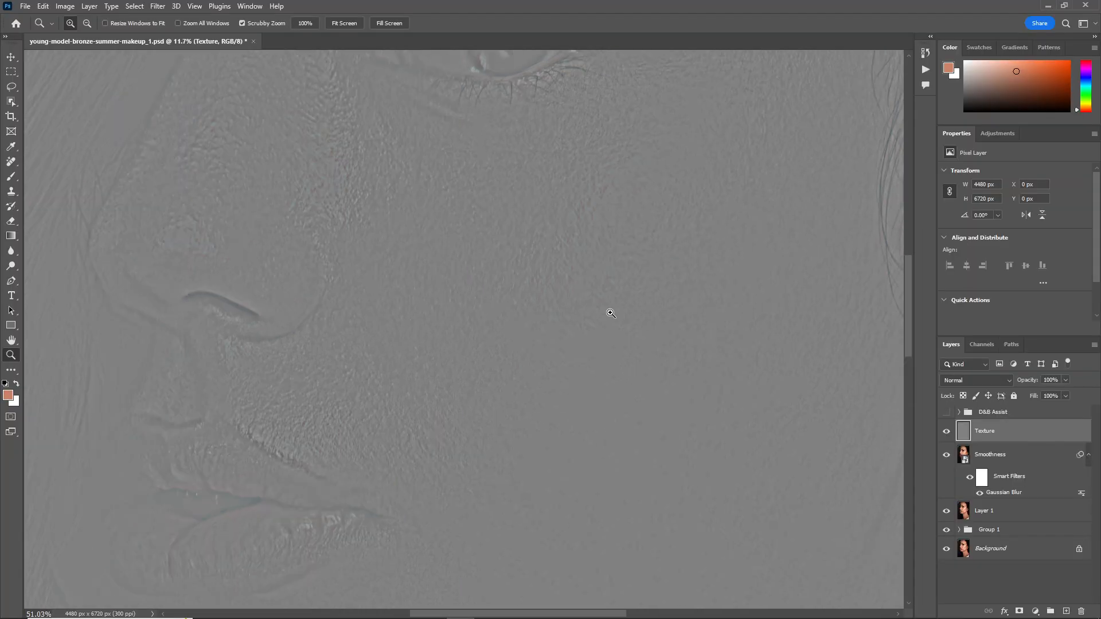
# Set the Texture layer's blend mode to Linear Light
pyautogui.moveTo(585, 241); pyautogui.dragTo(504, 253)
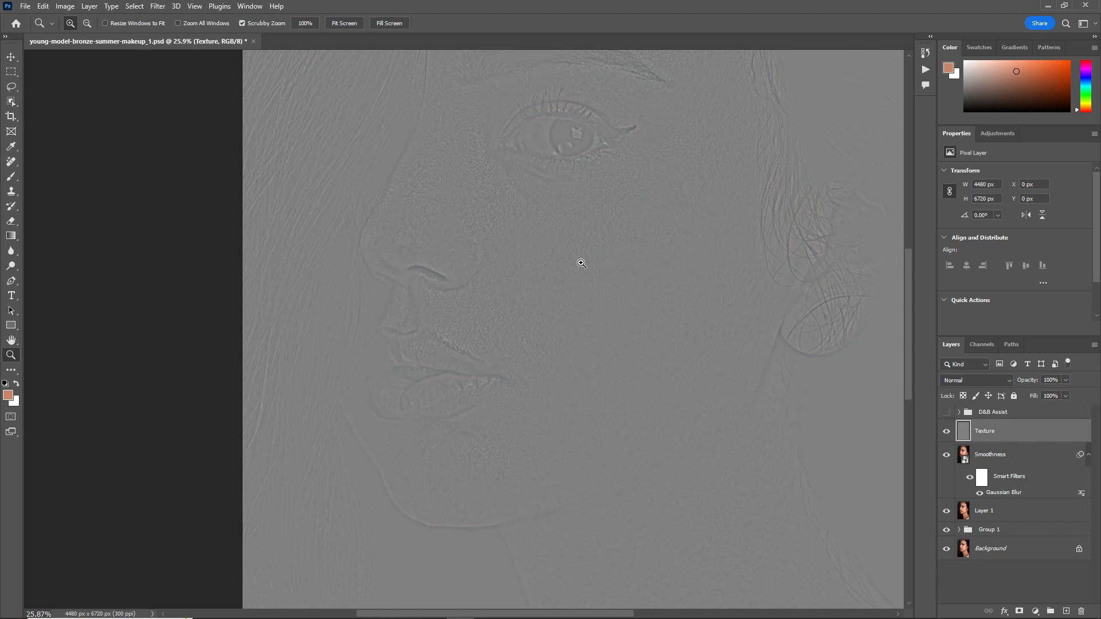
pyautogui.moveTo(579, 260); pyautogui.dragTo(513, 268)
pyautogui.click(1001, 455)
pyautogui.click(1001, 434)
pyautogui.click(992, 381)
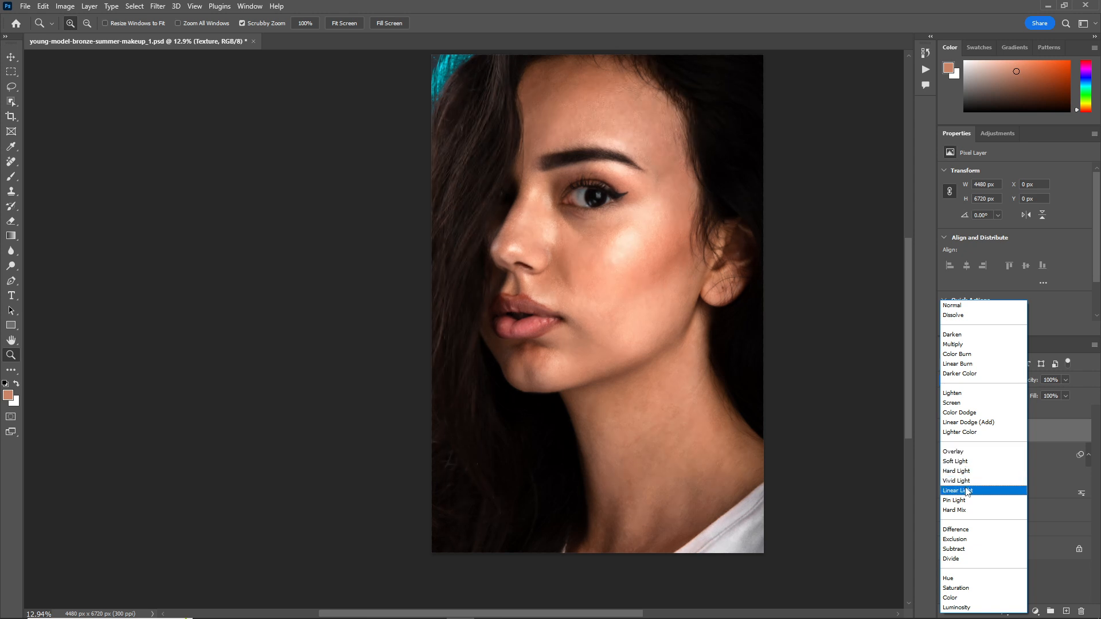
pyautogui.click(968, 492)
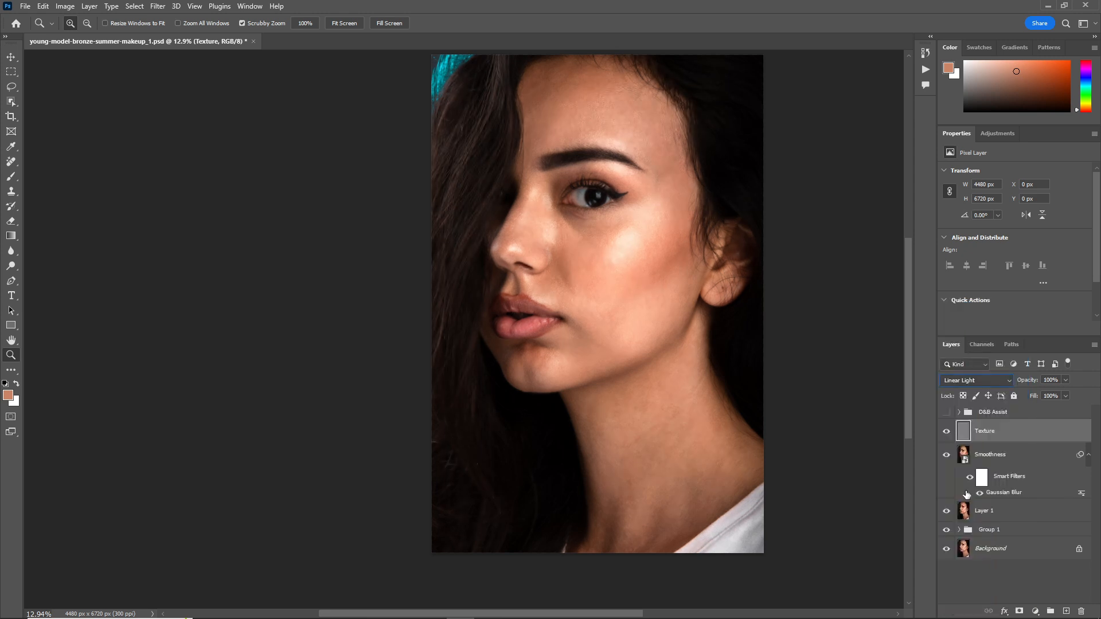
# Combine the Smoothness and Texture layers into one layer group
pyautogui.click(1044, 449)
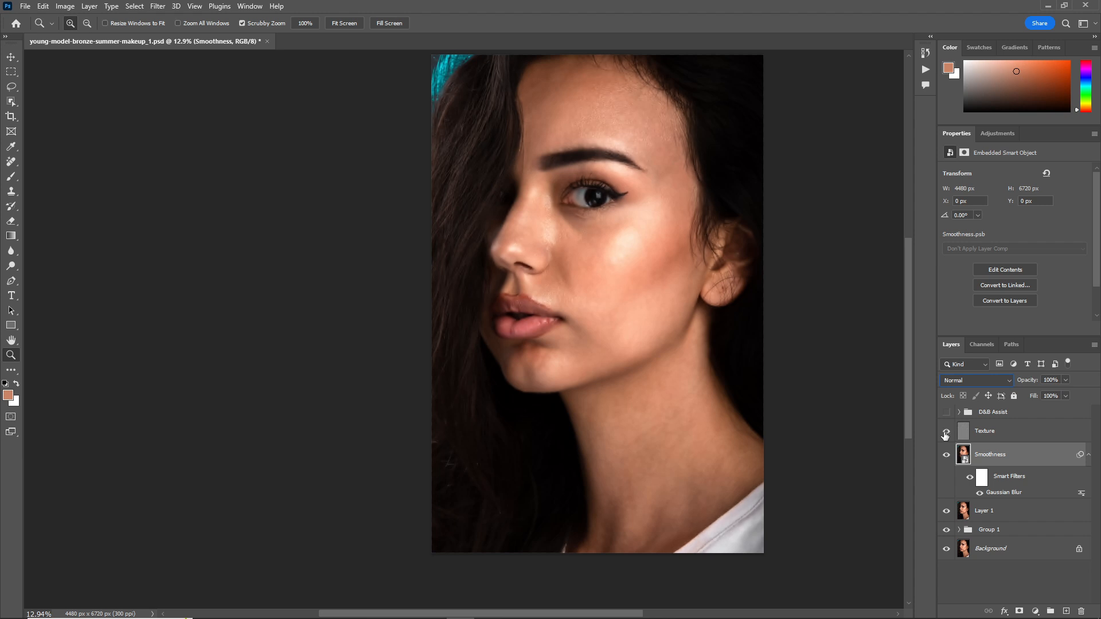
pyautogui.click(995, 516)
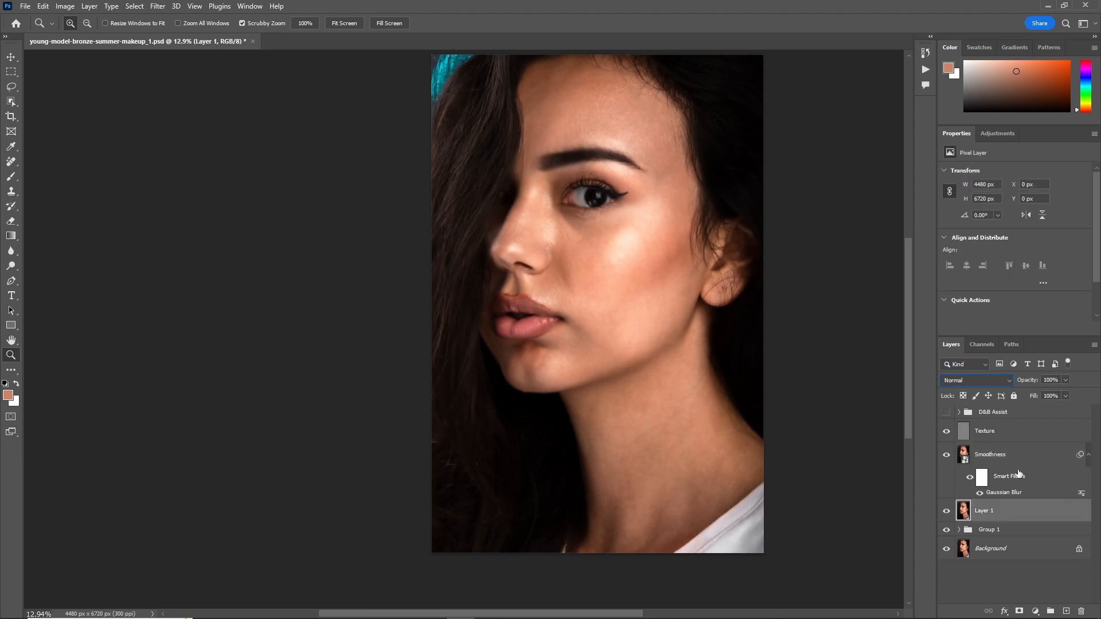
pyautogui.click(1018, 457)
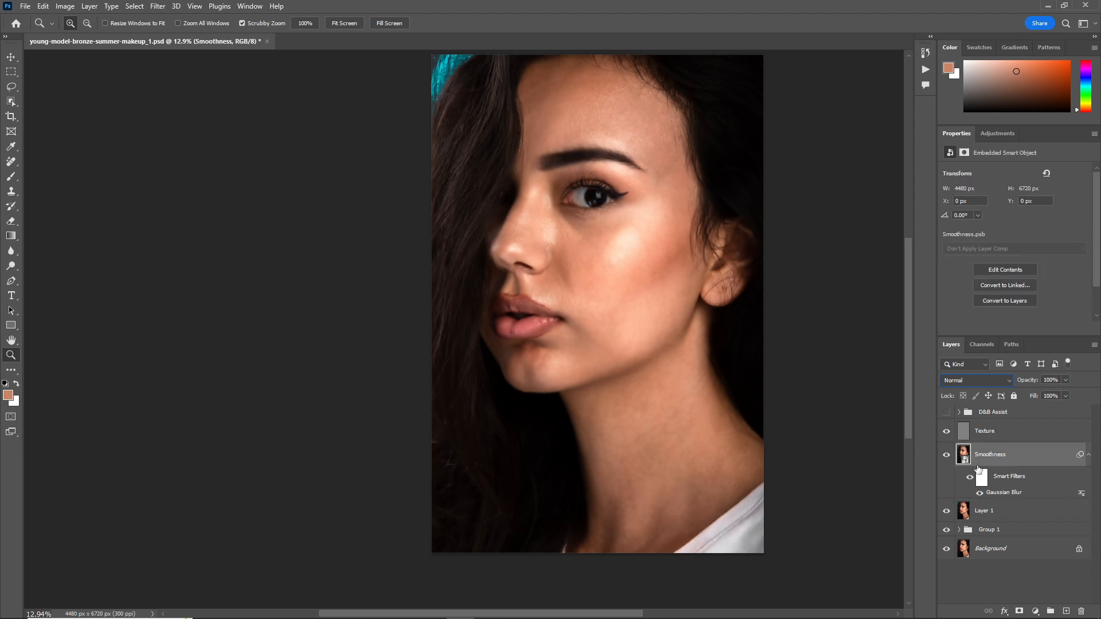
pyautogui.click(1023, 437)
pyautogui.hotkey('ctrl', 'g')
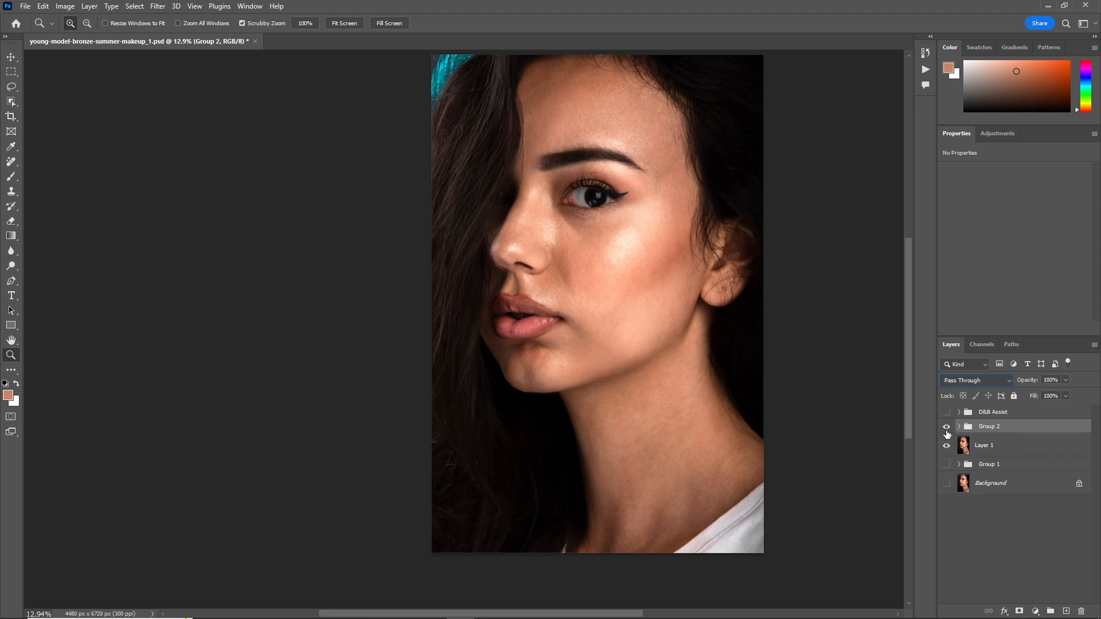
# Expand the group and add an empty layer named Color between the Texture and Smoothness layers
pyautogui.click(958, 425)
pyautogui.click(1016, 452)
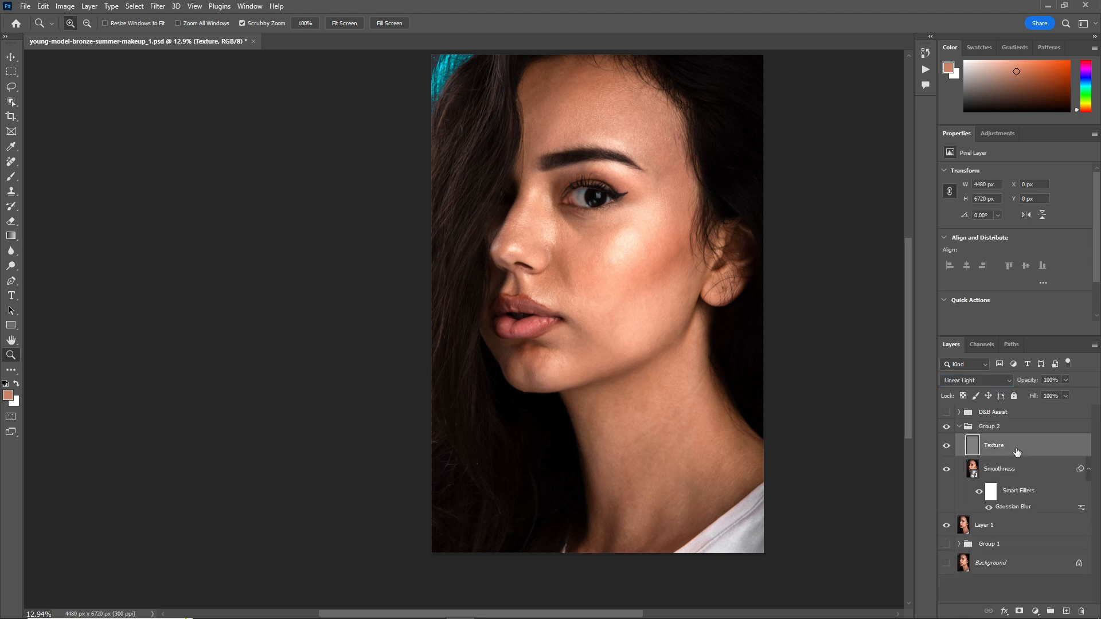
pyautogui.click(946, 447)
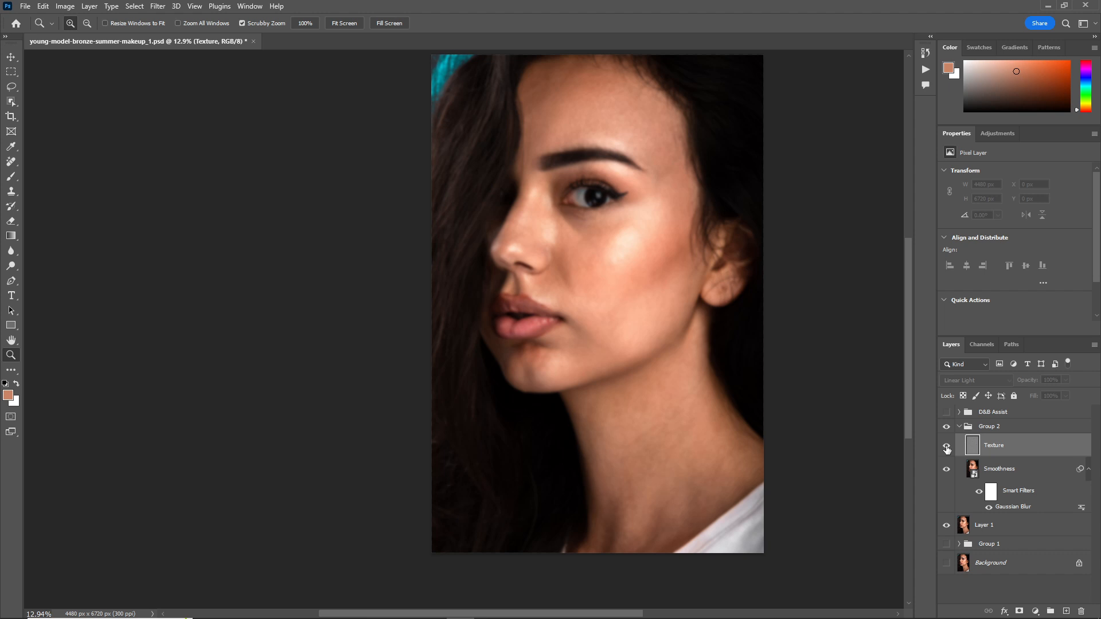
pyautogui.click(1014, 467)
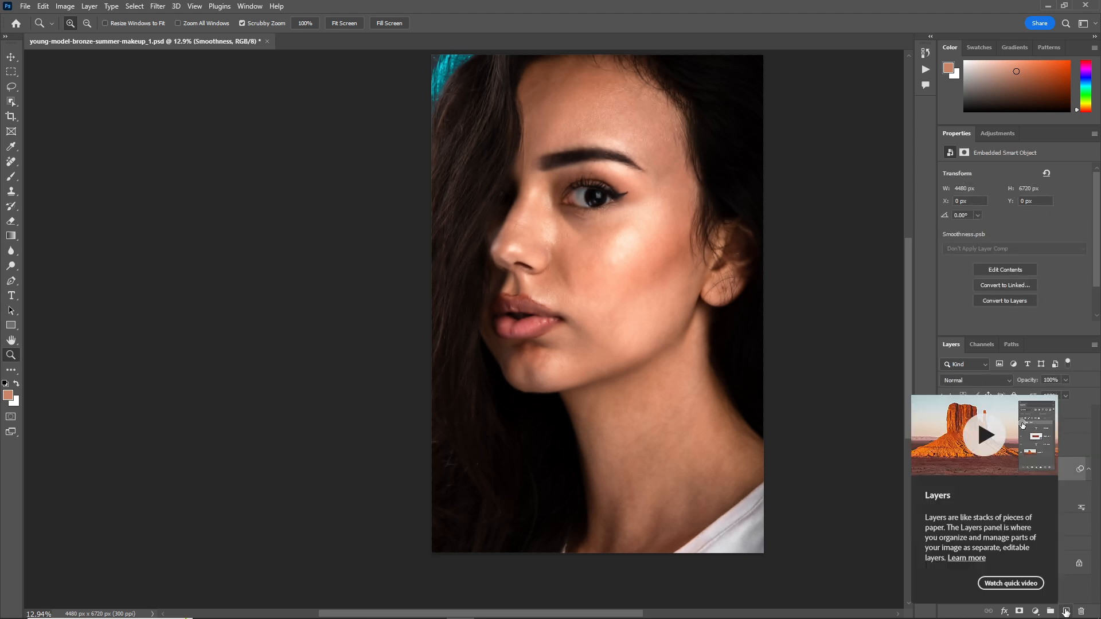
pyautogui.click(1065, 611)
pyautogui.doubleClick(991, 468)
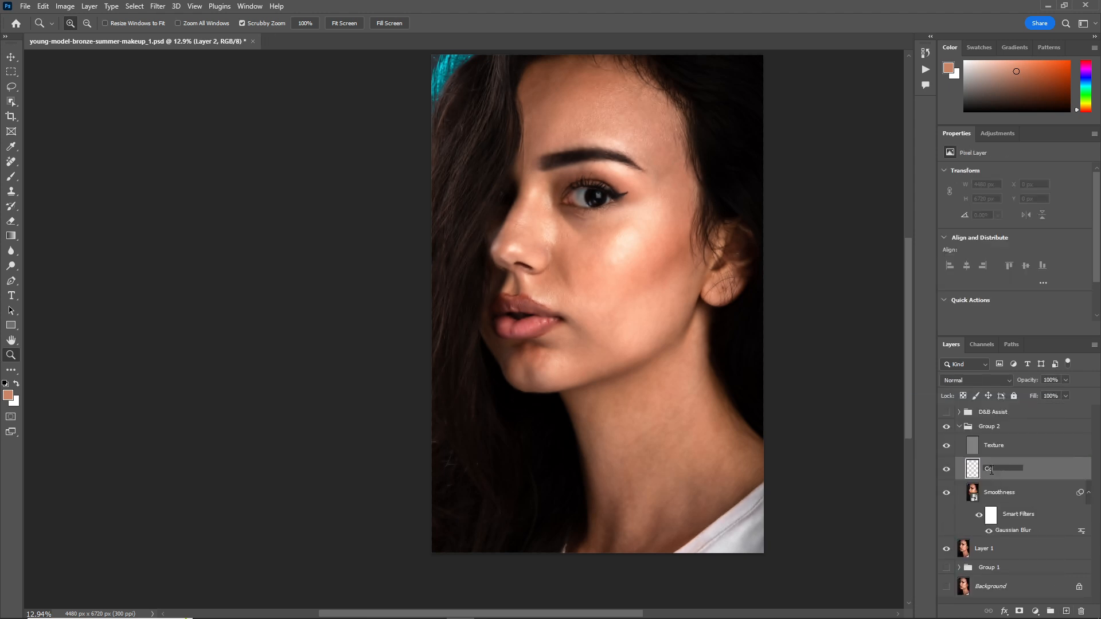
pyautogui.press('Return')
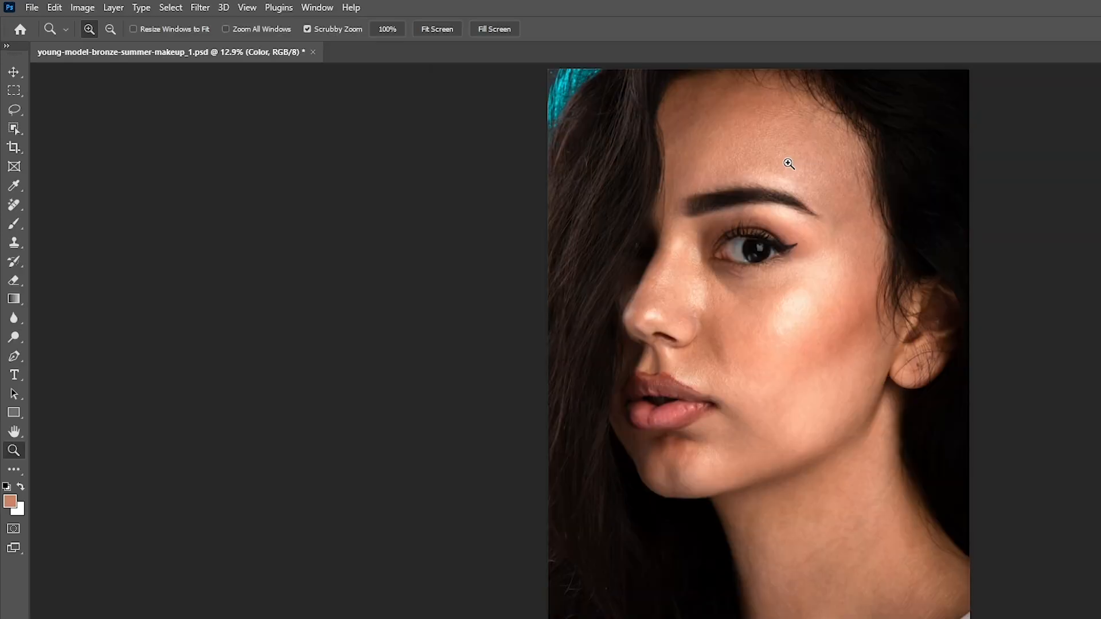
# Set up the Brush tool with a soft tip and a flow of 2% for painting on the Color layer
pyautogui.moveTo(838, 163); pyautogui.dragTo(854, 172)
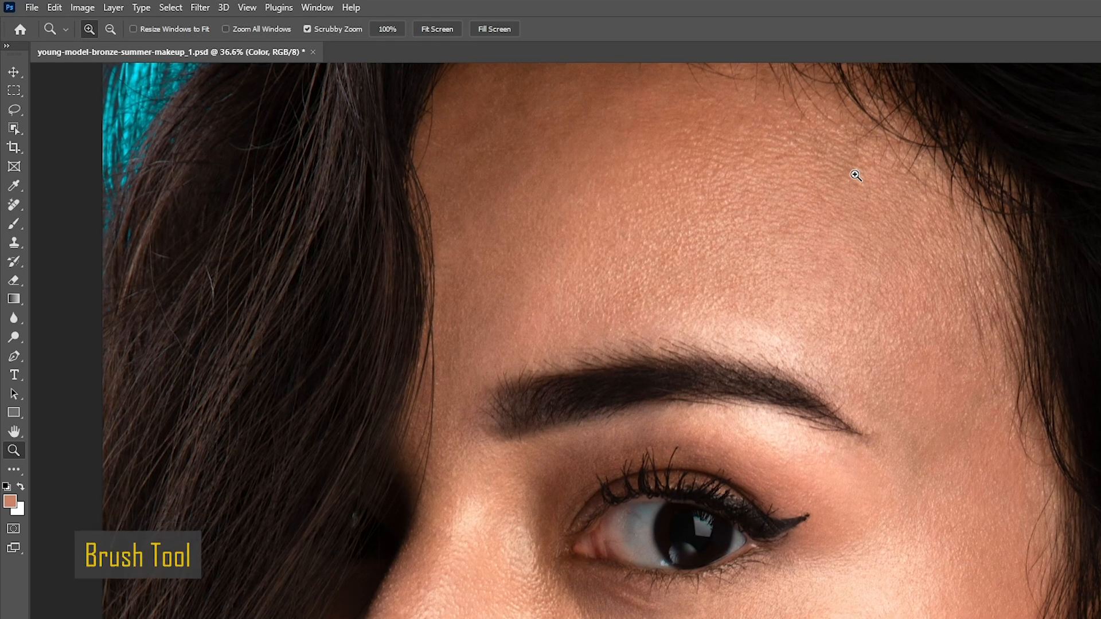
pyautogui.click(16, 225)
pyautogui.click(74, 221)
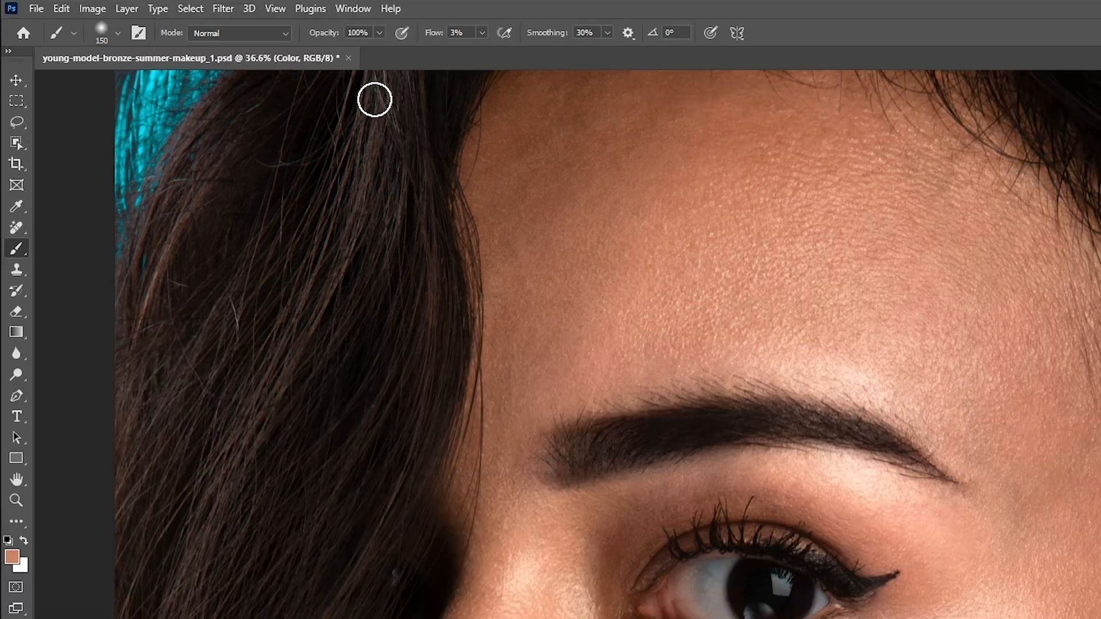
pyautogui.moveTo(479, 34); pyautogui.dragTo(449, 38)
pyautogui.write('2')
pyautogui.click(118, 33)
pyautogui.click(120, 245)
pyautogui.press('Return')
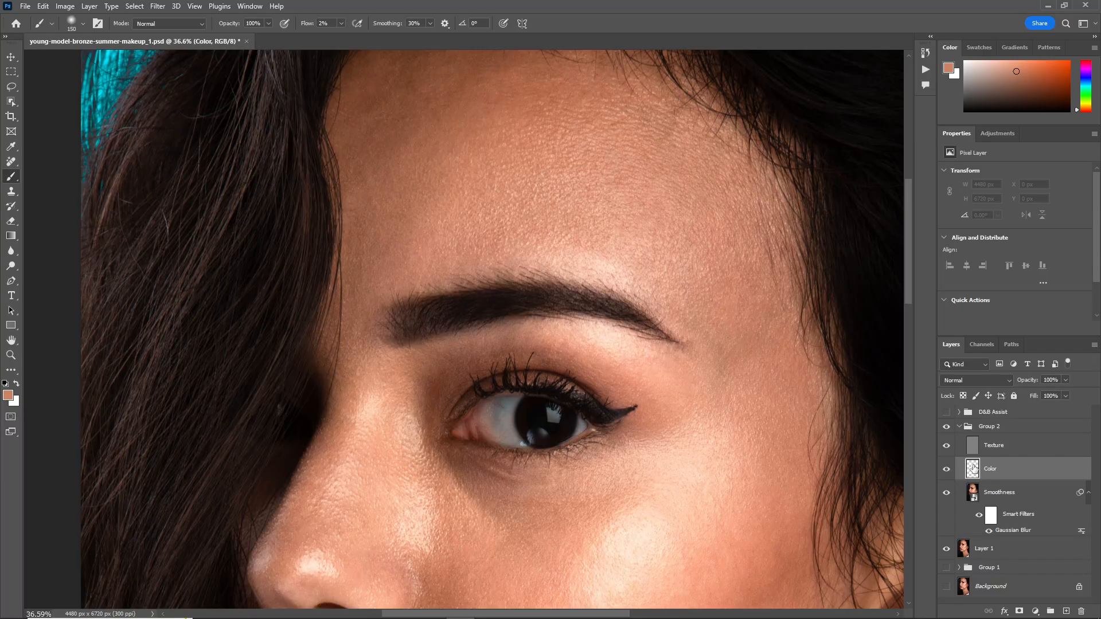
# Hide the Texture layer so only the blurred skin tones show around the forehead and eye
pyautogui.click(946, 446)
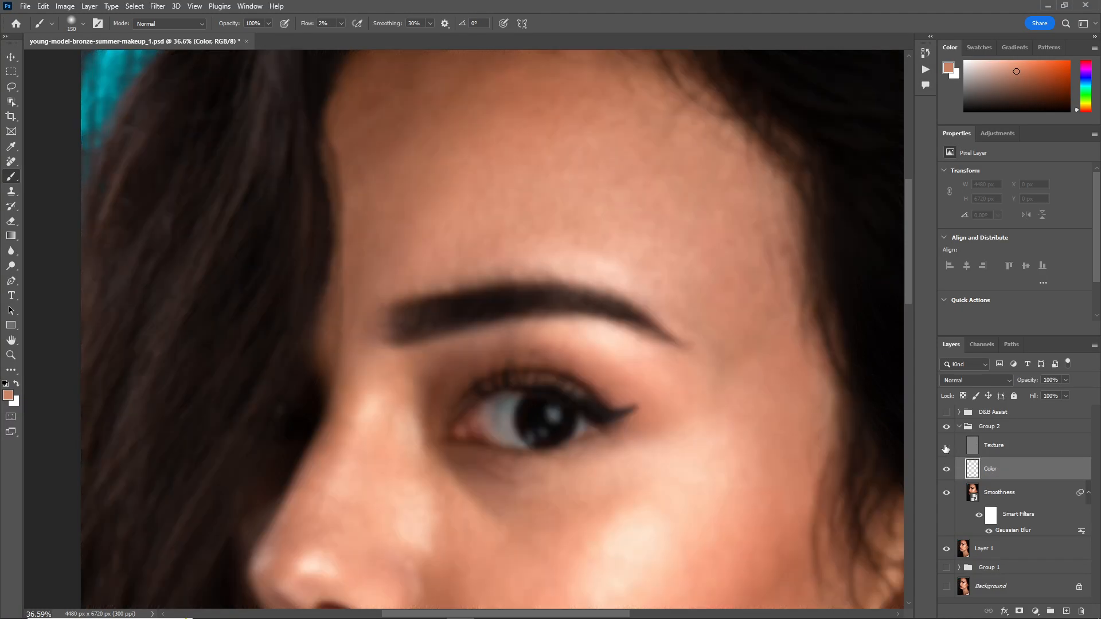
pyautogui.moveTo(909, 276); pyautogui.dragTo(910, 252)
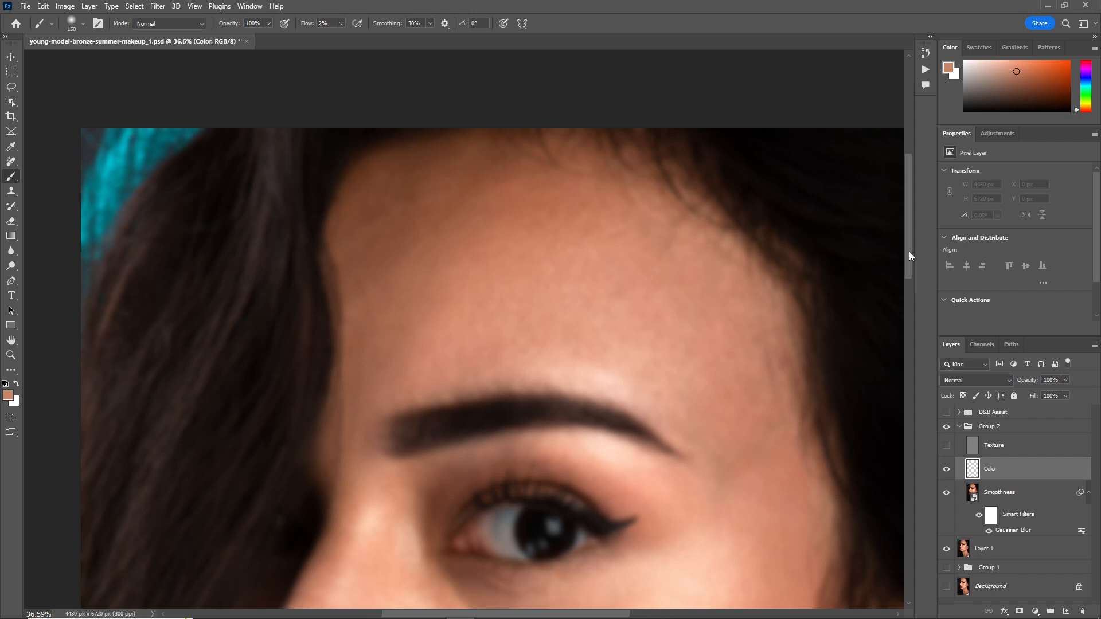
pyautogui.moveTo(909, 275); pyautogui.dragTo(909, 317)
pyautogui.click(946, 447)
pyautogui.click(946, 447)
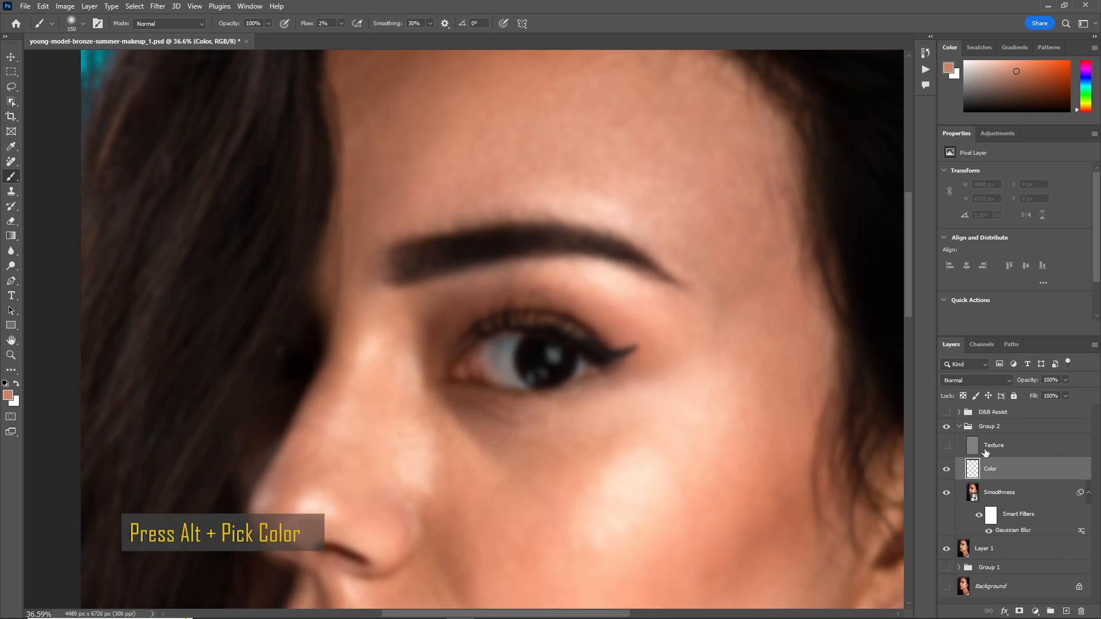
# Sample nearby skin tones and paint them on the Color layer around the outer corner of the eye, adjusting the brush size
pyautogui.press('alt')
pyautogui.keyDown('alt'); pyautogui.click(634, 316); pyautogui.keyUp('alt')
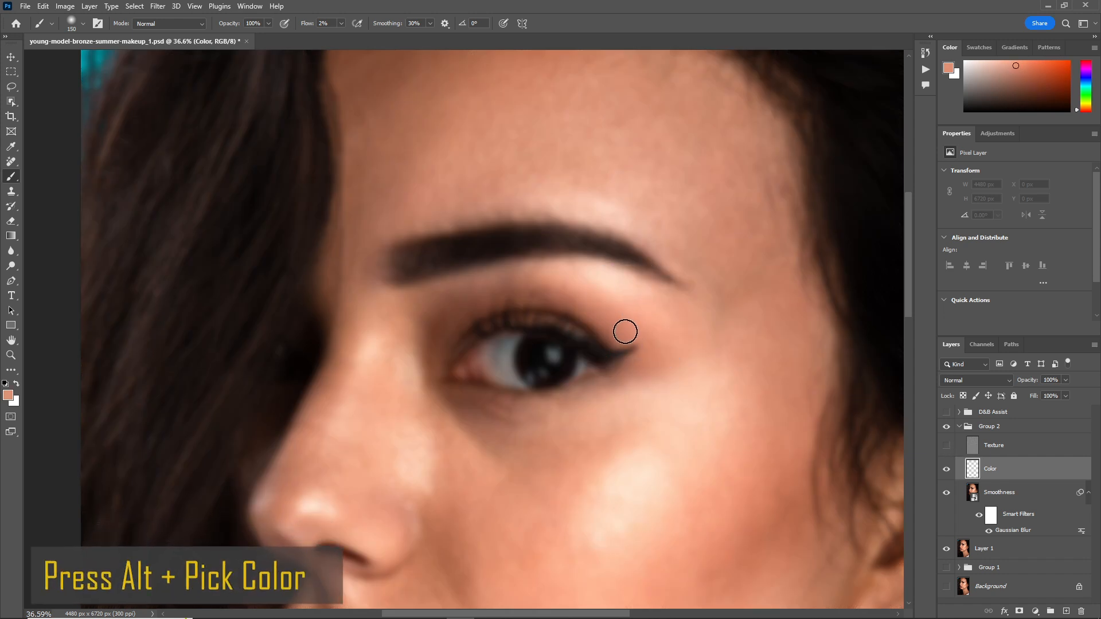
pyautogui.moveTo(654, 329)
pyautogui.mouseDown()
pyautogui.moveTo(653, 315)
pyautogui.moveTo(619, 299)
pyautogui.moveTo(689, 334)
pyautogui.mouseUp()
pyautogui.press(']')
pyautogui.press(']')
pyautogui.press(']')
pyautogui.press(']')
pyautogui.press(']')
pyautogui.keyDown('alt'); pyautogui.click(633, 319); pyautogui.keyUp('alt')
pyautogui.keyDown('alt'); pyautogui.click(640, 311); pyautogui.keyUp('alt')
pyautogui.keyDown('alt'); pyautogui.click(695, 348); pyautogui.keyUp('alt')
pyautogui.moveTo(637, 391)
pyautogui.mouseDown()
pyautogui.moveTo(675, 371)
pyautogui.moveTo(604, 396)
pyautogui.moveTo(708, 339)
pyautogui.moveTo(632, 371)
pyautogui.mouseUp()
pyautogui.press('[')
pyautogui.press('[')
# Paint sampled cheek tones over the area under the eye and its outer corner to even the skin
pyautogui.keyDown('alt'); pyautogui.click(690, 342); pyautogui.keyUp('alt')
pyautogui.keyDown('alt'); pyautogui.click(683, 384); pyautogui.keyUp('alt')
pyautogui.keyDown('alt'); pyautogui.click(597, 437); pyautogui.keyUp('alt')
pyautogui.moveTo(556, 419)
pyautogui.mouseDown()
pyautogui.moveTo(517, 427)
pyautogui.moveTo(623, 410)
pyautogui.mouseUp()
pyautogui.keyDown('alt'); pyautogui.click(588, 433); pyautogui.keyUp('alt')
pyautogui.moveTo(577, 444)
pyautogui.mouseDown()
pyautogui.moveTo(537, 441)
pyautogui.moveTo(582, 452)
pyautogui.mouseUp()
pyautogui.keyDown('alt'); pyautogui.click(640, 399); pyautogui.keyUp('alt')
pyautogui.moveTo(633, 410)
pyautogui.mouseDown()
pyautogui.moveTo(598, 396)
pyautogui.moveTo(595, 405)
pyautogui.moveTo(622, 363)
pyautogui.mouseUp()
pyautogui.press('[')
pyautogui.press('[')
pyautogui.keyDown('alt'); pyautogui.click(614, 420); pyautogui.keyUp('alt')
pyautogui.moveTo(546, 414)
pyautogui.mouseDown()
pyautogui.moveTo(619, 383)
pyautogui.moveTo(654, 351)
pyautogui.mouseUp()
# Paint sampled skin tones over the upper eyelid and the area between the eyebrow and the eye
pyautogui.keyDown('alt'); pyautogui.click(608, 366); pyautogui.keyUp('alt')
pyautogui.moveTo(583, 307)
pyautogui.mouseDown()
pyautogui.moveTo(539, 283)
pyautogui.moveTo(597, 277)
pyautogui.mouseUp()
pyautogui.keyDown('alt'); pyautogui.click(597, 277); pyautogui.keyUp('alt')
pyautogui.moveTo(597, 277)
pyautogui.mouseDown()
pyautogui.moveTo(622, 288)
pyautogui.moveTo(569, 269)
pyautogui.moveTo(544, 297)
pyautogui.moveTo(459, 292)
pyautogui.moveTo(581, 266)
pyautogui.moveTo(459, 282)
pyautogui.moveTo(559, 269)
pyautogui.moveTo(562, 292)
pyautogui.mouseUp()
pyautogui.keyDown('alt'); pyautogui.click(562, 282); pyautogui.keyUp('alt')
pyautogui.keyDown('alt'); pyautogui.click(459, 292); pyautogui.keyUp('alt')
pyautogui.keyDown('alt'); pyautogui.click(392, 318); pyautogui.keyUp('alt')
pyautogui.moveTo(392, 318)
pyautogui.mouseDown()
pyautogui.moveTo(508, 272)
pyautogui.moveTo(577, 270)
pyautogui.mouseUp()
pyautogui.keyDown('alt'); pyautogui.click(396, 346); pyautogui.keyUp('alt')
pyautogui.moveTo(465, 276)
pyautogui.mouseDown()
pyautogui.moveTo(420, 322)
pyautogui.moveTo(476, 282)
pyautogui.mouseUp()
pyautogui.keyDown('alt'); pyautogui.click(406, 307); pyautogui.keyUp('alt')
pyautogui.press(']')
pyautogui.press(']')
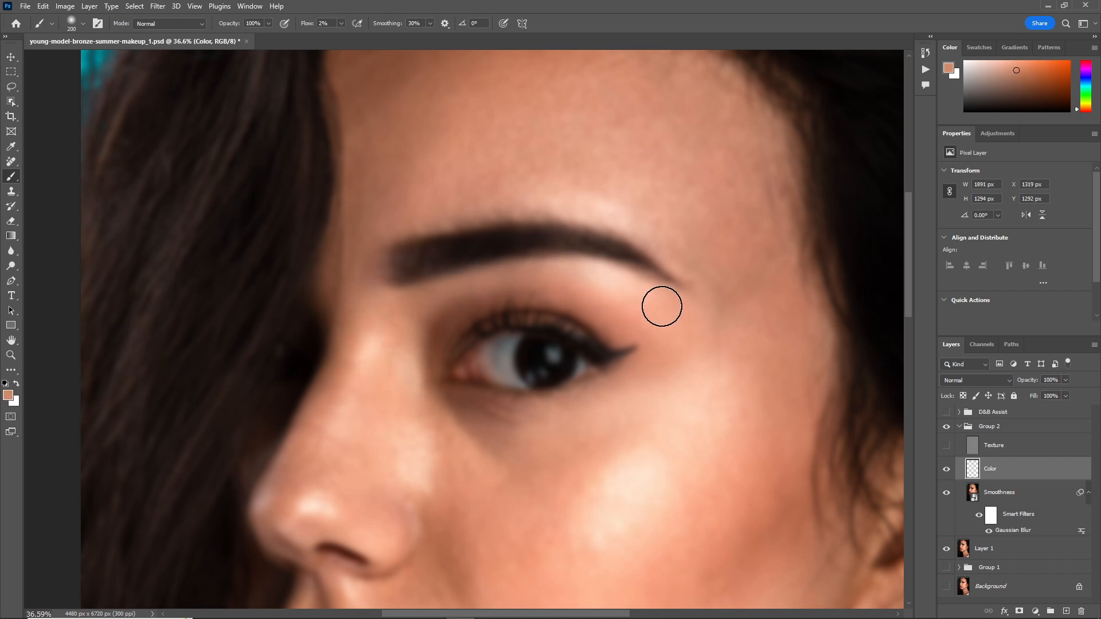
# Blend the skin beside the inner eye corner and the dark under-eye shadow with tones sampled from the nose bridge
pyautogui.keyDown('alt'); pyautogui.click(599, 439); pyautogui.keyUp('alt')
pyautogui.keyDown('alt'); pyautogui.click(401, 363); pyautogui.keyUp('alt')
pyautogui.moveTo(410, 313)
pyautogui.mouseDown()
pyautogui.moveTo(408, 389)
pyautogui.moveTo(412, 376)
pyautogui.mouseUp()
pyautogui.keyDown('alt'); pyautogui.click(407, 339); pyautogui.keyUp('alt')
pyautogui.moveTo(483, 281); pyautogui.dragTo(436, 310)
pyautogui.keyDown('alt'); pyautogui.click(378, 396); pyautogui.keyUp('alt')
pyautogui.moveTo(396, 385)
pyautogui.mouseDown()
pyautogui.moveTo(445, 429)
pyautogui.moveTo(547, 481)
pyautogui.moveTo(470, 442)
pyautogui.moveTo(513, 465)
pyautogui.mouseUp()
pyautogui.keyDown('alt'); pyautogui.click(404, 408); pyautogui.keyUp('alt')
pyautogui.moveTo(446, 313)
pyautogui.mouseDown()
pyautogui.moveTo(420, 350)
pyautogui.moveTo(421, 396)
pyautogui.moveTo(418, 351)
pyautogui.mouseUp()
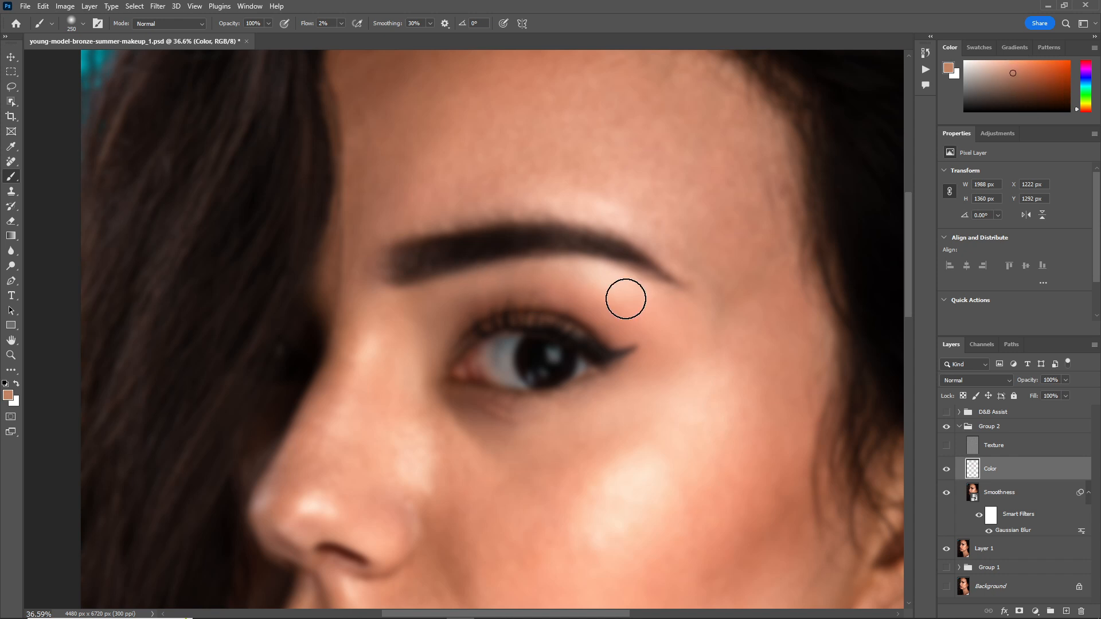
# Show the Texture layer and toggle the Color layer to compare the face before and after painting
pyautogui.click(945, 445)
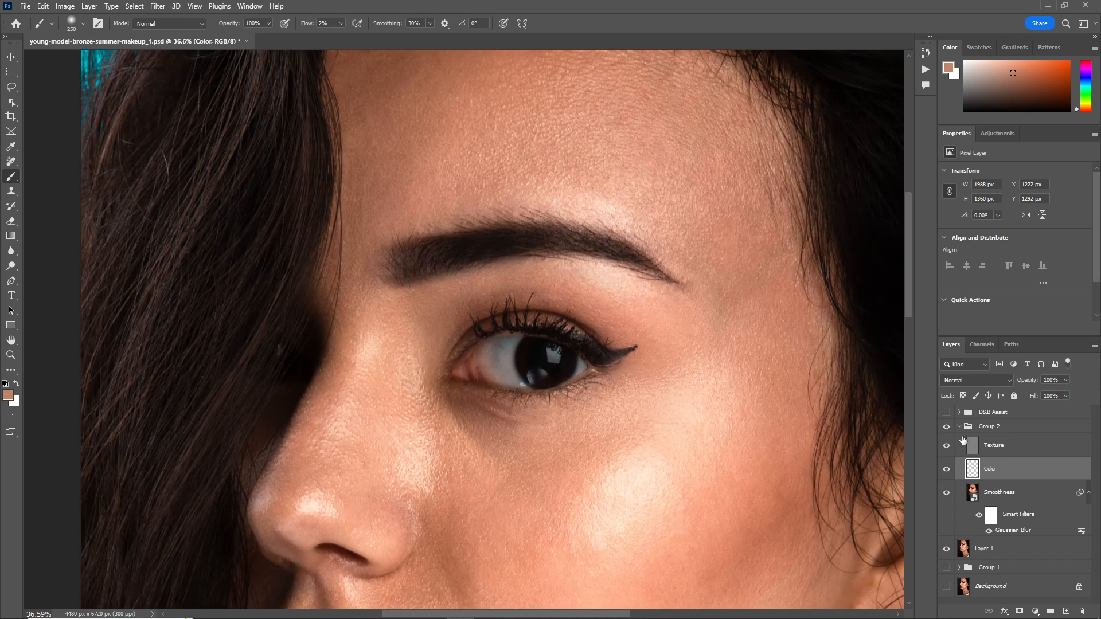
pyautogui.click(945, 469)
pyautogui.press('z')
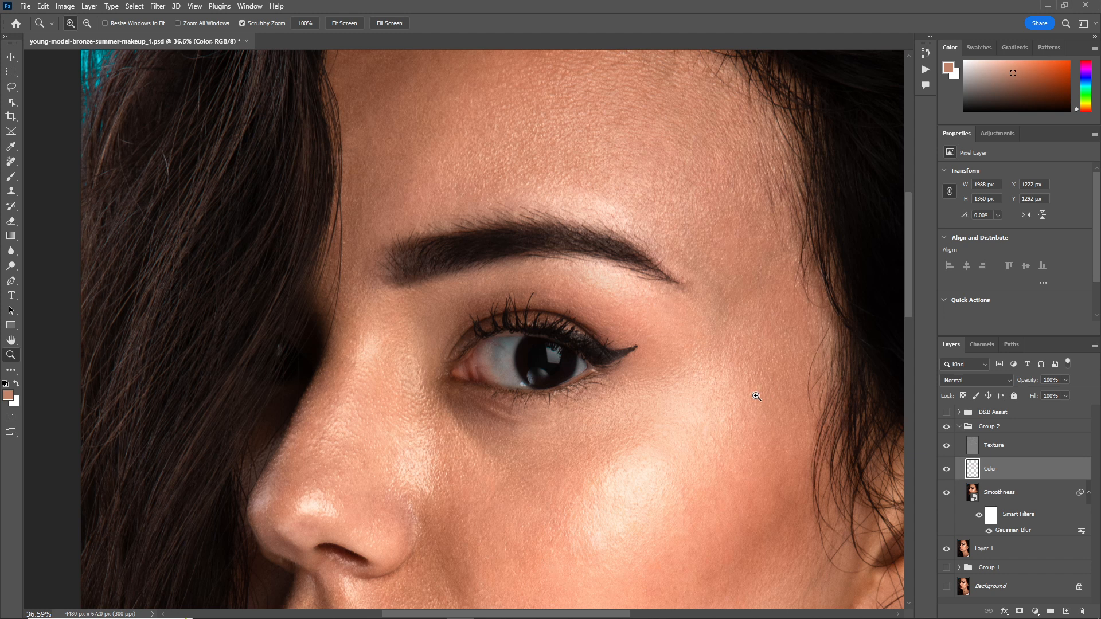
pyautogui.moveTo(756, 396); pyautogui.dragTo(560, 437)
pyautogui.press('b')
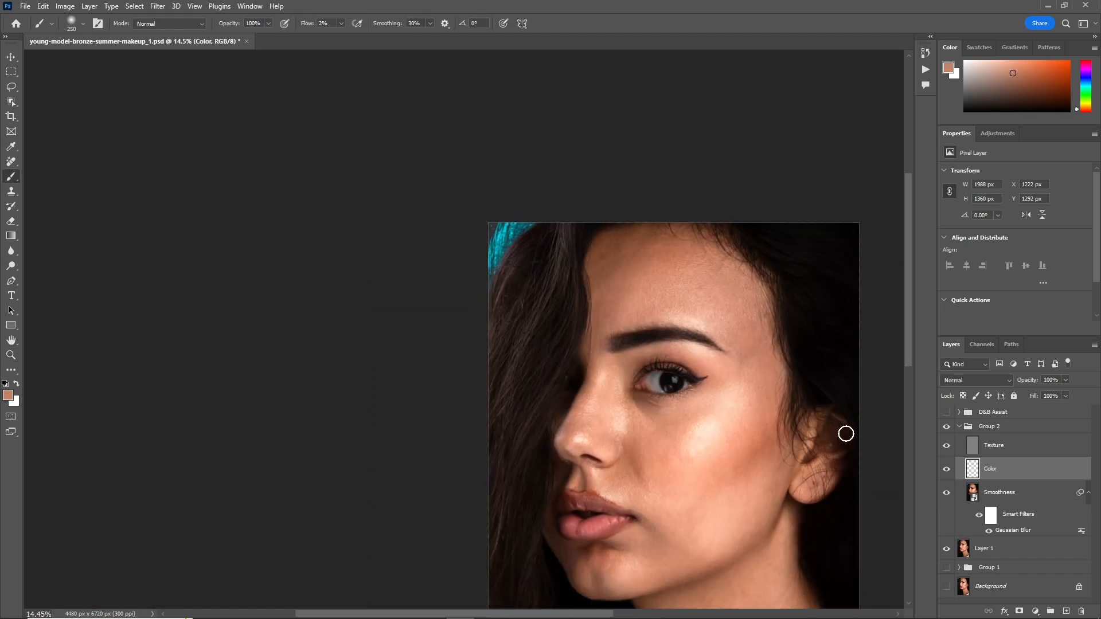
pyautogui.click(946, 469)
pyautogui.click(946, 470)
pyautogui.click(946, 471)
pyautogui.click(946, 472)
# Hide the Texture layer and paint sampled skin tones along the nose bridge and its shadowed edge
pyautogui.press('z')
pyautogui.click(733, 384)
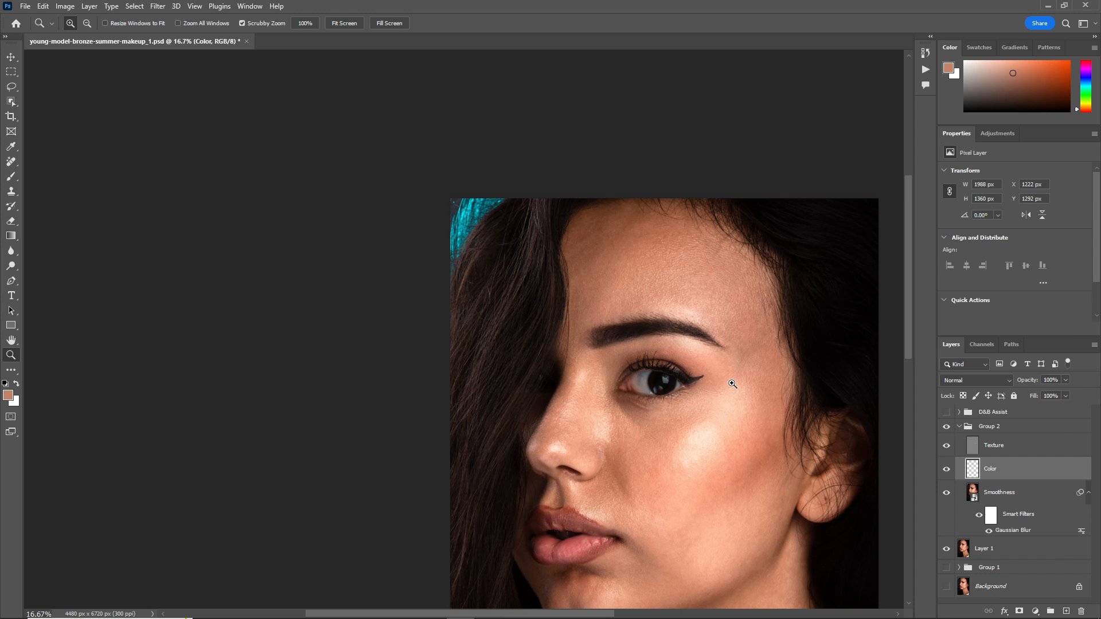
pyautogui.click(700, 383)
pyautogui.press('b')
pyautogui.click(945, 445)
pyautogui.keyDown('alt'); pyautogui.click(333, 362); pyautogui.keyUp('alt')
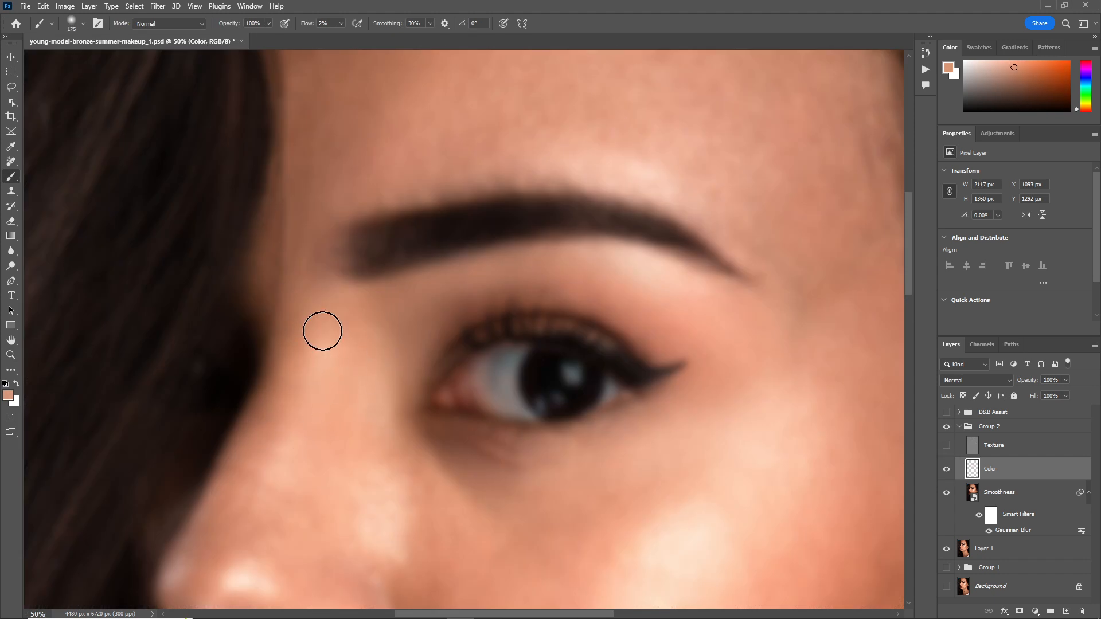
pyautogui.moveTo(908, 270); pyautogui.dragTo(909, 285)
pyautogui.keyDown('alt'); pyautogui.click(298, 323); pyautogui.keyUp('alt')
pyautogui.moveTo(218, 447); pyautogui.dragTo(287, 411)
pyautogui.press('[')
pyautogui.press('[')
pyautogui.keyDown('alt'); pyautogui.click(182, 517); pyautogui.keyUp('alt')
pyautogui.moveTo(201, 476)
pyautogui.mouseDown()
pyautogui.moveTo(246, 353)
pyautogui.moveTo(377, 223)
pyautogui.moveTo(432, 200)
pyautogui.mouseUp()
# Paint sampled tones over the side of the nose near the inner eye and from the nose tip upward
pyautogui.keyDown('alt'); pyautogui.click(300, 287); pyautogui.keyUp('alt')
pyautogui.keyDown('alt'); pyautogui.click(376, 280); pyautogui.keyUp('alt')
pyautogui.moveTo(417, 241)
pyautogui.mouseDown()
pyautogui.moveTo(475, 194)
pyautogui.moveTo(384, 352)
pyautogui.mouseUp()
pyautogui.keyDown('alt'); pyautogui.click(377, 363); pyautogui.keyUp('alt')
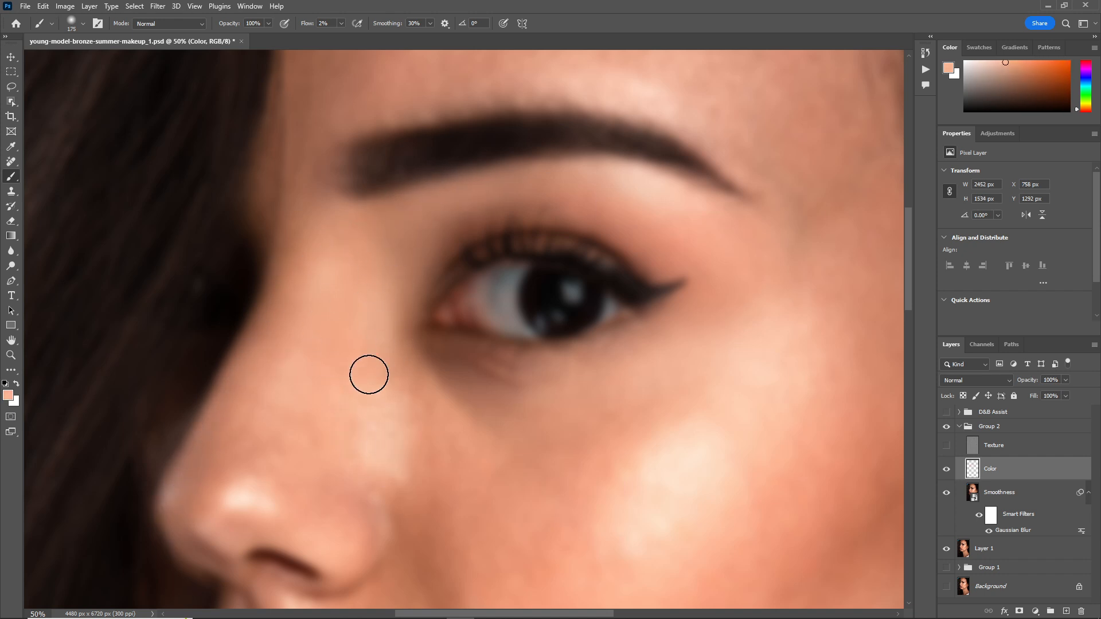
pyautogui.keyDown('alt'); pyautogui.click(212, 511); pyautogui.keyUp('alt')
pyautogui.moveTo(212, 512)
pyautogui.mouseDown()
pyautogui.moveTo(319, 342)
pyautogui.moveTo(270, 529)
pyautogui.moveTo(346, 435)
pyautogui.moveTo(249, 396)
pyautogui.mouseUp()
# Show the Texture layer and toggle the Color layer to compare the nose retouching before and after
pyautogui.click(945, 452)
pyautogui.click(946, 470)
pyautogui.click(945, 470)
pyautogui.click(943, 470)
pyautogui.click(945, 470)
# Soften the highlight on the nose tip with a sampled skin tone and pick tones from the nose bridge
pyautogui.keyDown('alt'); pyautogui.click(274, 501); pyautogui.keyUp('alt')
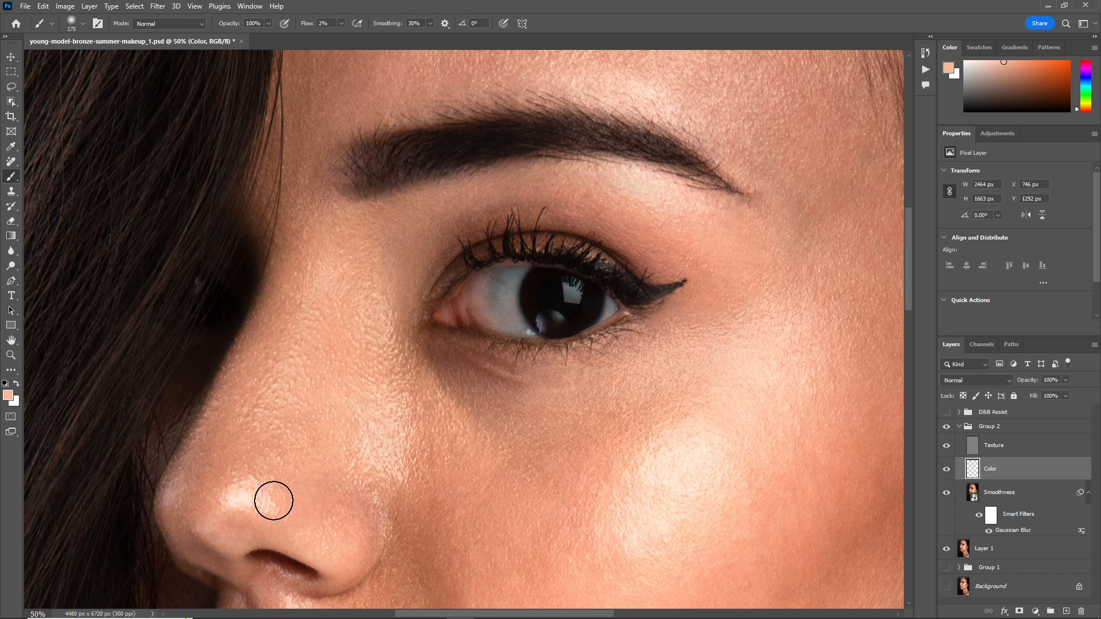
pyautogui.moveTo(240, 496); pyautogui.dragTo(192, 491)
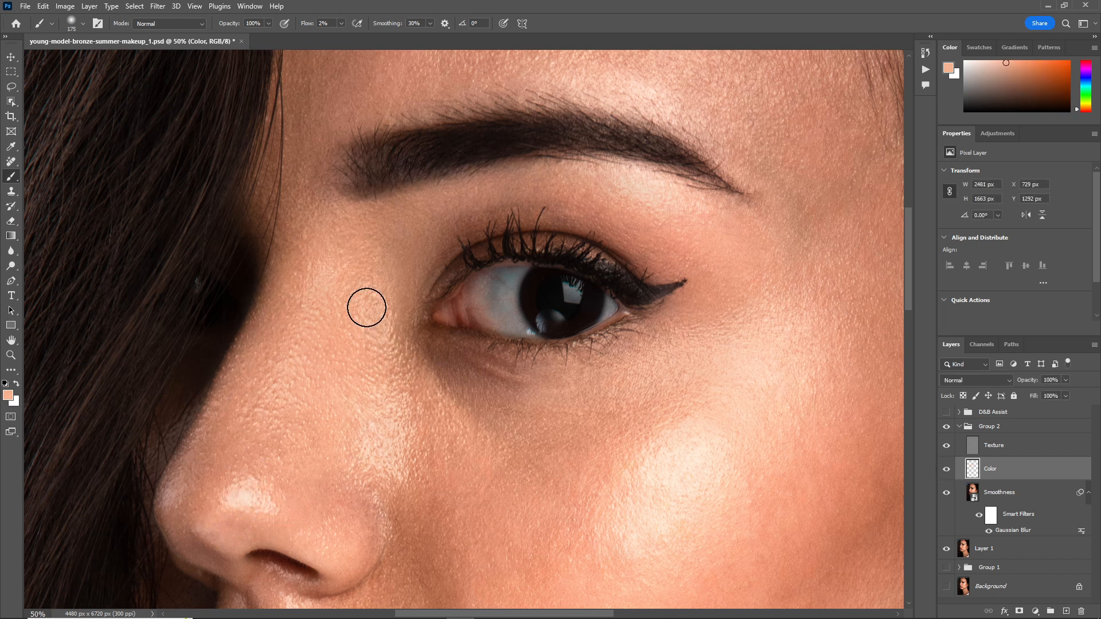
pyautogui.keyDown('alt'); pyautogui.click(354, 356); pyautogui.keyUp('alt')
pyautogui.keyDown('alt'); pyautogui.click(414, 362); pyautogui.keyUp('alt')
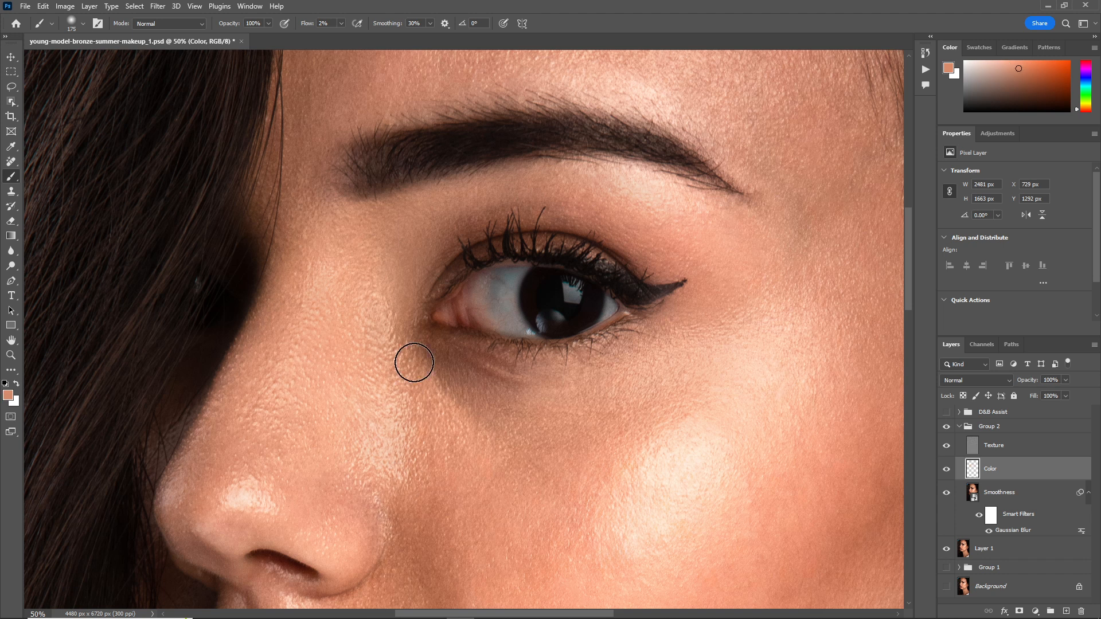
# Even out the cheek beside the nostril with sampled skin tones
pyautogui.scroll(-3, 389, 256)
pyautogui.keyDown('alt'); pyautogui.click(434, 283); pyautogui.keyUp('alt')
pyautogui.keyDown('alt'); pyautogui.click(410, 361); pyautogui.keyUp('alt')
pyautogui.moveTo(430, 397)
pyautogui.mouseDown()
pyautogui.moveTo(430, 473)
pyautogui.moveTo(465, 477)
pyautogui.mouseUp()
pyautogui.keyDown('alt'); pyautogui.click(480, 444); pyautogui.keyUp('alt')
# Enlarge the brush and blend the fold between the nostril and the mouth corner with sampled cheek tones
pyautogui.press(']')
pyautogui.press(']')
pyautogui.keyDown('alt'); pyautogui.click(480, 510); pyautogui.keyUp('alt')
pyautogui.moveTo(463, 536)
pyautogui.mouseDown()
pyautogui.moveTo(439, 458)
pyautogui.moveTo(453, 544)
pyautogui.mouseUp()
pyautogui.keyDown('alt'); pyautogui.click(414, 585); pyautogui.keyUp('alt')
pyautogui.keyDown('alt'); pyautogui.click(404, 448); pyautogui.keyUp('alt')
pyautogui.moveTo(421, 482)
pyautogui.mouseDown()
pyautogui.moveTo(432, 517)
pyautogui.moveTo(466, 538)
pyautogui.mouseUp()
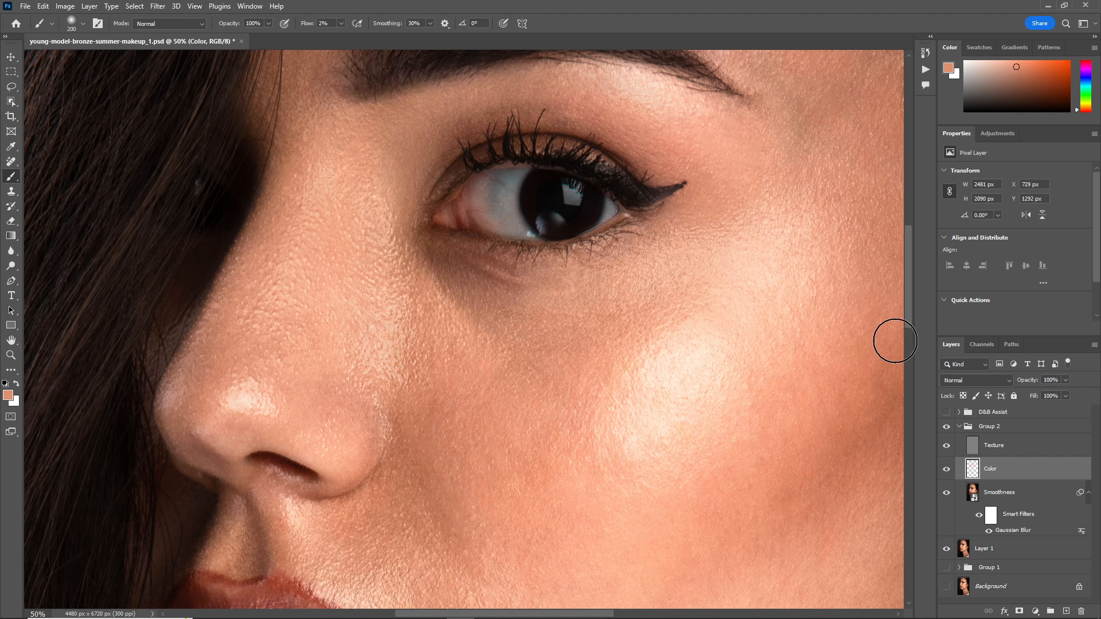
pyautogui.moveTo(908, 315); pyautogui.dragTo(908, 335)
pyautogui.keyDown('alt'); pyautogui.click(483, 426); pyautogui.keyUp('alt')
pyautogui.moveTo(460, 476)
pyautogui.mouseDown()
pyautogui.moveTo(428, 385)
pyautogui.moveTo(455, 425)
pyautogui.mouseUp()
# Hide the Texture layer and paint sampled tones above the upper lip with a smaller brush
pyautogui.click(946, 445)
pyautogui.press('[')
pyautogui.press('[')
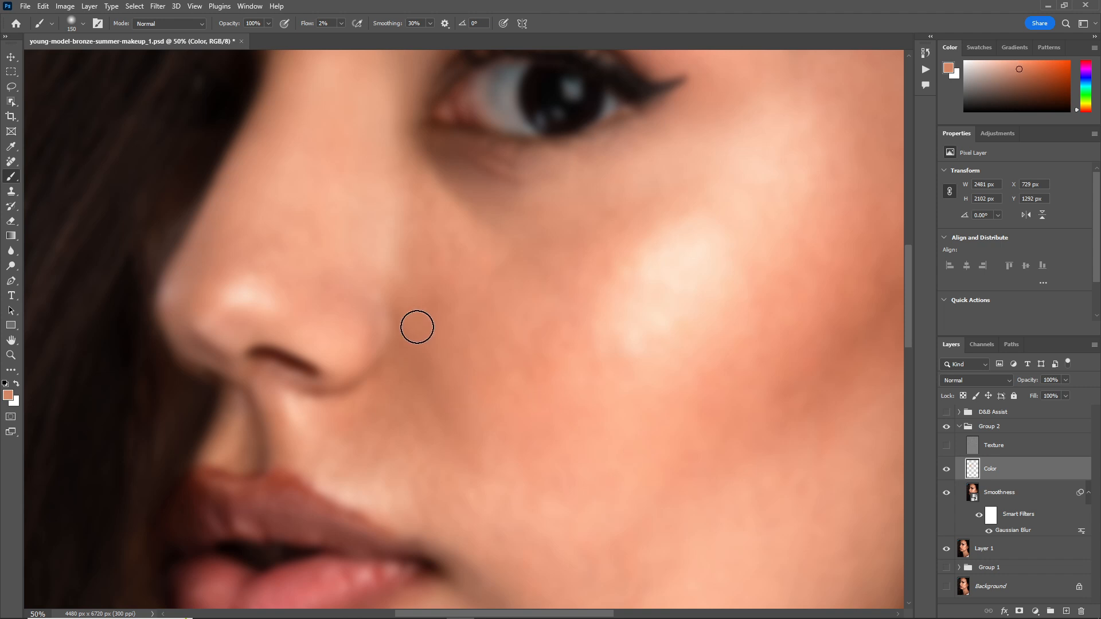
pyautogui.keyDown('alt'); pyautogui.click(349, 465); pyautogui.keyUp('alt')
pyautogui.moveTo(294, 433)
pyautogui.mouseDown()
pyautogui.moveTo(314, 465)
pyautogui.moveTo(322, 434)
pyautogui.mouseUp()
pyautogui.keyDown('alt'); pyautogui.click(388, 448); pyautogui.keyUp('alt')
pyautogui.moveTo(378, 459); pyautogui.dragTo(370, 489)
pyautogui.keyDown('alt'); pyautogui.click(398, 417); pyautogui.keyUp('alt')
pyautogui.press('[')
pyautogui.press('[')
pyautogui.press('[')
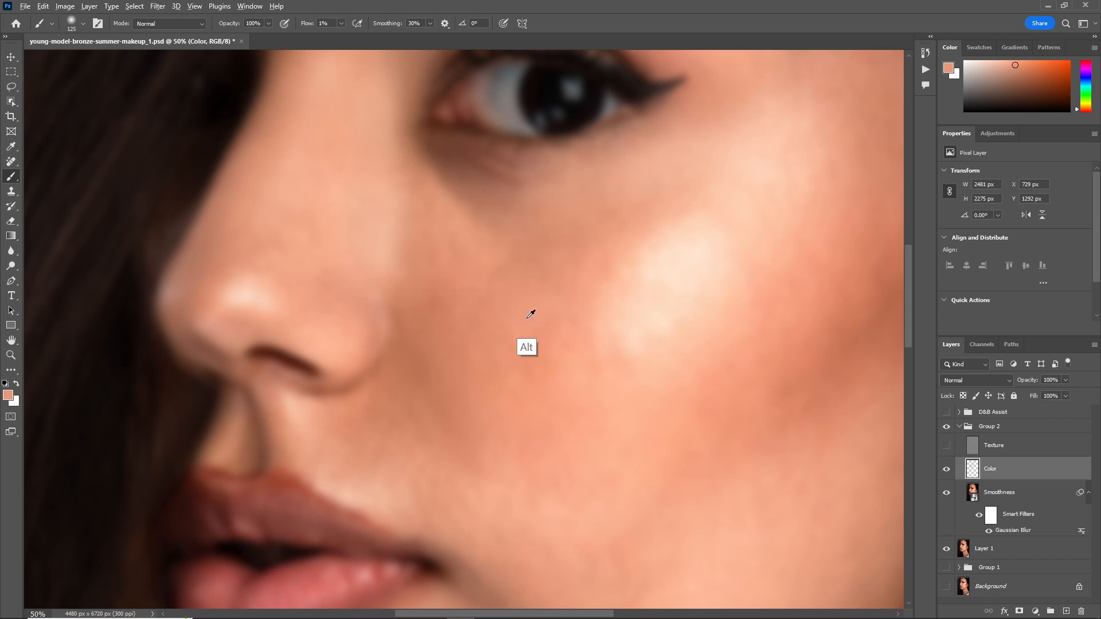
# Check the neck with the Texture layer shown, hide it again, and paint sampled skin tones on the neck below the earlobe
pyautogui.click(946, 445)
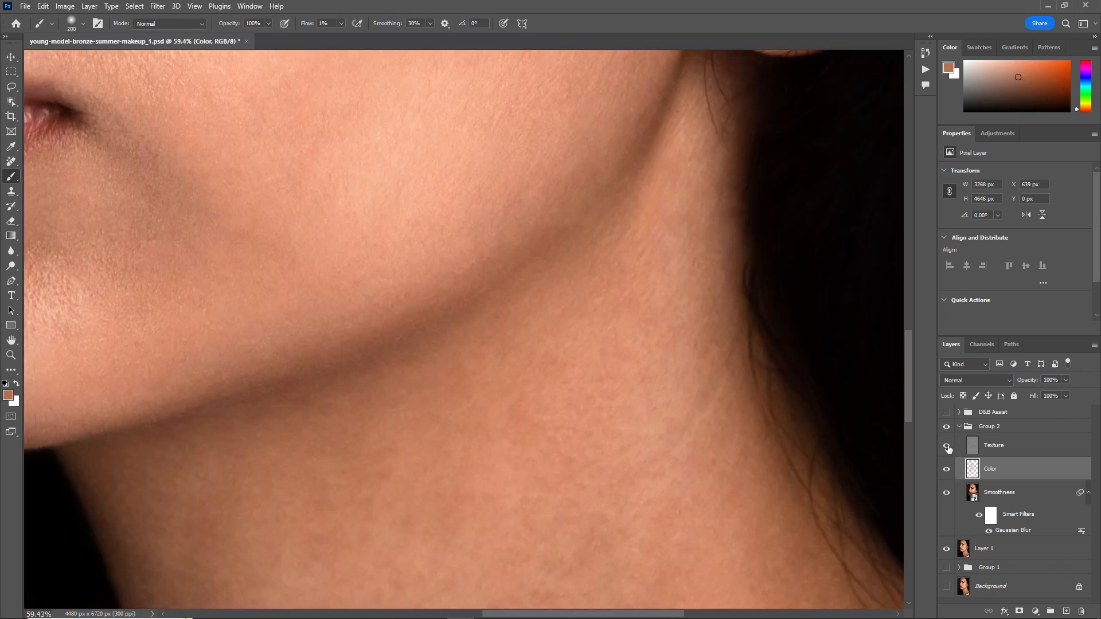
pyautogui.keyDown('alt'); pyautogui.click(676, 184); pyautogui.keyUp('alt')
pyautogui.keyDown('alt'); pyautogui.click(671, 195); pyautogui.keyUp('alt')
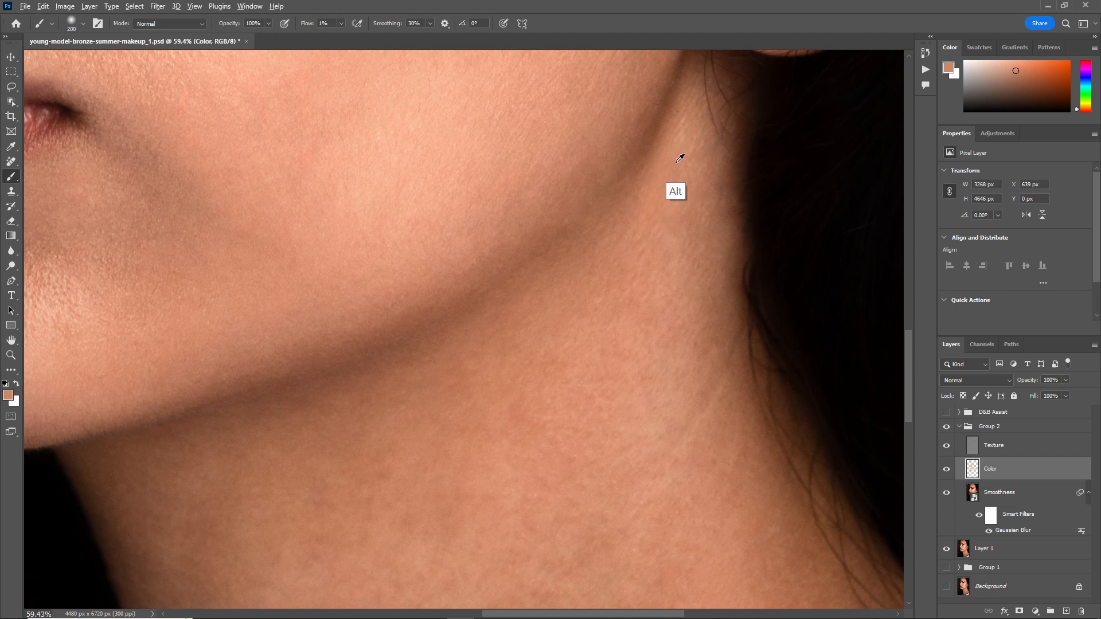
pyautogui.click(946, 445)
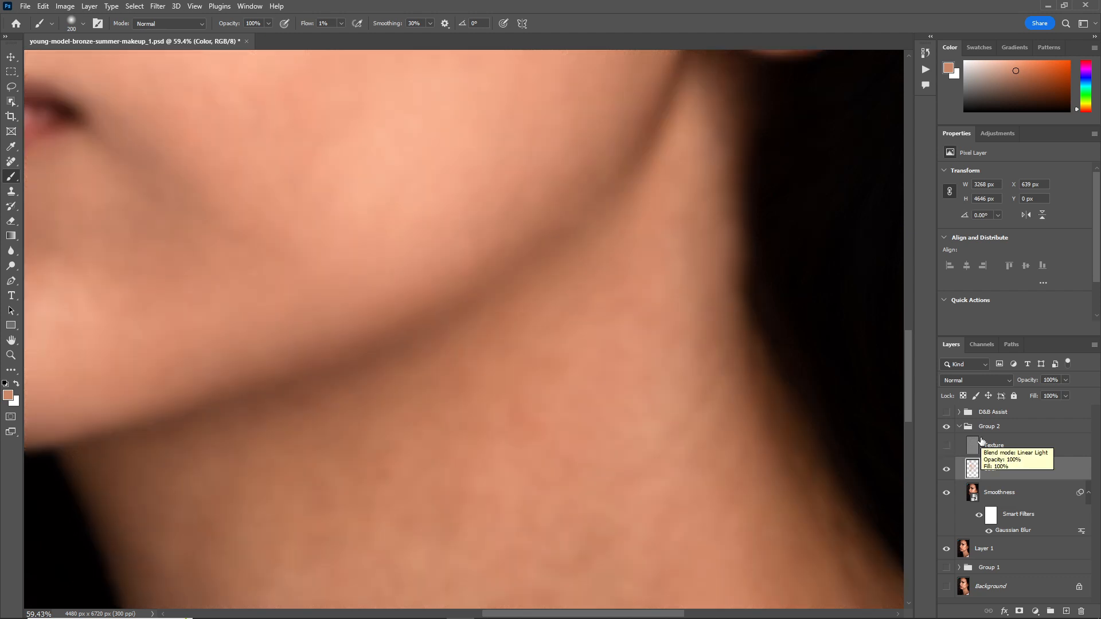
pyautogui.scroll(3, 911, 346)
pyautogui.keyDown('alt'); pyautogui.click(700, 208); pyautogui.keyUp('alt')
pyautogui.keyDown('alt'); pyautogui.click(699, 208); pyautogui.keyUp('alt')
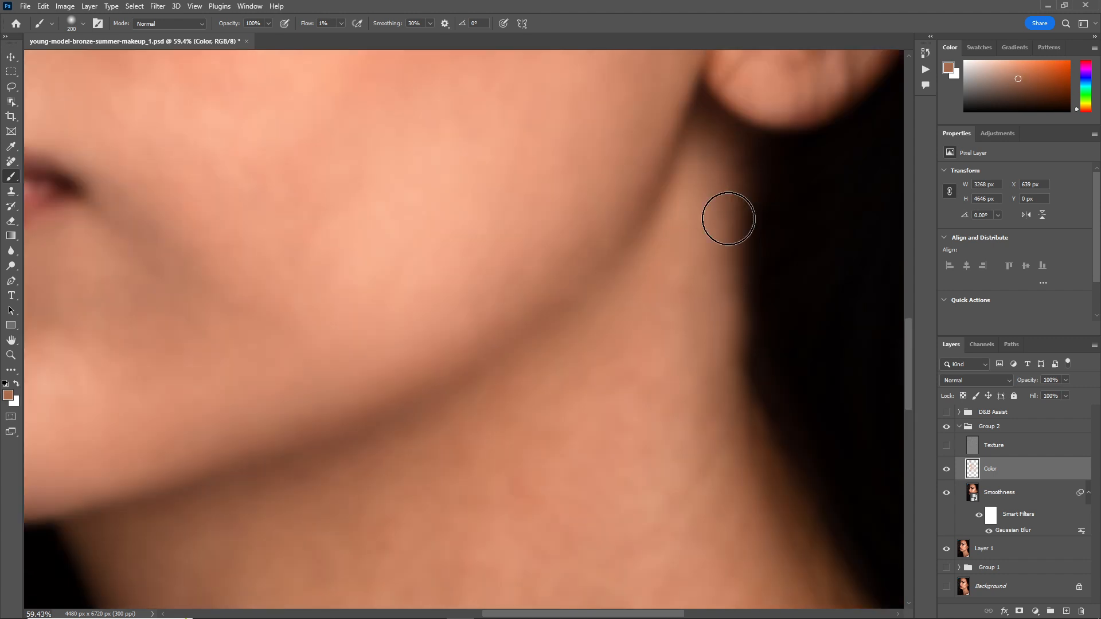
# Reduce the brush to 150 px and blend the upper neck beneath the jawline with sampled skin tones
pyautogui.scroll(-3, 901, 368)
pyautogui.press('[')
pyautogui.press('[')
pyautogui.keyDown('alt'); pyautogui.click(631, 91); pyautogui.keyUp('alt')
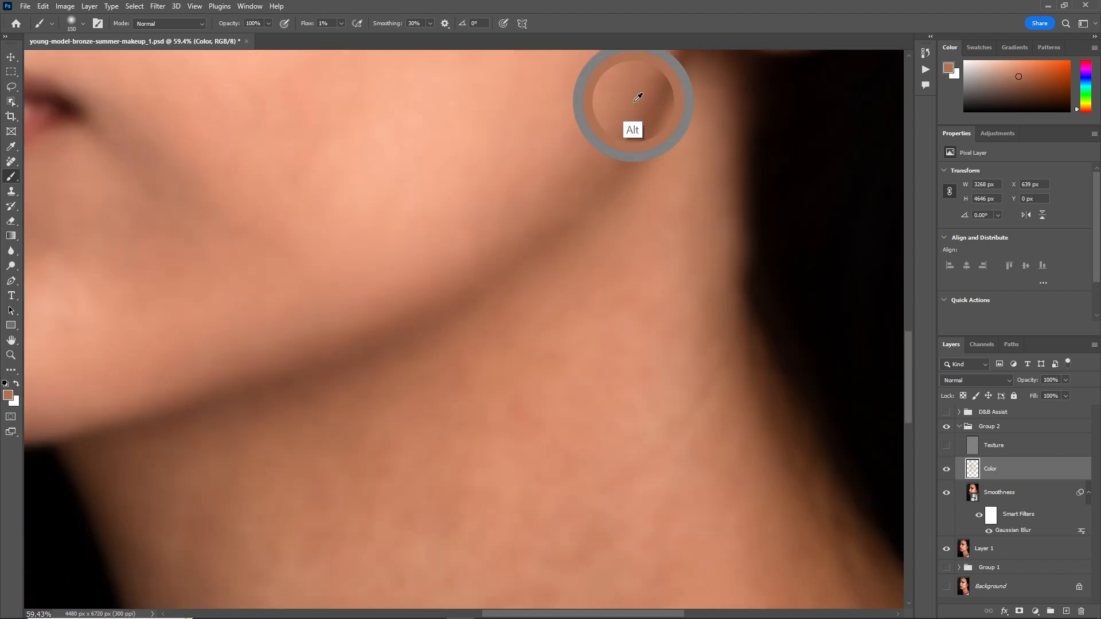
pyautogui.keyDown('alt'); pyautogui.click(697, 94); pyautogui.keyUp('alt')
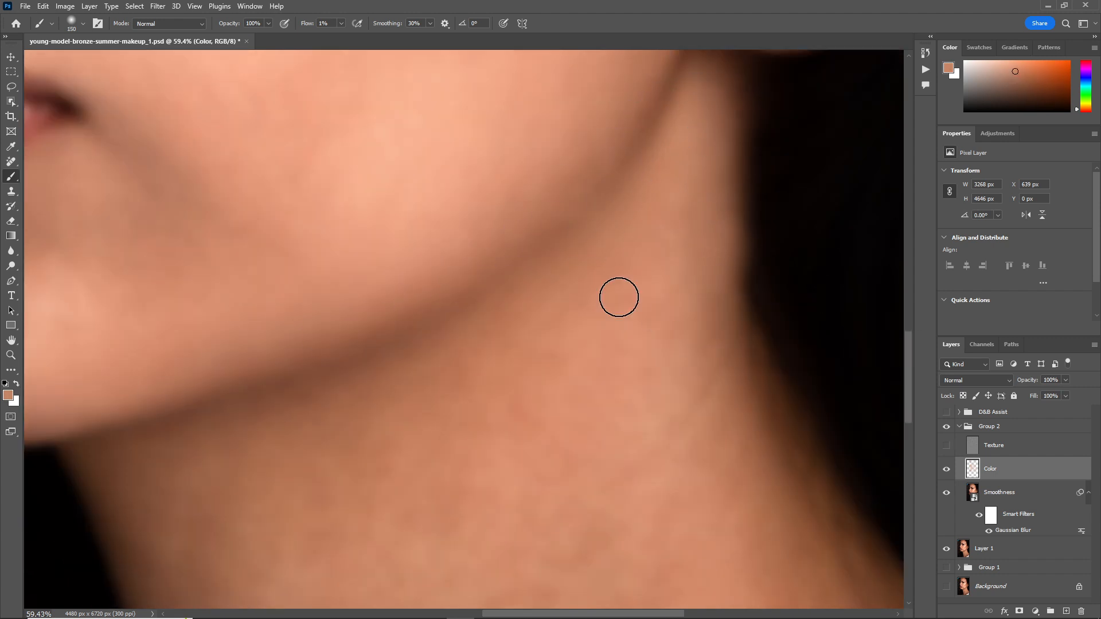
pyautogui.keyDown('alt'); pyautogui.click(697, 255); pyautogui.keyUp('alt')
# Enlarge the brush to 200 px and even out the side of the neck with nearby sampled tones
pyautogui.press(']')
pyautogui.press(']')
pyautogui.keyDown('alt'); pyautogui.click(690, 374); pyautogui.keyUp('alt')
pyautogui.moveTo(698, 395); pyautogui.dragTo(658, 356)
pyautogui.keyDown('alt'); pyautogui.click(691, 341); pyautogui.keyUp('alt')
# Set the brush flow to 3% and smooth the neck along the shadow under the jaw
pyautogui.hotkey('shift', '0')
pyautogui.hotkey('shift', '3')
pyautogui.moveTo(499, 333); pyautogui.dragTo(414, 387)
pyautogui.keyDown('alt'); pyautogui.click(333, 393); pyautogui.keyUp('alt')
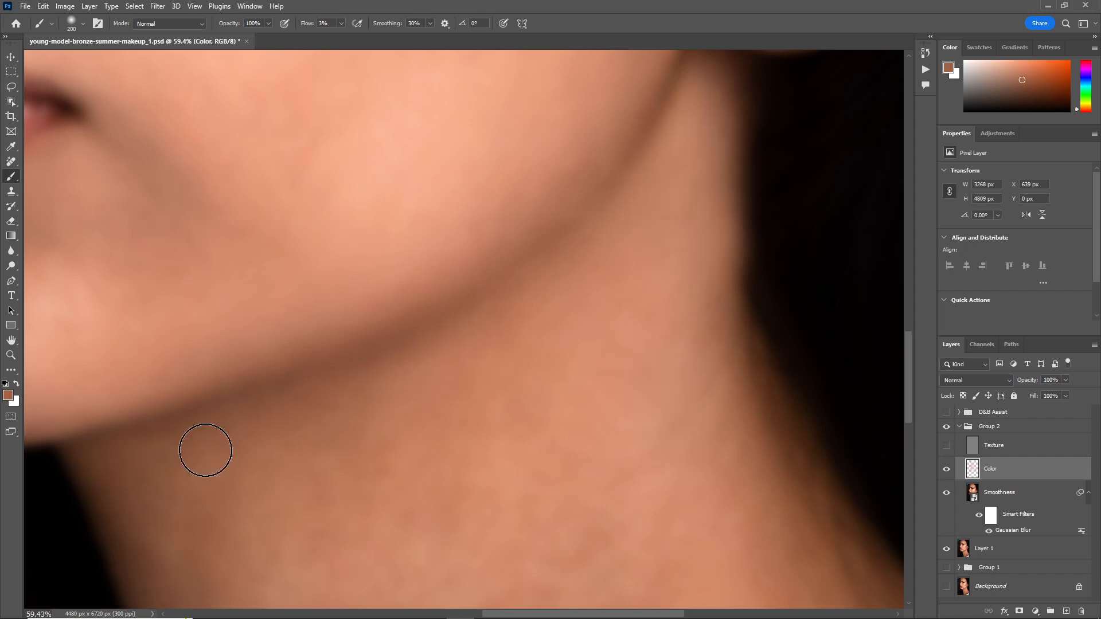
# Continue down the neck, blending its uneven patches with sampled skin tones
pyautogui.moveTo(909, 333); pyautogui.dragTo(920, 343)
pyautogui.moveTo(758, 291)
pyautogui.mouseDown()
pyautogui.moveTo(759, 342)
pyautogui.moveTo(660, 470)
pyautogui.mouseUp()
pyautogui.moveTo(908, 413); pyautogui.dragTo(908, 442)
pyautogui.keyDown('alt'); pyautogui.click(331, 270); pyautogui.keyUp('alt')
pyautogui.moveTo(174, 328); pyautogui.dragTo(162, 294)
pyautogui.moveTo(908, 442); pyautogui.dragTo(908, 462)
# Show the Texture layer and compare the whole portrait with and without the Color layer
pyautogui.press('z')
pyautogui.moveTo(882, 344); pyautogui.dragTo(783, 244)
pyautogui.click(783, 243)
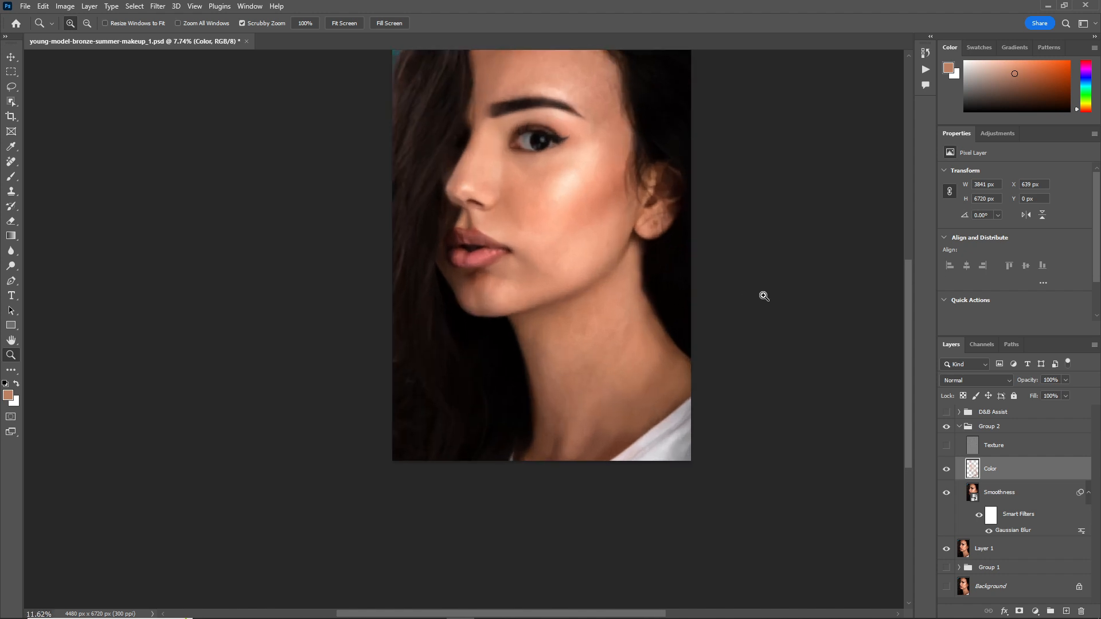
pyautogui.press('b')
pyautogui.click(947, 445)
pyautogui.scroll(1, 905, 340)
pyautogui.click(946, 469)
pyautogui.click(945, 469)
pyautogui.click(946, 469)
pyautogui.click(945, 469)
pyautogui.click(946, 469)
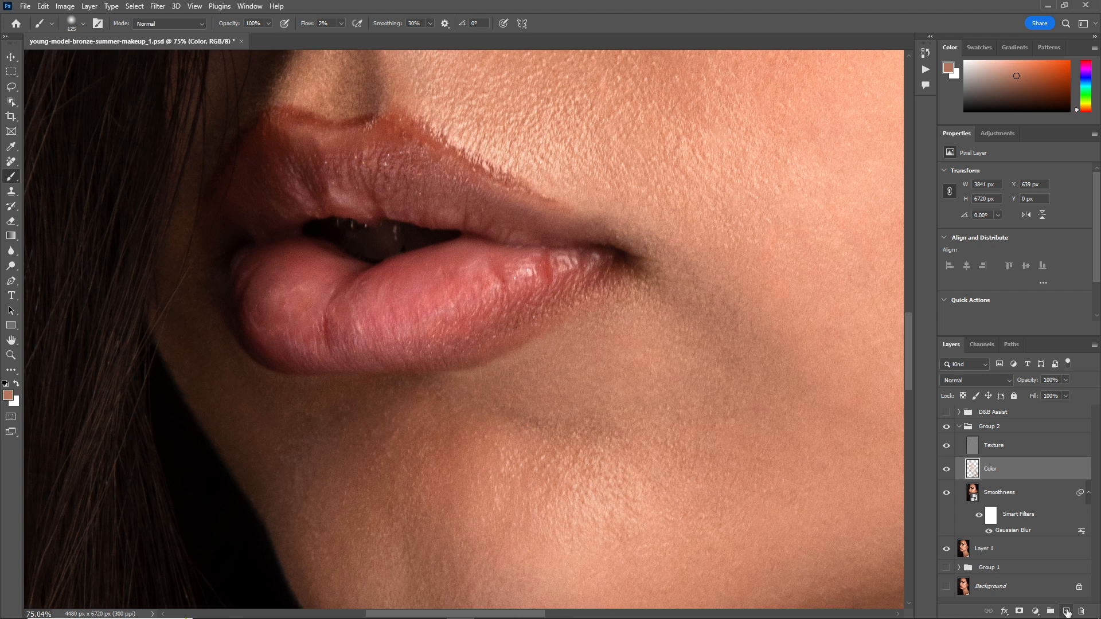
# Create a new layer named Lips_color above the Color layer and hide the Texture layer
pyautogui.click(1066, 612)
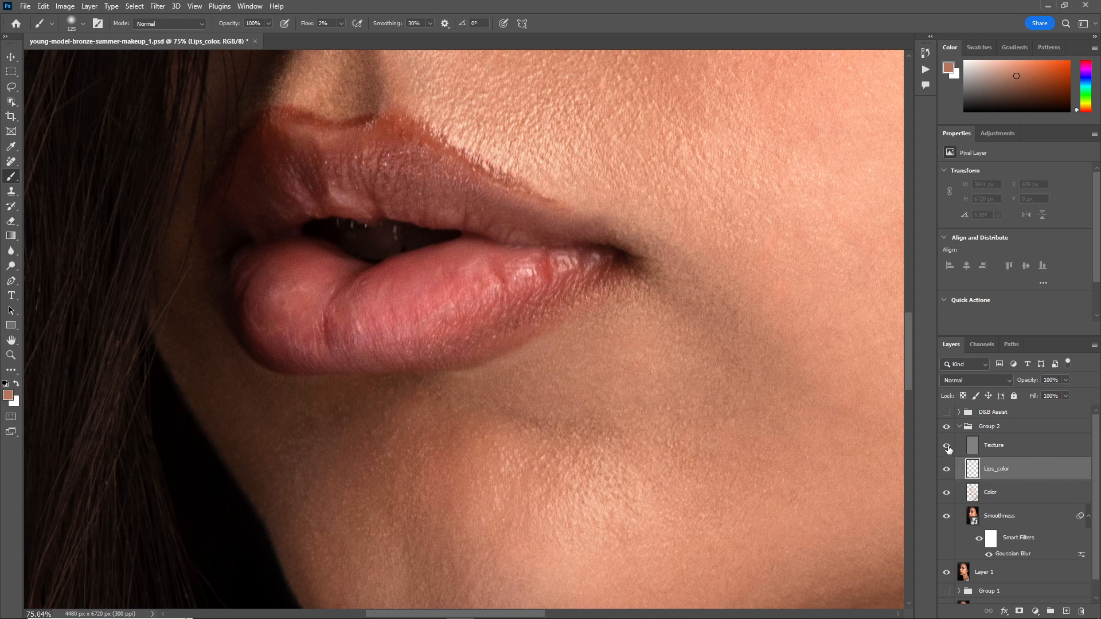
pyautogui.click(946, 445)
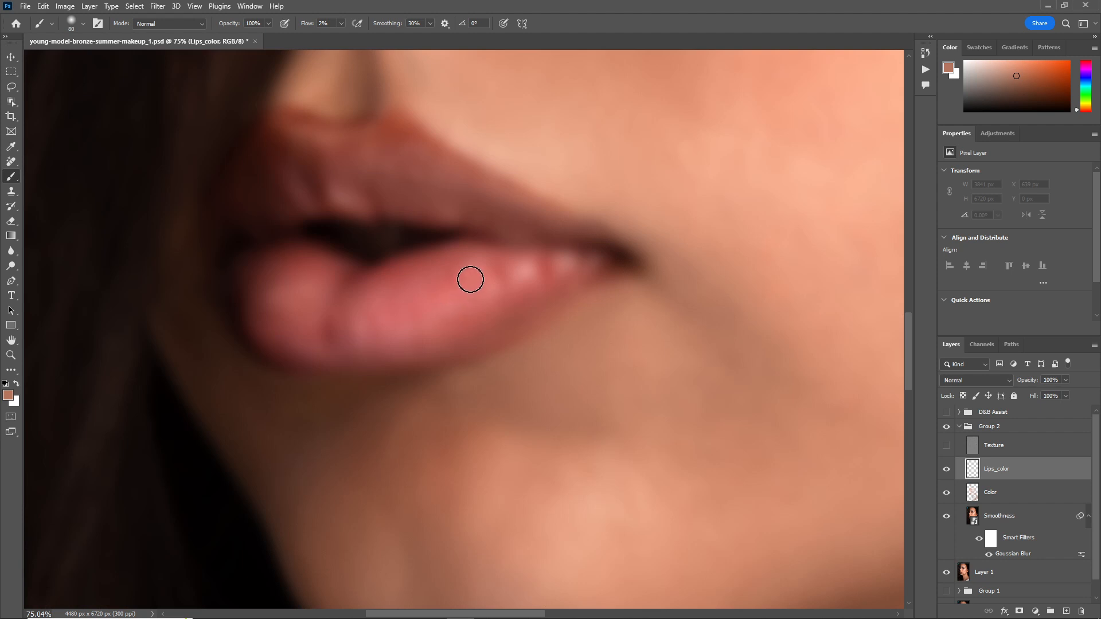
# Even out the lower lip and its highlights near the mouth corner with sampled lip tones
pyautogui.keyDown('alt'); pyautogui.click(464, 276); pyautogui.keyUp('alt')
pyautogui.moveTo(491, 270)
pyautogui.mouseDown()
pyautogui.moveTo(583, 268)
pyautogui.moveTo(398, 346)
pyautogui.mouseUp()
pyautogui.keyDown('alt'); pyautogui.click(527, 268); pyautogui.keyUp('alt')
pyautogui.keyDown('alt'); pyautogui.click(535, 287); pyautogui.keyUp('alt')
pyautogui.keyDown('alt'); pyautogui.click(591, 265); pyautogui.keyUp('alt')
pyautogui.keyDown('alt'); pyautogui.click(447, 293); pyautogui.keyUp('alt')
pyautogui.keyDown('alt'); pyautogui.click(560, 263); pyautogui.keyUp('alt')
pyautogui.keyDown('alt'); pyautogui.click(524, 281); pyautogui.keyUp('alt')
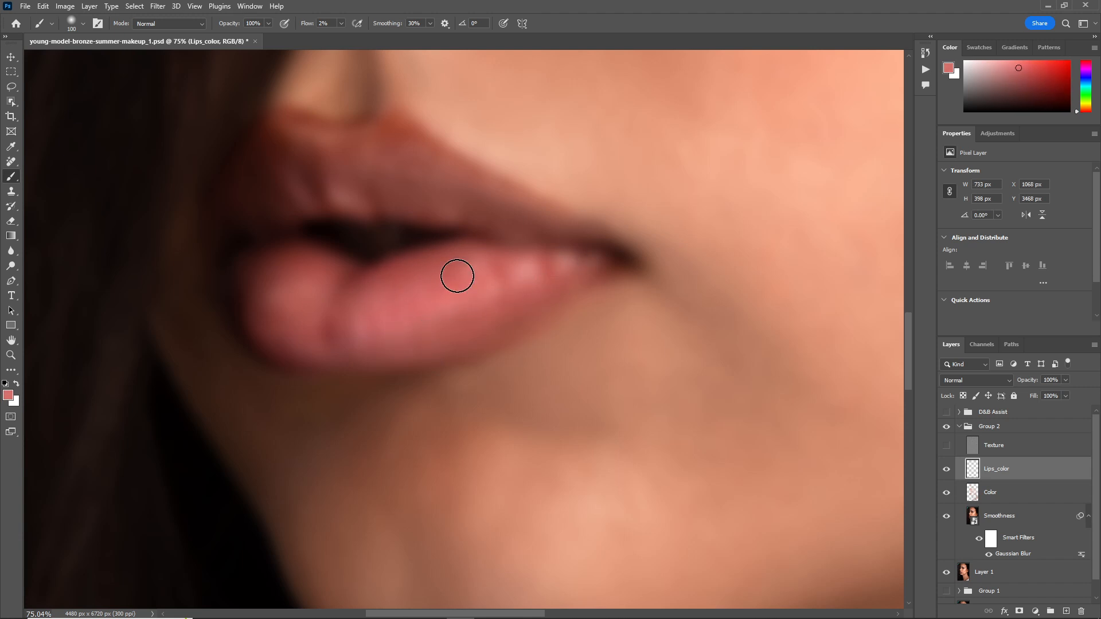
# Soften the crease in the lower lip and blend the upper lip with sampled lip tones
pyautogui.moveTo(318, 342); pyautogui.dragTo(339, 306)
pyautogui.keyDown('alt'); pyautogui.click(339, 306); pyautogui.keyUp('alt')
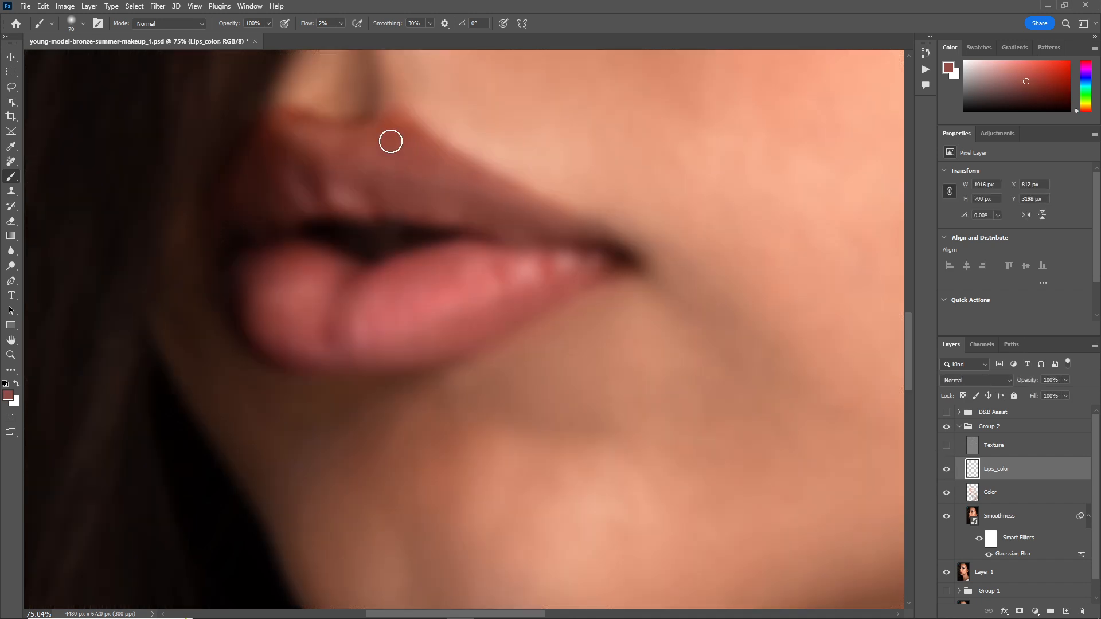
pyautogui.keyDown('alt'); pyautogui.click(333, 156); pyautogui.keyUp('alt')
# Show the Texture layer again and review the retouched lips within the whole face
pyautogui.click(946, 447)
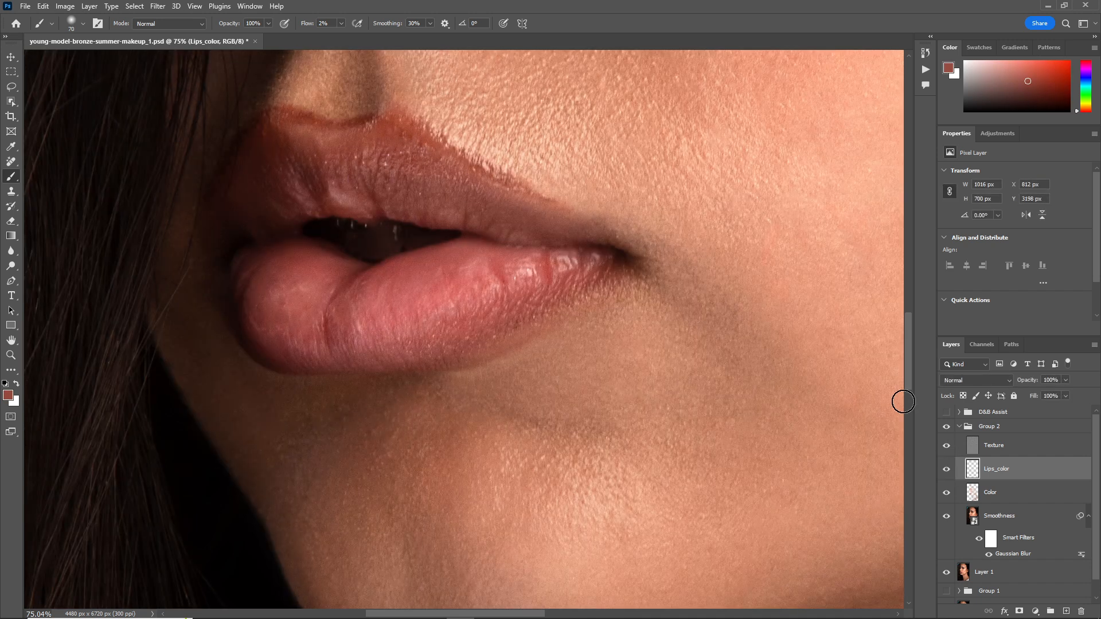
pyautogui.scroll(-5, 567, 293)
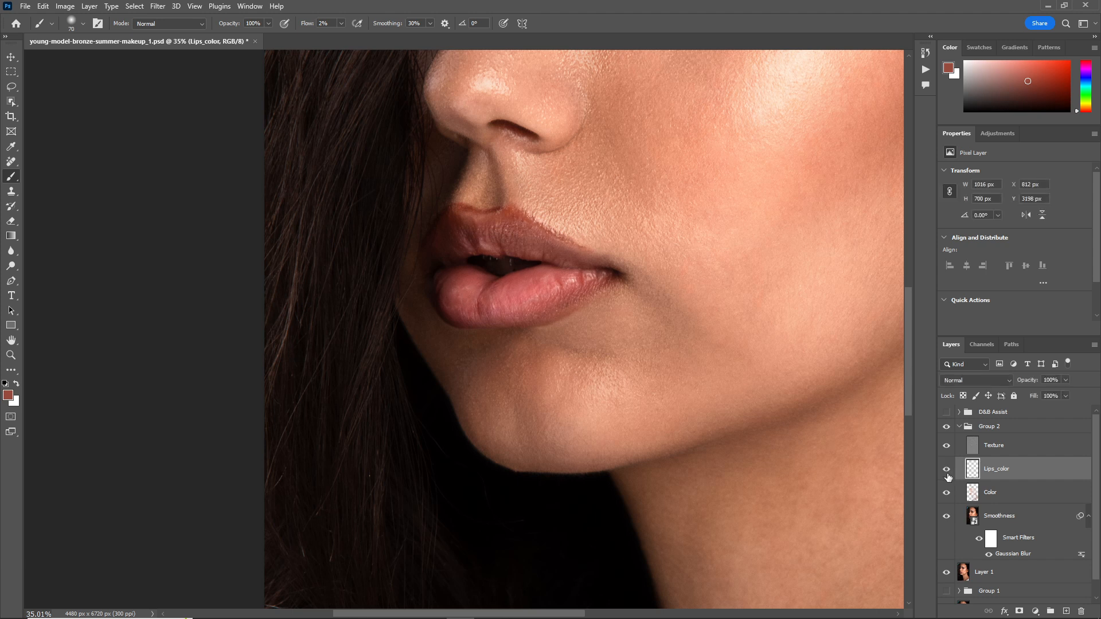
pyautogui.moveTo(907, 371); pyautogui.dragTo(907, 331)
pyautogui.moveTo(650, 305); pyautogui.dragTo(455, 293)
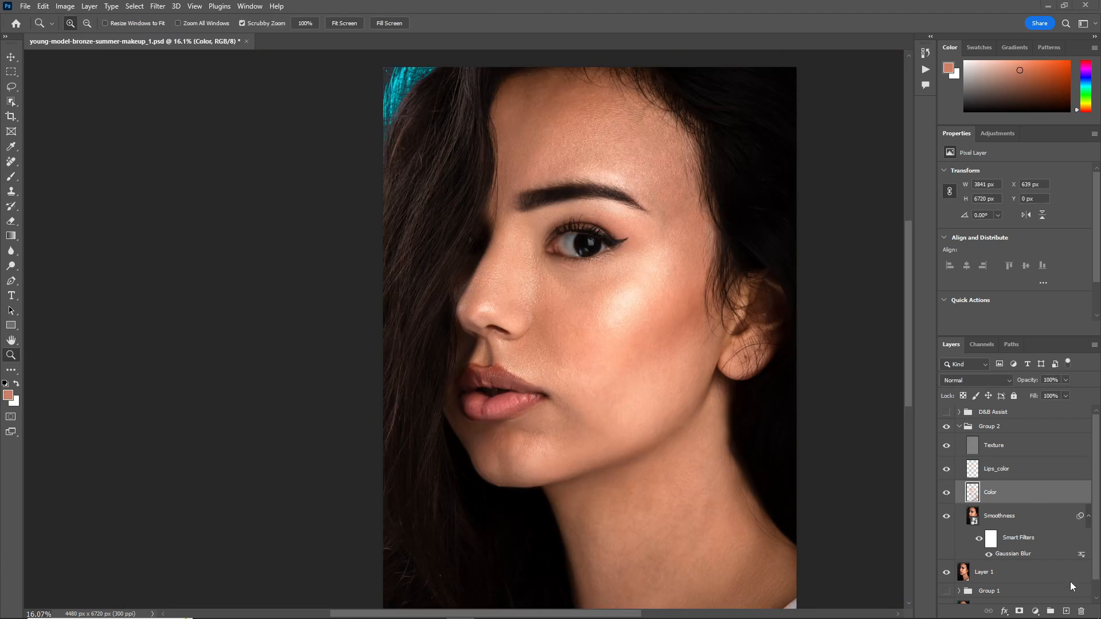
# Create a new layer named Colo_02 above the Color layer and activate the Brush tool for the forehead
pyautogui.click(1067, 611)
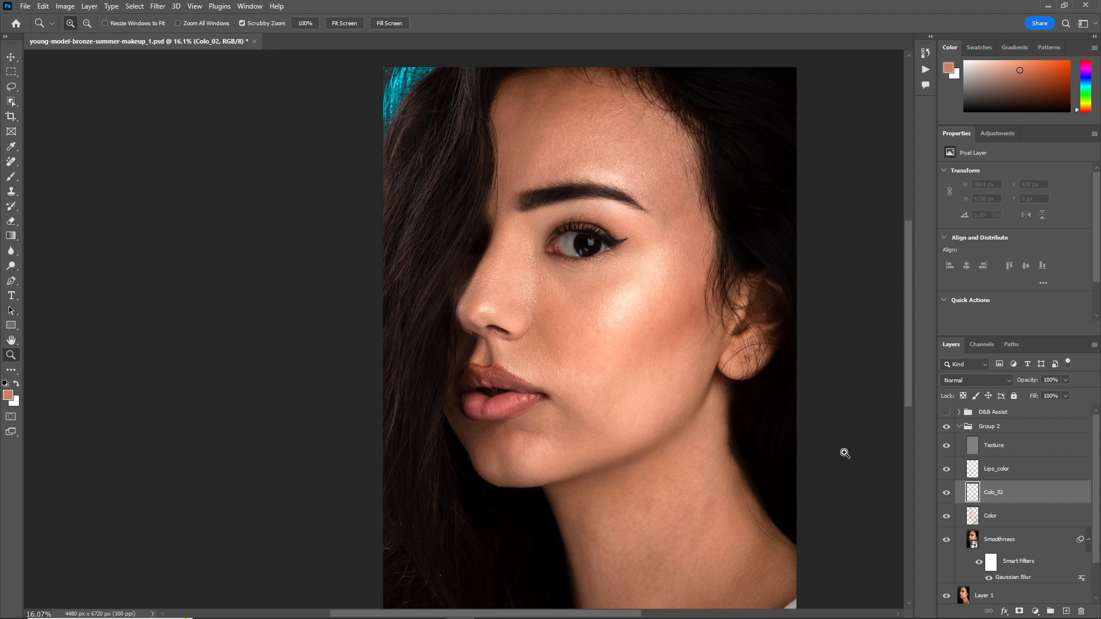
pyautogui.moveTo(907, 321); pyautogui.dragTo(906, 300)
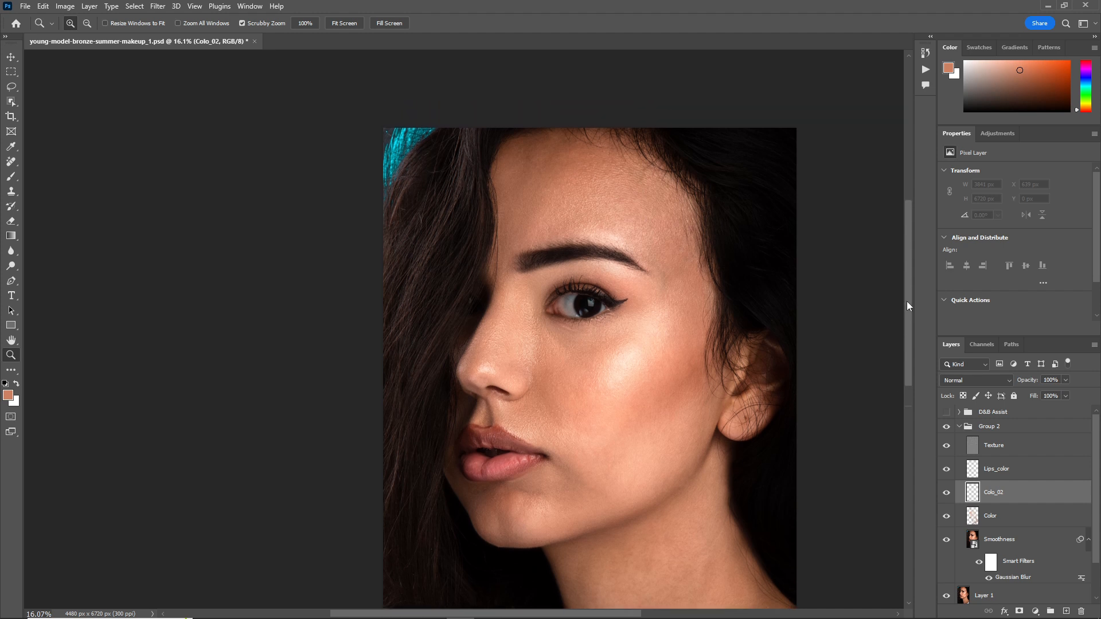
pyautogui.moveTo(604, 201); pyautogui.dragTo(657, 112)
pyautogui.click(11, 177)
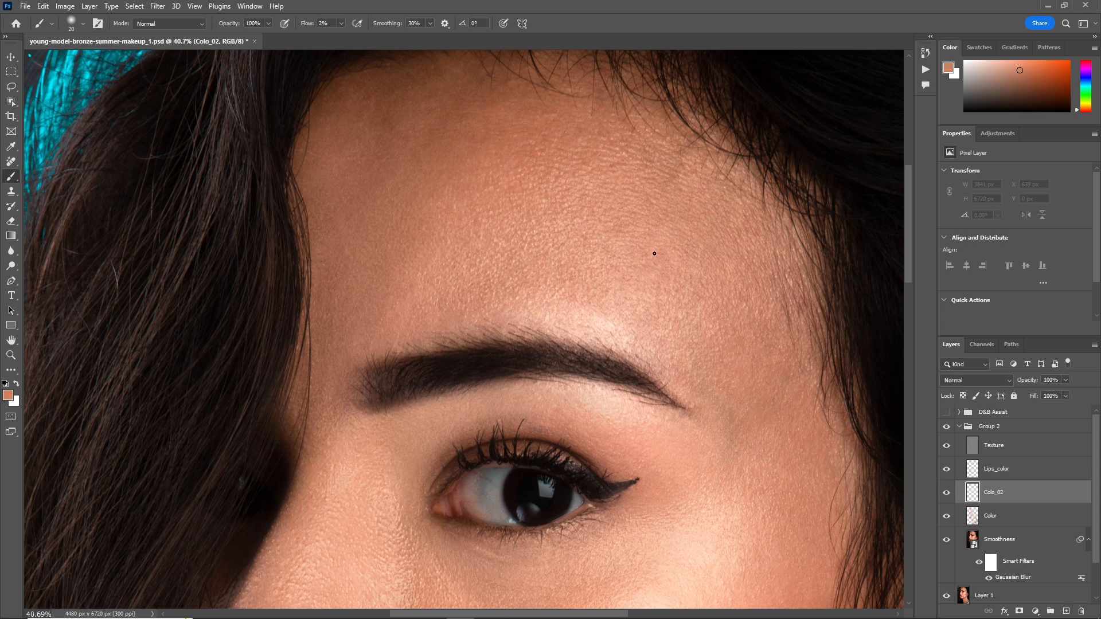
# Enlarge the brush to 250 px and paint sampled skin tones on the temple side of the forehead
pyautogui.keyDown('alt'); pyautogui.click(657, 254); pyautogui.keyUp('alt')
pyautogui.press(']')
pyautogui.press(']')
pyautogui.press(']')
pyautogui.press(']')
pyautogui.press(']')
pyautogui.press(']')
pyautogui.press(']')
pyautogui.press(']')
pyautogui.press(']')
pyautogui.press(']')
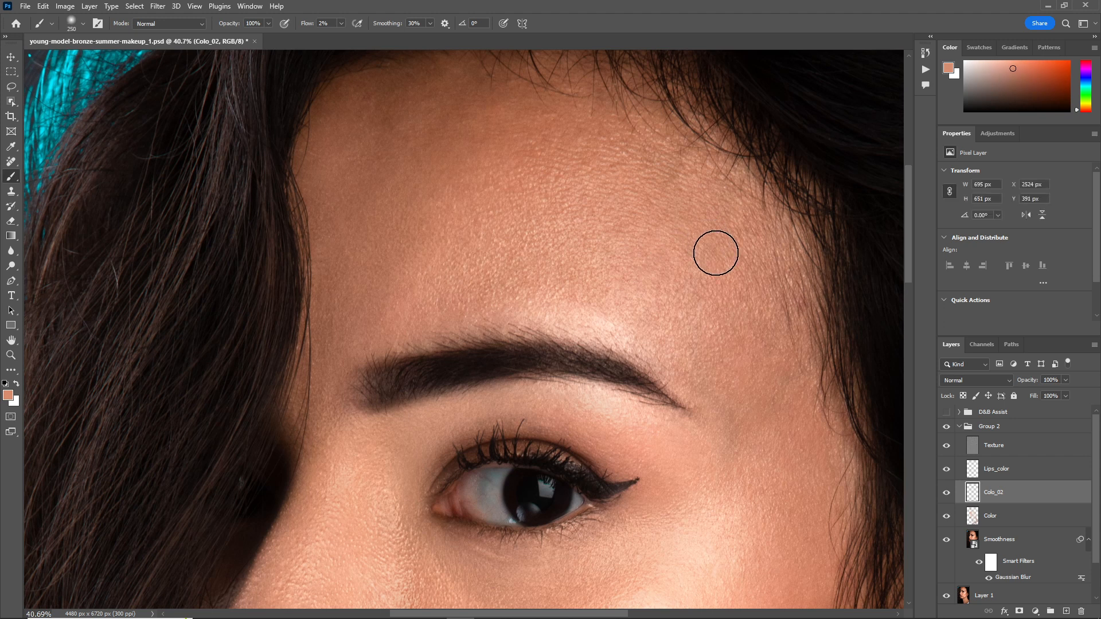
pyautogui.keyDown('alt'); pyautogui.click(737, 295); pyautogui.keyUp('alt')
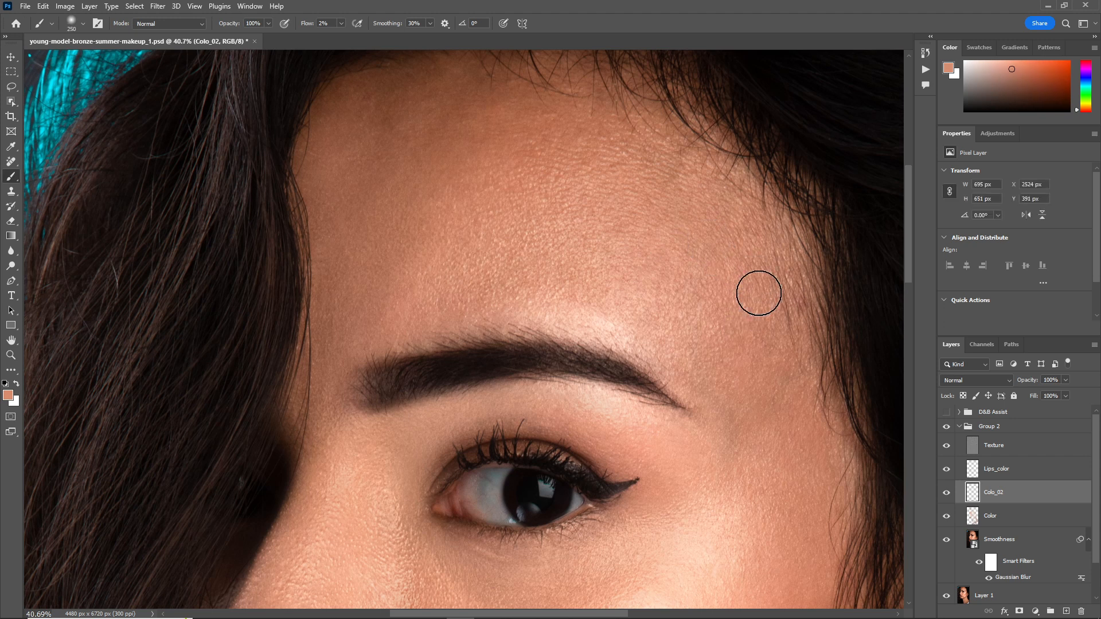
# Hide the Texture layer and even out the forehead from the hairline toward the temple with sampled tones
pyautogui.click(946, 445)
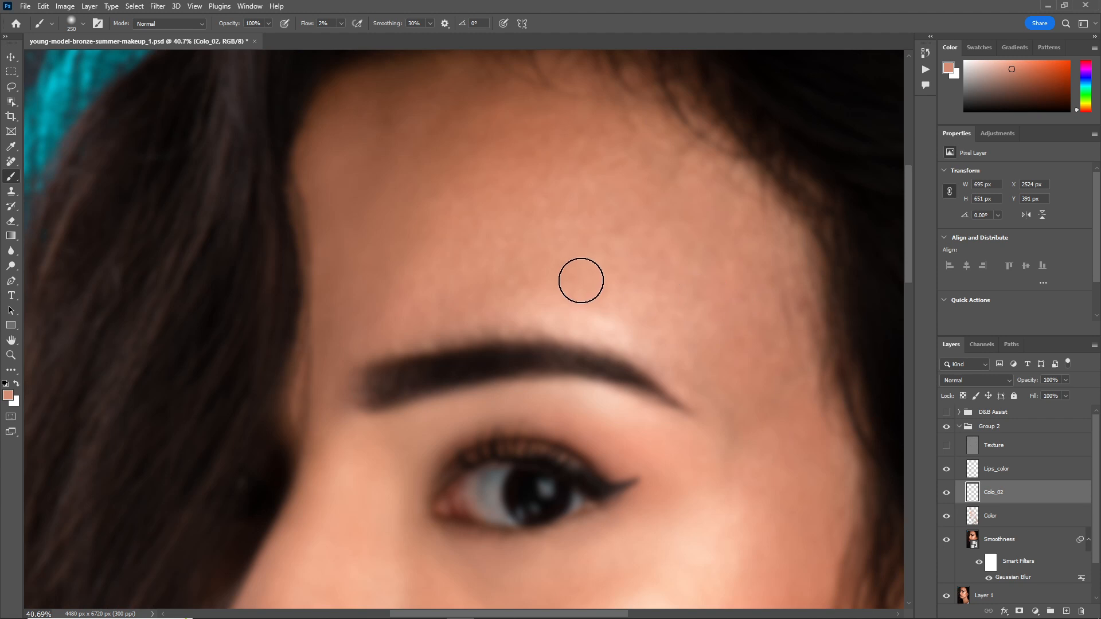
pyautogui.keyDown('alt'); pyautogui.click(696, 183); pyautogui.keyUp('alt')
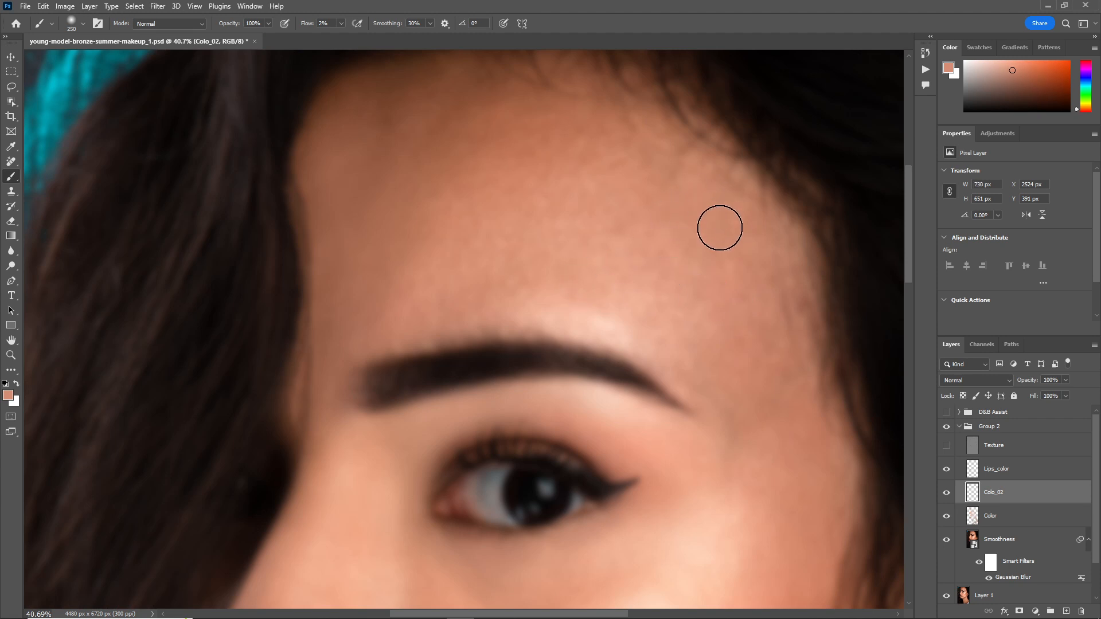
pyautogui.keyDown('alt'); pyautogui.click(697, 206); pyautogui.keyUp('alt')
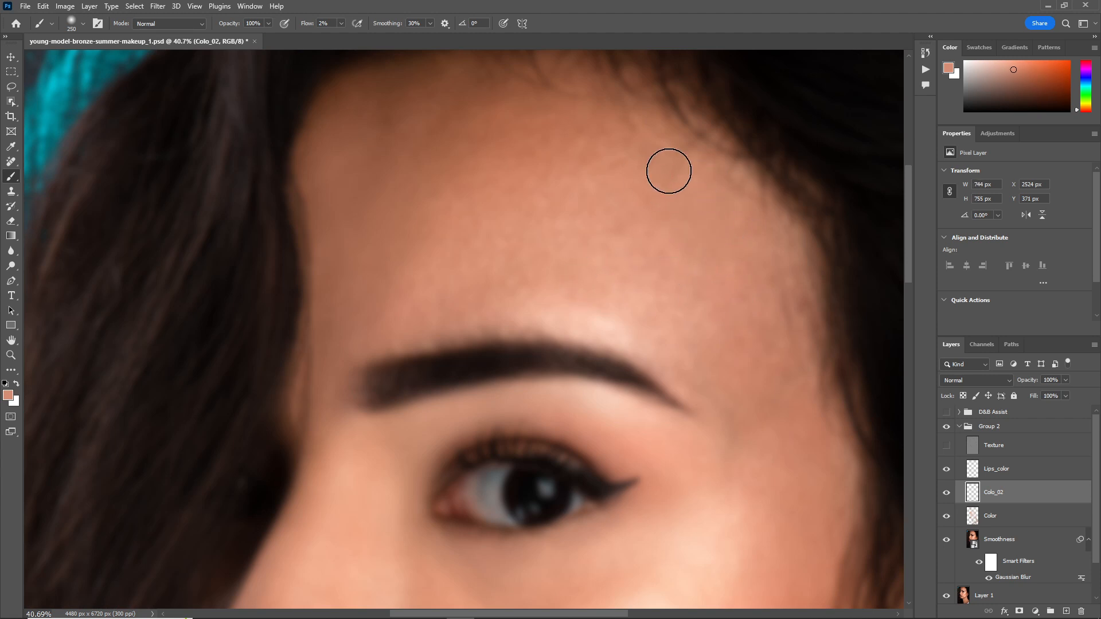
pyautogui.moveTo(711, 200); pyautogui.dragTo(616, 218)
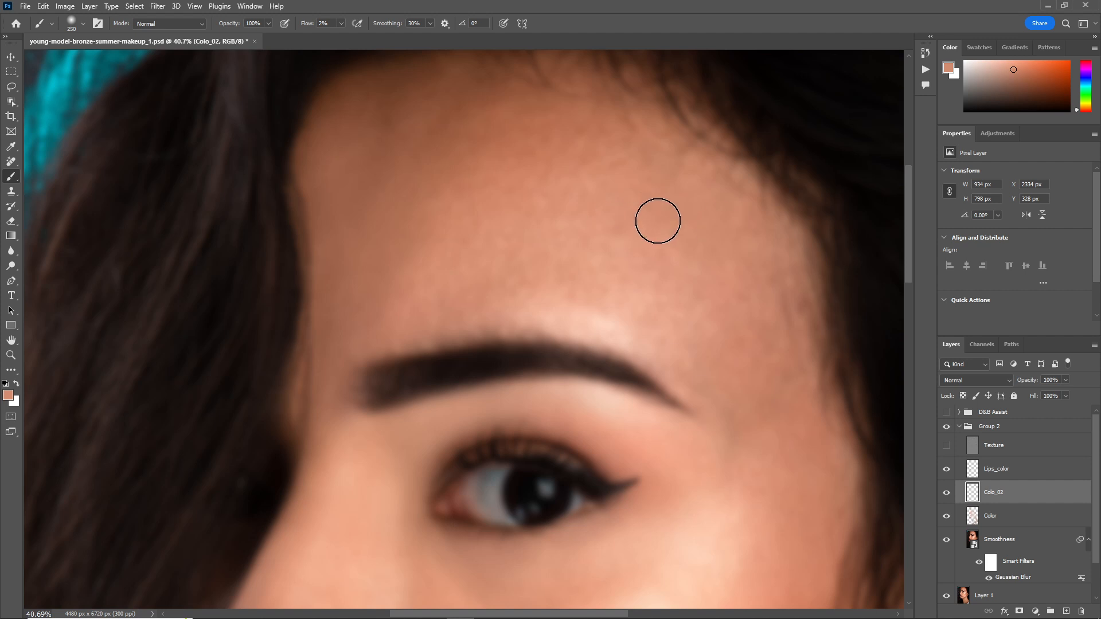
pyautogui.keyDown('alt'); pyautogui.click(732, 263); pyautogui.keyUp('alt')
pyautogui.moveTo(731, 263); pyautogui.dragTo(668, 282)
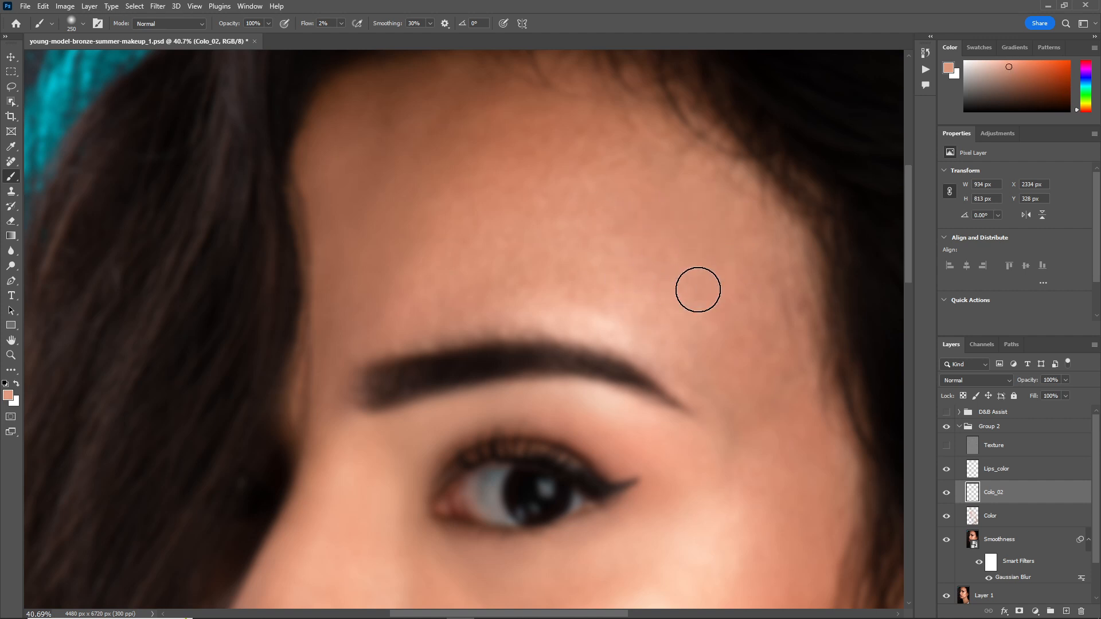
# Soften the highlight above the eyebrow and blend the middle of the forehead with sampled skin tones
pyautogui.moveTo(596, 301)
pyautogui.mouseDown()
pyautogui.moveTo(779, 300)
pyautogui.moveTo(508, 308)
pyautogui.mouseUp()
pyautogui.keyDown('alt'); pyautogui.click(779, 300); pyautogui.keyUp('alt')
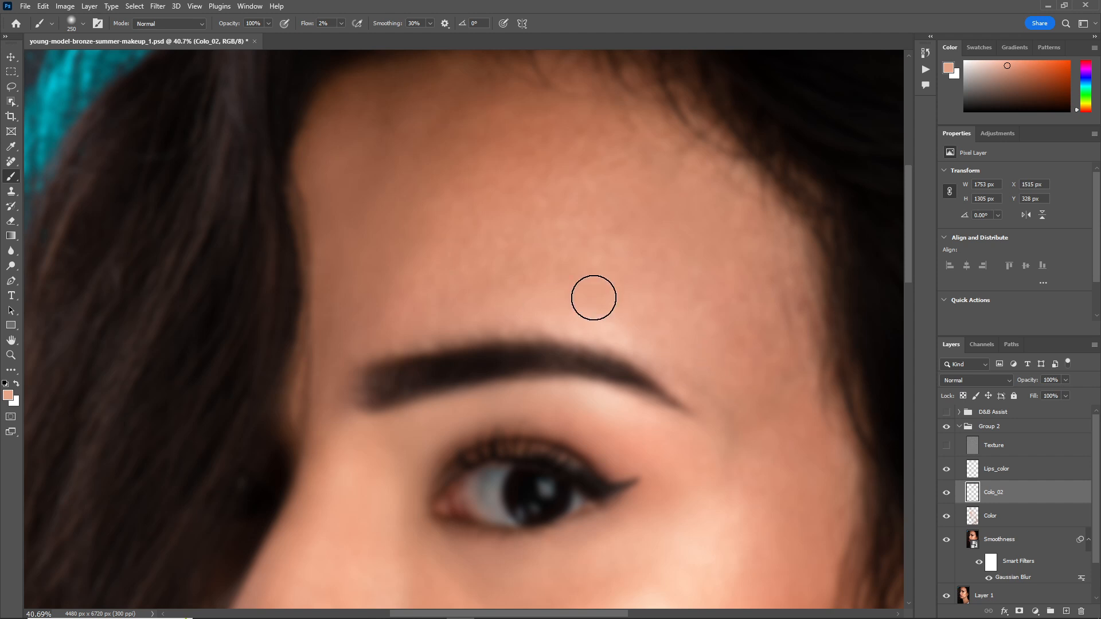
pyautogui.moveTo(649, 277); pyautogui.dragTo(664, 315)
pyautogui.keyDown('alt'); pyautogui.click(469, 272); pyautogui.keyUp('alt')
pyautogui.moveTo(491, 233)
pyautogui.mouseDown()
pyautogui.moveTo(616, 233)
pyautogui.moveTo(356, 337)
pyautogui.moveTo(565, 270)
pyautogui.moveTo(708, 370)
pyautogui.moveTo(769, 346)
pyautogui.mouseUp()
pyautogui.keyDown('alt'); pyautogui.click(639, 326); pyautogui.keyUp('alt')
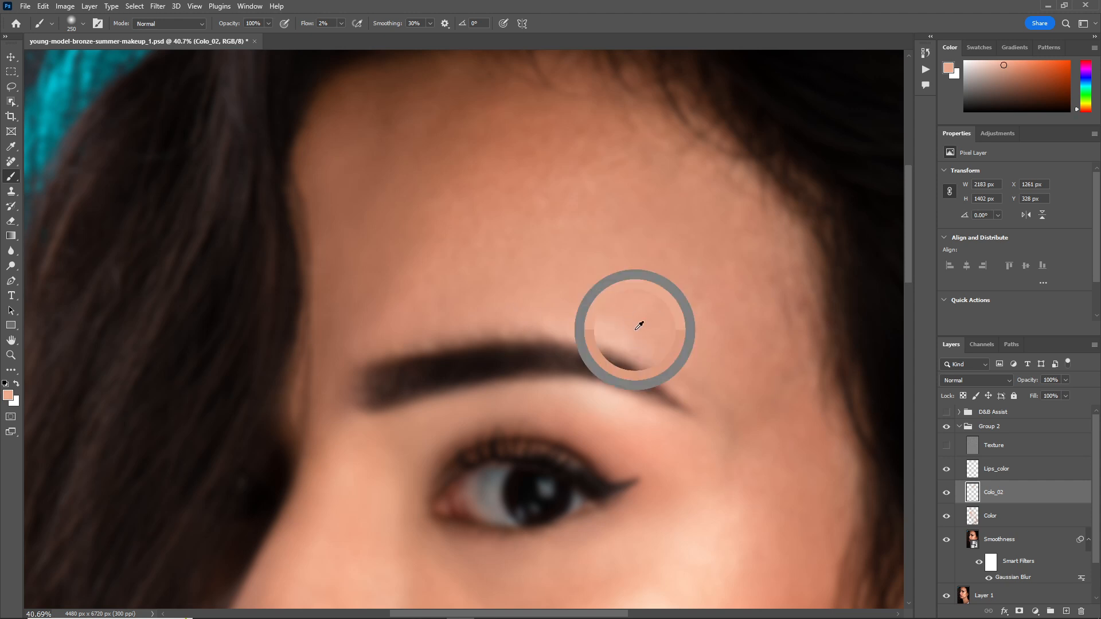
pyautogui.keyDown('alt'); pyautogui.click(551, 203); pyautogui.keyUp('alt')
pyautogui.keyDown('alt'); pyautogui.click(607, 207); pyautogui.keyUp('alt')
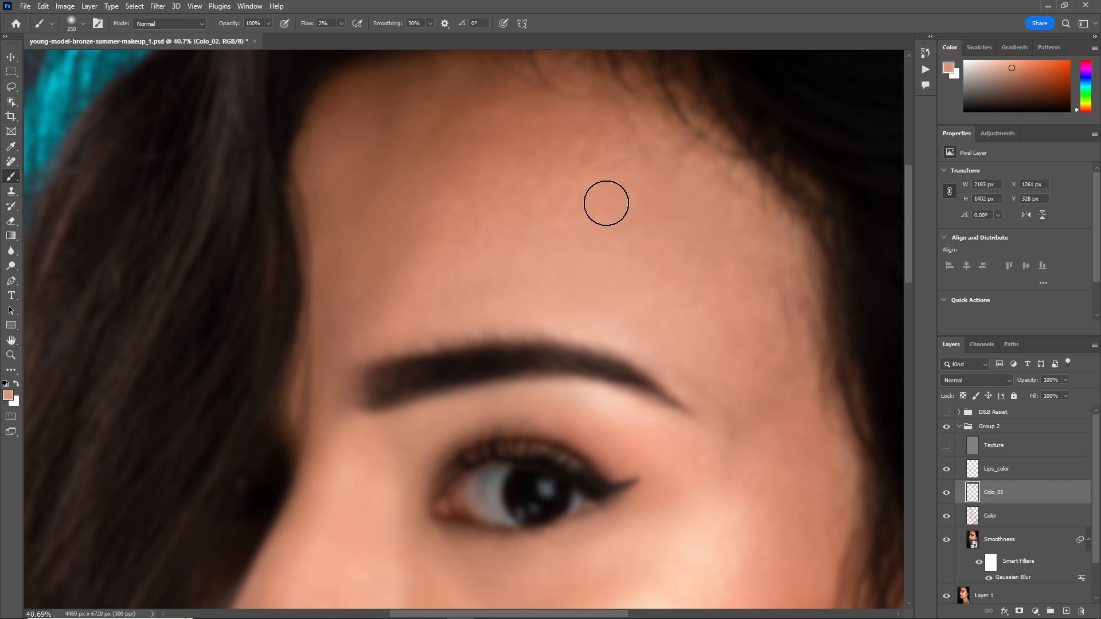
# Compare the forehead with and without the Colo_02 layer, then with the Texture layer shown and hidden
pyautogui.click(946, 493)
pyautogui.click(946, 493)
pyautogui.click(947, 445)
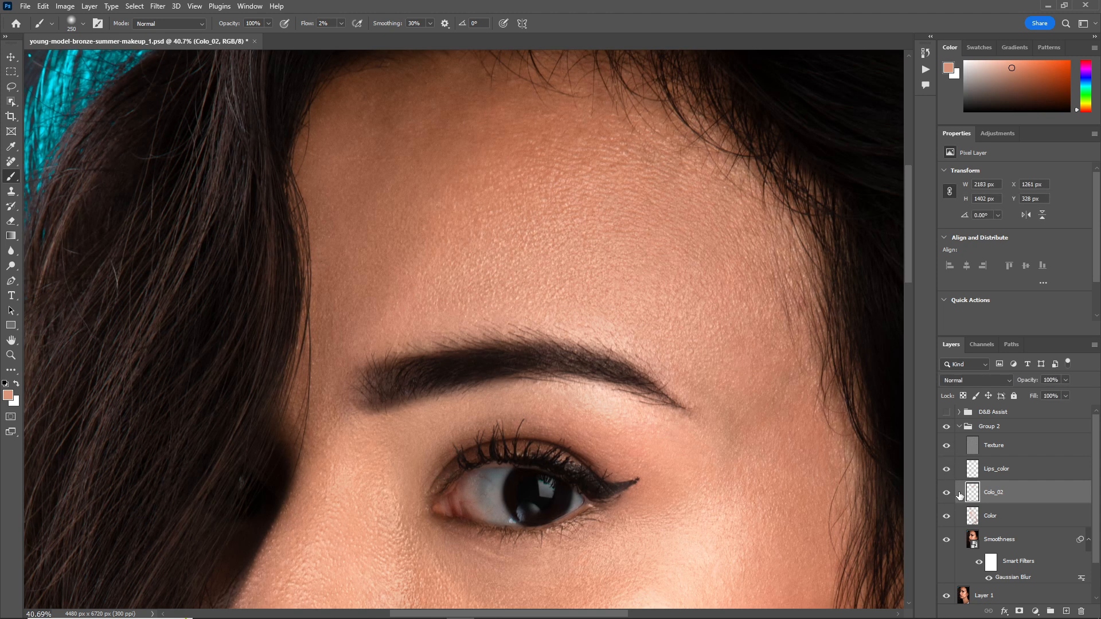
pyautogui.click(946, 446)
# Blend the skin beside the inner end of the eyebrow and around the temple with sampled tones
pyautogui.keyDown('alt'); pyautogui.click(388, 335); pyautogui.keyUp('alt')
pyautogui.moveTo(373, 324); pyautogui.dragTo(322, 432)
pyautogui.keyDown('alt'); pyautogui.click(814, 427); pyautogui.keyUp('alt')
pyautogui.moveTo(831, 432)
pyautogui.mouseDown()
pyautogui.moveTo(788, 415)
pyautogui.moveTo(778, 429)
pyautogui.mouseUp()
pyautogui.keyDown('alt'); pyautogui.click(734, 384); pyautogui.keyUp('alt')
# Smooth the shaded forehead edge beside the long hair, up to the hairline, with darker sampled skin tones
pyautogui.keyDown('alt'); pyautogui.click(351, 267); pyautogui.keyUp('alt')
pyautogui.moveTo(344, 321); pyautogui.dragTo(327, 388)
pyautogui.scroll(2, 381, 230)
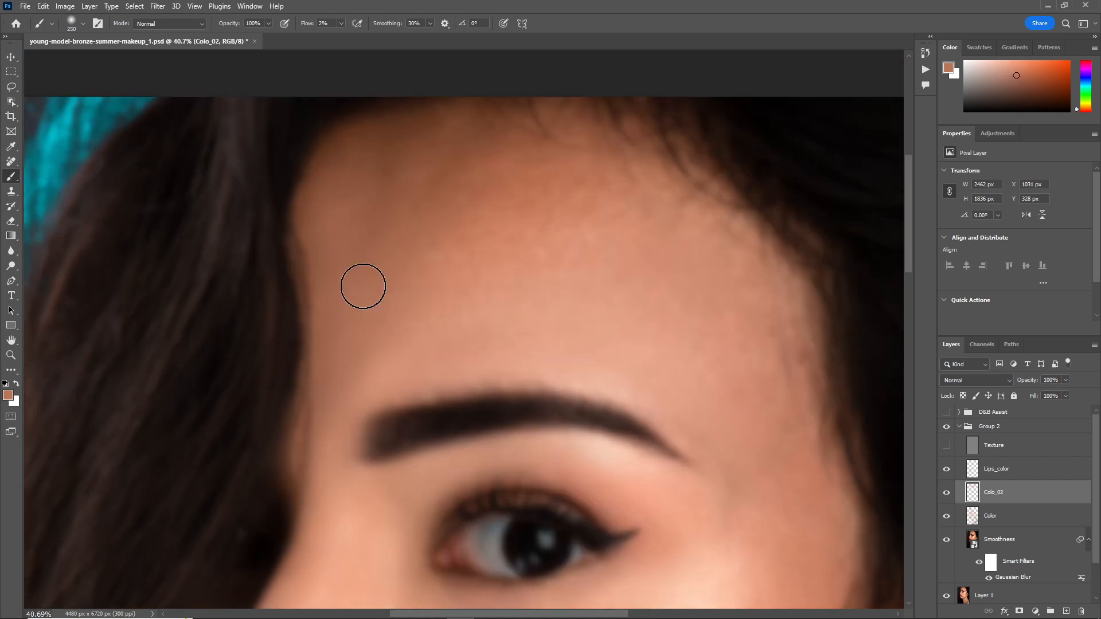
pyautogui.keyDown('alt'); pyautogui.click(390, 275); pyautogui.keyUp('alt')
pyautogui.moveTo(386, 300); pyautogui.dragTo(474, 156)
pyautogui.keyDown('alt'); pyautogui.click(367, 218); pyautogui.keyUp('alt')
pyautogui.moveTo(344, 226); pyautogui.dragTo(323, 236)
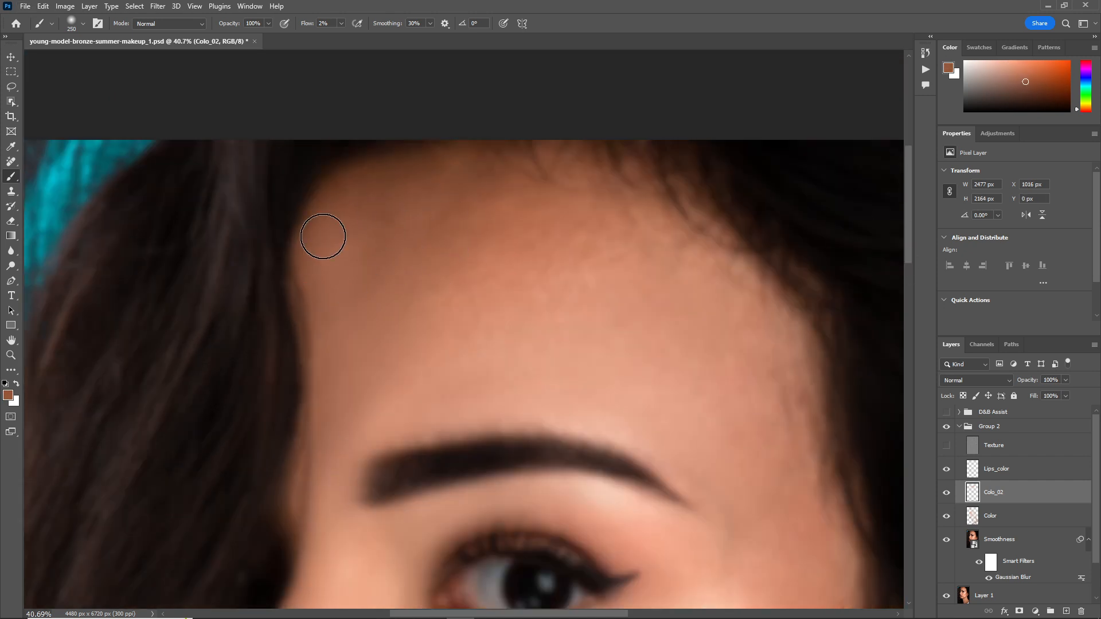
# Paint sampled tones on the upper forehead and check the result with the Texture layer briefly shown
pyautogui.keyDown('alt'); pyautogui.click(568, 238); pyautogui.keyUp('alt')
pyautogui.keyDown('alt'); pyautogui.click(706, 305); pyautogui.keyUp('alt')
pyautogui.click(946, 446)
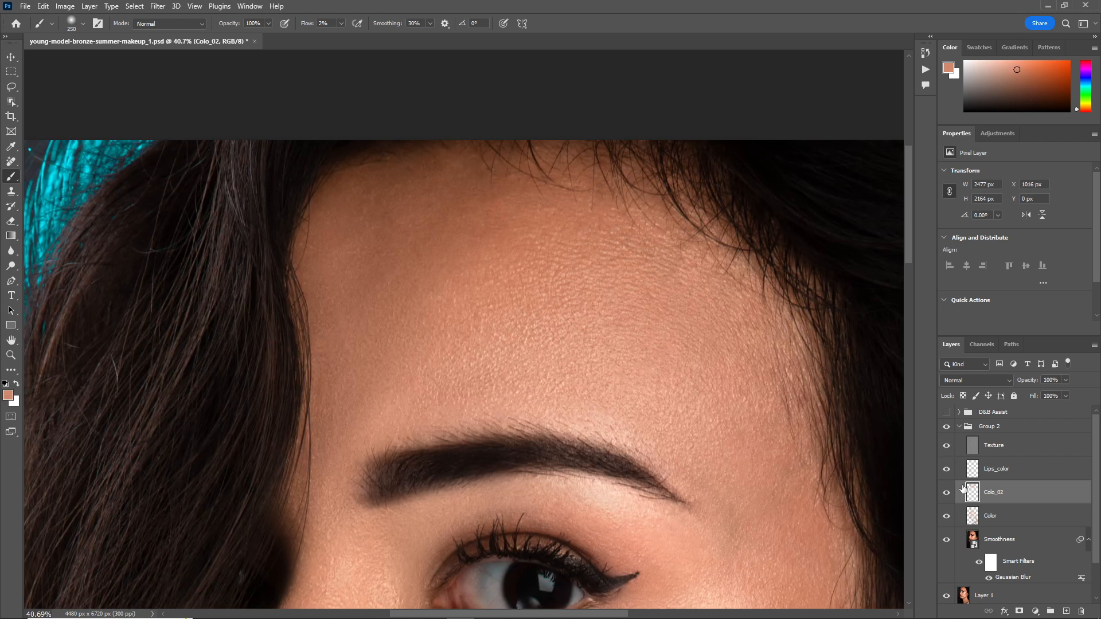
pyautogui.click(946, 495)
pyautogui.click(946, 446)
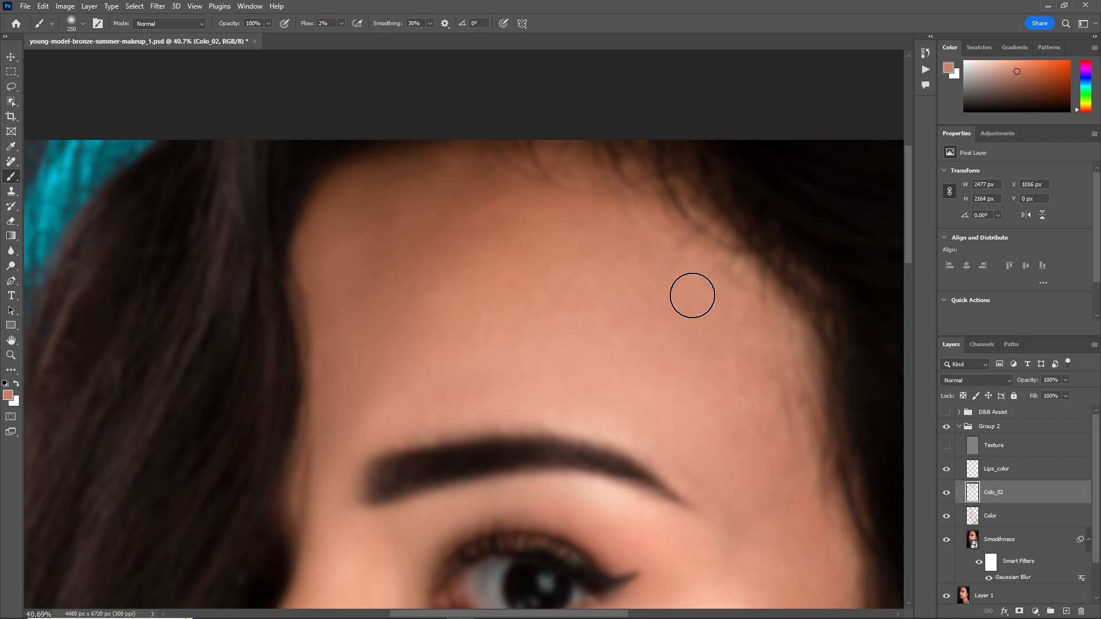
# Blend the outer forehead and temple beside the dark hairline with sampled skin tones on the Colo_02 layer
pyautogui.keyDown('alt'); pyautogui.click(761, 390); pyautogui.keyUp('alt')
pyautogui.keyDown('alt'); pyautogui.click(793, 354); pyautogui.keyUp('alt')
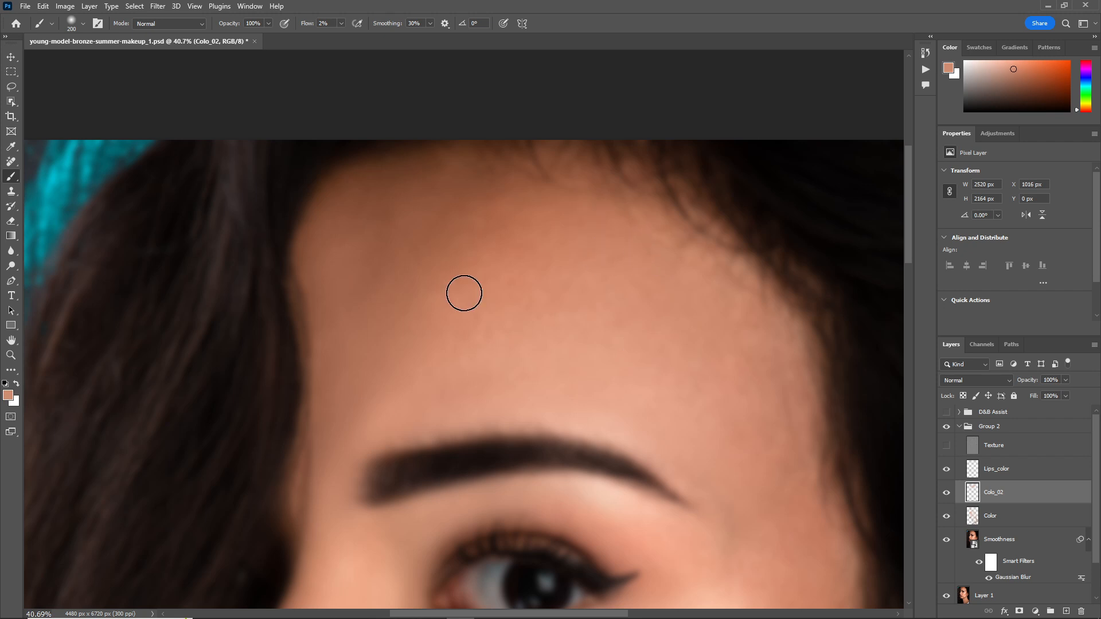
pyautogui.moveTo(749, 404); pyautogui.dragTo(648, 291)
pyautogui.keyDown('alt'); pyautogui.click(672, 350); pyautogui.keyUp('alt')
pyautogui.keyDown('alt'); pyautogui.click(647, 237); pyautogui.keyUp('alt')
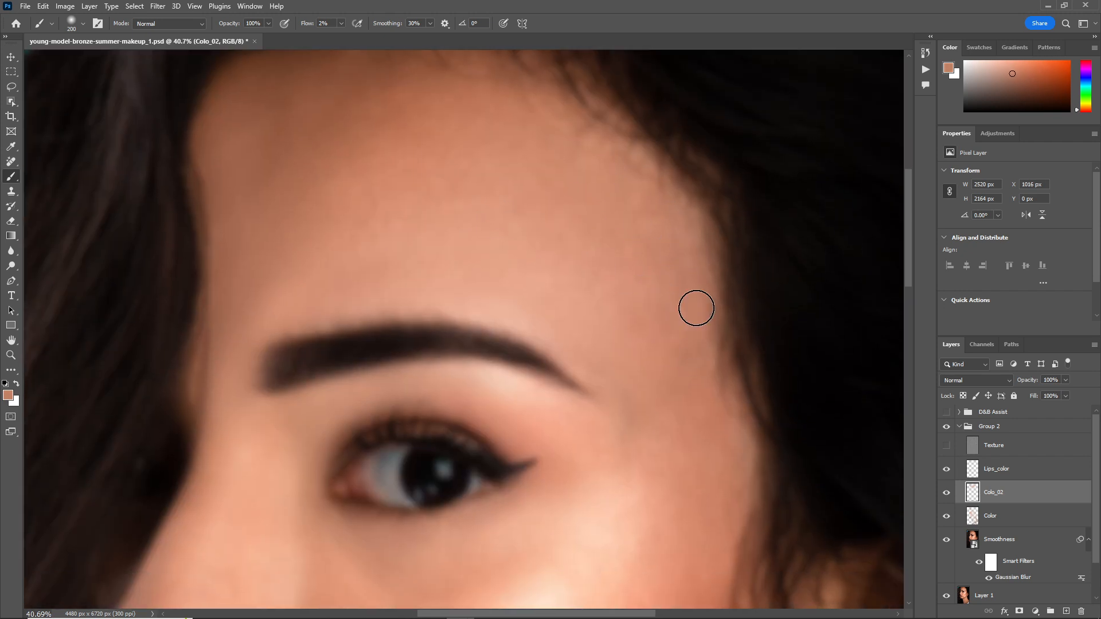
pyautogui.keyDown('alt'); pyautogui.click(661, 222); pyautogui.keyUp('alt')
pyautogui.moveTo(682, 240)
pyautogui.mouseDown()
pyautogui.moveTo(693, 361)
pyautogui.moveTo(646, 332)
pyautogui.moveTo(585, 401)
pyautogui.mouseUp()
pyautogui.keyDown('alt'); pyautogui.click(666, 374); pyautogui.keyUp('alt')
pyautogui.keyDown('alt'); pyautogui.click(682, 324); pyautogui.keyUp('alt')
# Smooth the skin beside the eye's outer corner and across the upper cheekbone with sampled tones
pyautogui.scroll(-4, 656, 285)
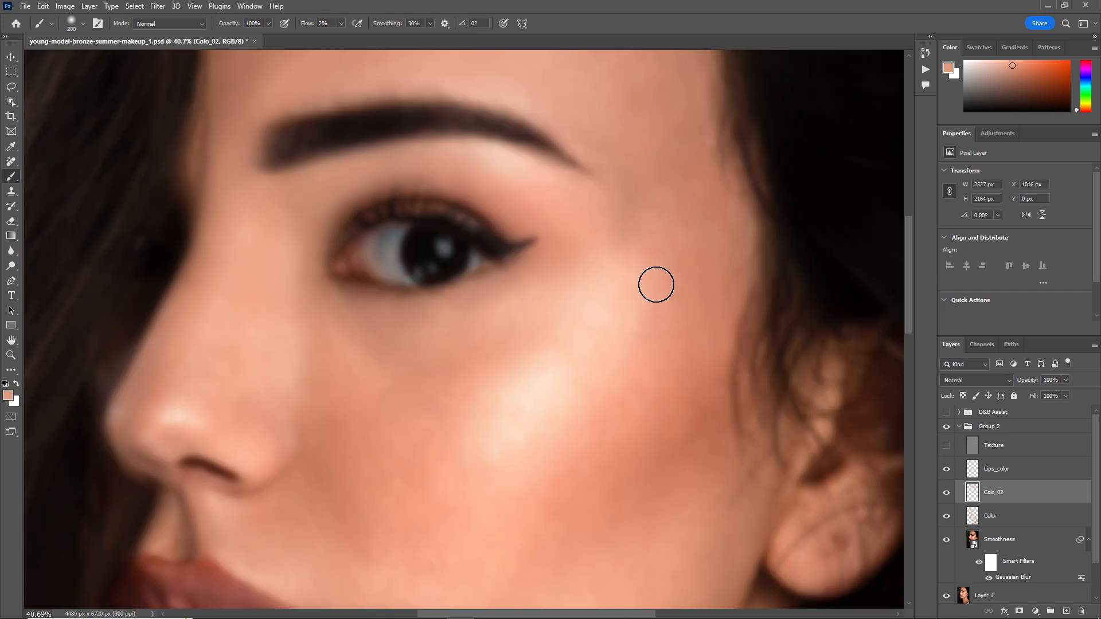
pyautogui.moveTo(709, 301); pyautogui.dragTo(616, 394)
pyautogui.keyDown('alt'); pyautogui.click(574, 260); pyautogui.keyUp('alt')
pyautogui.moveTo(604, 268); pyautogui.dragTo(422, 371)
pyautogui.keyDown('alt'); pyautogui.click(539, 346); pyautogui.keyUp('alt')
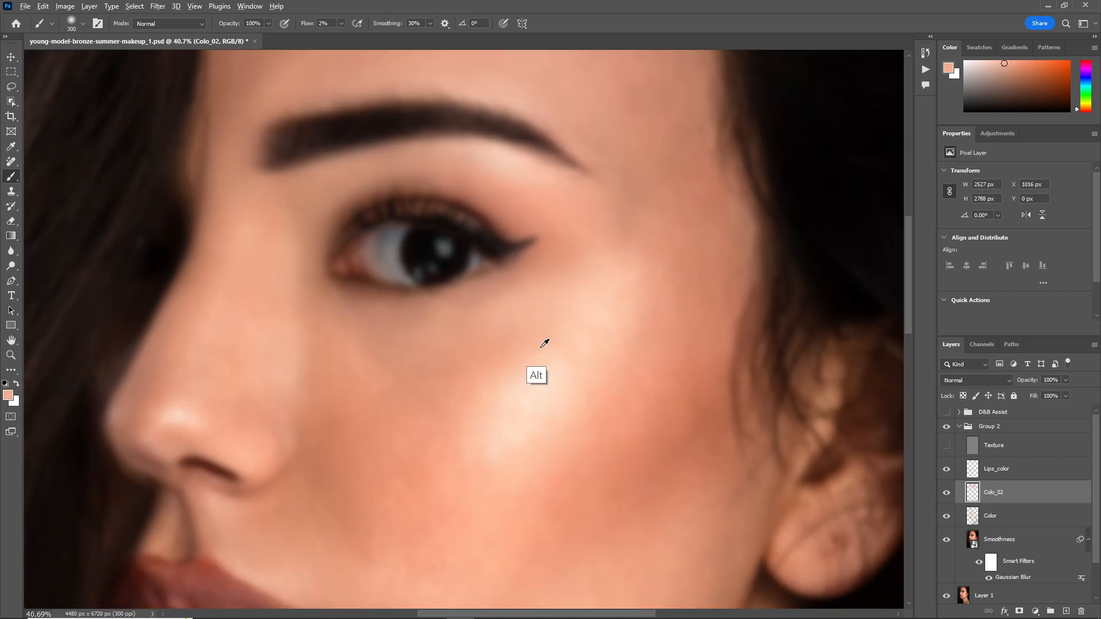
pyautogui.moveTo(908, 322); pyautogui.dragTo(908, 336)
pyautogui.keyDown('alt'); pyautogui.click(642, 281); pyautogui.keyUp('alt')
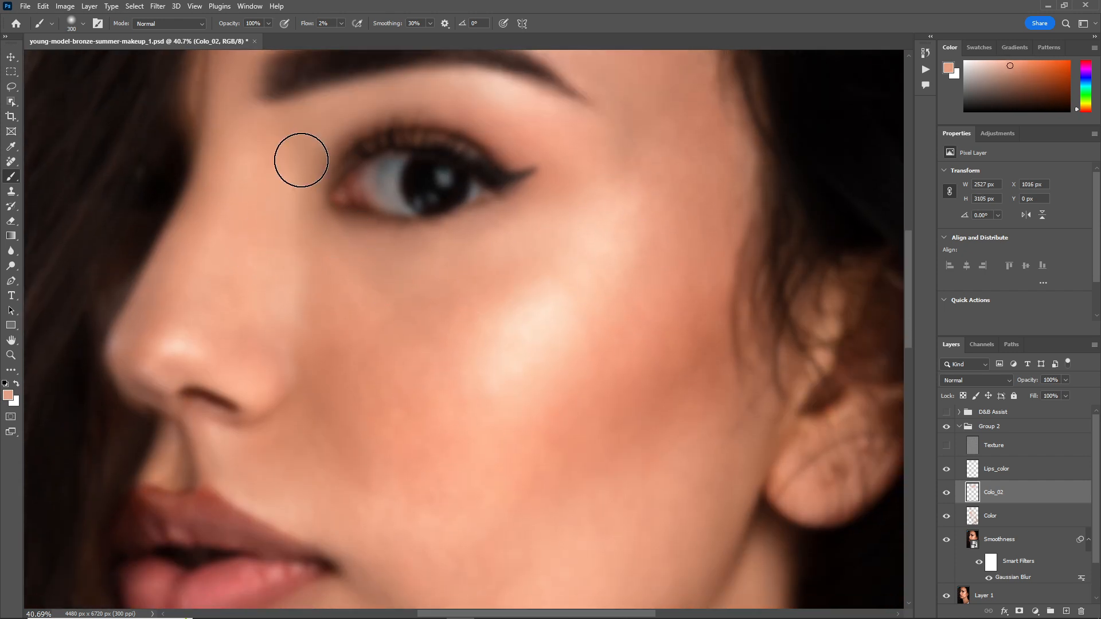
# Even out the under-eye area and soften the cheekbone highlight's transition into the blush using a 300 px brush
pyautogui.keyDown('alt'); pyautogui.click(340, 362); pyautogui.keyUp('alt')
pyautogui.moveTo(340, 362); pyautogui.dragTo(572, 227)
pyautogui.keyDown('alt'); pyautogui.click(522, 403); pyautogui.keyUp('alt')
pyautogui.moveTo(521, 403)
pyautogui.mouseDown()
pyautogui.moveTo(615, 222)
pyautogui.moveTo(623, 176)
pyautogui.mouseUp()
pyautogui.keyDown('alt'); pyautogui.click(615, 308); pyautogui.keyUp('alt')
pyautogui.moveTo(614, 308)
pyautogui.mouseDown()
pyautogui.moveTo(517, 436)
pyautogui.moveTo(680, 404)
pyautogui.mouseUp()
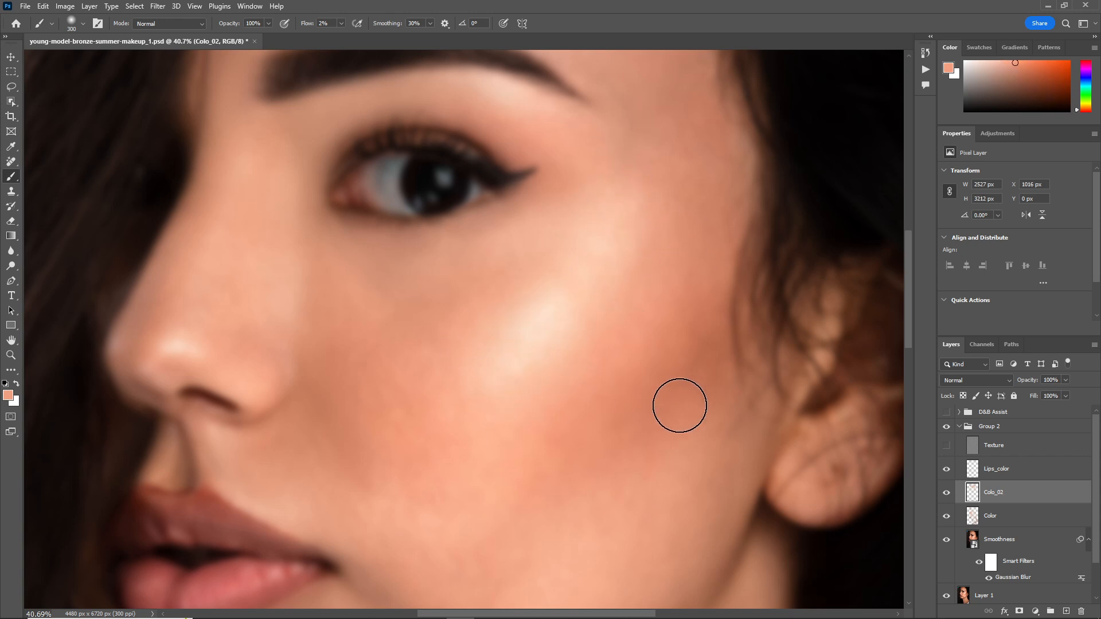
# Blend the lower edge of the cheek blush with sampled skin tones
pyautogui.moveTo(908, 324); pyautogui.dragTo(909, 348)
pyautogui.moveTo(687, 277)
pyautogui.mouseDown()
pyautogui.moveTo(624, 308)
pyautogui.moveTo(669, 317)
pyautogui.moveTo(591, 340)
pyautogui.mouseUp()
pyautogui.keyDown('alt'); pyautogui.click(685, 261); pyautogui.keyUp('alt')
pyautogui.keyDown('alt'); pyautogui.click(592, 296); pyautogui.keyUp('alt')
pyautogui.moveTo(592, 295); pyautogui.dragTo(633, 279)
# Smooth the skin beside the nose and between the nose and mouth with sampled tones
pyautogui.moveTo(909, 321); pyautogui.dragTo(911, 343)
pyautogui.keyDown('alt'); pyautogui.click(481, 214); pyautogui.keyUp('alt')
pyautogui.moveTo(481, 214)
pyautogui.mouseDown()
pyautogui.moveTo(394, 258)
pyautogui.moveTo(377, 288)
pyautogui.mouseUp()
pyautogui.keyDown('alt'); pyautogui.click(392, 159); pyautogui.keyUp('alt')
pyautogui.moveTo(908, 334); pyautogui.dragTo(908, 305)
pyautogui.keyDown('alt'); pyautogui.click(341, 248); pyautogui.keyUp('alt')
pyautogui.moveTo(341, 248)
pyautogui.mouseDown()
pyautogui.moveTo(326, 302)
pyautogui.moveTo(359, 401)
pyautogui.mouseUp()
# Even out the lower cheek toward the jaw with a larger brush and sampled skin tones
pyautogui.moveTo(909, 361); pyautogui.dragTo(909, 383)
pyautogui.keyDown('alt'); pyautogui.click(665, 341); pyautogui.keyUp('alt')
pyautogui.moveTo(620, 295); pyautogui.dragTo(620, 347)
pyautogui.press(']')
pyautogui.press(']')
pyautogui.keyDown('alt'); pyautogui.click(634, 293); pyautogui.keyUp('alt')
pyautogui.moveTo(695, 177)
pyautogui.mouseDown()
pyautogui.moveTo(671, 217)
pyautogui.moveTo(646, 203)
pyautogui.mouseUp()
pyautogui.keyDown('alt'); pyautogui.click(641, 128); pyautogui.keyUp('alt')
pyautogui.moveTo(641, 128)
pyautogui.mouseDown()
pyautogui.moveTo(540, 256)
pyautogui.moveTo(538, 328)
pyautogui.mouseUp()
pyautogui.keyDown('alt'); pyautogui.click(676, 254); pyautogui.keyUp('alt')
pyautogui.moveTo(676, 254)
pyautogui.mouseDown()
pyautogui.moveTo(512, 397)
pyautogui.moveTo(625, 425)
pyautogui.moveTo(437, 301)
pyautogui.moveTo(430, 411)
pyautogui.moveTo(581, 339)
pyautogui.moveTo(557, 362)
pyautogui.mouseUp()
pyautogui.keyDown('alt'); pyautogui.click(659, 254); pyautogui.keyUp('alt')
# Blend the chin and jawline with sampled tones using a 250 px brush
pyautogui.scroll(-2, 539, 306)
pyautogui.keyDown('alt'); pyautogui.click(539, 252); pyautogui.keyUp('alt')
pyautogui.moveTo(539, 251)
pyautogui.mouseDown()
pyautogui.moveTo(354, 350)
pyautogui.moveTo(377, 337)
pyautogui.mouseUp()
pyautogui.press('[')
pyautogui.press('[')
pyautogui.press('[')
pyautogui.moveTo(541, 437); pyautogui.dragTo(693, 422)
pyautogui.moveTo(420, 366)
pyautogui.mouseDown()
pyautogui.moveTo(413, 340)
pyautogui.moveTo(472, 291)
pyautogui.mouseUp()
pyautogui.keyDown('alt'); pyautogui.click(500, 296); pyautogui.keyUp('alt')
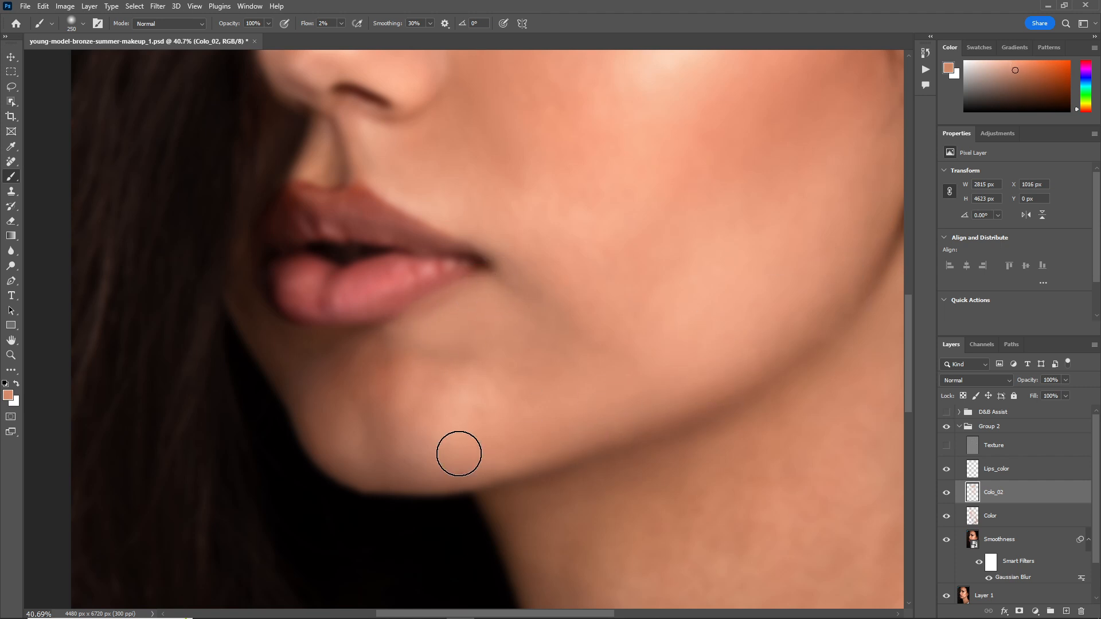
pyautogui.keyDown('alt'); pyautogui.click(427, 325); pyautogui.keyUp('alt')
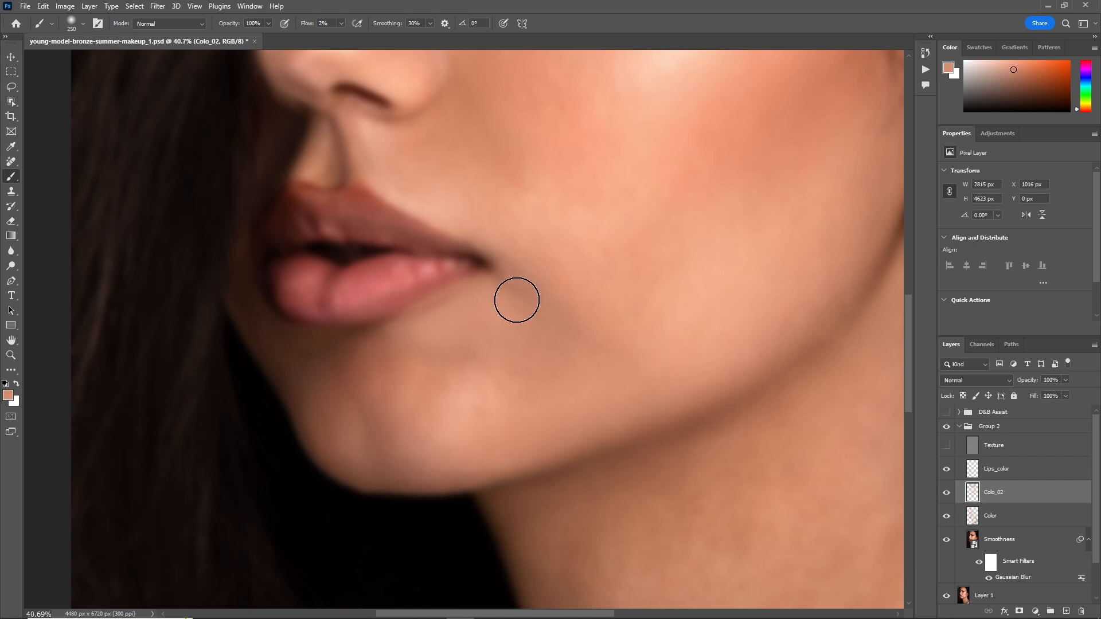
pyautogui.keyDown('alt'); pyautogui.click(337, 450); pyautogui.keyUp('alt')
pyautogui.keyDown('alt'); pyautogui.click(400, 366); pyautogui.keyUp('alt')
# Smooth the shaded chin edge, the skin below the lower lip and the mouth corner using a 150 px brush
pyautogui.moveTo(437, 304)
pyautogui.mouseDown()
pyautogui.moveTo(429, 327)
pyautogui.moveTo(482, 286)
pyautogui.moveTo(322, 359)
pyautogui.mouseUp()
pyautogui.press('[')
pyautogui.press('[')
pyautogui.keyDown('alt'); pyautogui.click(284, 356); pyautogui.keyUp('alt')
pyautogui.moveTo(251, 319); pyautogui.dragTo(250, 298)
pyautogui.keyDown('alt'); pyautogui.click(299, 363); pyautogui.keyUp('alt')
pyautogui.moveTo(303, 360); pyautogui.dragTo(341, 341)
pyautogui.keyDown('alt'); pyautogui.click(260, 313); pyautogui.keyUp('alt')
pyautogui.moveTo(266, 325); pyautogui.dragTo(397, 326)
pyautogui.keyDown('alt'); pyautogui.click(463, 306); pyautogui.keyUp('alt')
pyautogui.keyDown('alt'); pyautogui.click(507, 301); pyautogui.keyUp('alt')
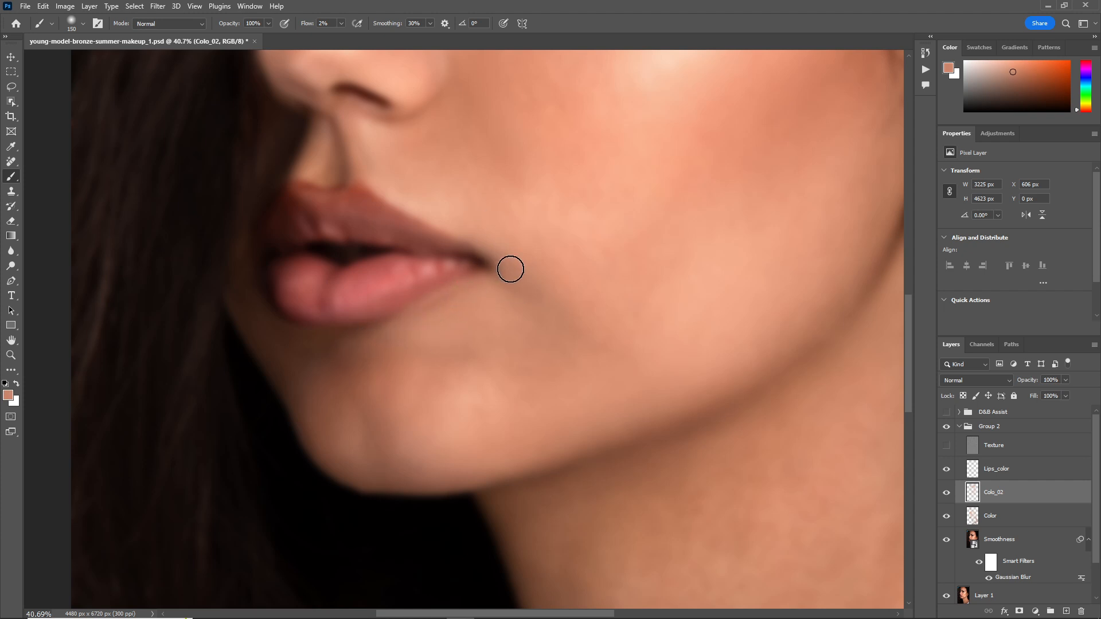
# Touch up the skin above the upper lip and around the nose with sampled tones
pyautogui.keyDown('alt'); pyautogui.click(379, 174); pyautogui.keyUp('alt')
pyautogui.moveTo(909, 350); pyautogui.dragTo(912, 304)
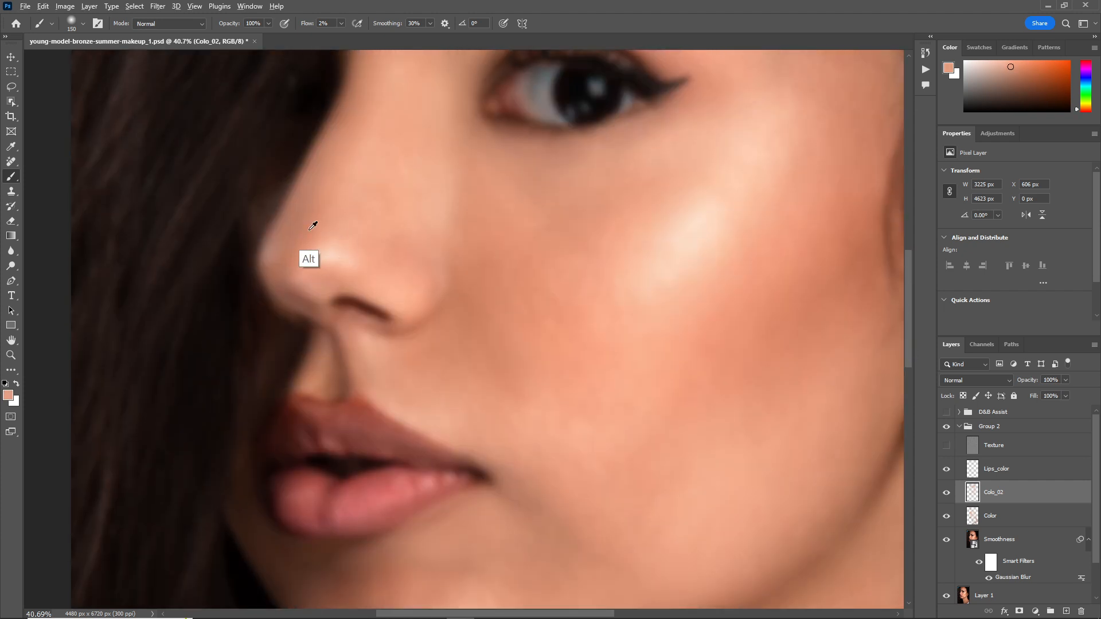
pyautogui.keyDown('alt'); pyautogui.click(355, 263); pyautogui.keyUp('alt')
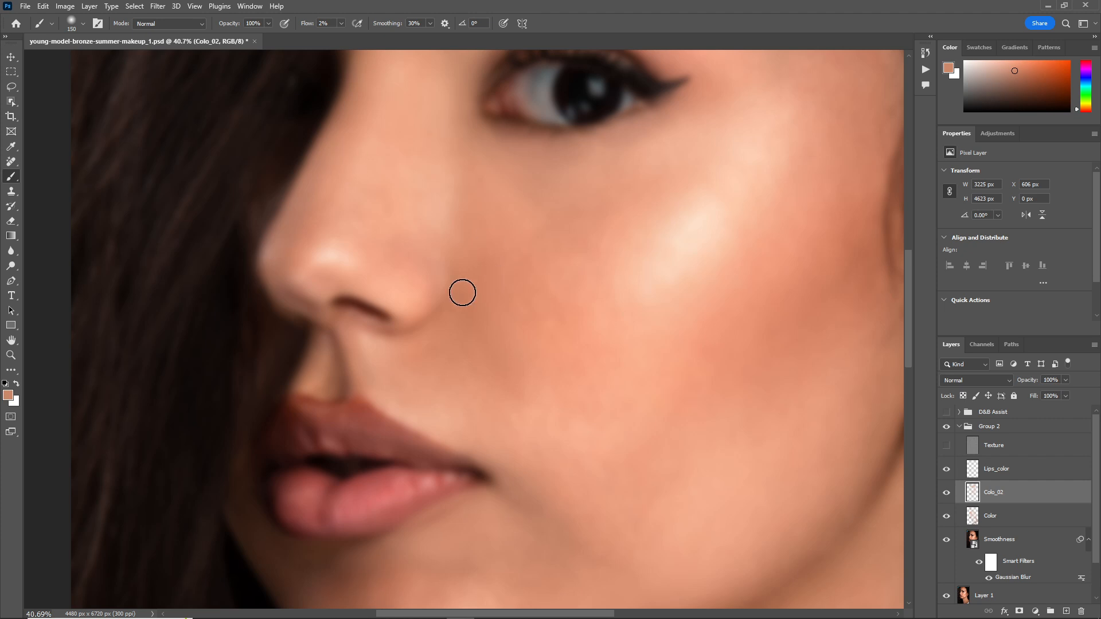
# Compare the whole portrait with and without the Colo_02 layer and save the document
pyautogui.press('z')
pyautogui.moveTo(527, 290); pyautogui.dragTo(334, 303)
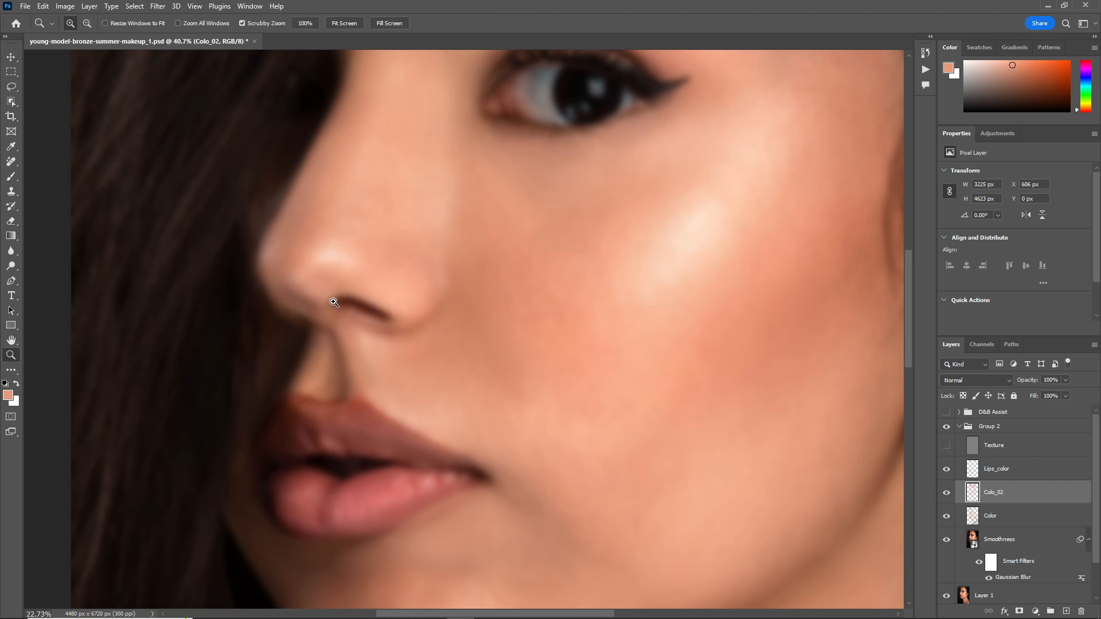
pyautogui.moveTo(585, 460)
pyautogui.mouseDown()
pyautogui.moveTo(634, 457)
pyautogui.moveTo(531, 405)
pyautogui.moveTo(568, 405)
pyautogui.mouseUp()
pyautogui.press('b')
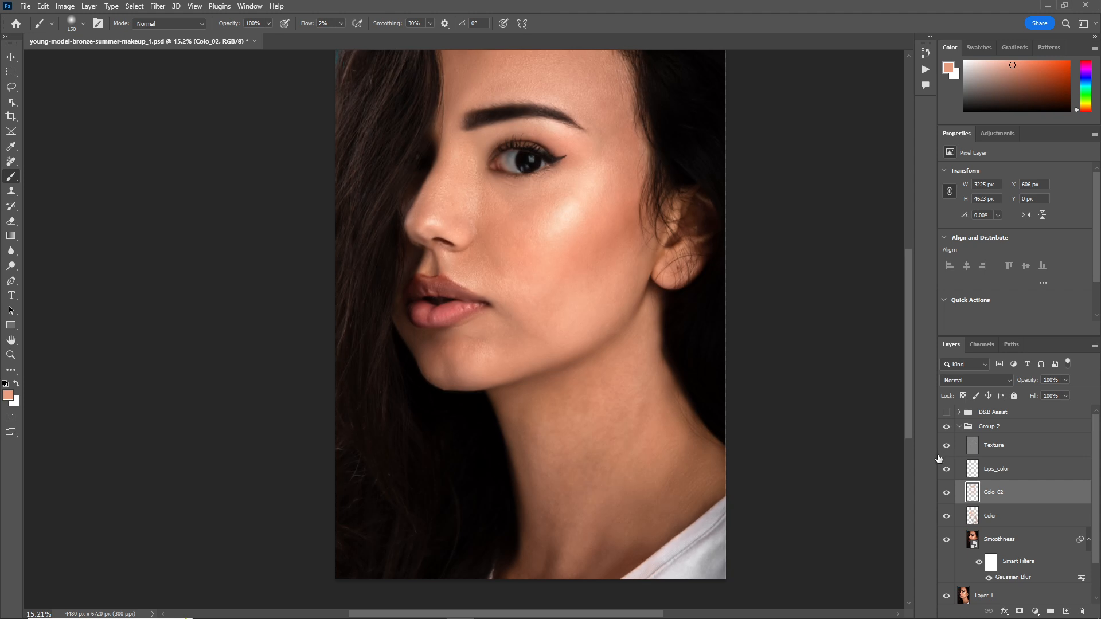
pyautogui.click(945, 493)
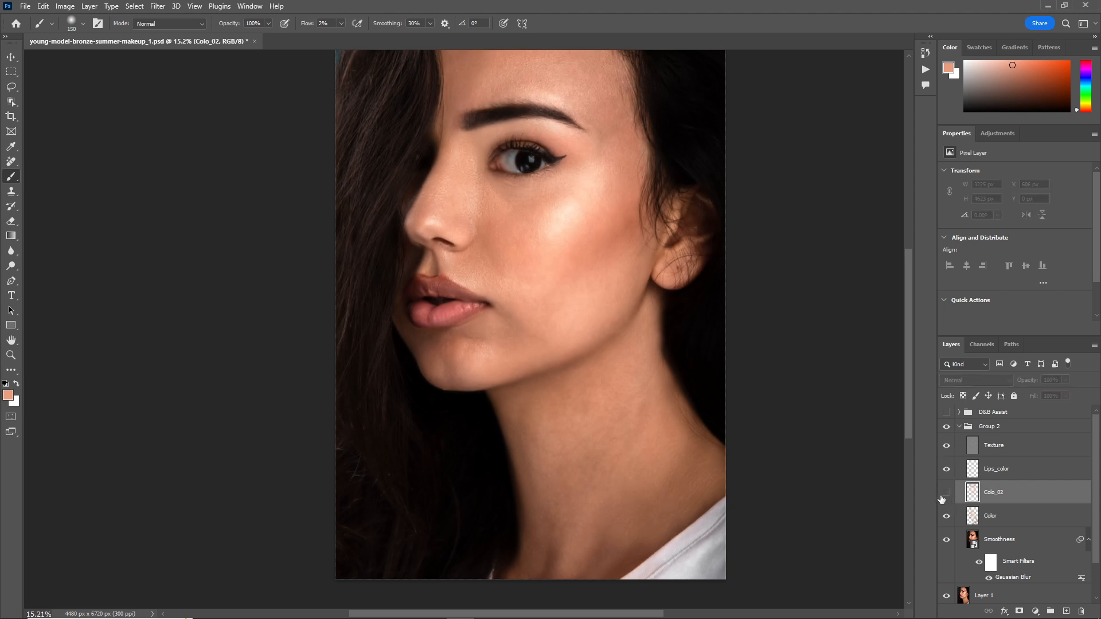
pyautogui.click(943, 494)
pyautogui.click(940, 496)
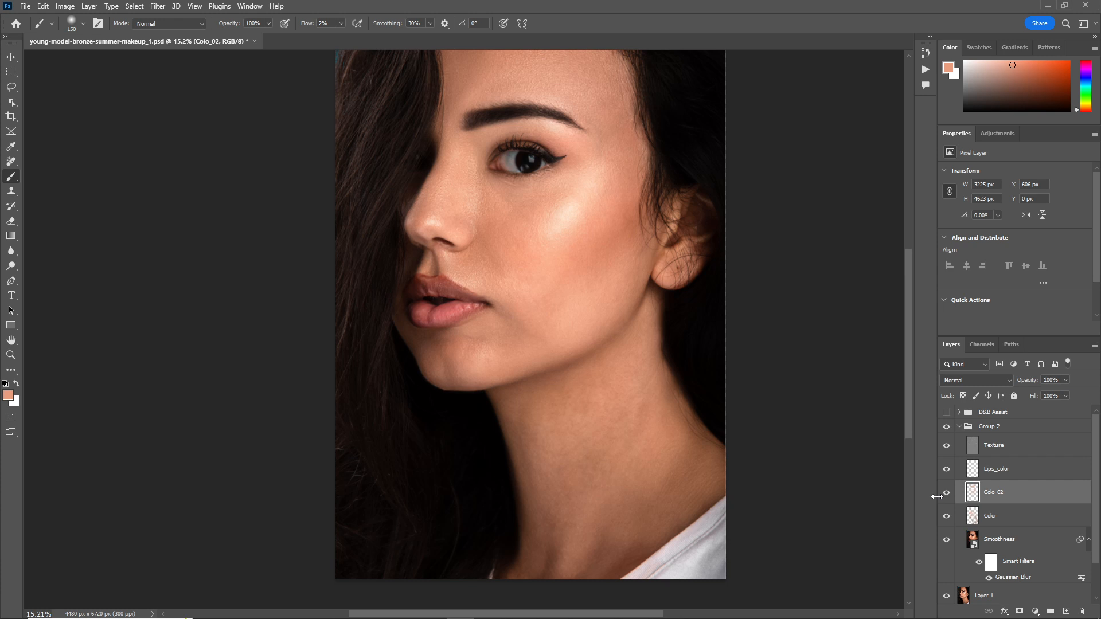
pyautogui.hotkey('ctrl', 's')
pyautogui.click(945, 497)
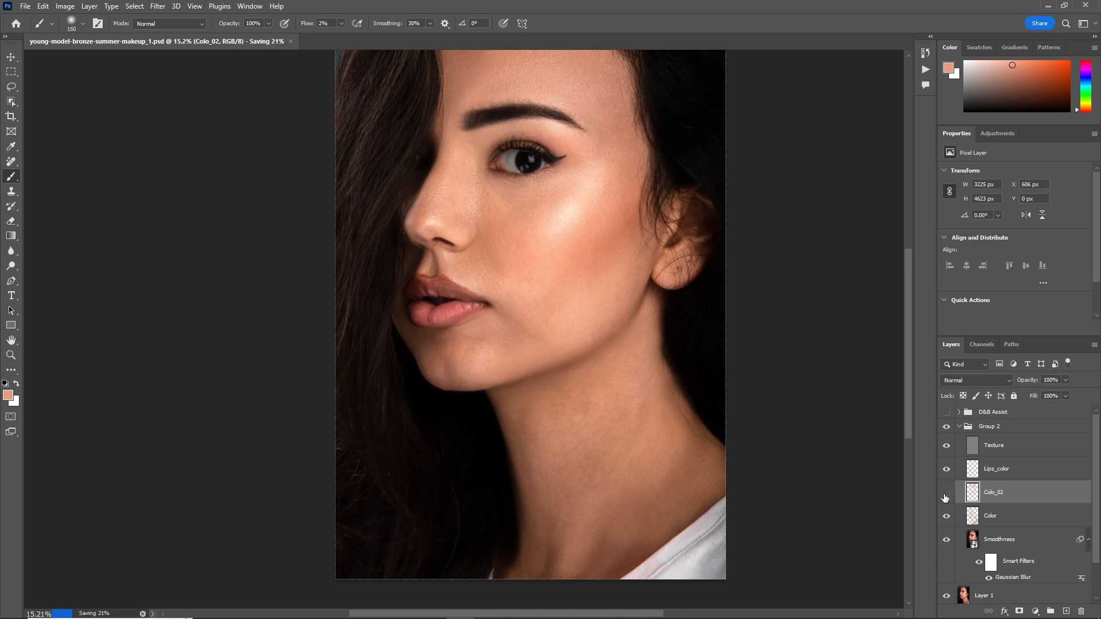
pyautogui.click(943, 497)
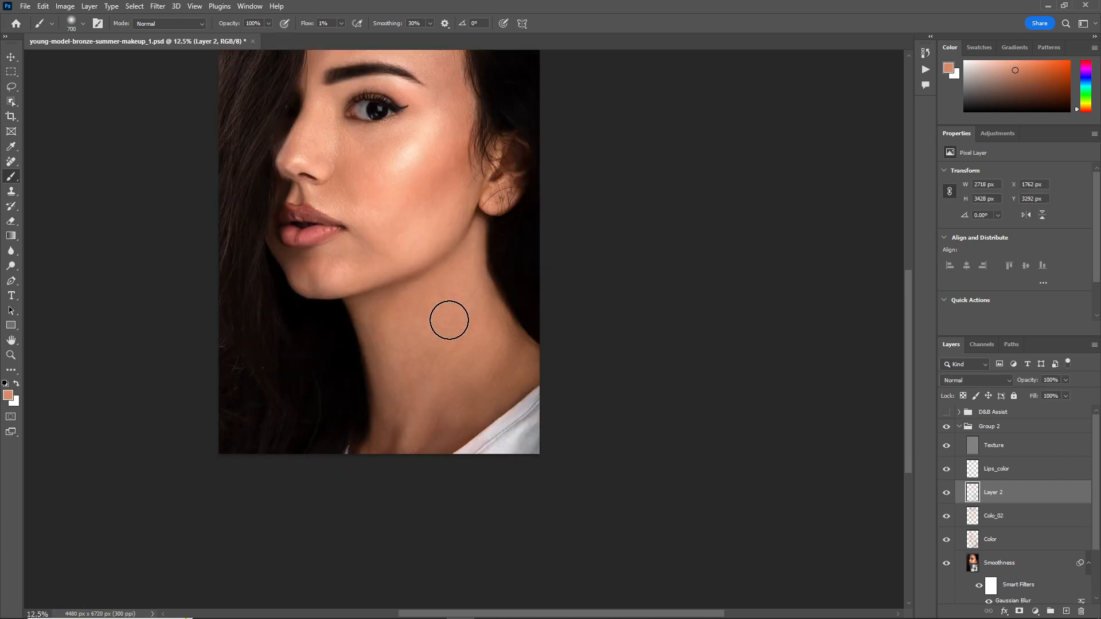
# Paint sampled tones over the neck on Layer 2 at 1% flow, compare the result and adjust the layer's opacity
pyautogui.keyDown('alt'); pyautogui.click(445, 405); pyautogui.keyUp('alt')
pyautogui.moveTo(446, 405)
pyautogui.mouseDown()
pyautogui.moveTo(518, 356)
pyautogui.moveTo(495, 390)
pyautogui.mouseUp()
pyautogui.keyDown('alt'); pyautogui.click(517, 350); pyautogui.keyUp('alt')
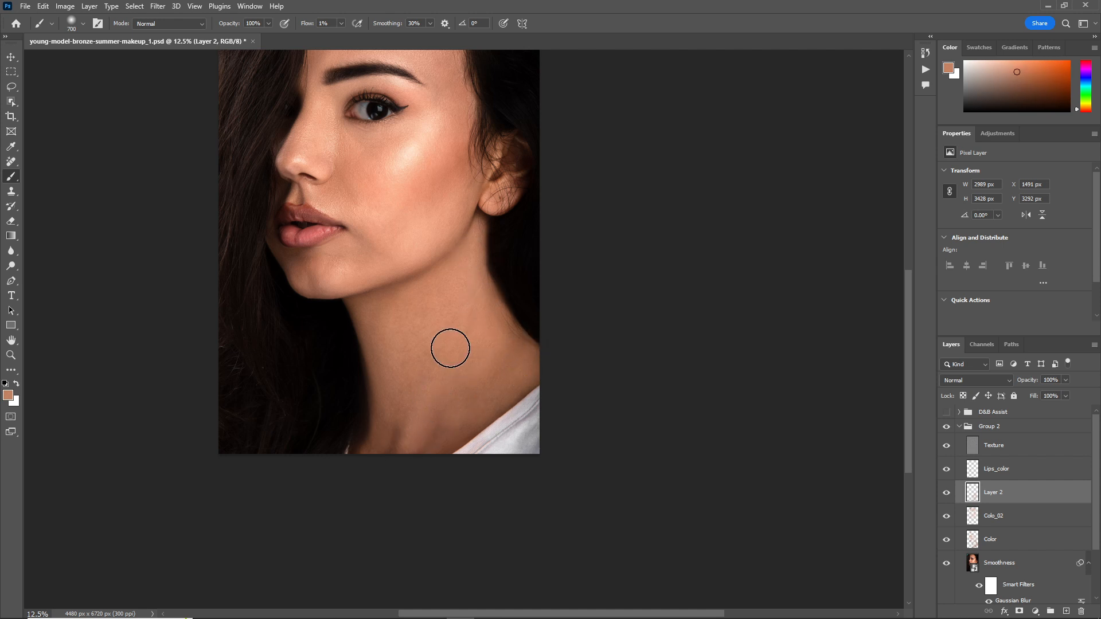
pyautogui.click(945, 494)
pyautogui.click(945, 497)
pyautogui.click(1016, 382)
pyautogui.moveTo(1019, 384); pyautogui.dragTo(1019, 384)
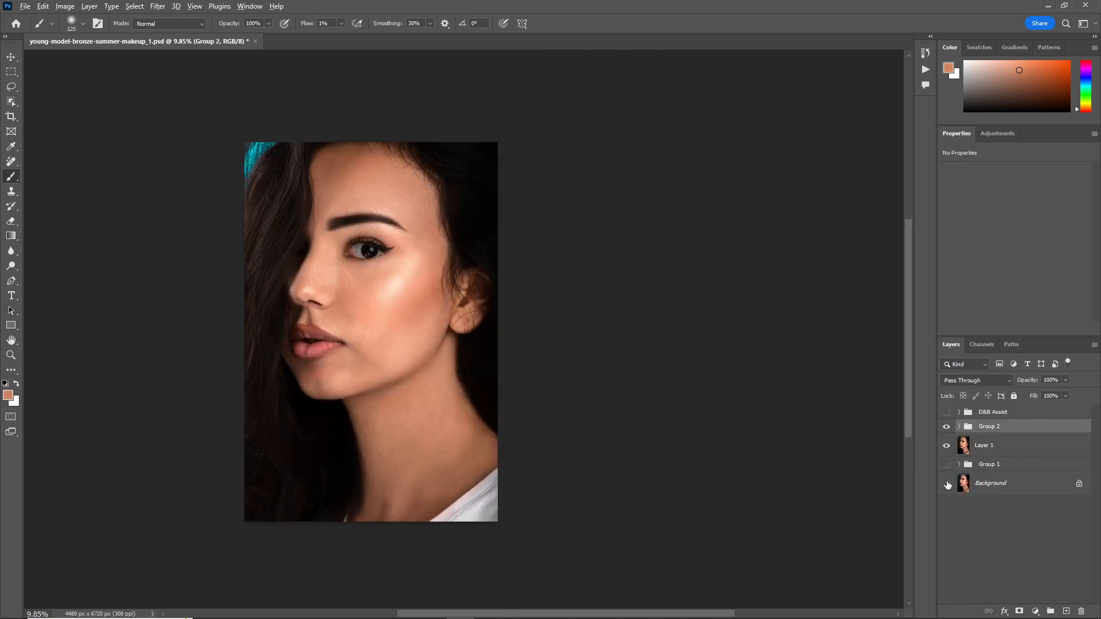
# Compare the retouched portrait with the original Background layer shown alone
pyautogui.keyDown('alt'); pyautogui.click(946, 484); pyautogui.keyUp('alt')
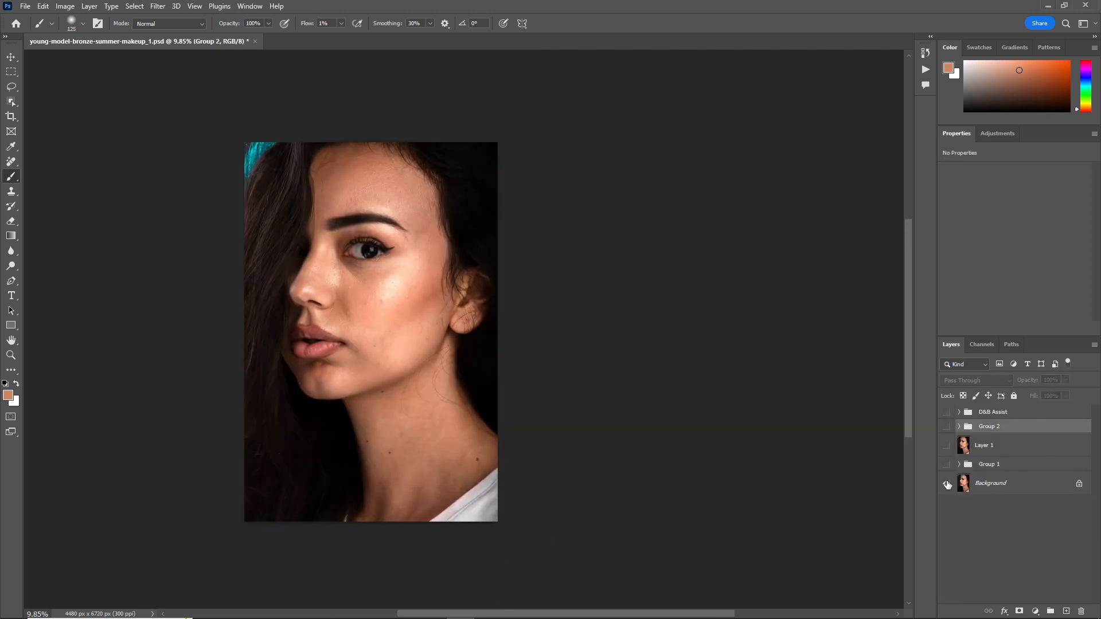
pyautogui.keyDown('alt'); pyautogui.click(946, 483); pyautogui.keyUp('alt')
pyautogui.keyDown('alt'); pyautogui.click(946, 483); pyautogui.keyUp('alt')
pyautogui.keyDown('alt'); pyautogui.click(945, 483); pyautogui.keyUp('alt')
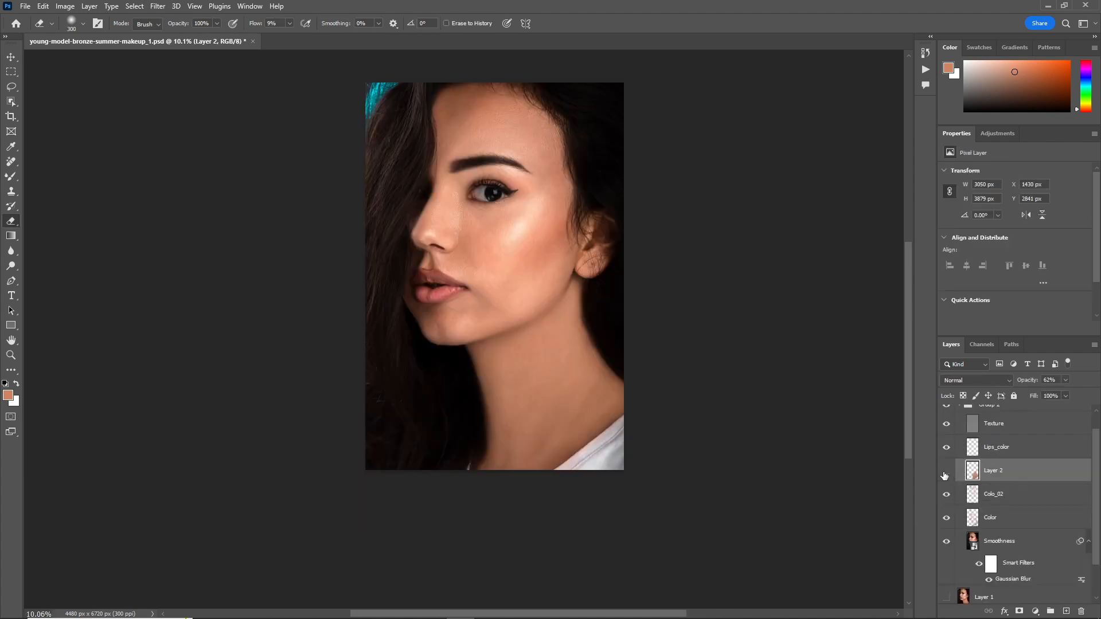
# Compare the portrait with and without Layer 2 and fine-tune that layer's opacity
pyautogui.click(944, 476)
pyautogui.click(943, 476)
pyautogui.moveTo(1029, 384); pyautogui.dragTo(1026, 384)
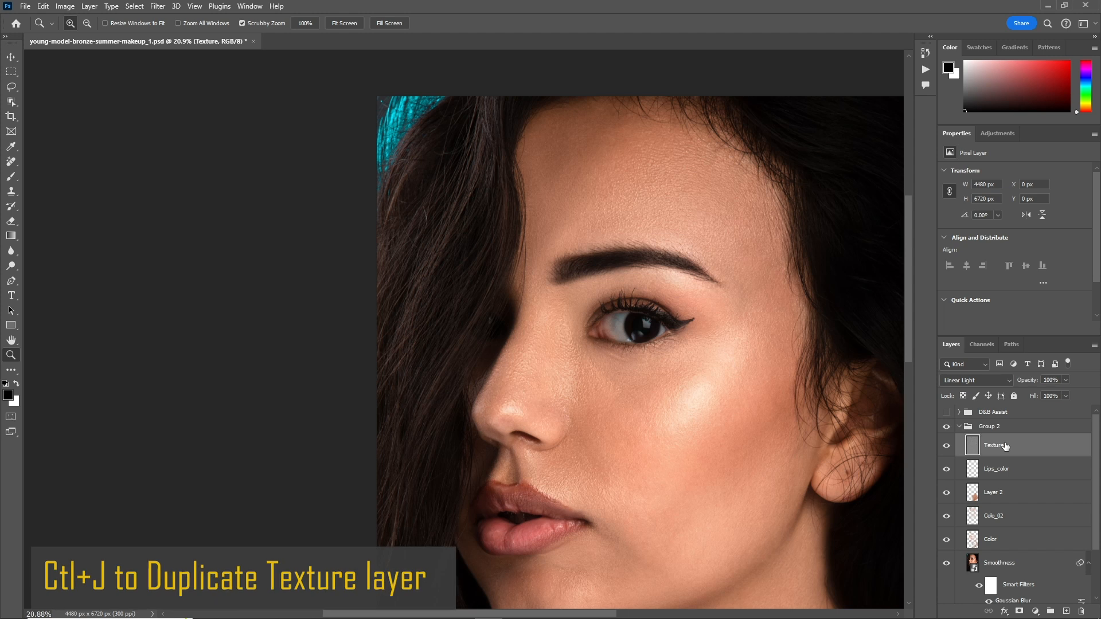
# Duplicate the Texture layer, set the copy's opacity to 68% and give it an inverted black layer mask
pyautogui.hotkey('ctrl', 'j')
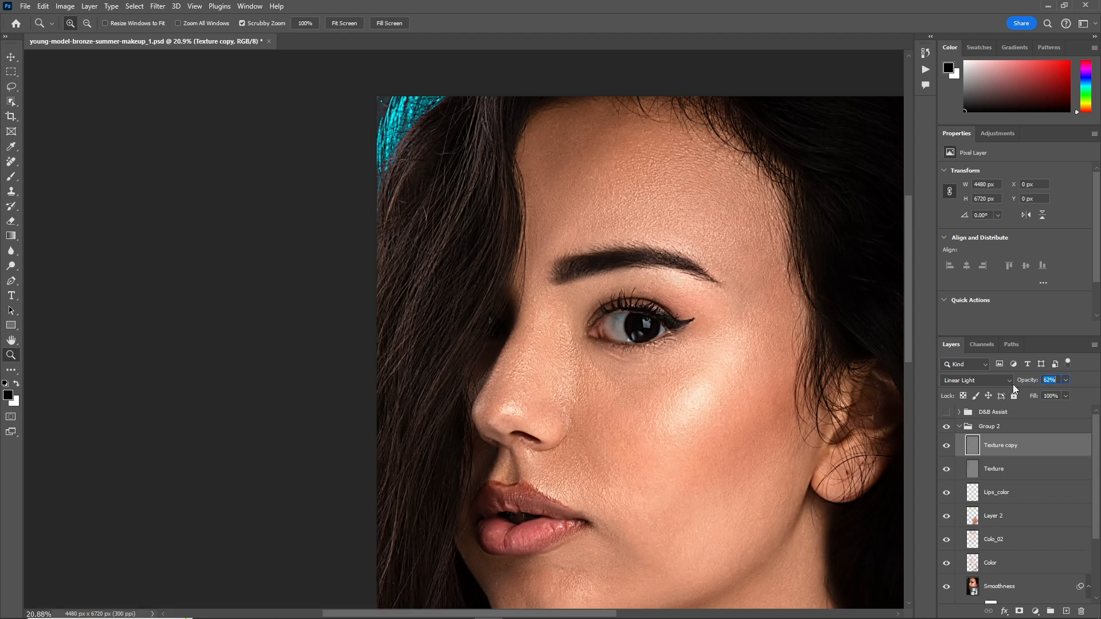
pyautogui.click(1019, 611)
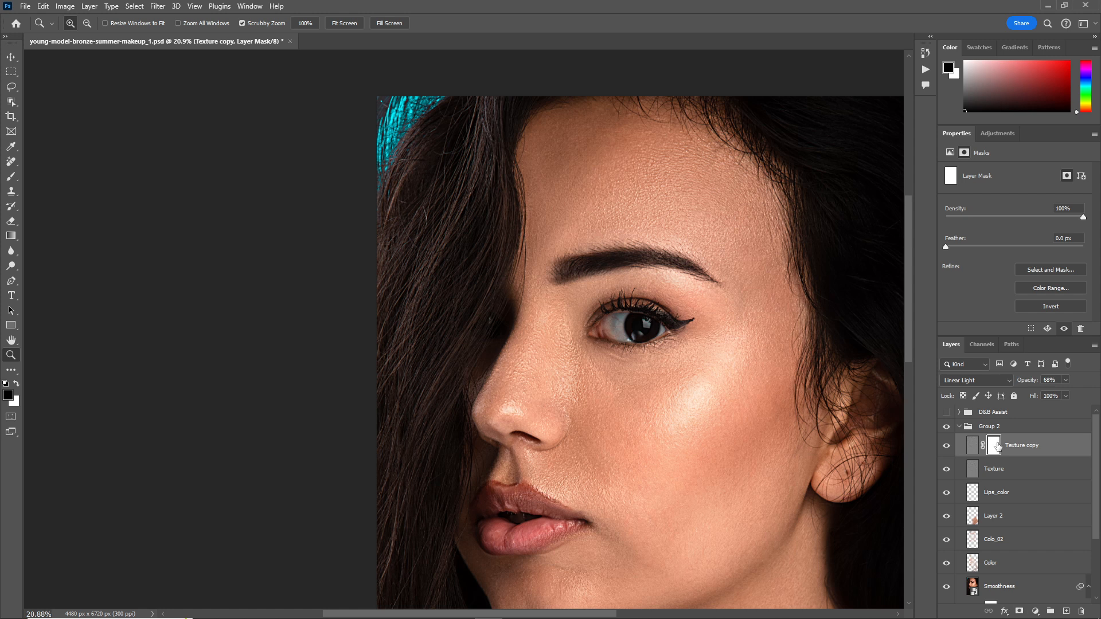
pyautogui.hotkey('ctrl', 'i')
# Reveal the extra texture around the eye by painting the Texture copy mask with a white soft brush at 29% opacity
pyautogui.press('b')
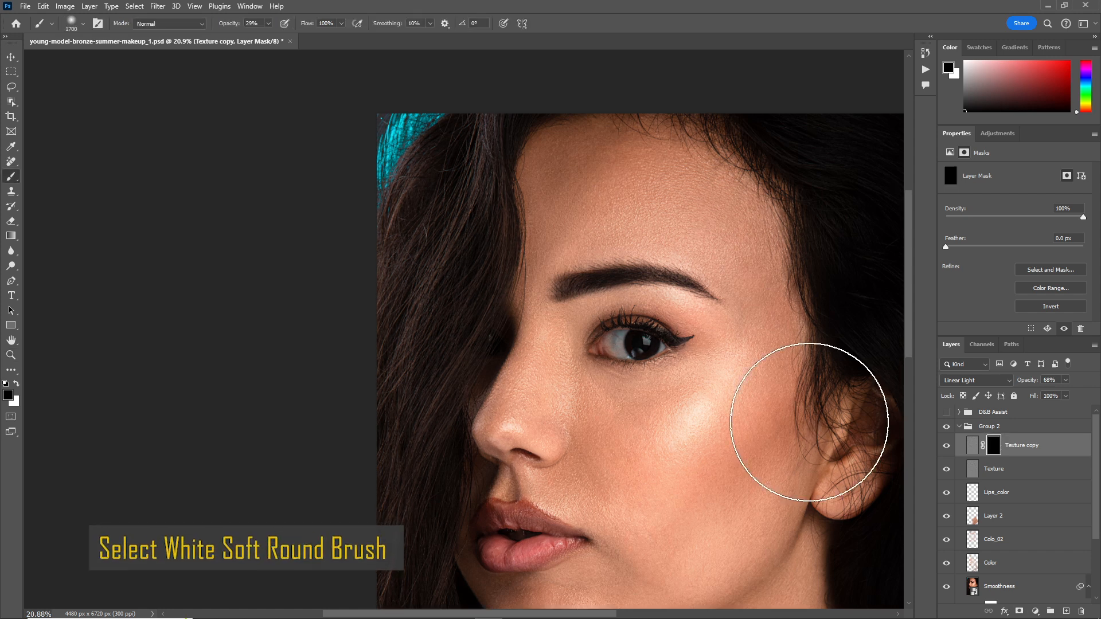
pyautogui.click(17, 384)
pyautogui.moveTo(647, 330)
pyautogui.mouseDown()
pyautogui.moveTo(641, 344)
pyautogui.moveTo(627, 289)
pyautogui.moveTo(609, 301)
pyautogui.mouseUp()
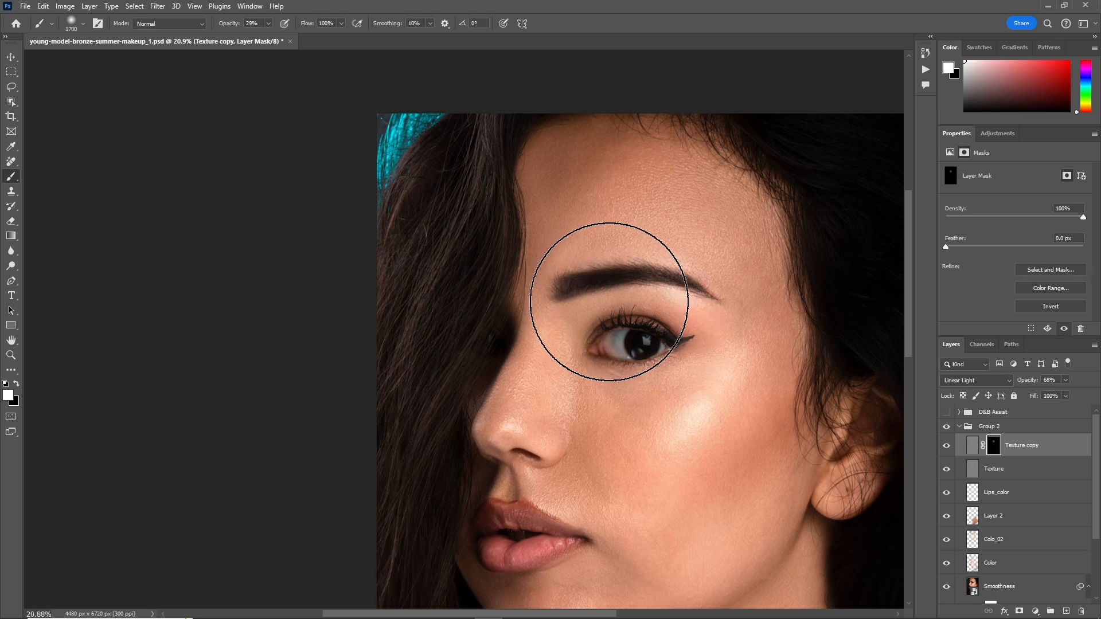
# Reduce the brush to 800 px and reveal more texture across the face on the Texture copy mask
pyautogui.press('[')
pyautogui.press('[')
pyautogui.press('[')
pyautogui.press('[')
pyautogui.press('[')
pyautogui.press('[')
pyautogui.press('[')
pyautogui.press('[')
pyautogui.press('[')
pyautogui.press('[')
pyautogui.press('[')
pyautogui.press('[')
pyautogui.press('[')
pyautogui.press('[')
pyautogui.press('[')
pyautogui.press('[')
pyautogui.press(']')
pyautogui.press(']')
pyautogui.press(']')
pyautogui.press(']')
pyautogui.press(']')
pyautogui.press(']')
pyautogui.press(']')
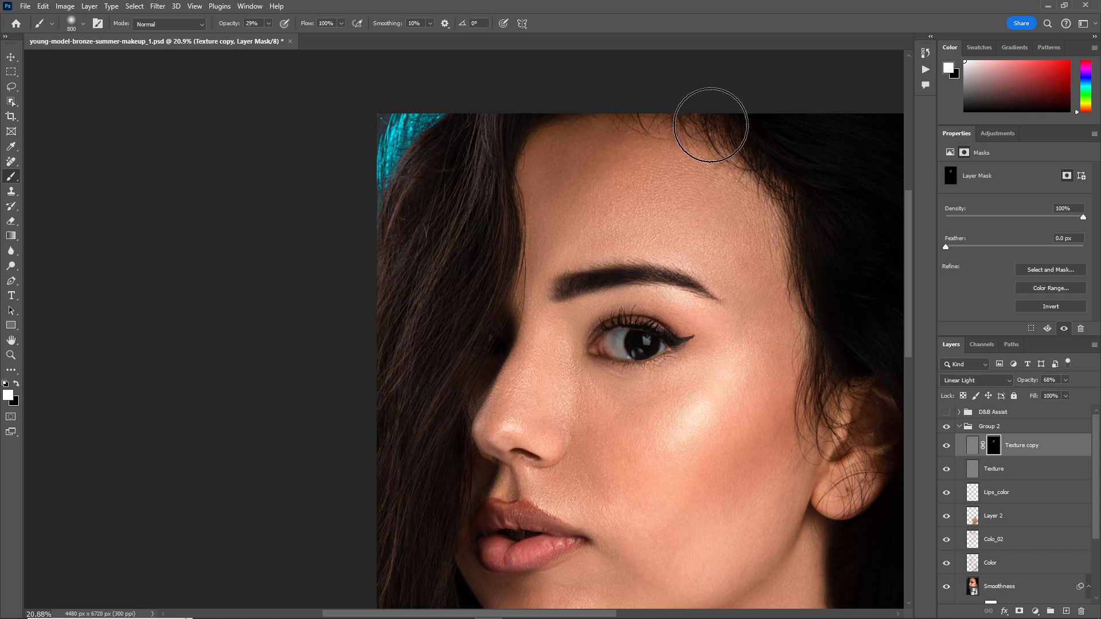
pyautogui.moveTo(906, 354); pyautogui.dragTo(907, 397)
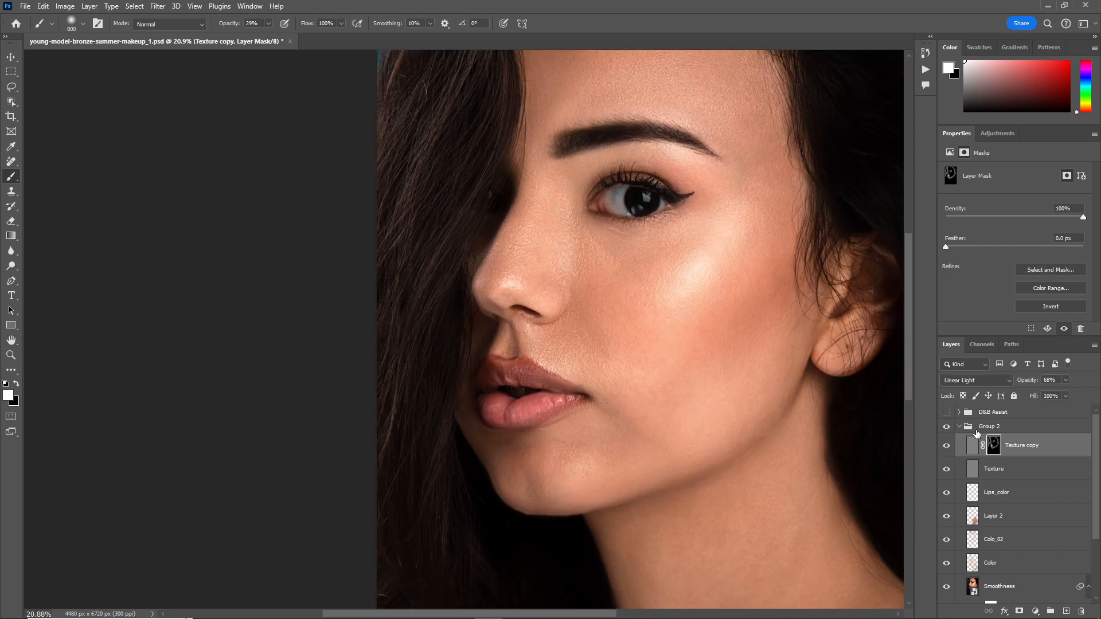
# Raise the brush opacity to 46% and strengthen the revealed facial texture on the Texture copy mask
pyautogui.press('4')
pyautogui.press('6')
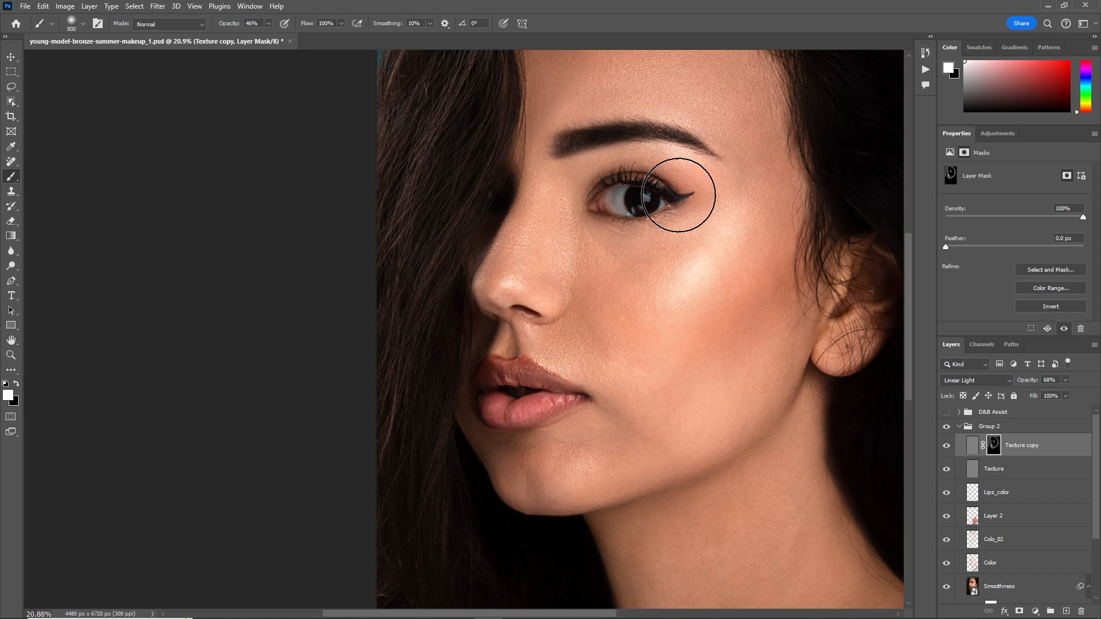
pyautogui.moveTo(908, 390); pyautogui.dragTo(911, 377)
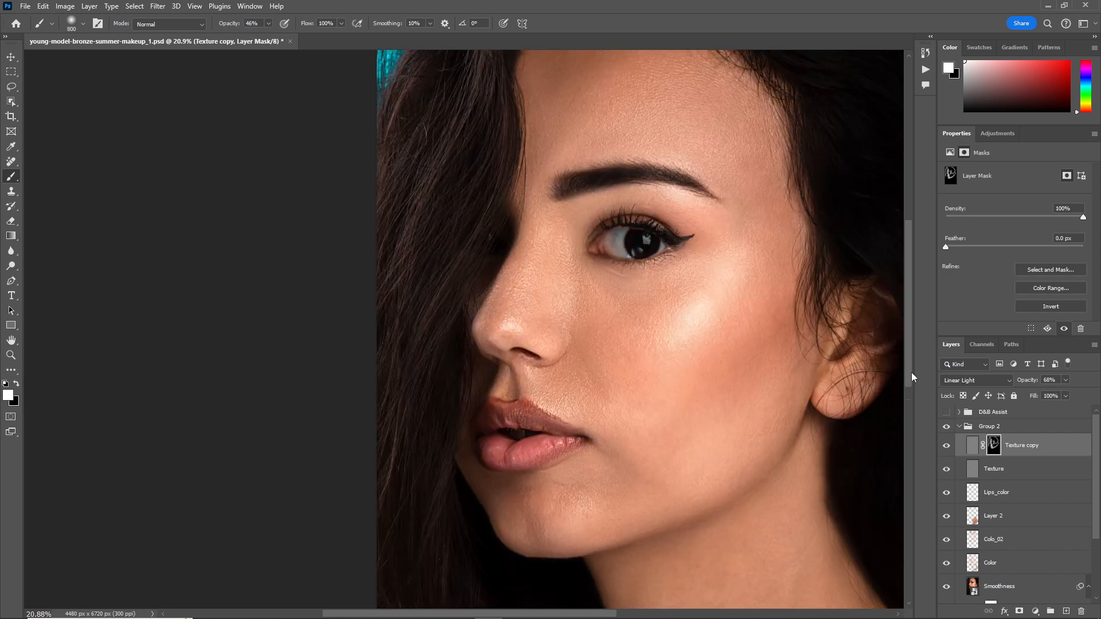
pyautogui.scroll(3, 811, 399)
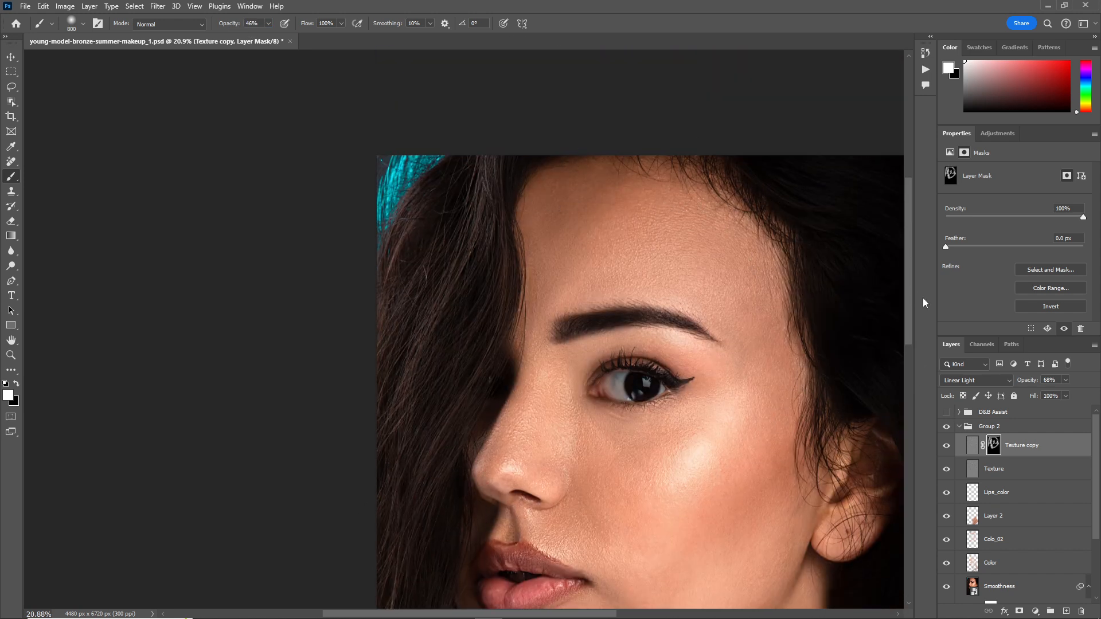
pyautogui.scroll(-2, 831, 344)
# Set the Texture copy layer's opacity to 44% and its mask feather to 1.4 px, and compare it shown and hidden
pyautogui.moveTo(1035, 382); pyautogui.dragTo(1025, 385)
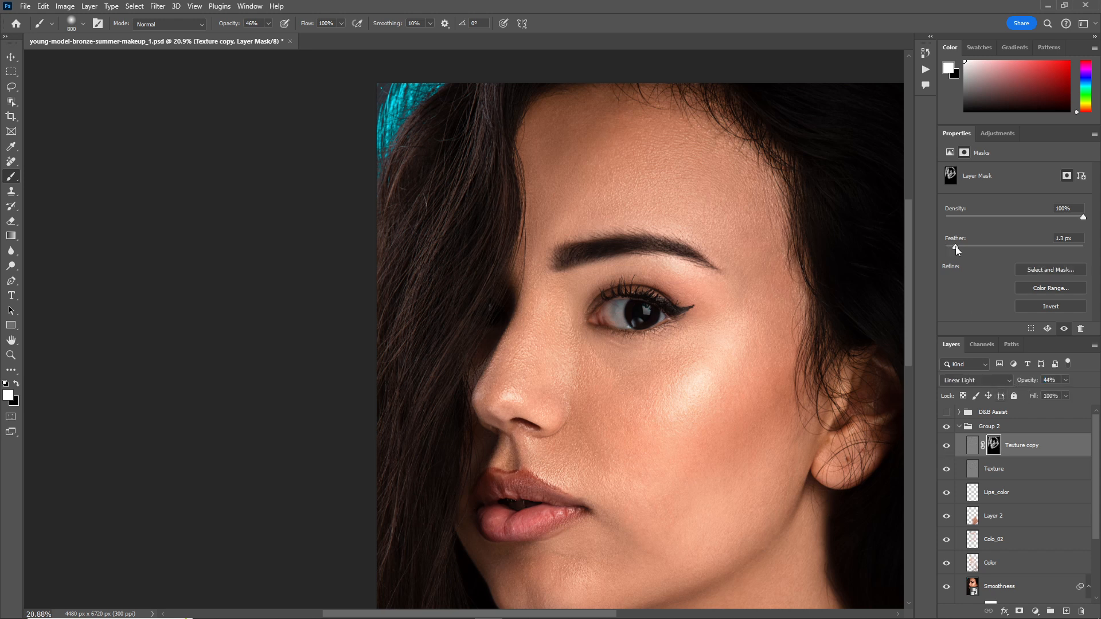
pyautogui.click(947, 446)
pyautogui.click(947, 448)
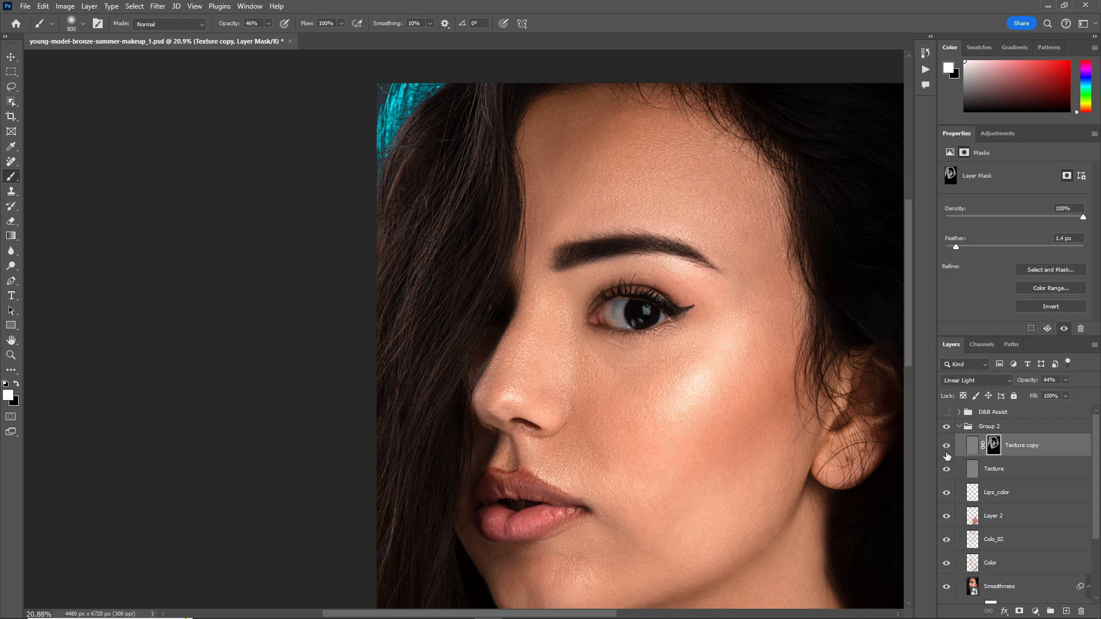
# Duplicate the Color layer
pyautogui.click(1000, 562)
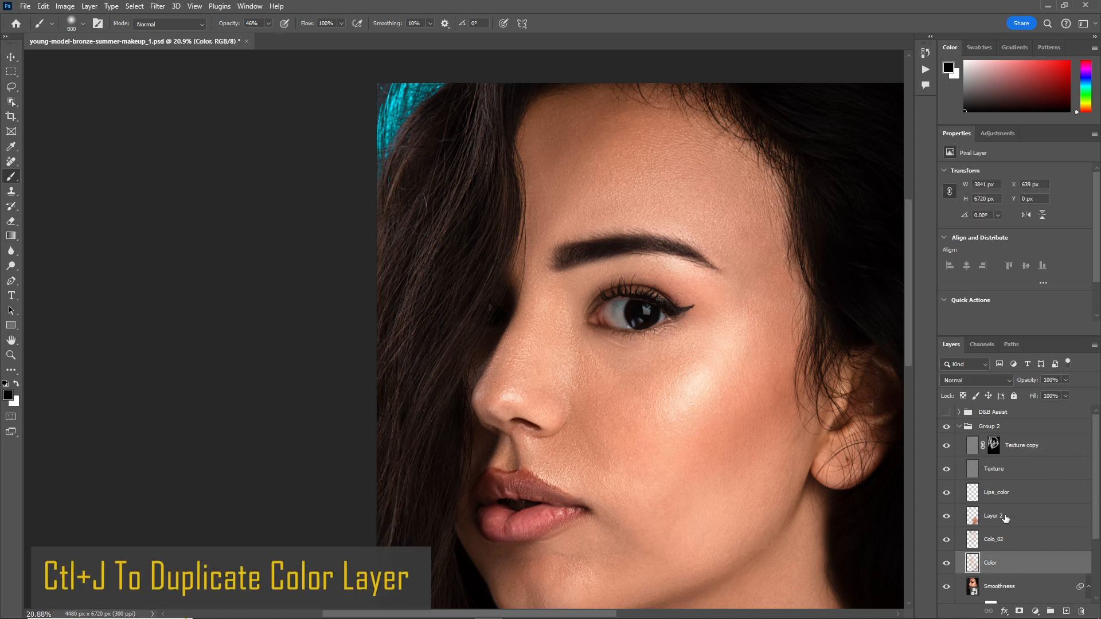
pyautogui.hotkey('ctrl', 'j')
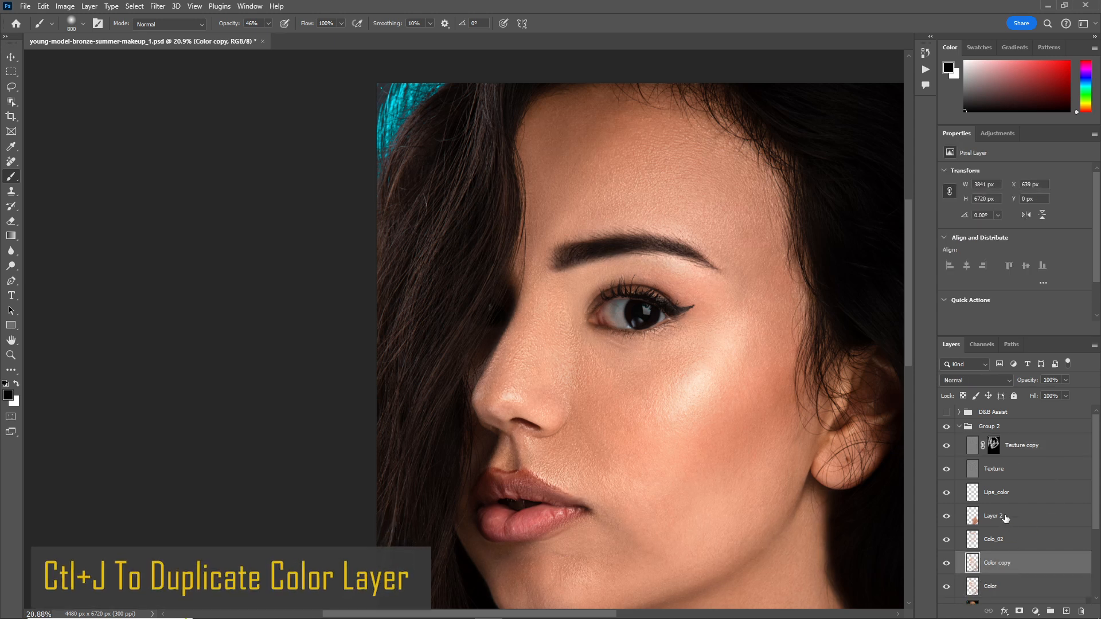
# Compare the Color copy and Color layers shown and hidden, and set the Color copy layer's opacity to 50%
pyautogui.scroll(-2, 1096, 460)
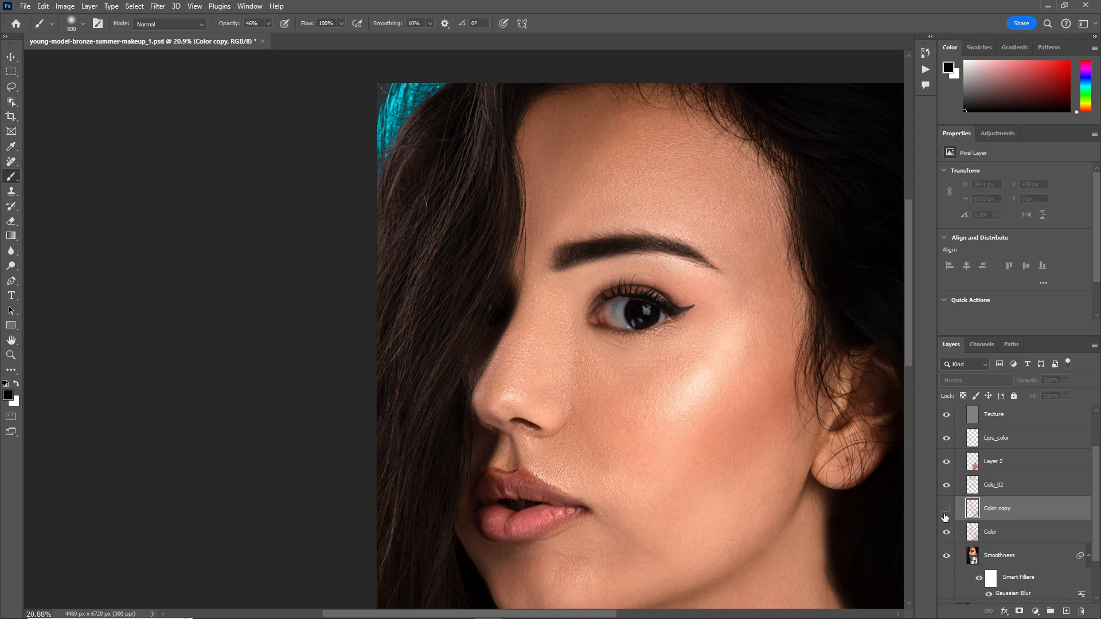
pyautogui.moveTo(911, 356); pyautogui.dragTo(911, 369)
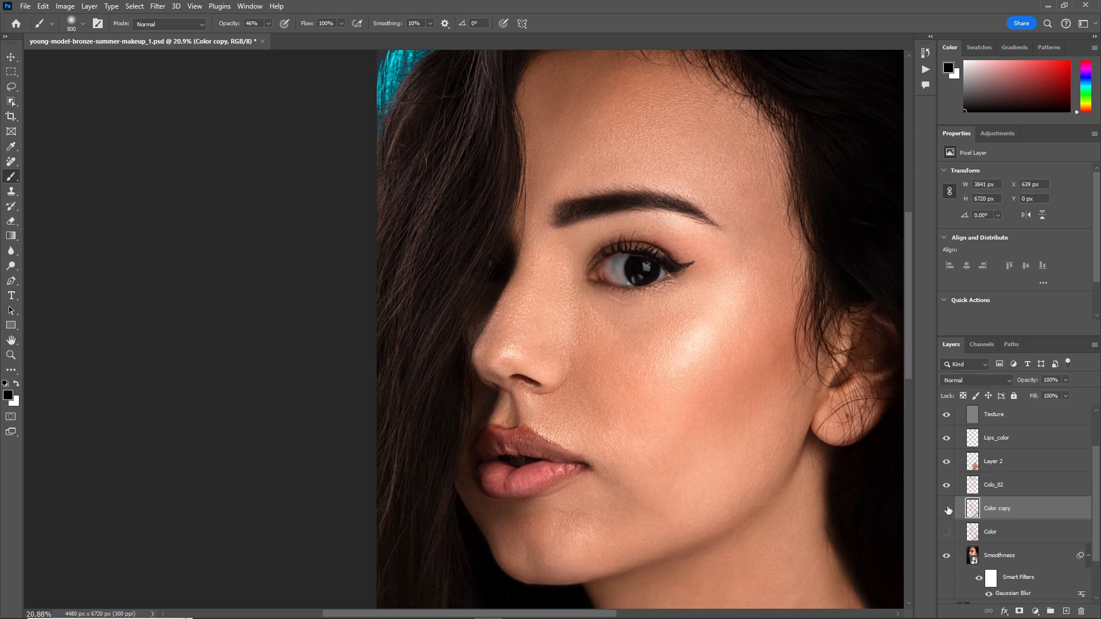
pyautogui.click(947, 509)
pyautogui.moveTo(946, 510); pyautogui.dragTo(947, 532)
pyautogui.click(1015, 383)
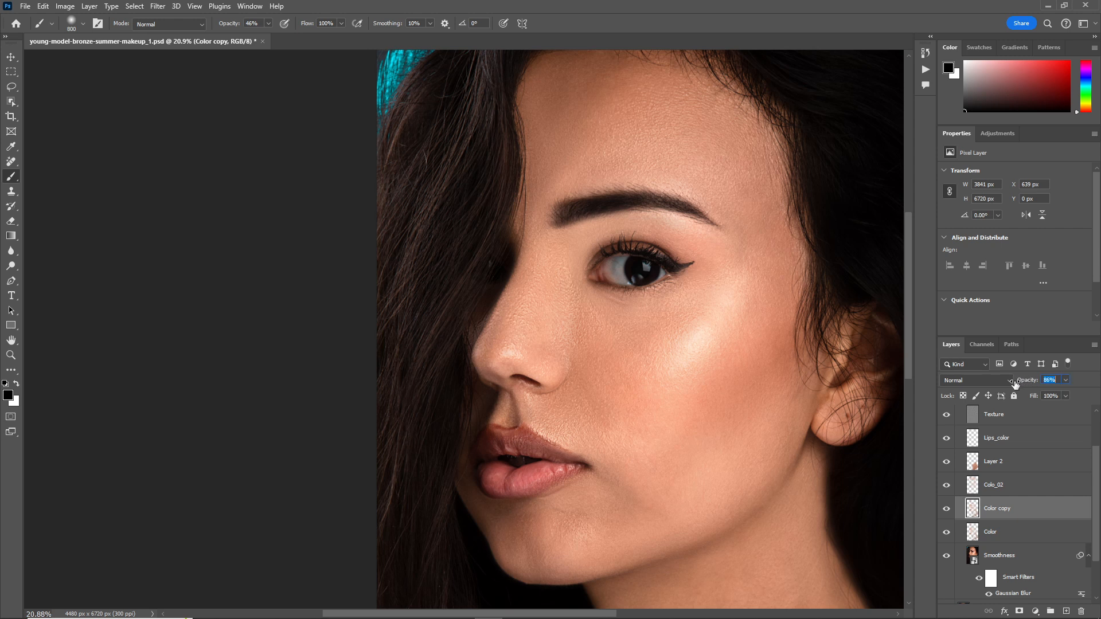
pyautogui.moveTo(998, 387); pyautogui.dragTo(995, 385)
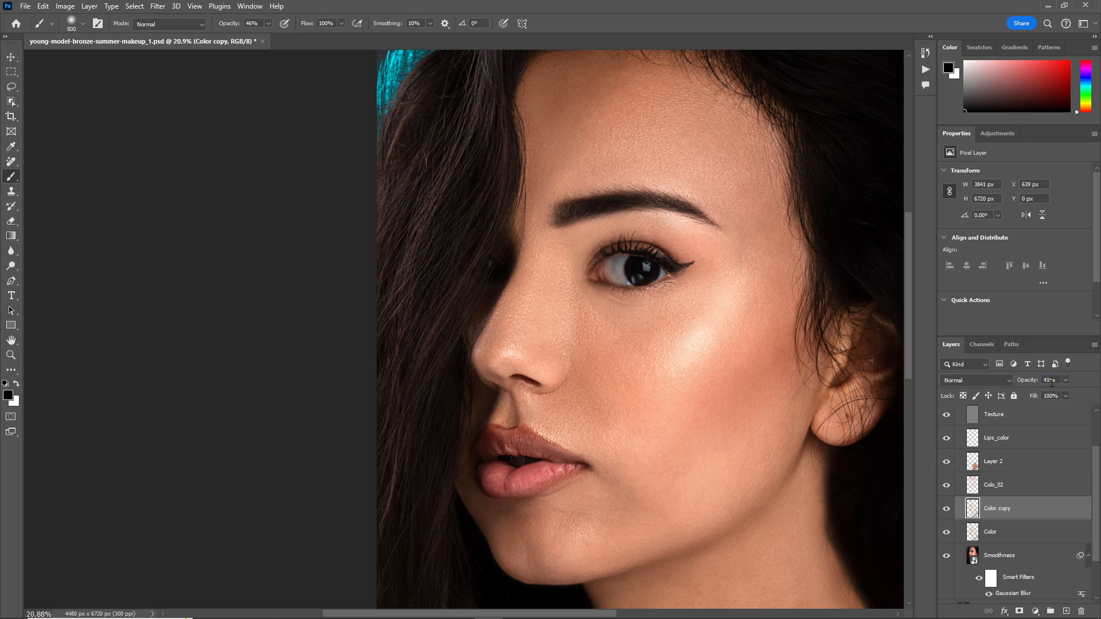
pyautogui.write('50')
# Collapse Group 2 and compare the portrait with the group hidden and shown
pyautogui.moveTo(1095, 488); pyautogui.dragTo(1085, 447)
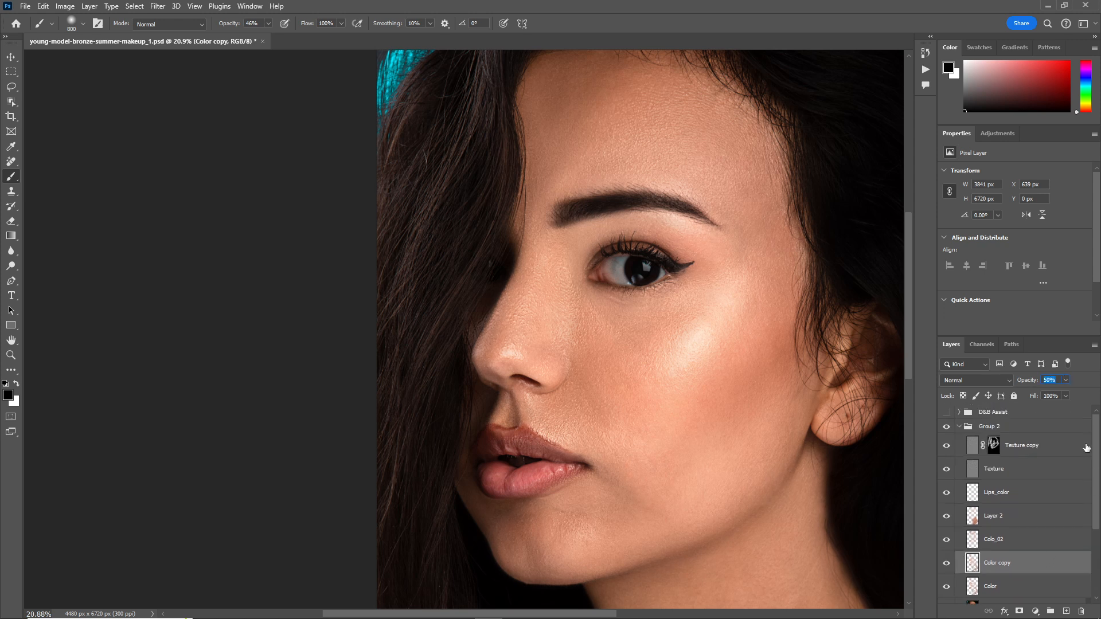
pyautogui.click(959, 427)
pyautogui.click(946, 428)
pyautogui.click(946, 428)
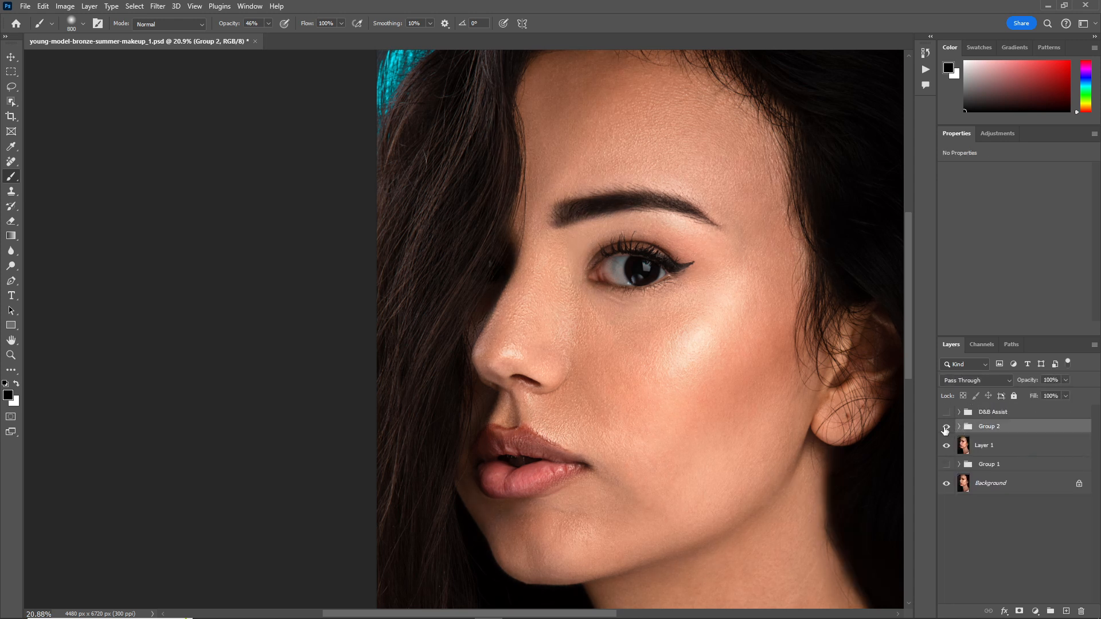
pyautogui.click(946, 427)
pyautogui.click(946, 427)
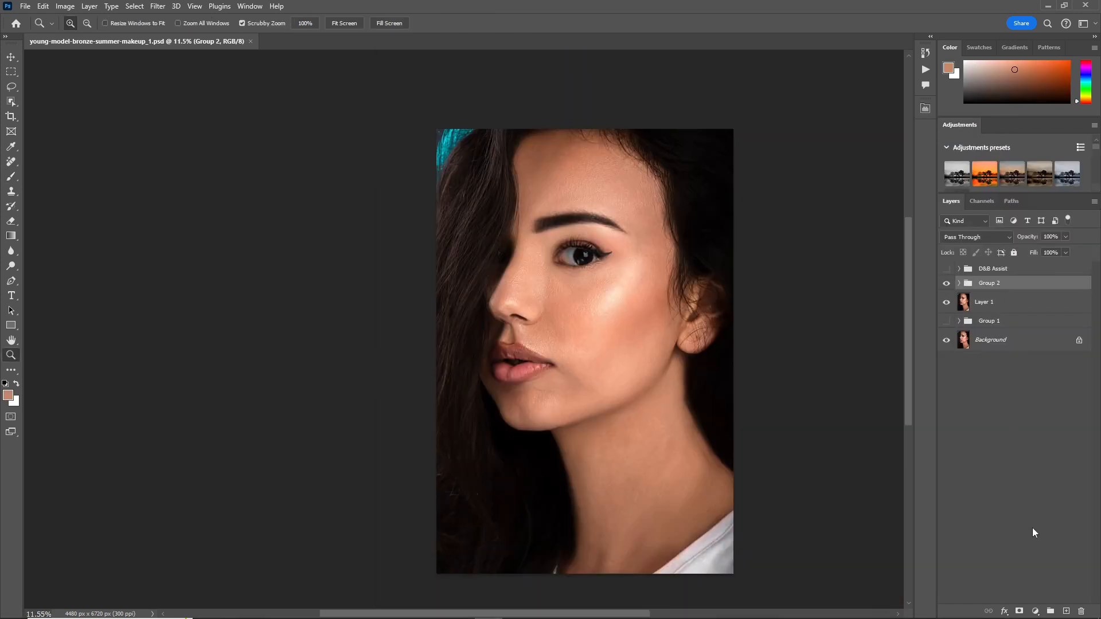
# Create a new group above Group 2 and name it LocalD&B
pyautogui.click(1050, 611)
pyautogui.doubleClick(998, 283)
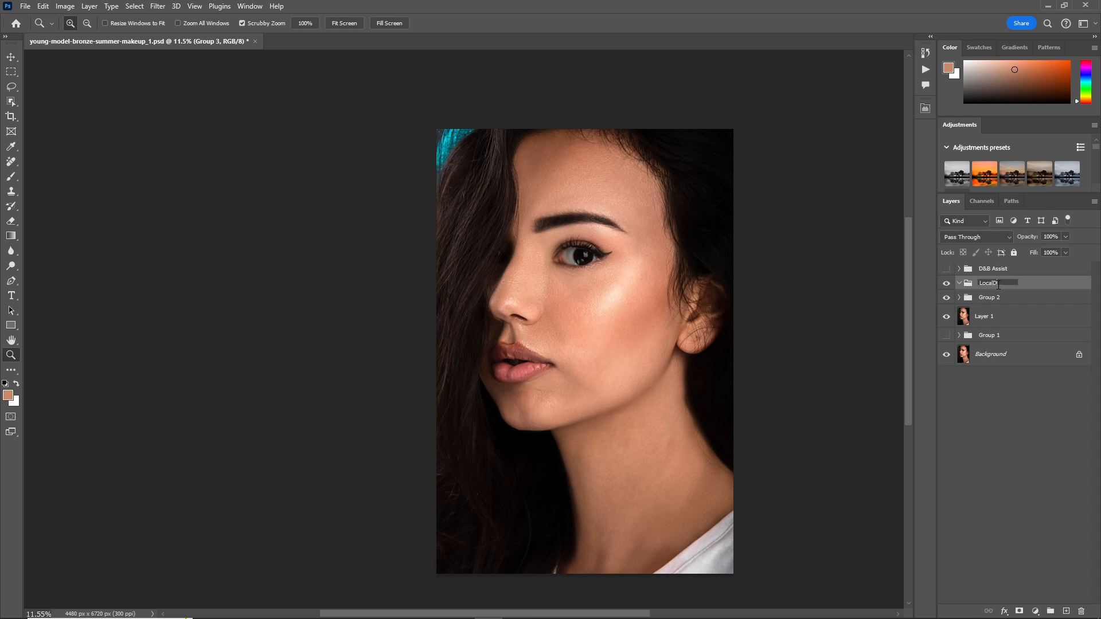
pyautogui.press('Return')
# Add a Curves adjustment layer inside the LocalD&B group and raise the midpoint of its RGB curve to brighten the image
pyautogui.click(1035, 611)
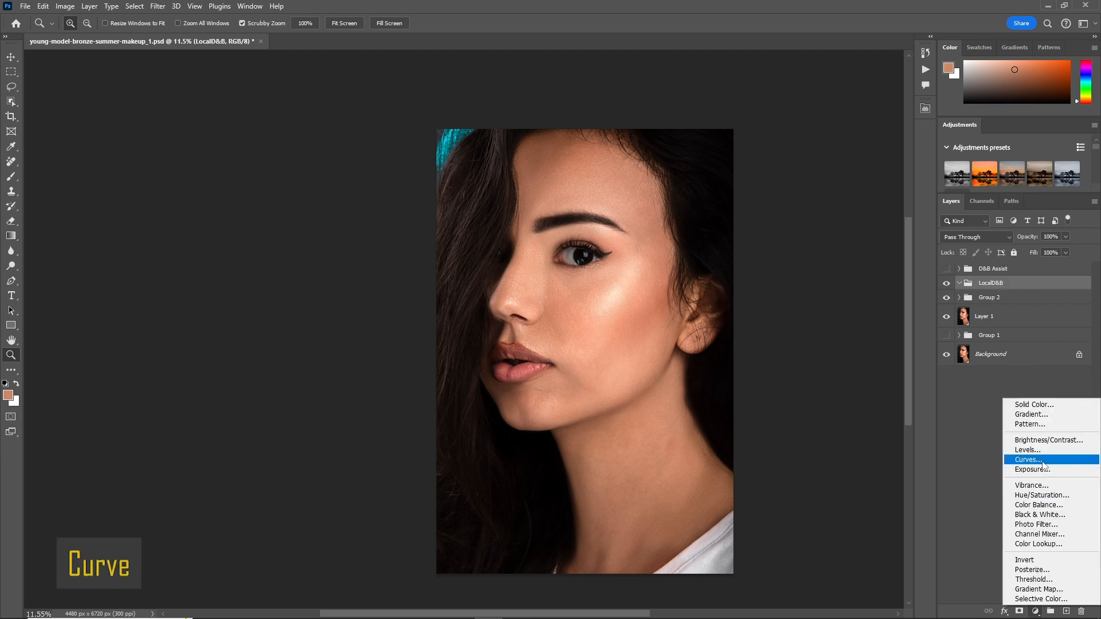
pyautogui.click(1027, 460)
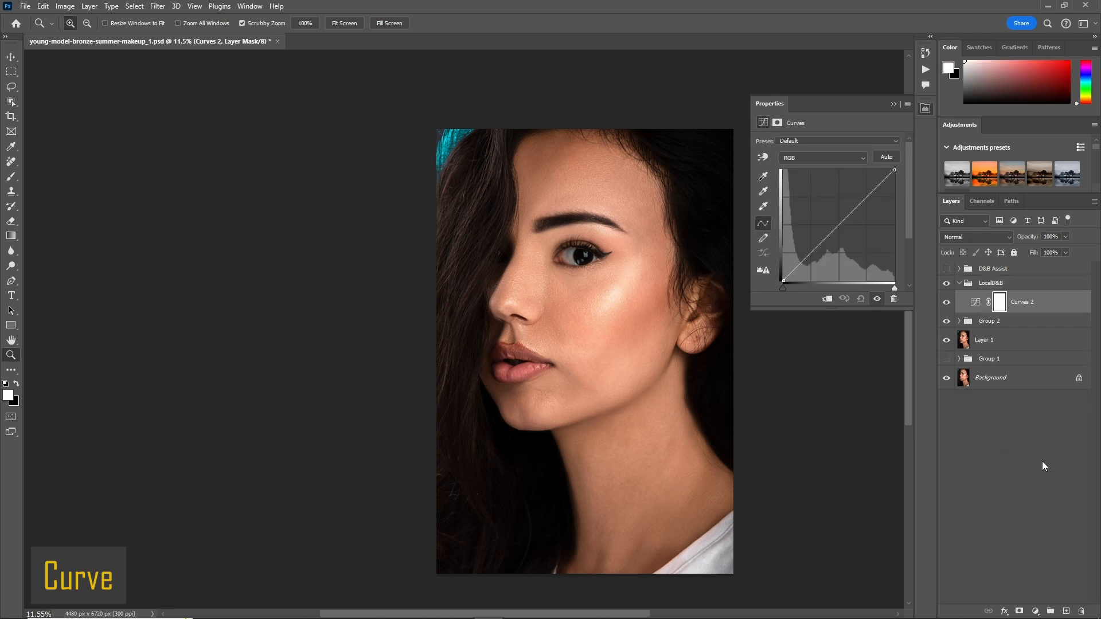
pyautogui.moveTo(835, 225)
pyautogui.mouseDown()
pyautogui.moveTo(828, 206)
pyautogui.moveTo(825, 221)
pyautogui.mouseUp()
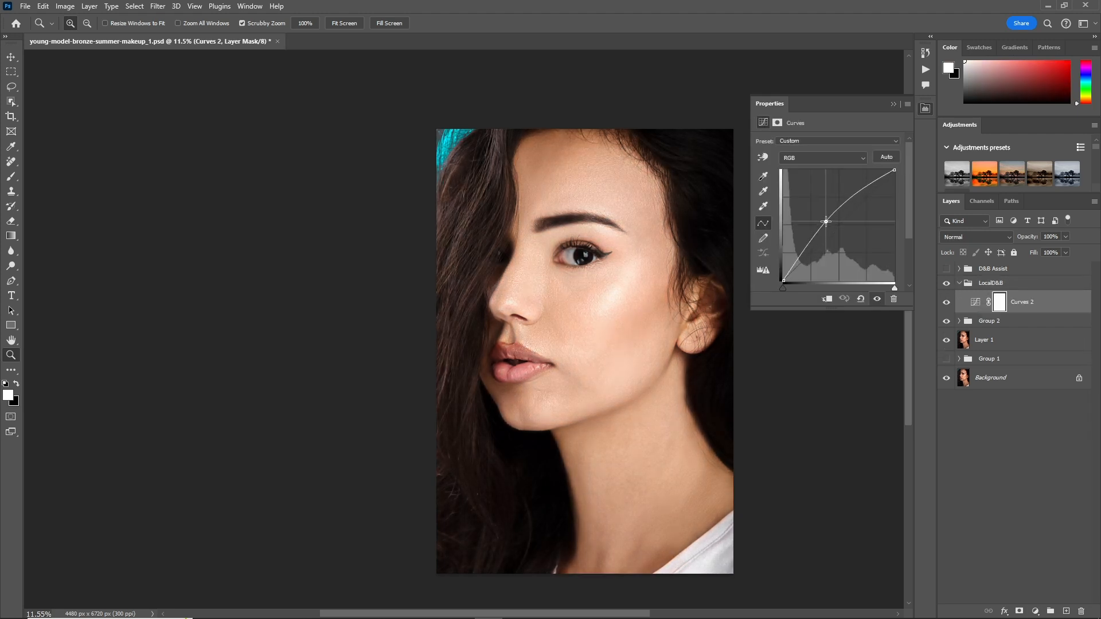
pyautogui.click(892, 104)
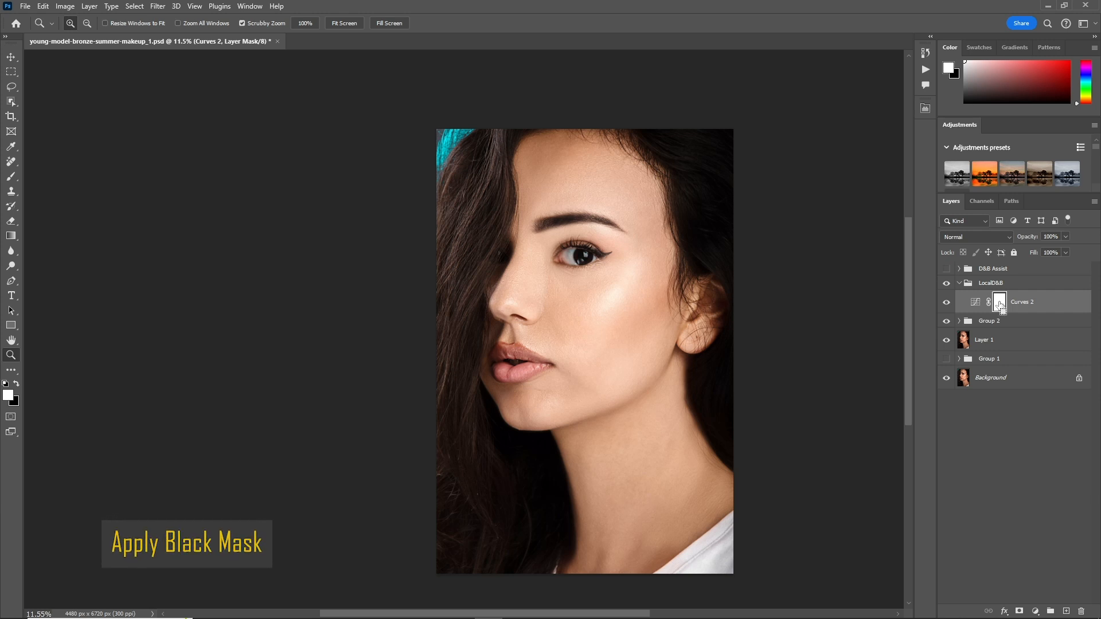
# Invert the new Curves layer's mask to black and show the D&B Assist group over the face
pyautogui.hotkey('ctrl', 'i')
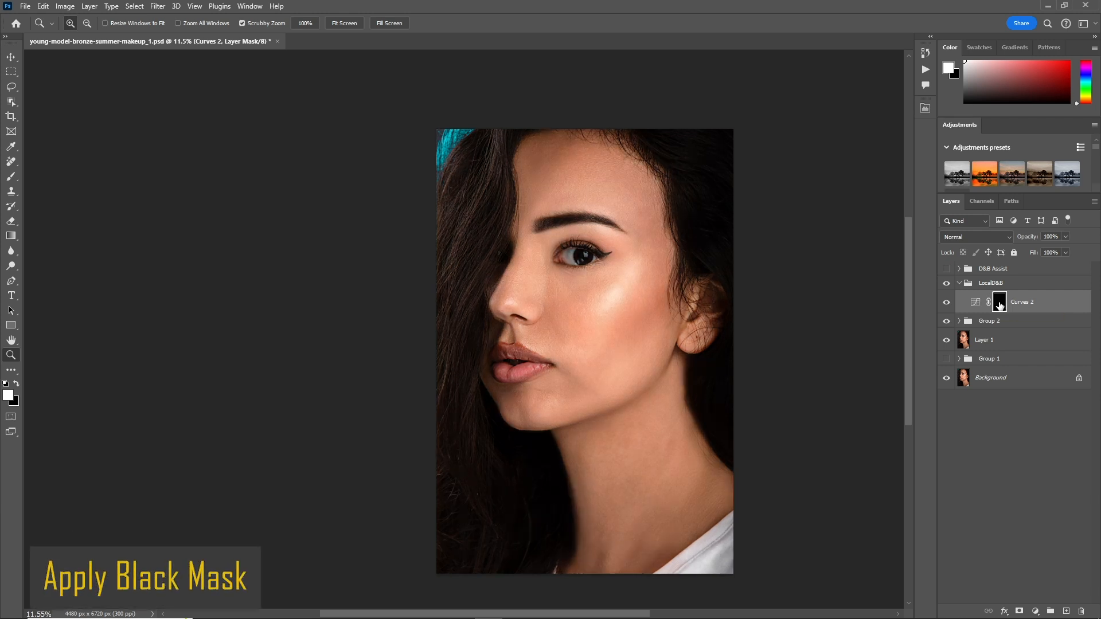
pyautogui.moveTo(626, 218); pyautogui.dragTo(664, 217)
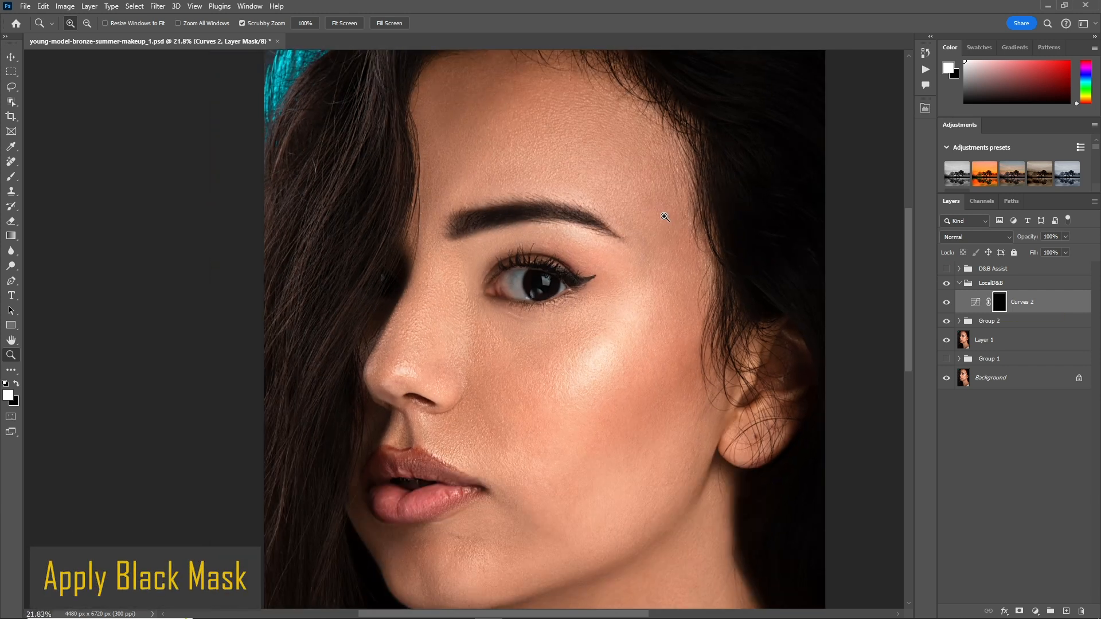
pyautogui.click(946, 269)
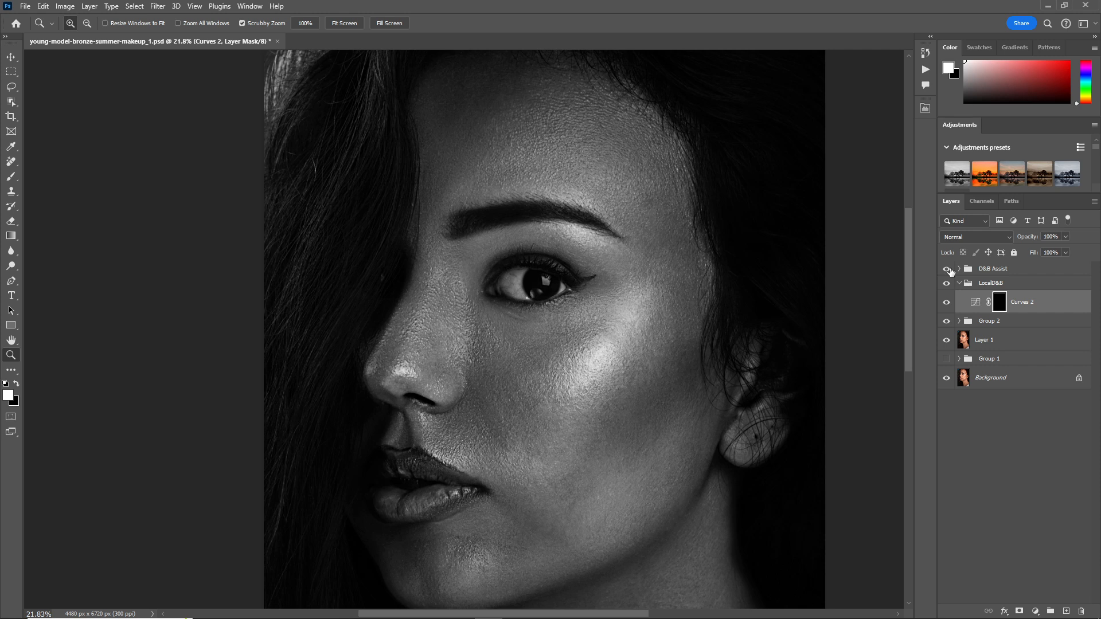
pyautogui.click(1005, 253)
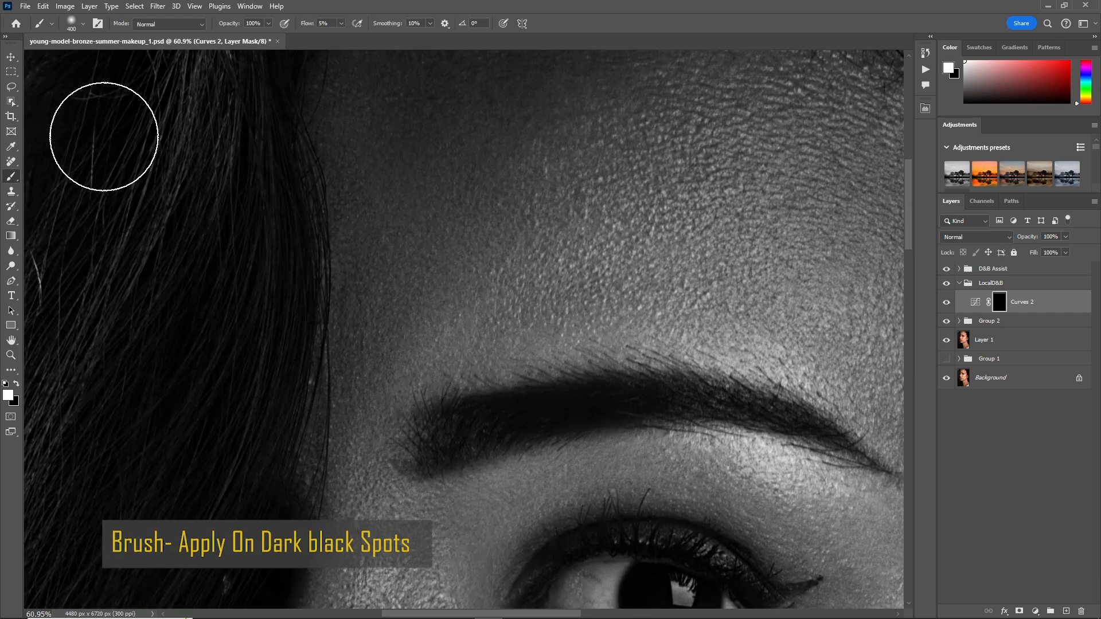
# Set the brush to 200 px, 2% opacity and 100% flow, and lighten the dark forehead areas on the Curves 2 mask
pyautogui.moveTo(310, 25)
pyautogui.mouseDown()
pyautogui.moveTo(301, 34)
pyautogui.moveTo(384, 23)
pyautogui.mouseUp()
pyautogui.moveTo(228, 25)
pyautogui.mouseDown()
pyautogui.moveTo(178, 38)
pyautogui.moveTo(236, 52)
pyautogui.mouseUp()
pyautogui.press('[')
pyautogui.press('[')
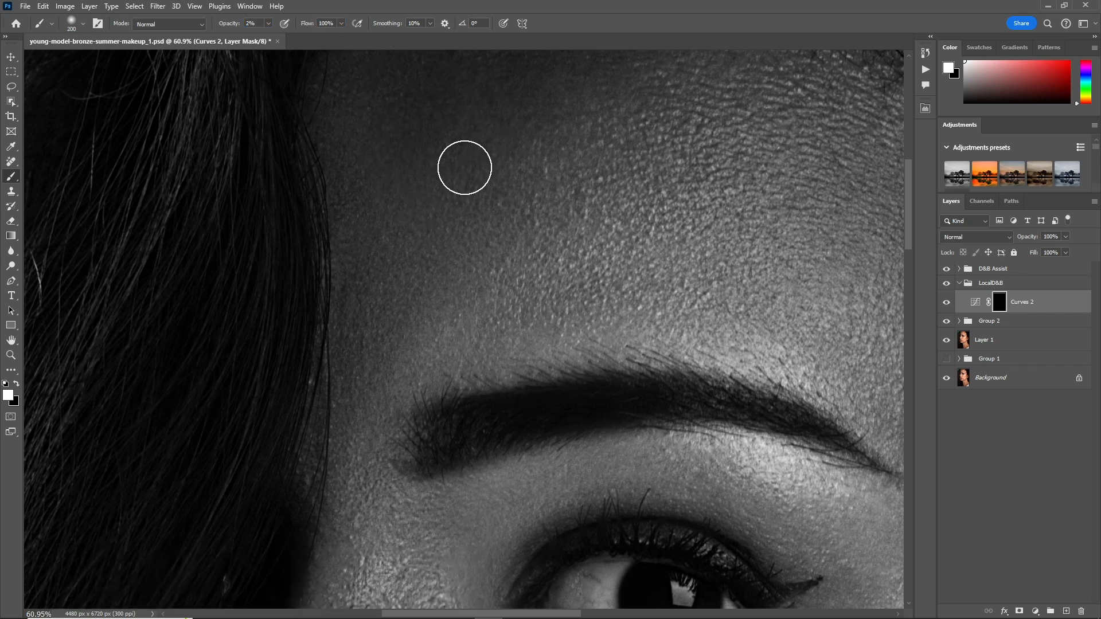
pyautogui.scroll(3, 913, 195)
pyautogui.scroll(1, 913, 195)
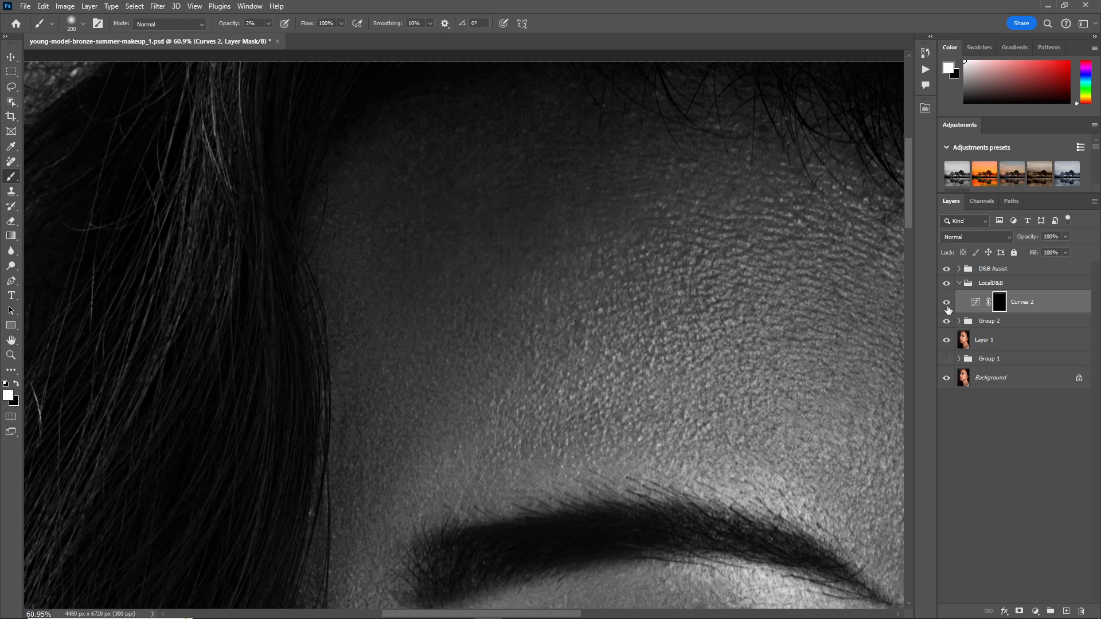
pyautogui.click(946, 269)
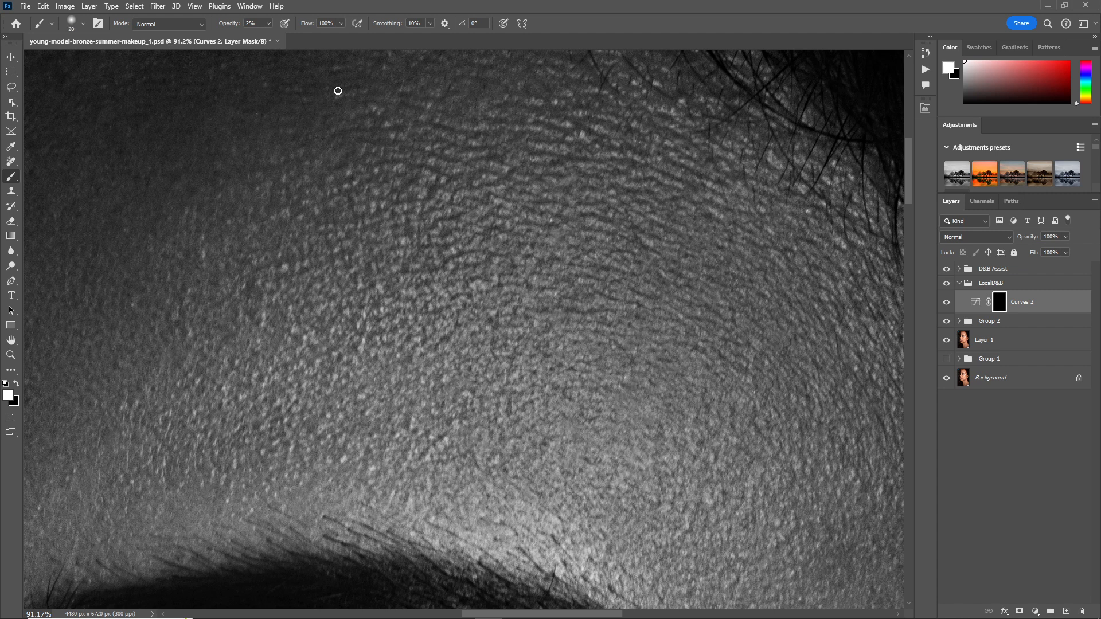
# Set the brush to 20 px, 100% opacity and 3% flow, and lighten small dark spots across the forehead on the Curves 2 mask
pyautogui.moveTo(306, 24)
pyautogui.mouseDown()
pyautogui.moveTo(282, 31)
pyautogui.moveTo(312, 33)
pyautogui.moveTo(304, 27)
pyautogui.mouseUp()
pyautogui.scroll(-5, 742, 175)
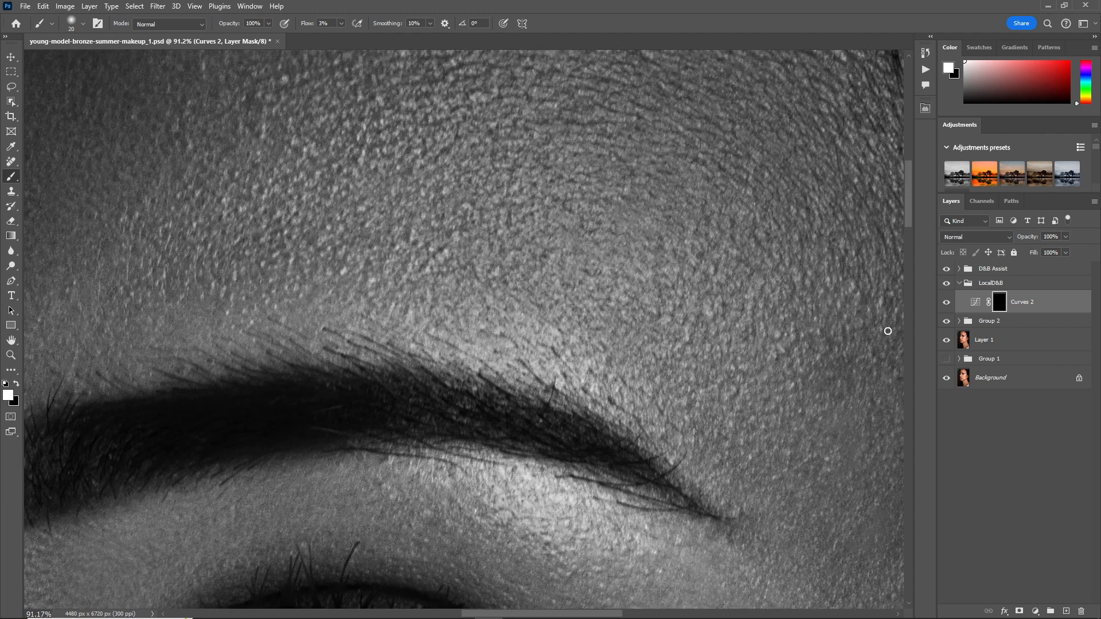
pyautogui.scroll(-5, 497, 231)
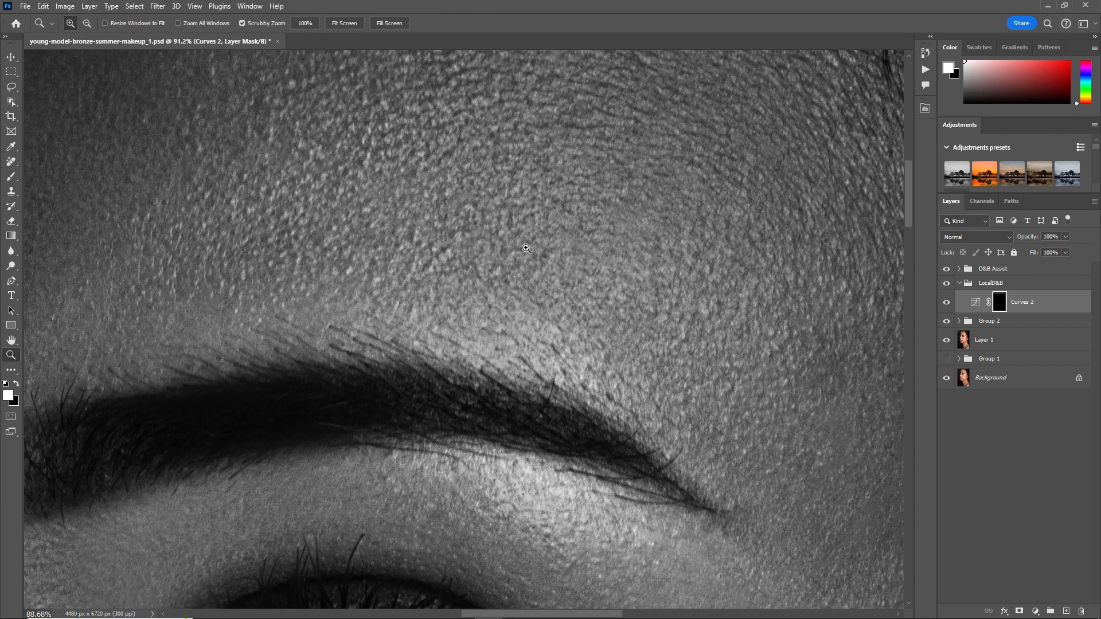
pyautogui.scroll(4, 676, 277)
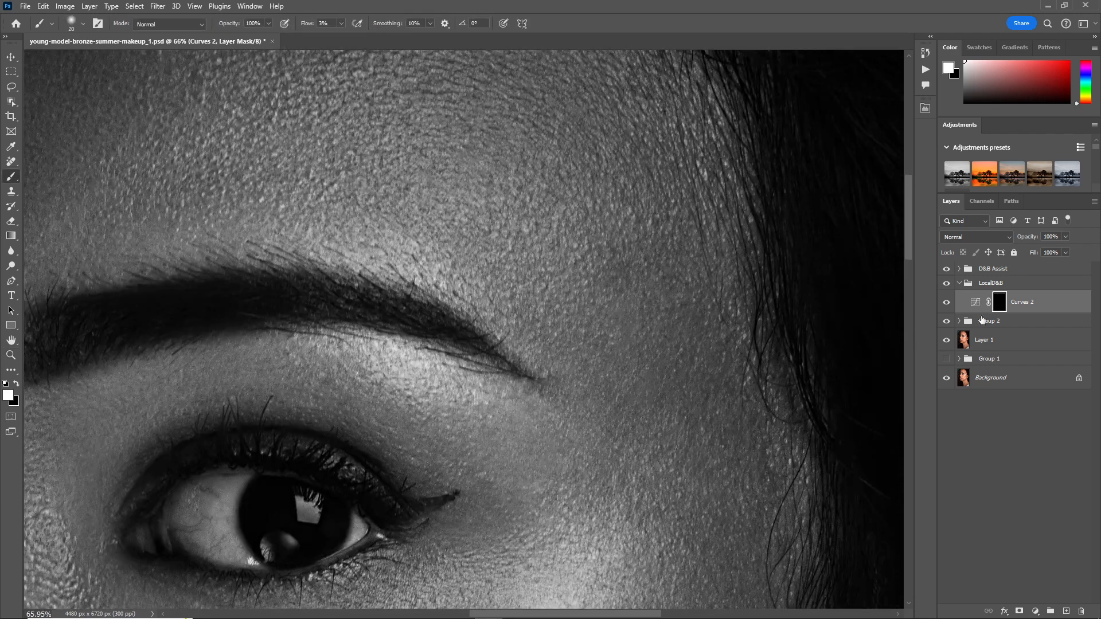
pyautogui.click(945, 269)
pyautogui.click(945, 269)
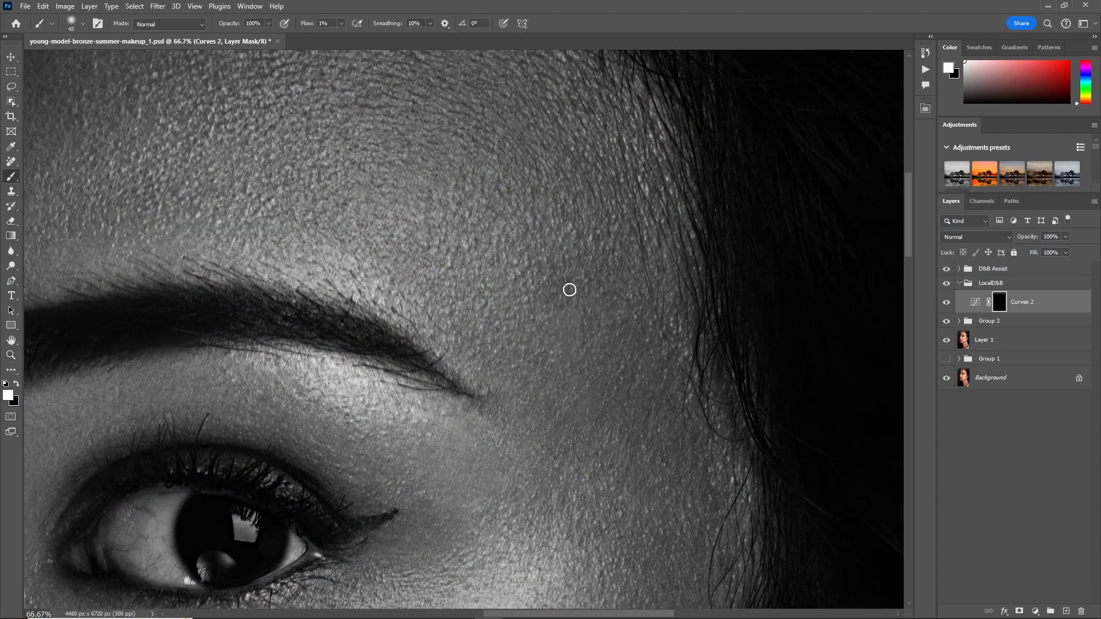
# Lighten dark spots between the outer brow and temple on the Curves 2 mask with a 40 px brush at 1% flow, and check them in colour
pyautogui.press('[')
pyautogui.press('[')
pyautogui.scroll(-3, 650, 316)
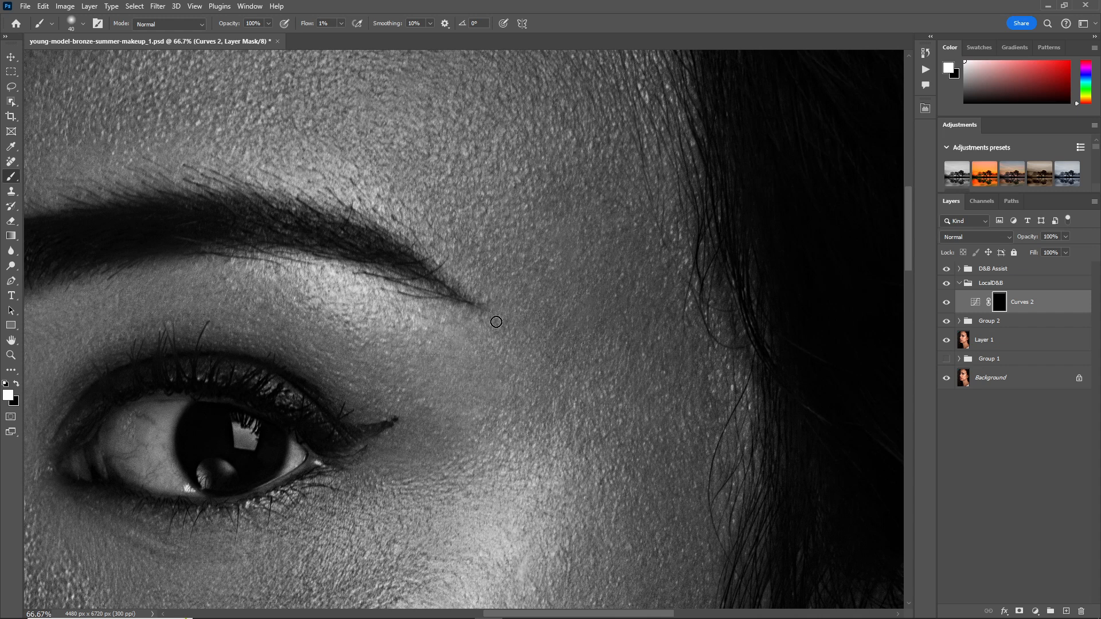
pyautogui.scroll(-3, 905, 271)
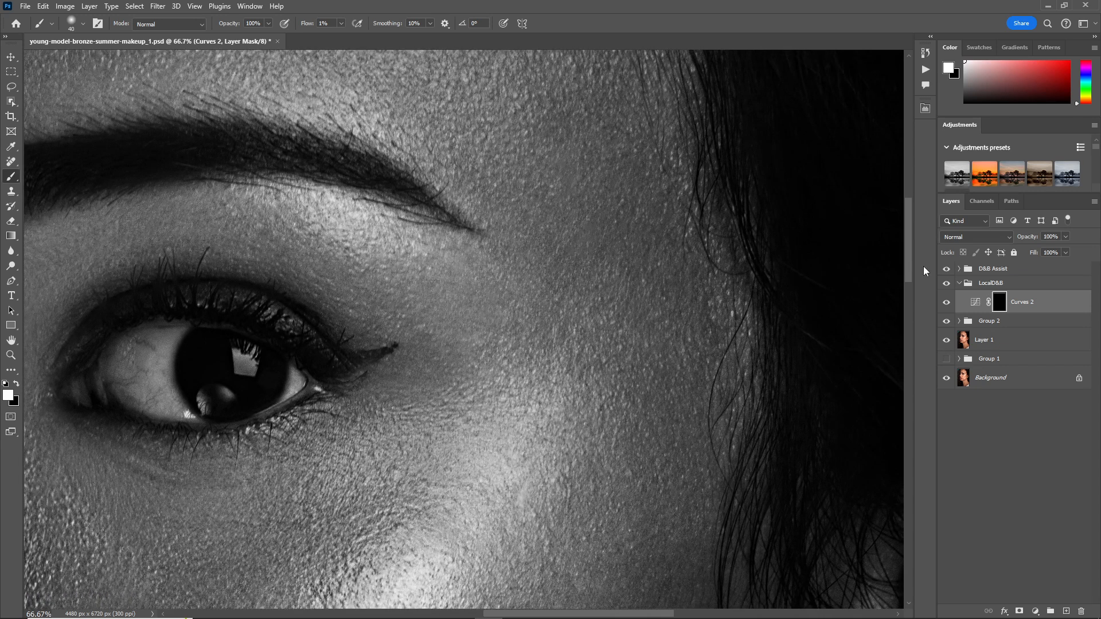
pyautogui.click(945, 268)
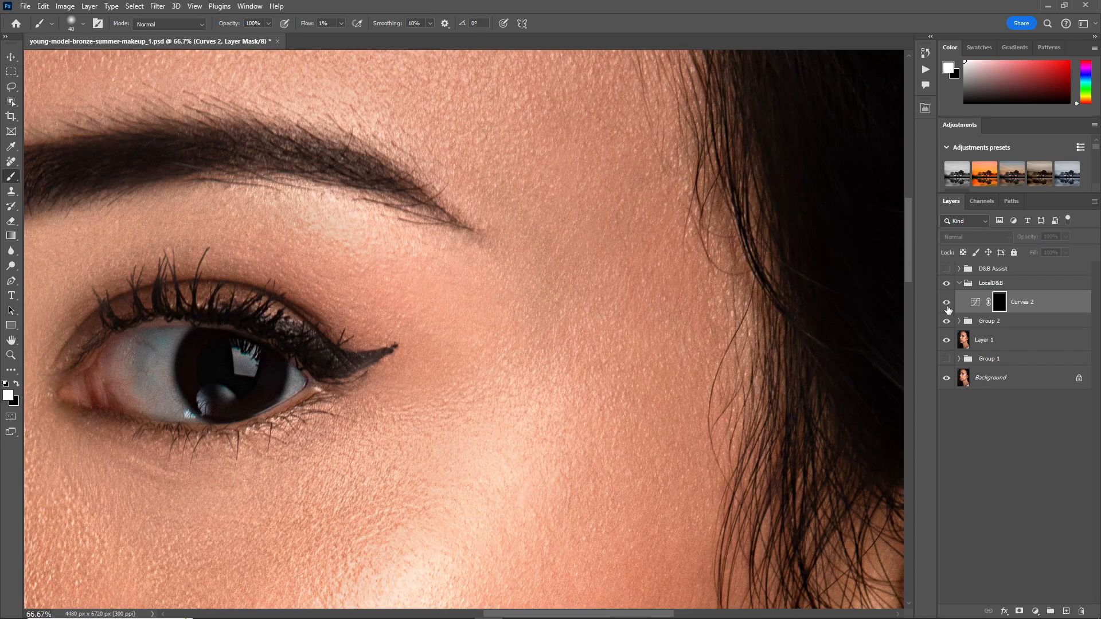
pyautogui.click(946, 268)
# Expand the D&B Assist group and hide its Curves 1 layer
pyautogui.click(959, 268)
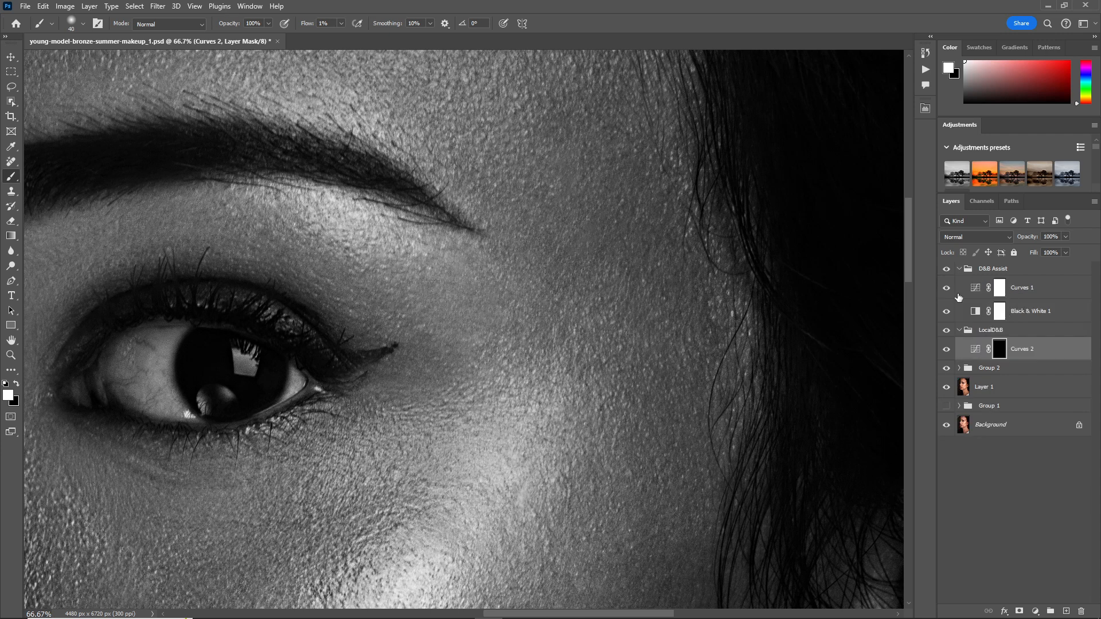
pyautogui.click(946, 288)
# Lighten the dark spots beneath the eye on the Curves 2 mask with a 45 px brush, and compare the result in colour
pyautogui.moveTo(173, 475)
pyautogui.mouseDown()
pyautogui.moveTo(239, 386)
pyautogui.moveTo(363, 385)
pyautogui.mouseUp()
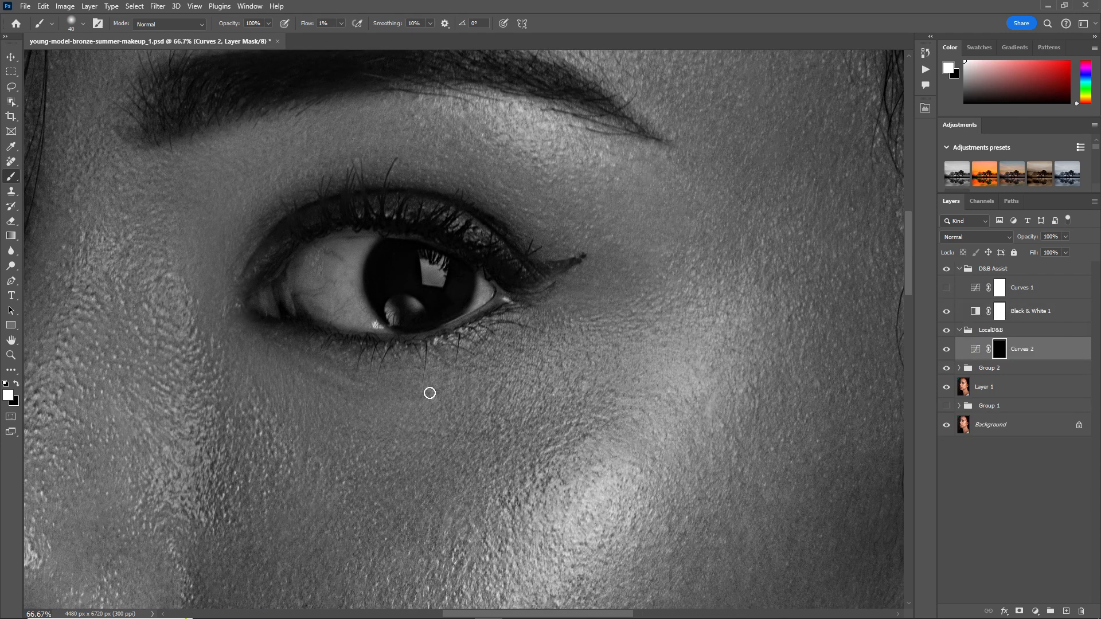
pyautogui.press(']')
pyautogui.click(946, 350)
pyautogui.click(947, 350)
pyautogui.click(946, 269)
pyautogui.click(946, 348)
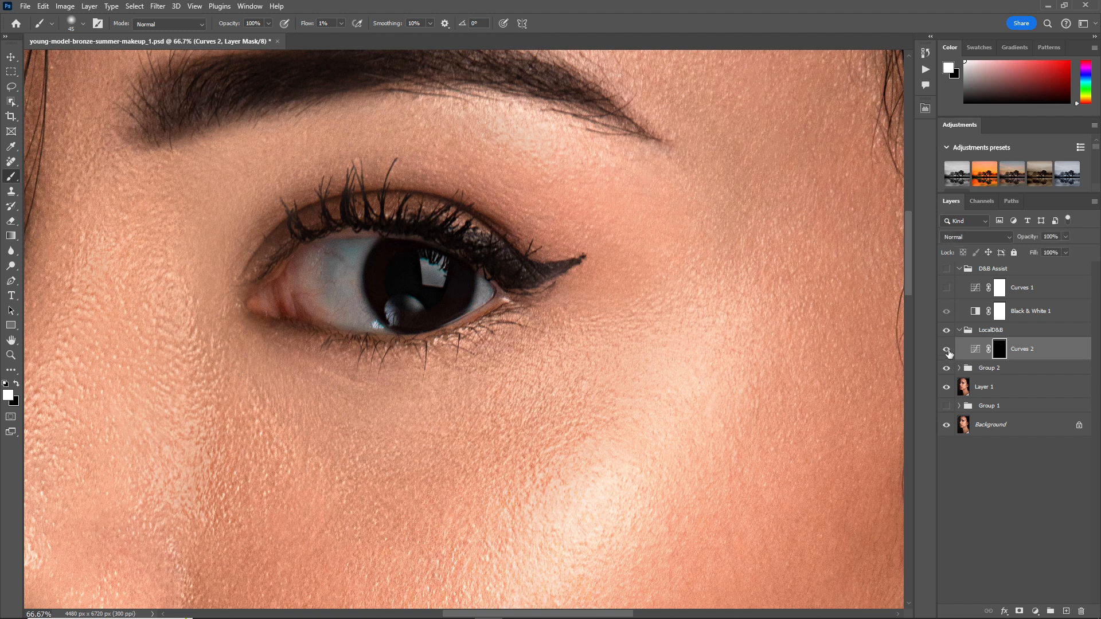
pyautogui.click(945, 268)
# Lighten dark spots around the eye and eyebrow on the Curves 2 mask, using the brush at 30 px and 50 px
pyautogui.press('[')
pyautogui.press('[')
pyautogui.moveTo(907, 272)
pyautogui.mouseDown()
pyautogui.moveTo(907, 288)
pyautogui.moveTo(904, 270)
pyautogui.mouseUp()
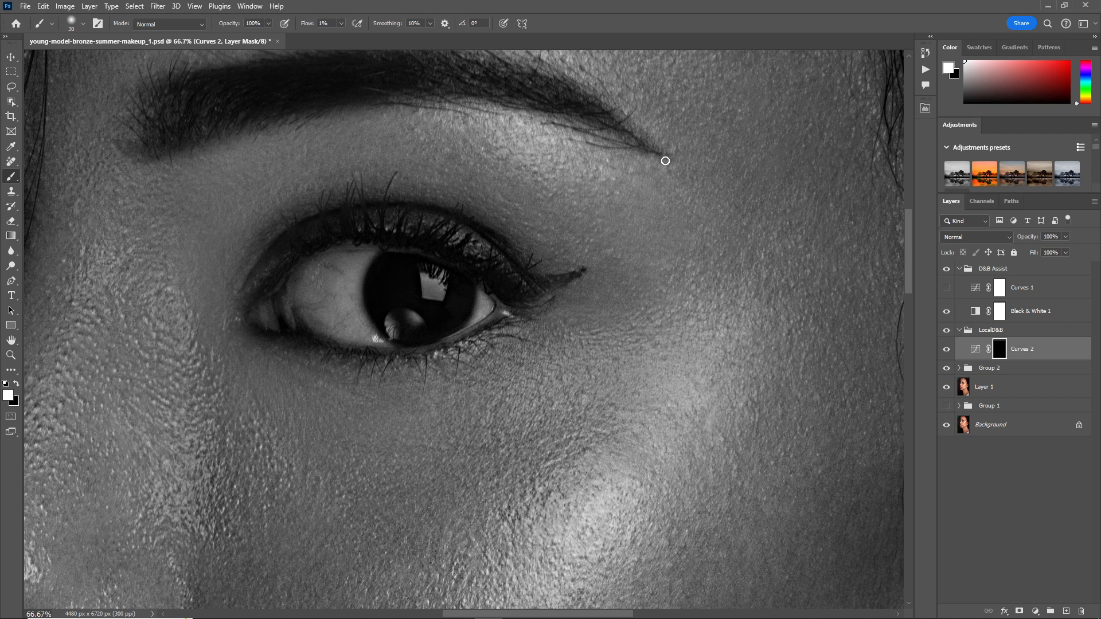
pyautogui.hscroll(-4, 488, 161)
pyautogui.press(']')
pyautogui.press(']')
pyautogui.scroll(3, 253, 148)
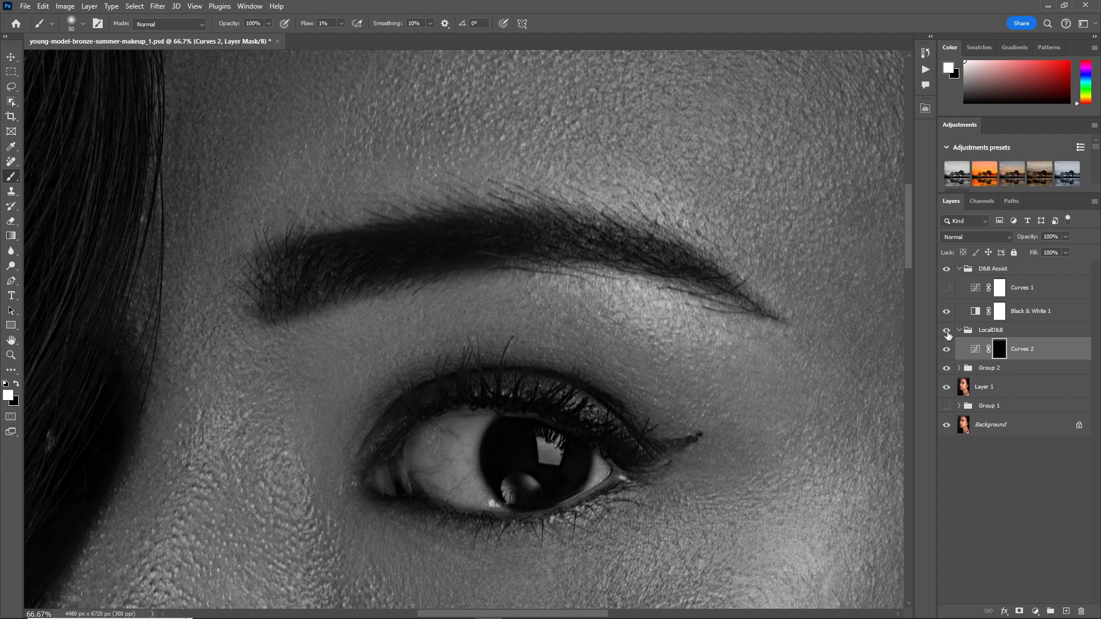
# Check the nose and cheek in colour by hiding the D&B Assist group and showing it again
pyautogui.scroll(-7, 913, 304)
pyautogui.click(945, 269)
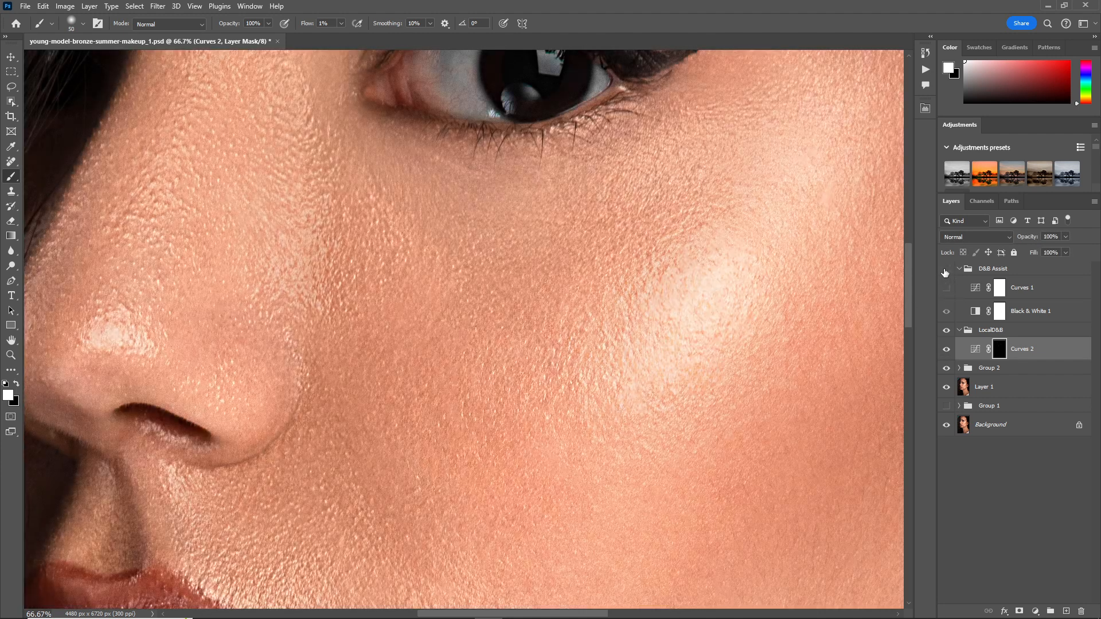
pyautogui.click(946, 269)
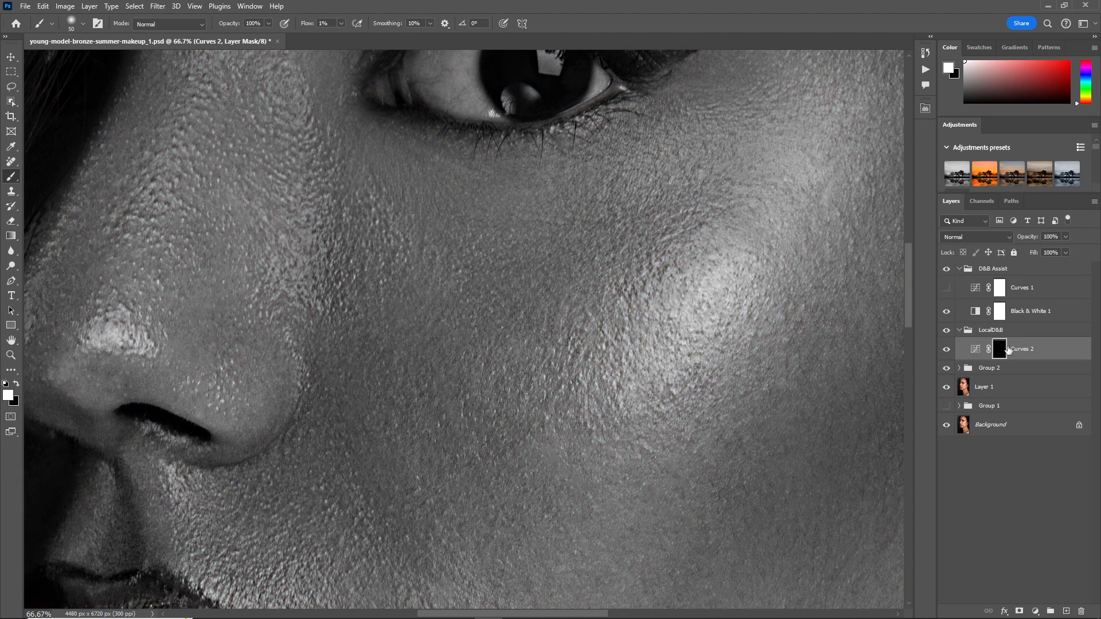
# Lighten fine dark spots across the cheek on the Curves 2 mask, using the brush at 10 px and 35 px
pyautogui.hotkey('ctrl', 'space')
pyautogui.moveTo(664, 261); pyautogui.dragTo(674, 246)
pyautogui.press('[')
pyautogui.press('[')
pyautogui.press('[')
pyautogui.press('[')
pyautogui.press('[')
pyautogui.press('[')
pyautogui.press('[')
pyautogui.press('[')
pyautogui.press('[')
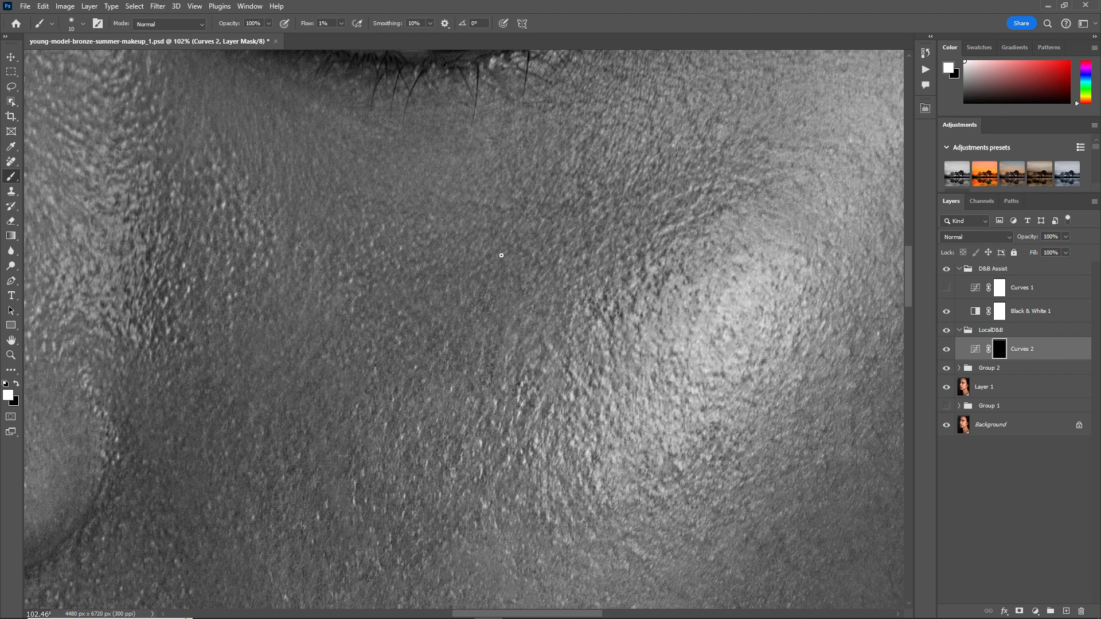
pyautogui.scroll(-2, 614, 263)
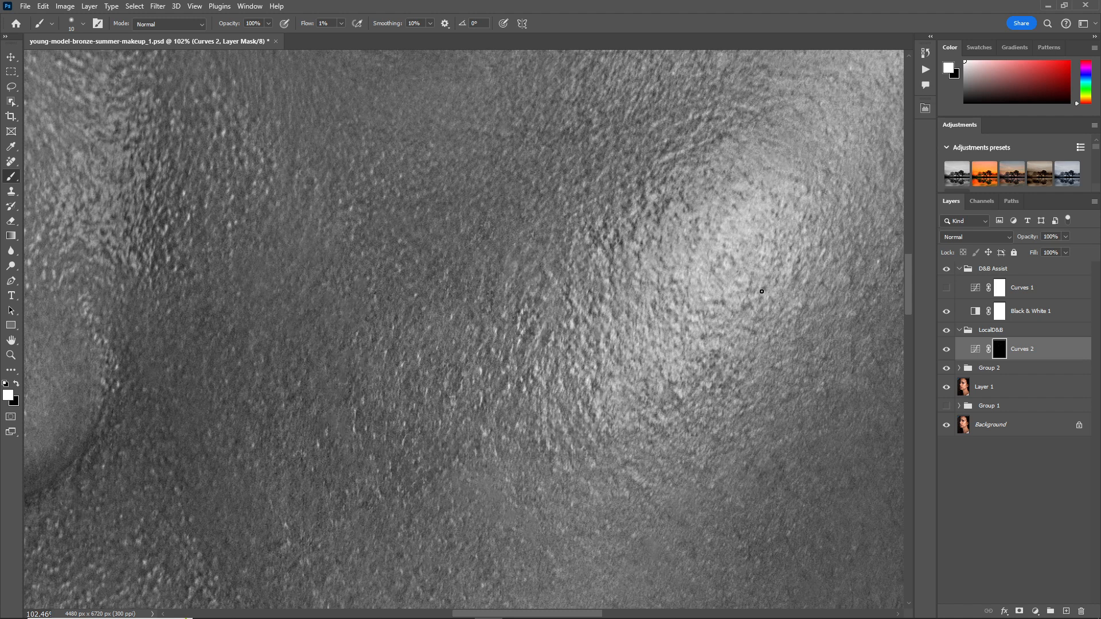
pyautogui.hscroll(-4, 596, 464)
pyautogui.press(']')
pyautogui.press(']')
pyautogui.press(']')
pyautogui.press(']')
pyautogui.press(']')
pyautogui.hotkey('ctrl', 'space')
pyautogui.moveTo(430, 378)
pyautogui.mouseDown()
pyautogui.moveTo(356, 383)
pyautogui.moveTo(367, 385)
pyautogui.mouseUp()
# Hide the D&B Assist group and compare the face in colour with the Curves 2 layer off and on
pyautogui.click(946, 269)
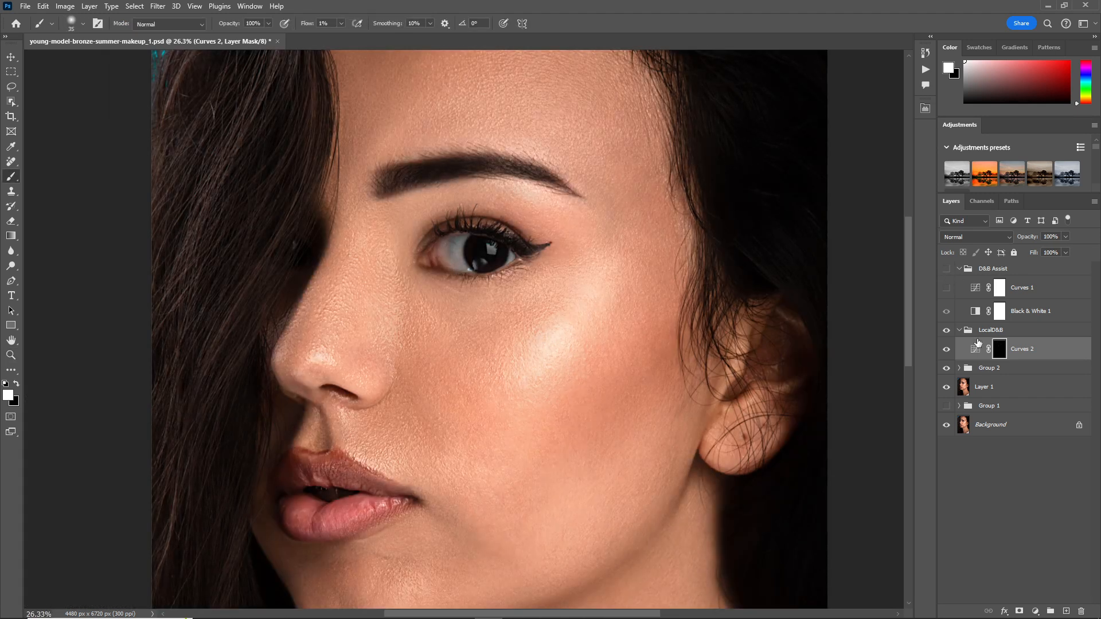
pyautogui.click(945, 351)
pyautogui.click(945, 351)
pyautogui.click(945, 351)
pyautogui.click(946, 268)
pyautogui.click(945, 351)
pyautogui.click(945, 351)
pyautogui.click(946, 350)
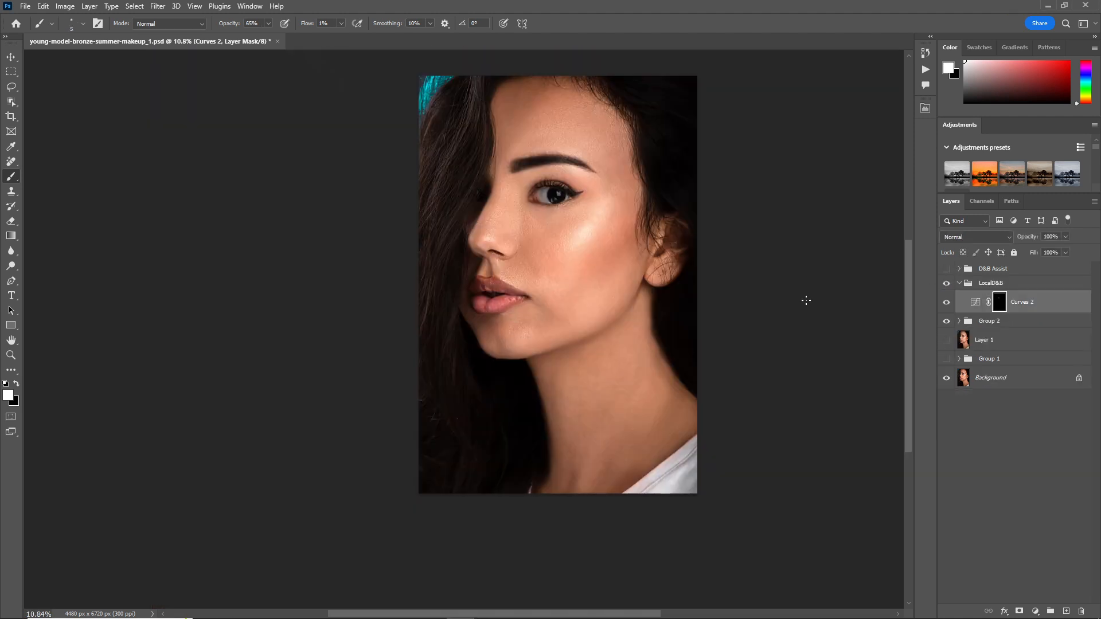
# Add a Curves 3 adjustment layer in the LocalD&B group, pull its midtones down to darken, and invert its mask to black
pyautogui.press('z')
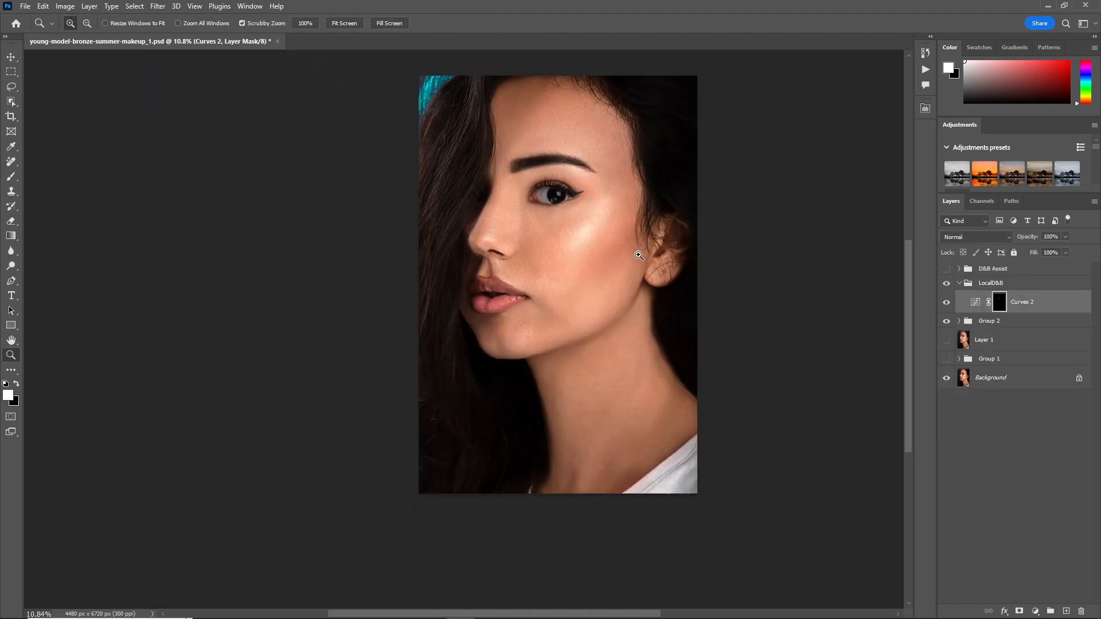
pyautogui.moveTo(638, 249)
pyautogui.mouseDown()
pyautogui.moveTo(631, 254)
pyautogui.moveTo(687, 258)
pyautogui.mouseUp()
pyautogui.press('b')
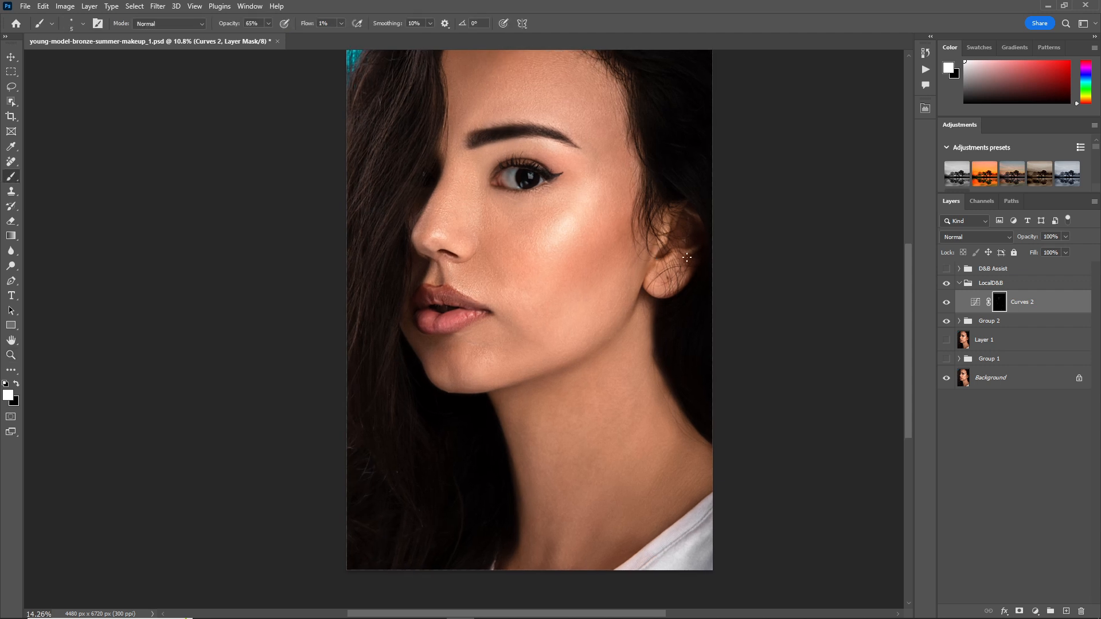
pyautogui.moveTo(908, 339); pyautogui.dragTo(907, 328)
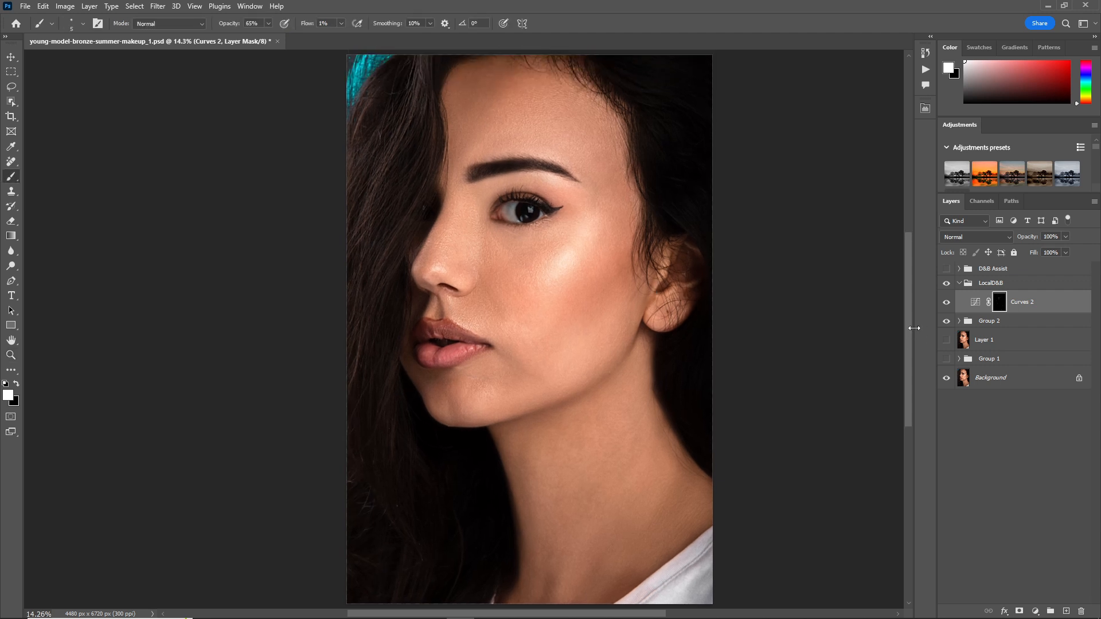
pyautogui.click(1035, 611)
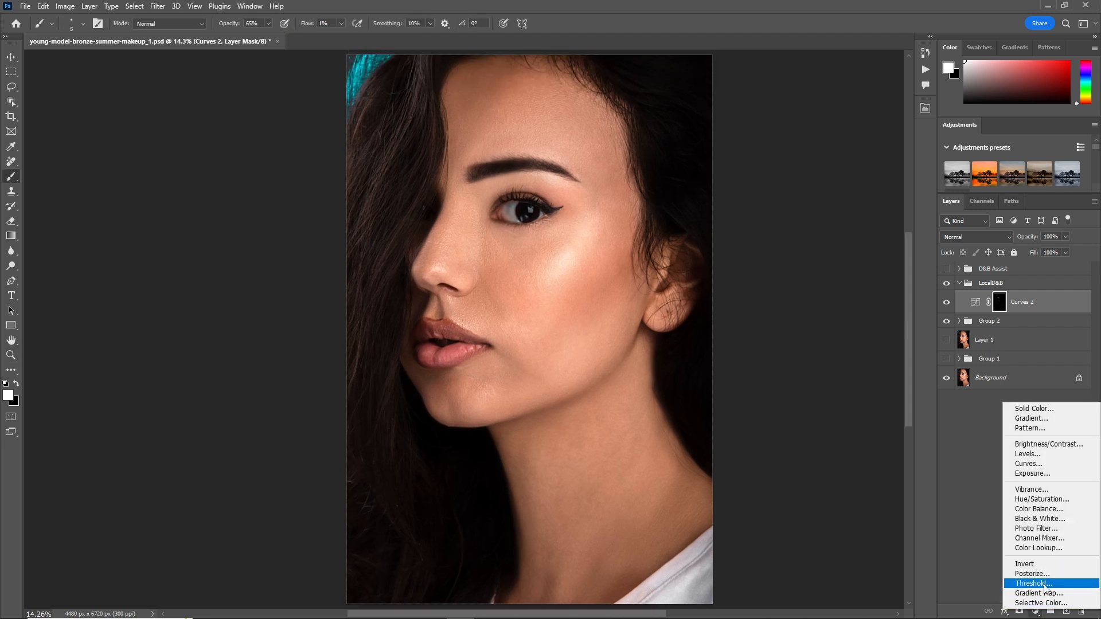
pyautogui.click(1037, 469)
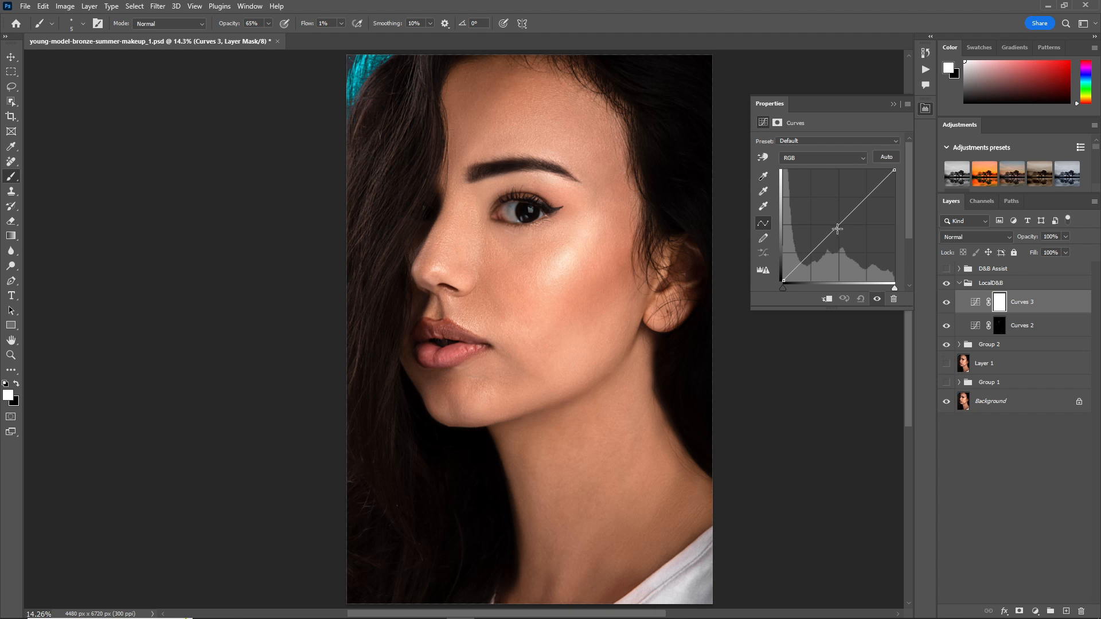
pyautogui.moveTo(838, 227); pyautogui.dragTo(844, 236)
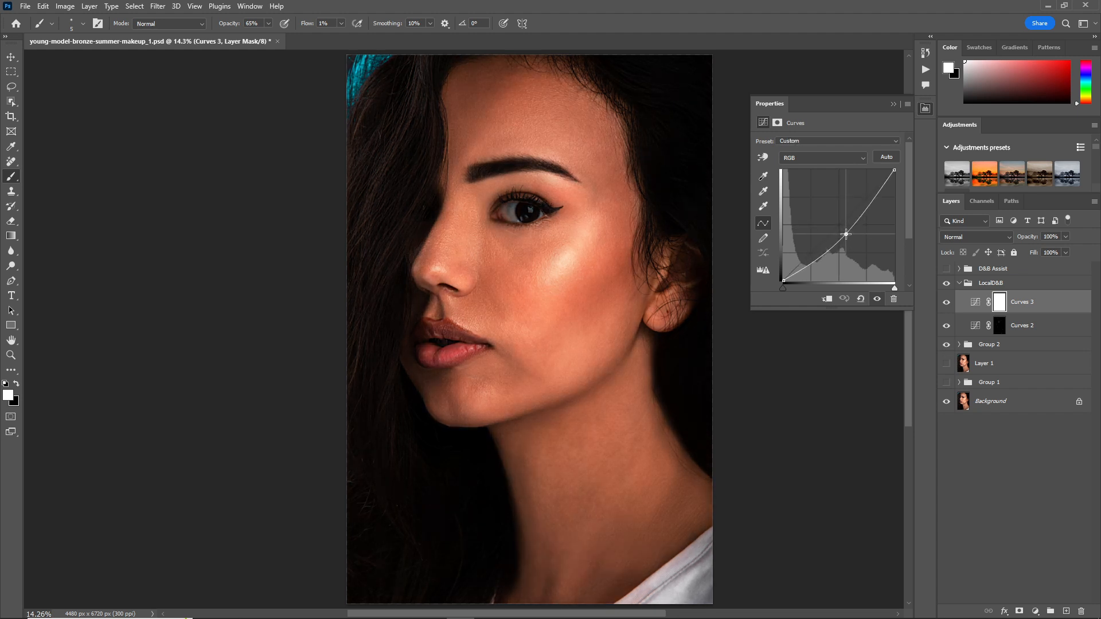
pyautogui.click(1000, 302)
pyautogui.hotkey('ctrl', 'i')
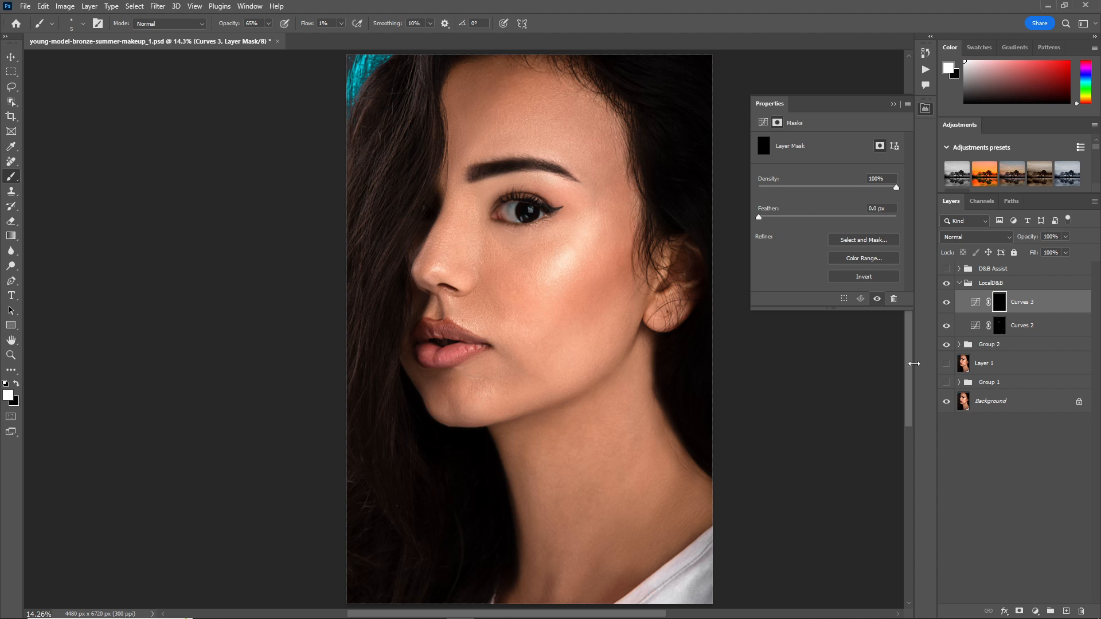
# Show the D&B Assist group, collapse the mask properties, and raise the brush opacity to 92%
pyautogui.press('z')
pyautogui.moveTo(602, 142); pyautogui.dragTo(638, 153)
pyautogui.press('b')
pyautogui.click(946, 269)
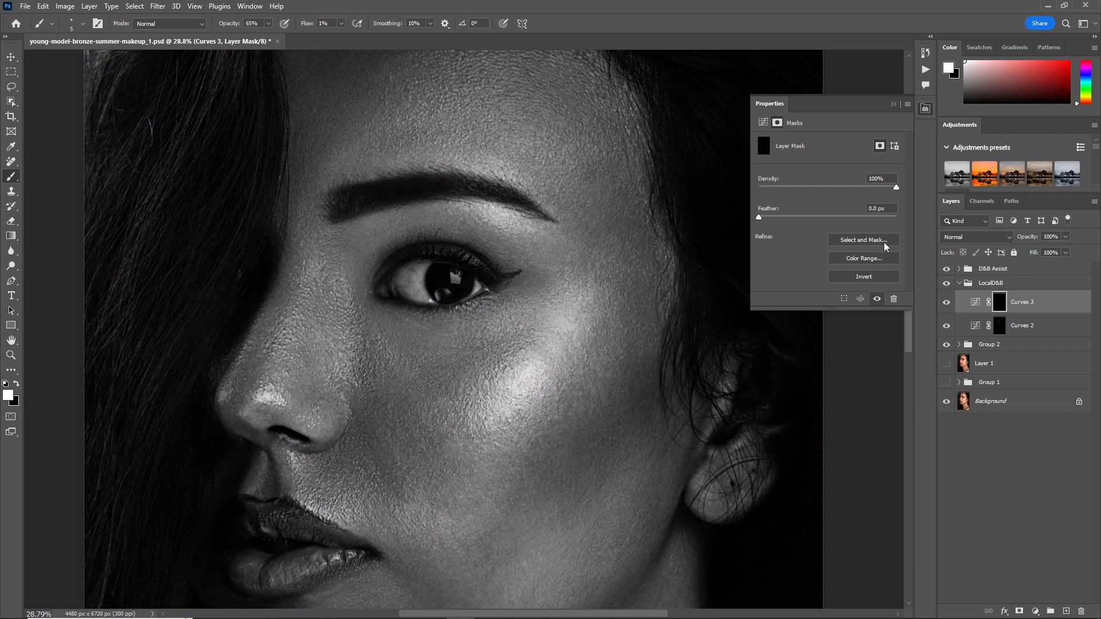
pyautogui.click(893, 105)
pyautogui.moveTo(228, 27); pyautogui.dragTo(234, 27)
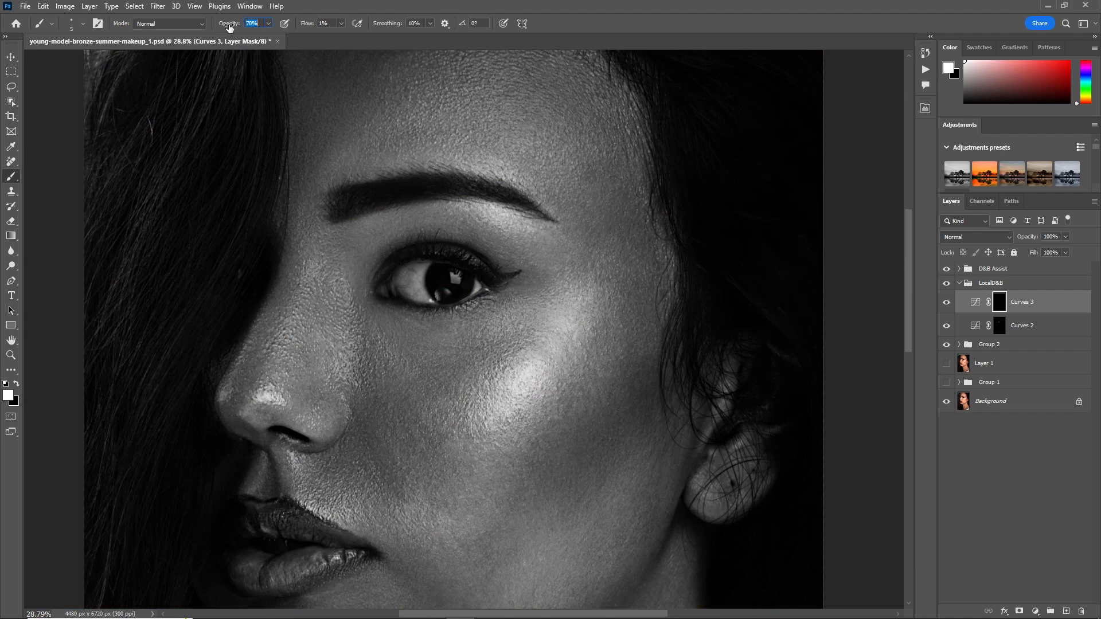
# Darken the bright spots on the tip of the nose on the Curves 3 mask with a 20 px brush
pyautogui.scroll(-2, 733, 325)
pyautogui.scroll(-3, 734, 326)
pyautogui.press('z')
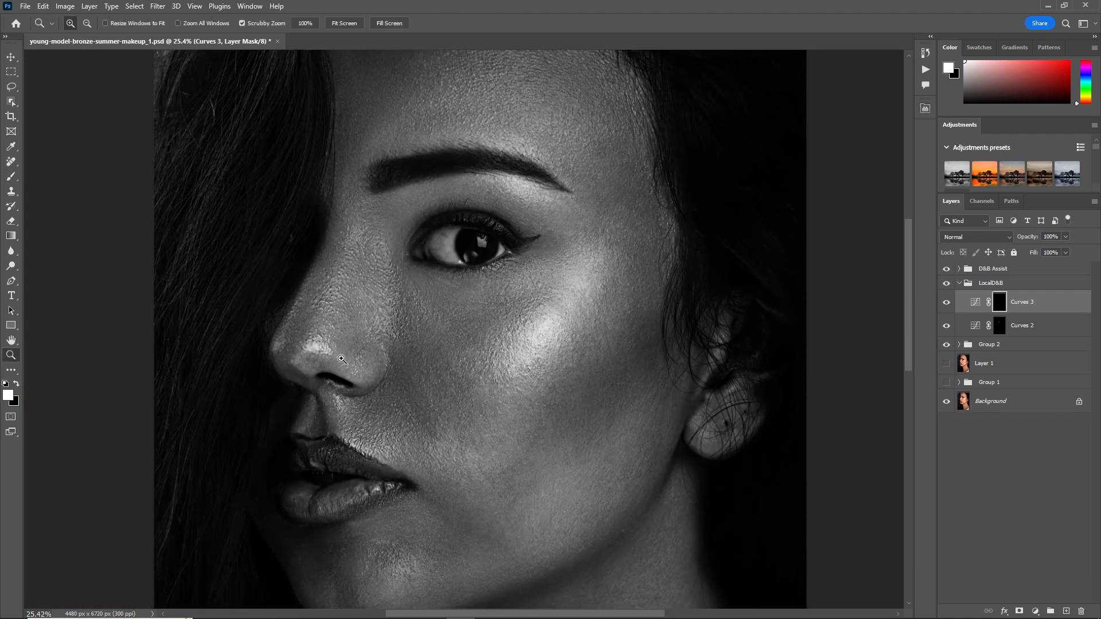
pyautogui.moveTo(265, 326); pyautogui.dragTo(292, 326)
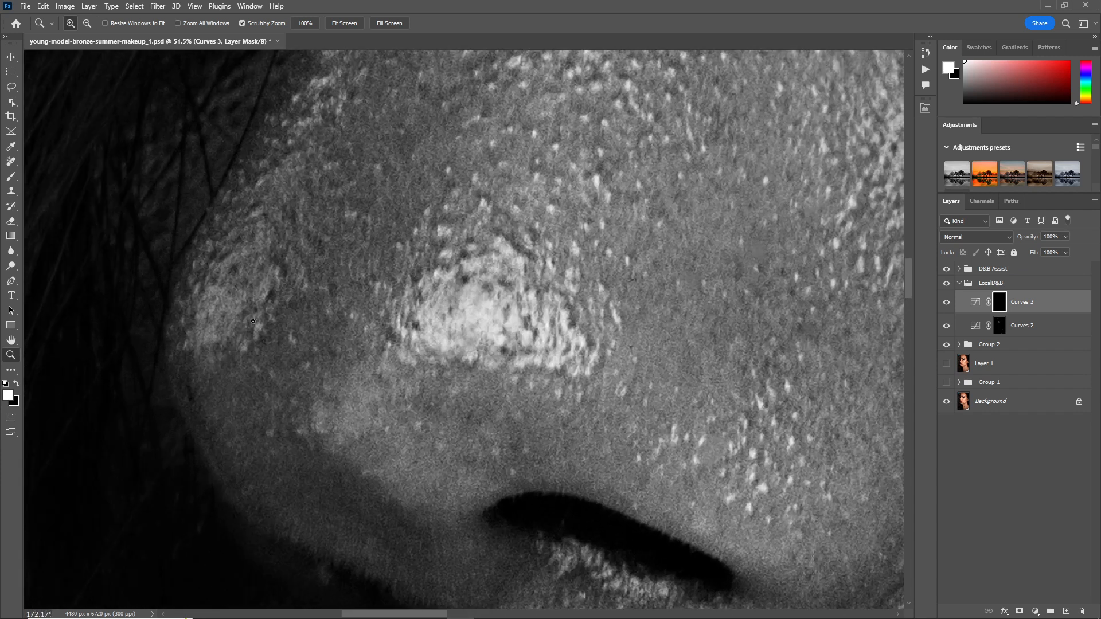
pyautogui.press('b')
pyautogui.press(']')
pyautogui.press(']')
pyautogui.press(']')
pyautogui.press(']')
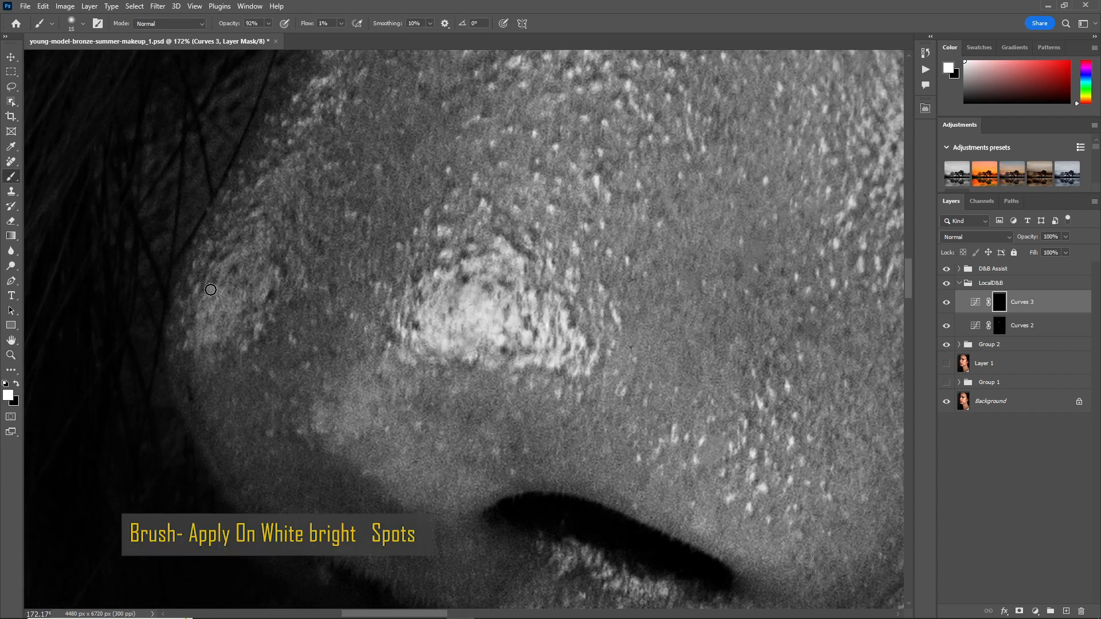
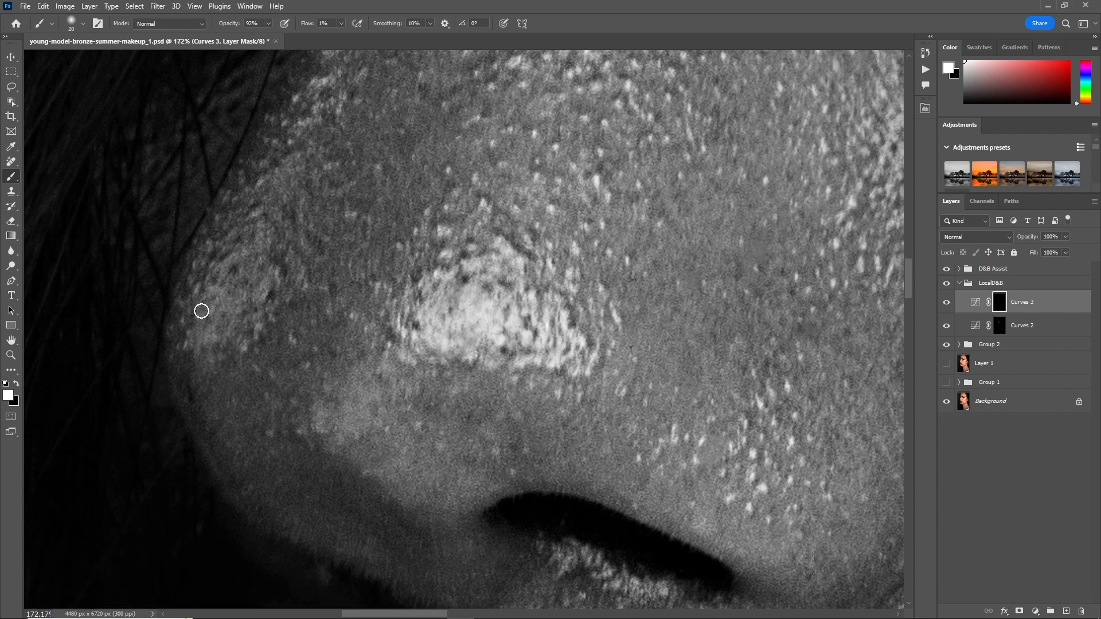
pyautogui.press('[')
pyautogui.press('[')
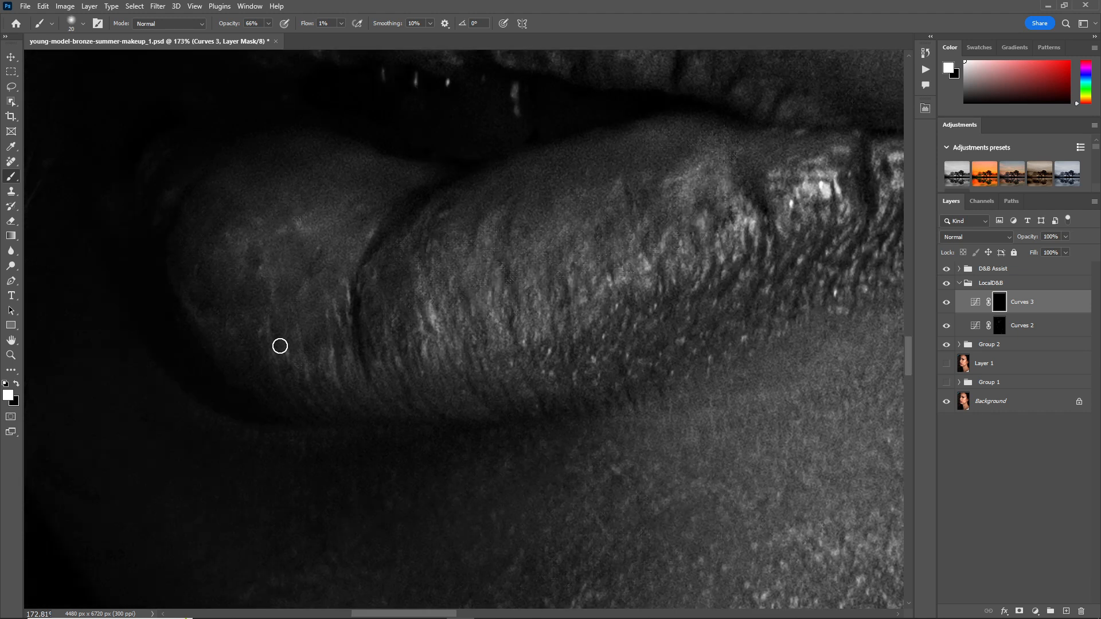
# Darken bright spots on the lower lip and chin on the Curves 3 mask, reducing the brush to 15 px
pyautogui.press('[')
pyautogui.press('[')
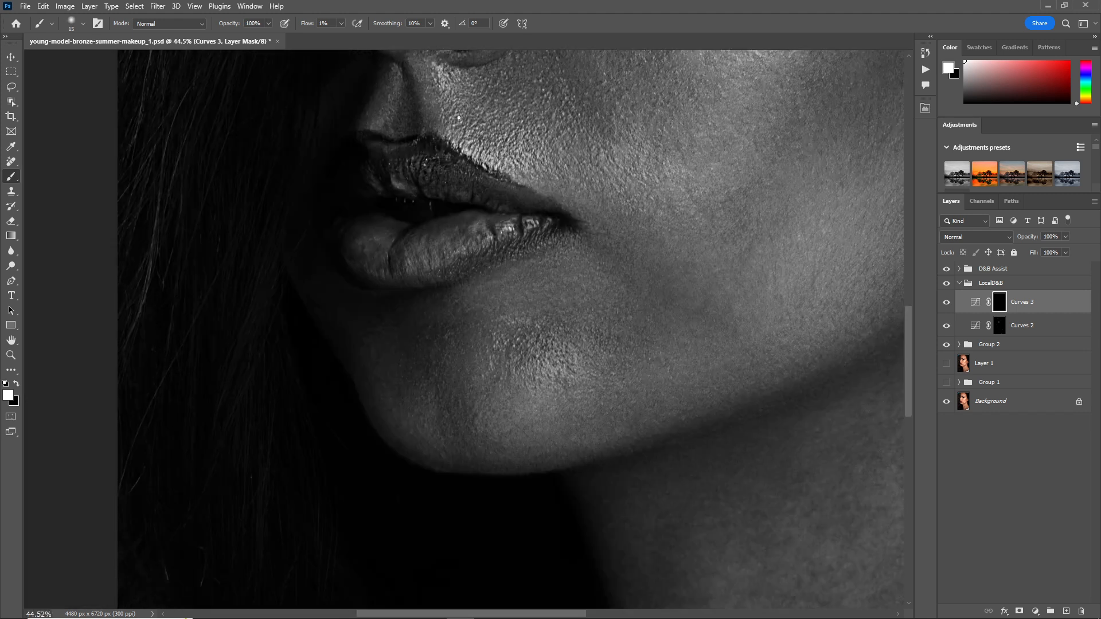
pyautogui.scroll(3, 378, 219)
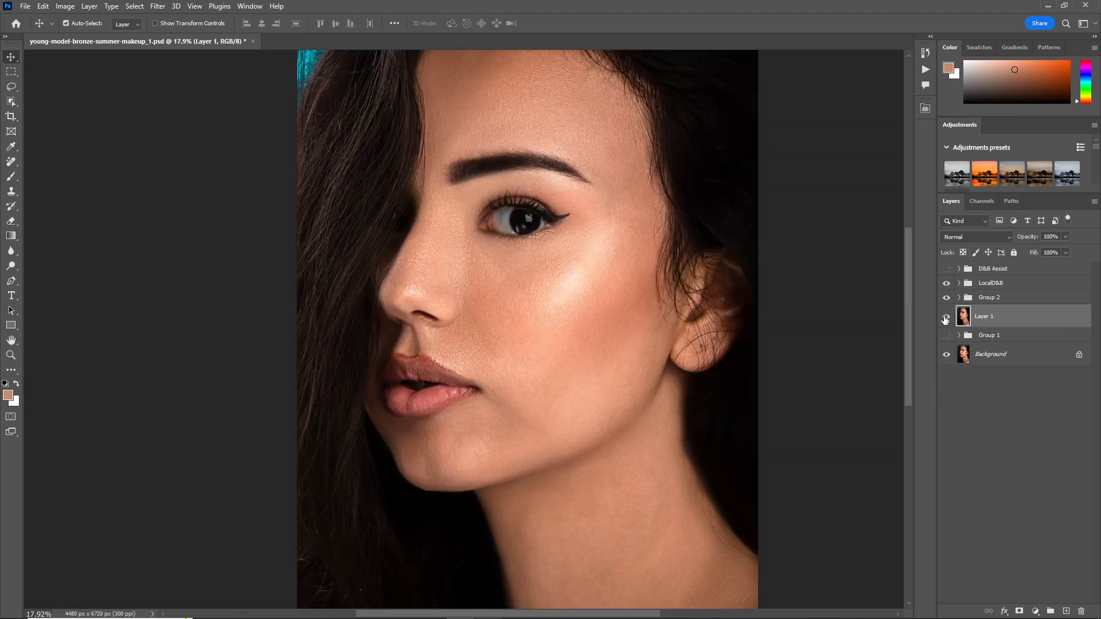
# Compare the retouch with the original Background, and link the LocalD&B group, Group 2 and Layer 1 together
pyautogui.click(946, 354)
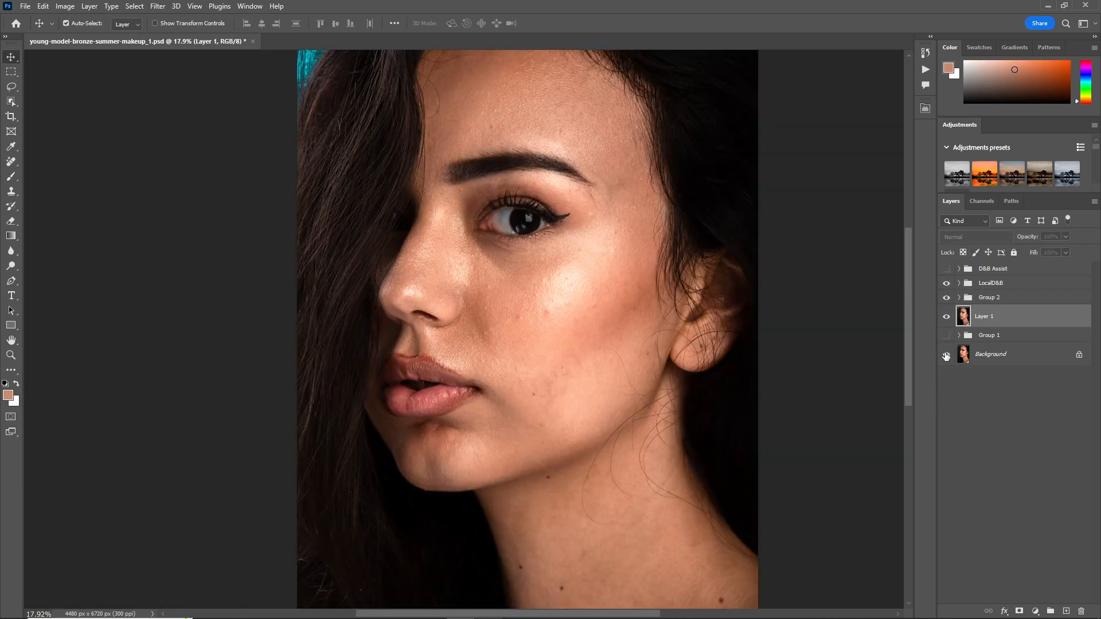
pyautogui.keyDown('shift'); pyautogui.click(1009, 286); pyautogui.keyUp('shift')
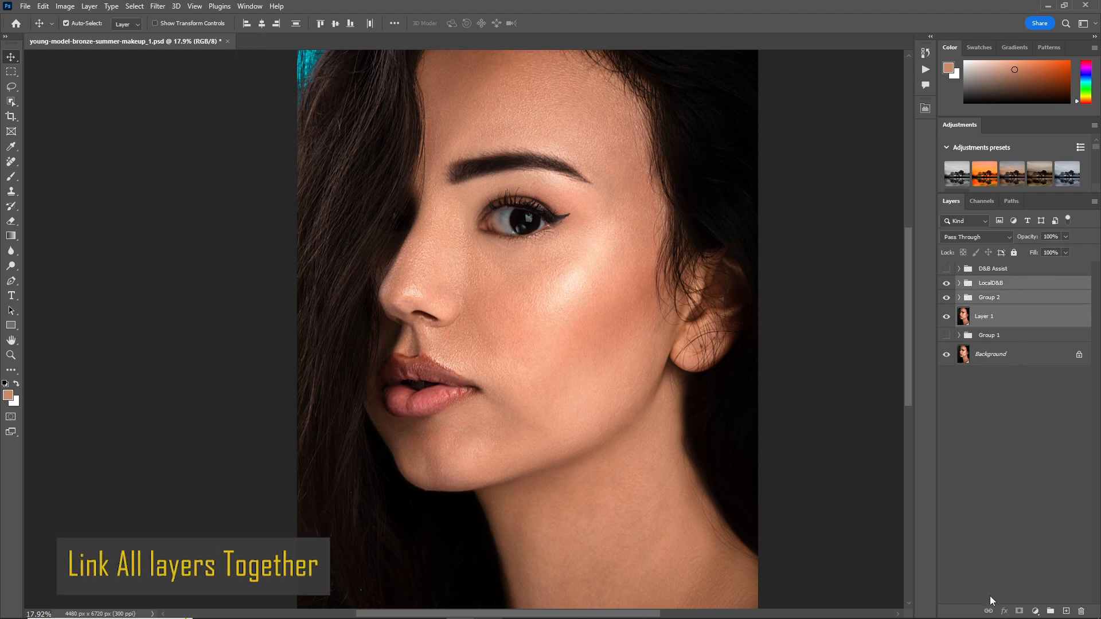
pyautogui.click(988, 610)
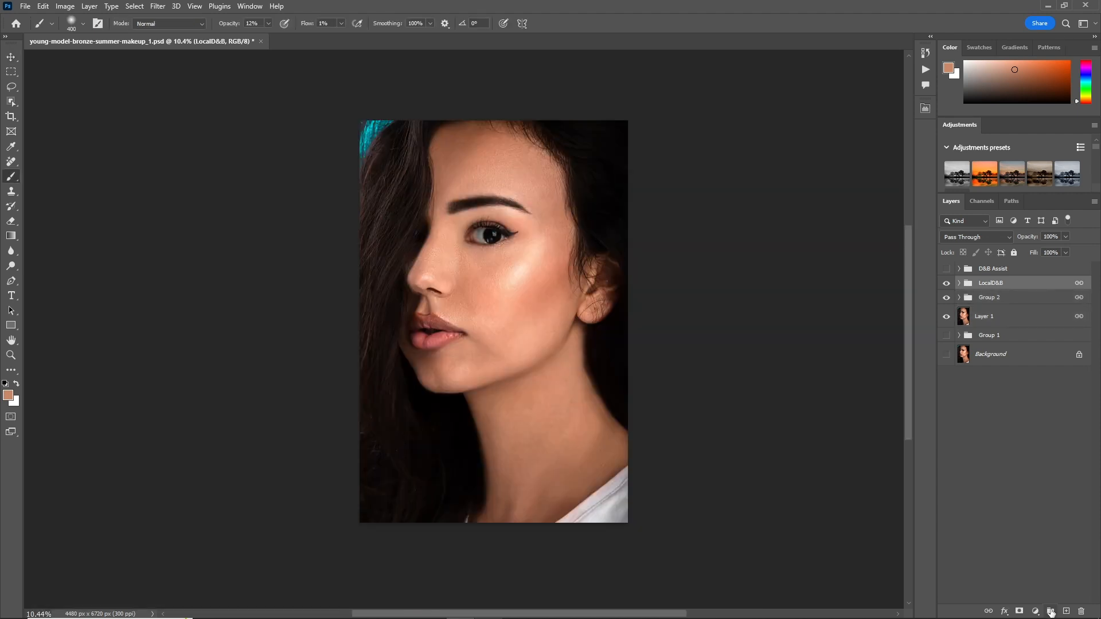
# Create a new group above LocalD&B and name it Global_D&B
pyautogui.write('Gl')
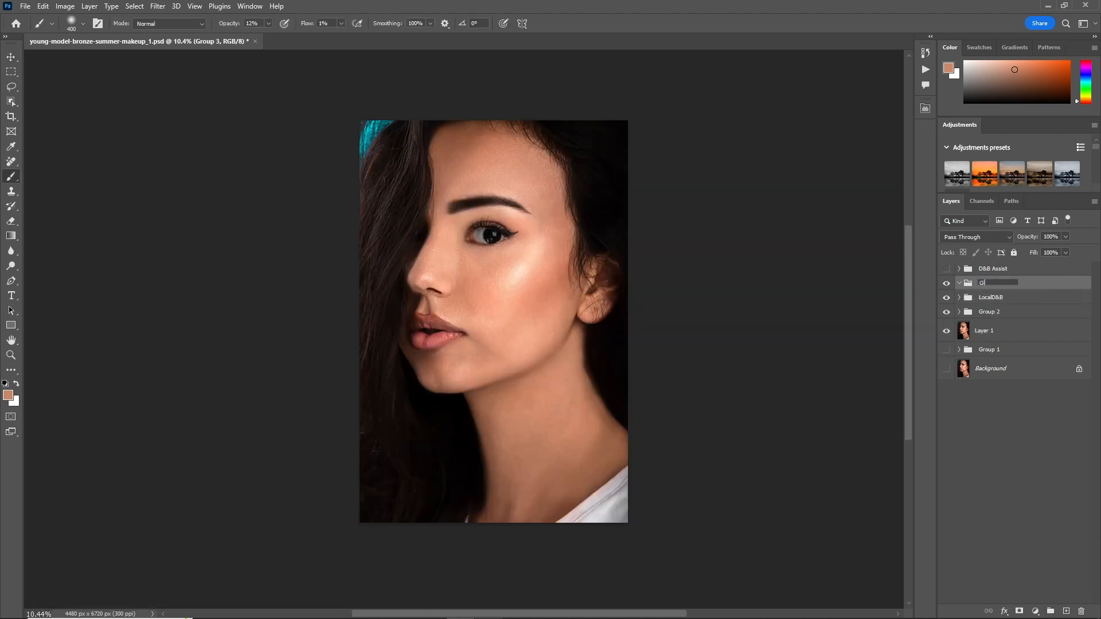
pyautogui.write('obal D&')
pyautogui.press('Return')
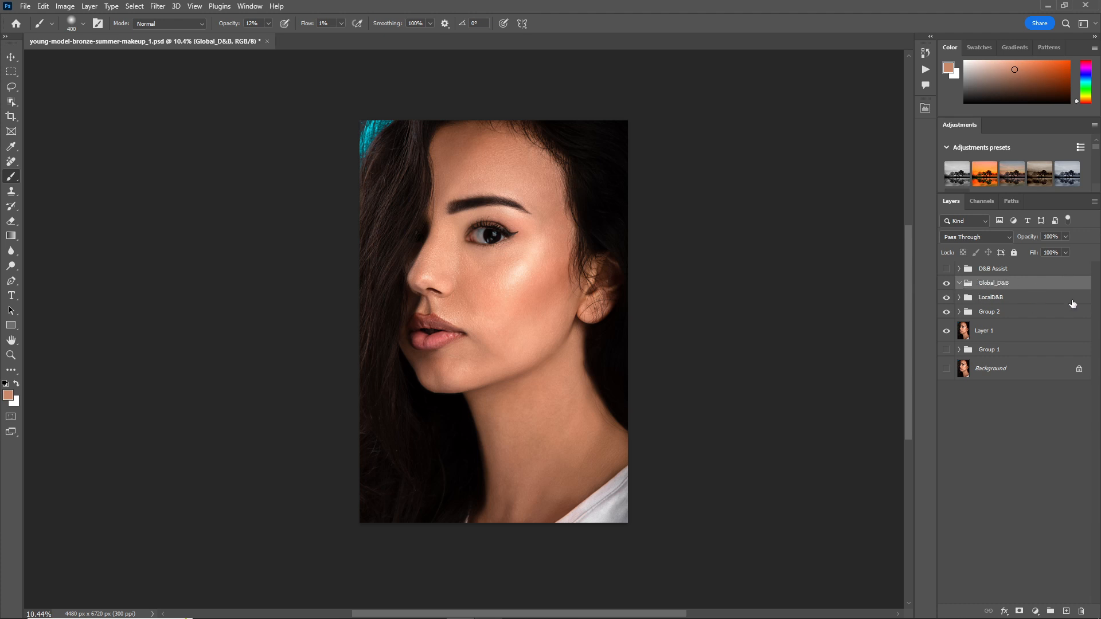
# Add a Curves layer with raised midtones in the Global_D&B group, name it dodge, and check its brightening effect
pyautogui.click(1034, 611)
pyautogui.click(1018, 473)
pyautogui.moveTo(840, 226); pyautogui.dragTo(825, 214)
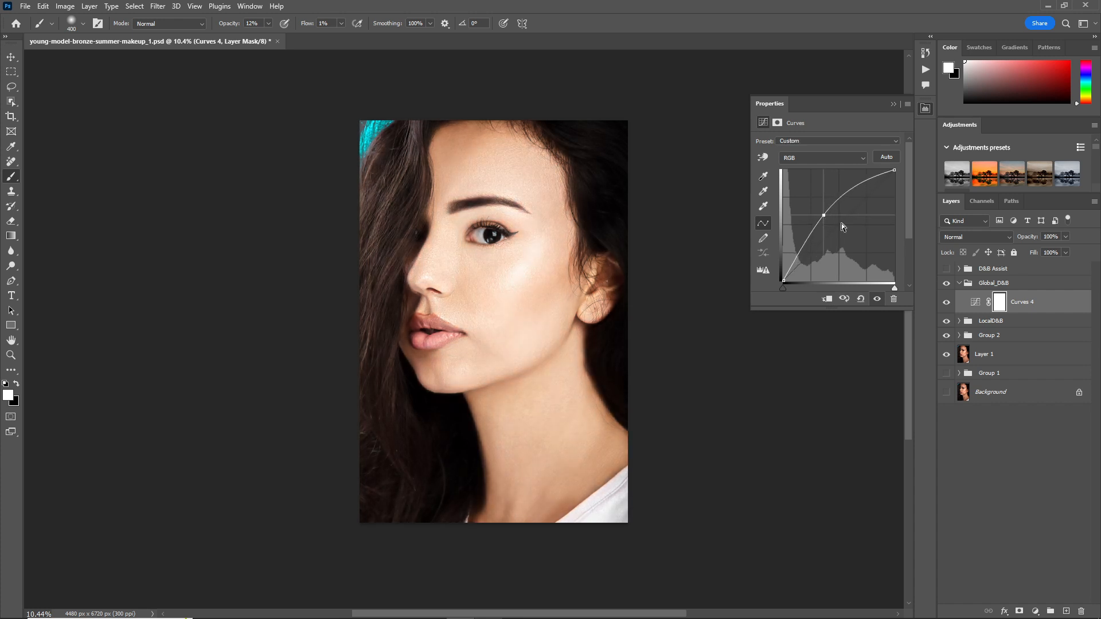
pyautogui.doubleClick(1024, 302)
pyautogui.write('d')
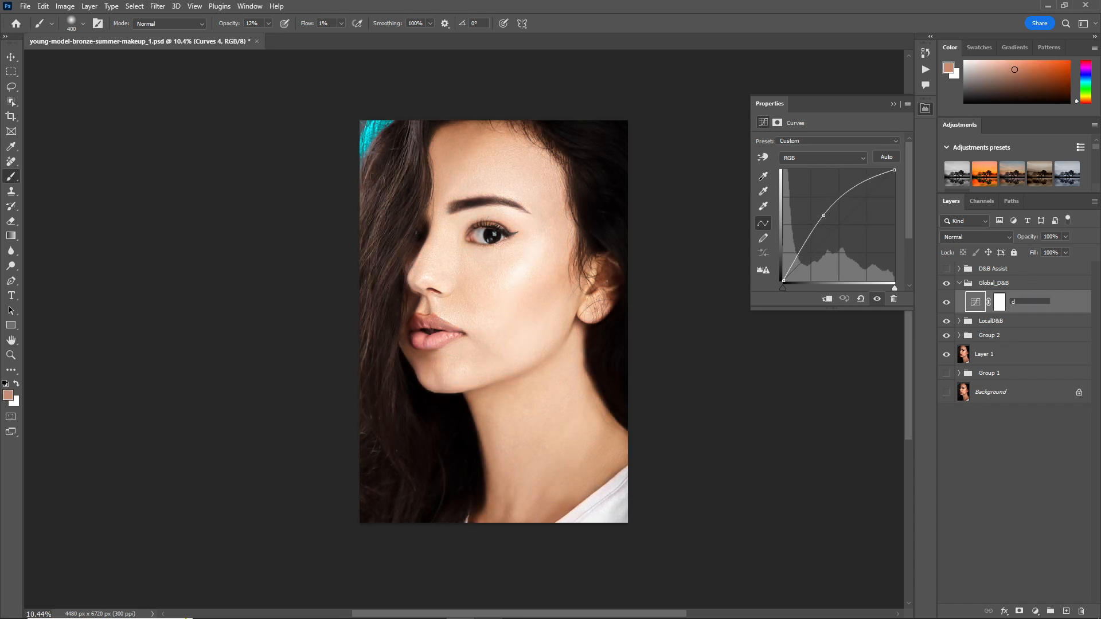
pyautogui.press('Return')
pyautogui.click(945, 302)
pyautogui.click(945, 302)
pyautogui.press('k')
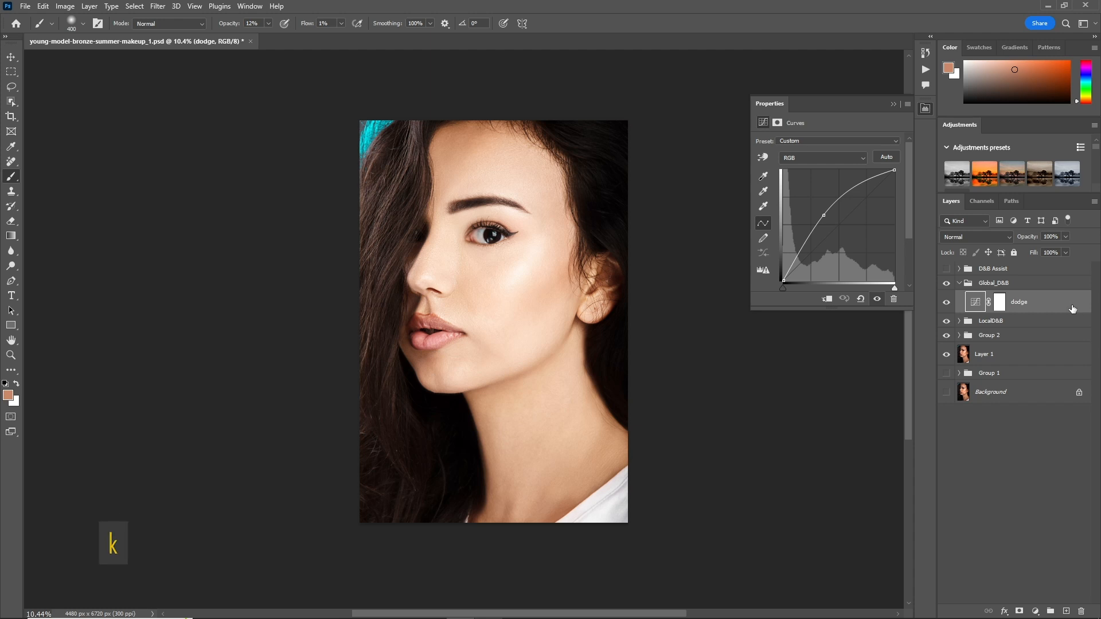
# Limit the dodge layer to highlights by splitting its underlying-layer Blend If shadow slider to about 120/235, at 47% opacity
pyautogui.doubleClick(1072, 309)
pyautogui.moveTo(810, 400)
pyautogui.mouseDown()
pyautogui.moveTo(890, 416)
pyautogui.moveTo(881, 401)
pyautogui.moveTo(954, 397)
pyautogui.mouseUp()
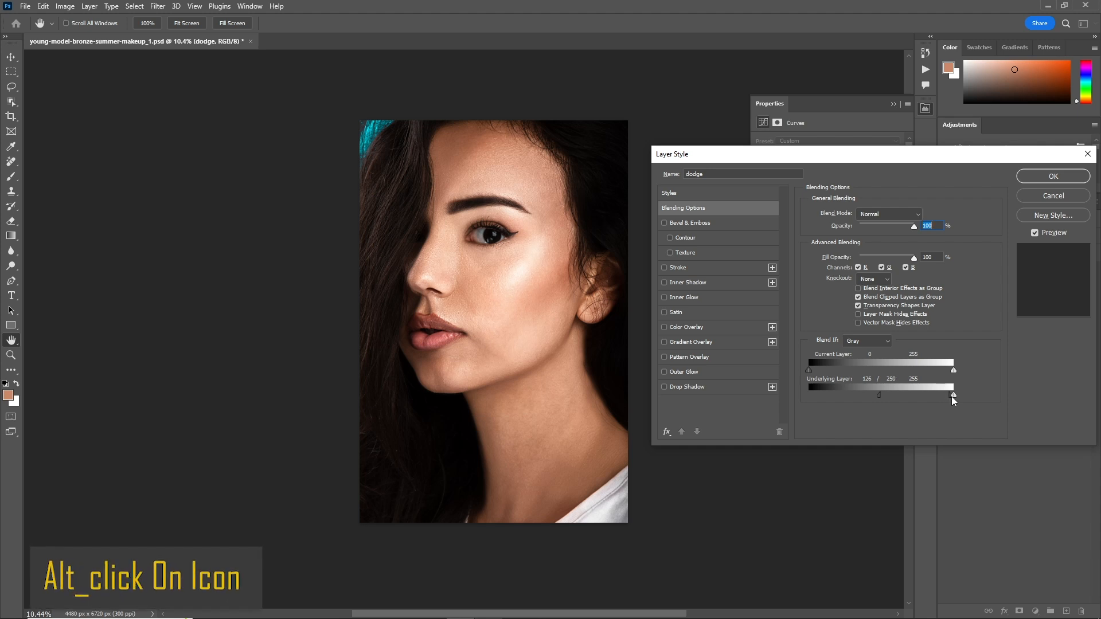
pyautogui.moveTo(878, 396)
pyautogui.mouseDown()
pyautogui.moveTo(897, 397)
pyautogui.moveTo(858, 393)
pyautogui.mouseUp()
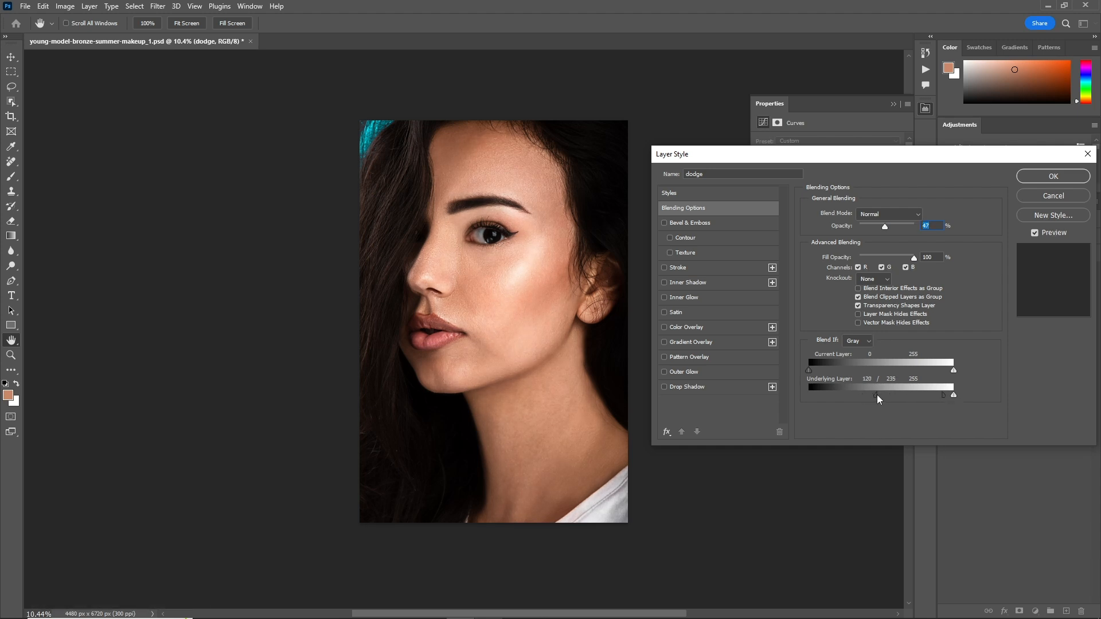
pyautogui.click(1040, 179)
# Add a second Curves layer with lowered midtones in the Global_D&B group and name it Burn
pyautogui.click(1035, 611)
pyautogui.click(1028, 464)
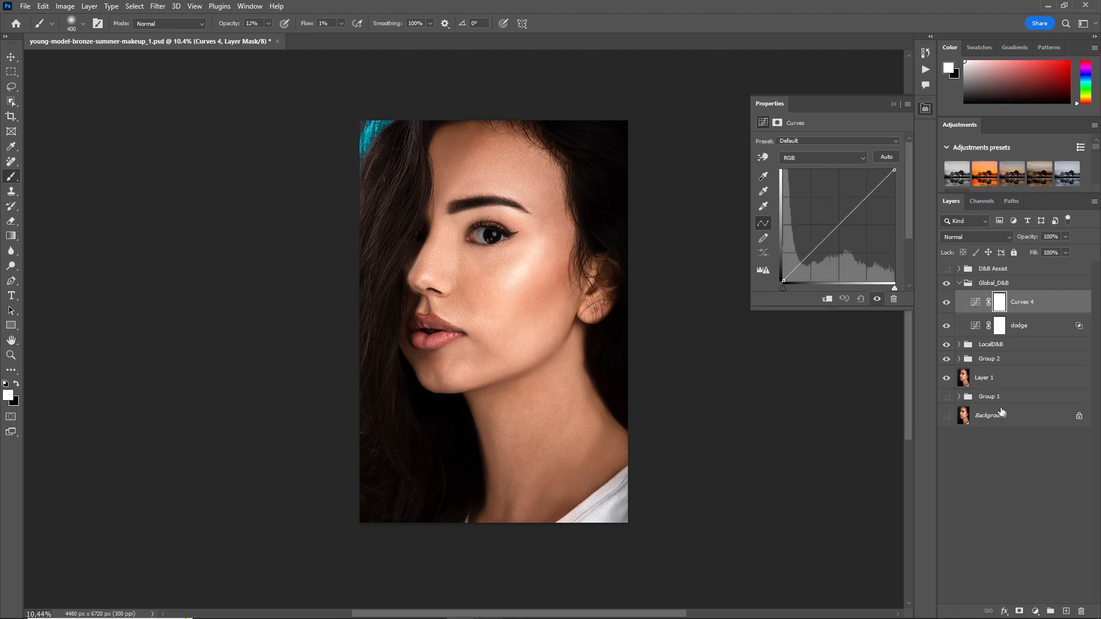
pyautogui.moveTo(841, 227); pyautogui.dragTo(853, 240)
pyautogui.click(974, 302)
pyautogui.doubleClick(1022, 302)
pyautogui.write('Burn')
pyautogui.press('Return')
# Limit the Burn layer to shadows by splitting its underlying-layer Blend If highlight slider to about 81/207, at 30% opacity
pyautogui.doubleClick(1070, 303)
pyautogui.moveTo(953, 396); pyautogui.dragTo(835, 390)
pyautogui.moveTo(910, 397); pyautogui.dragTo(936, 404)
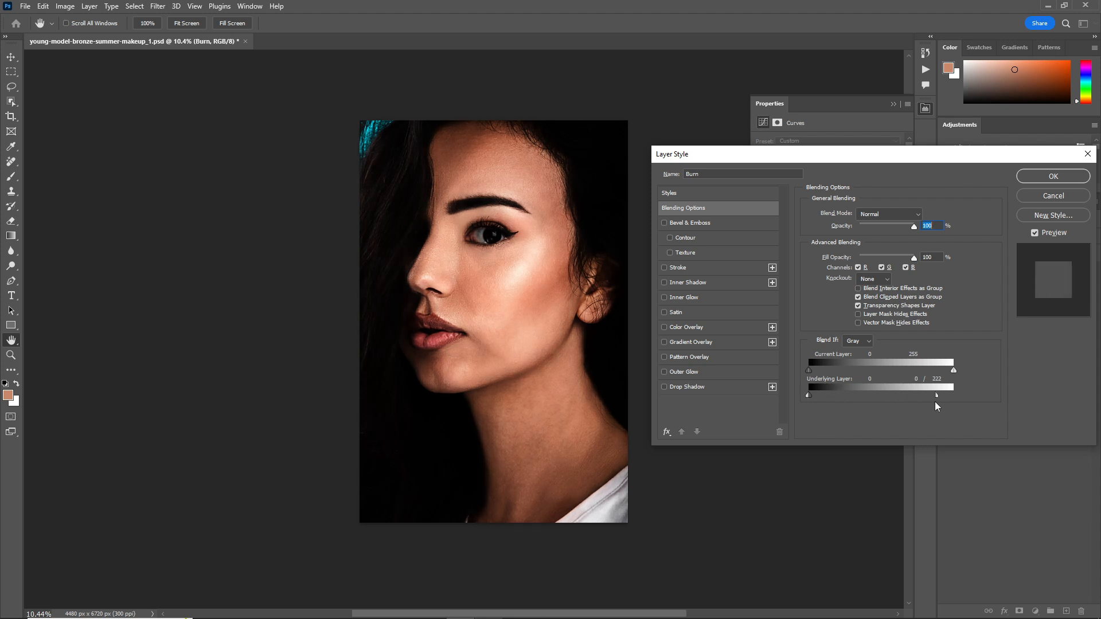
pyautogui.moveTo(851, 396)
pyautogui.mouseDown()
pyautogui.moveTo(839, 395)
pyautogui.moveTo(856, 396)
pyautogui.mouseUp()
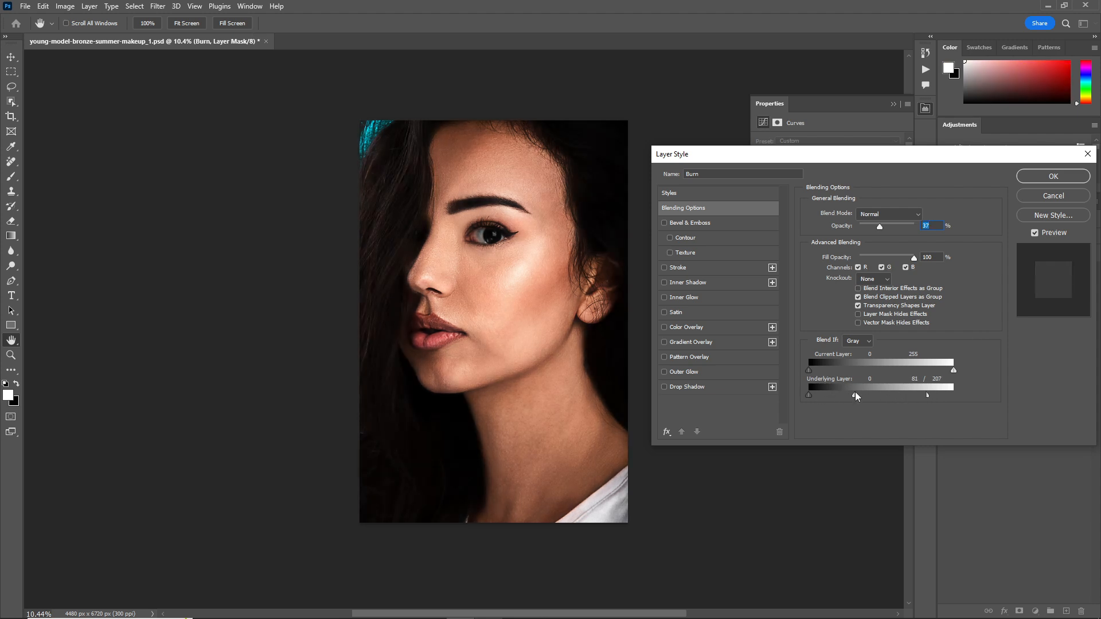
pyautogui.click(1051, 177)
# Collapse the Global_D&B group, compare the image with it off and on, and compare against the original Background
pyautogui.click(959, 283)
pyautogui.click(946, 283)
pyautogui.click(946, 284)
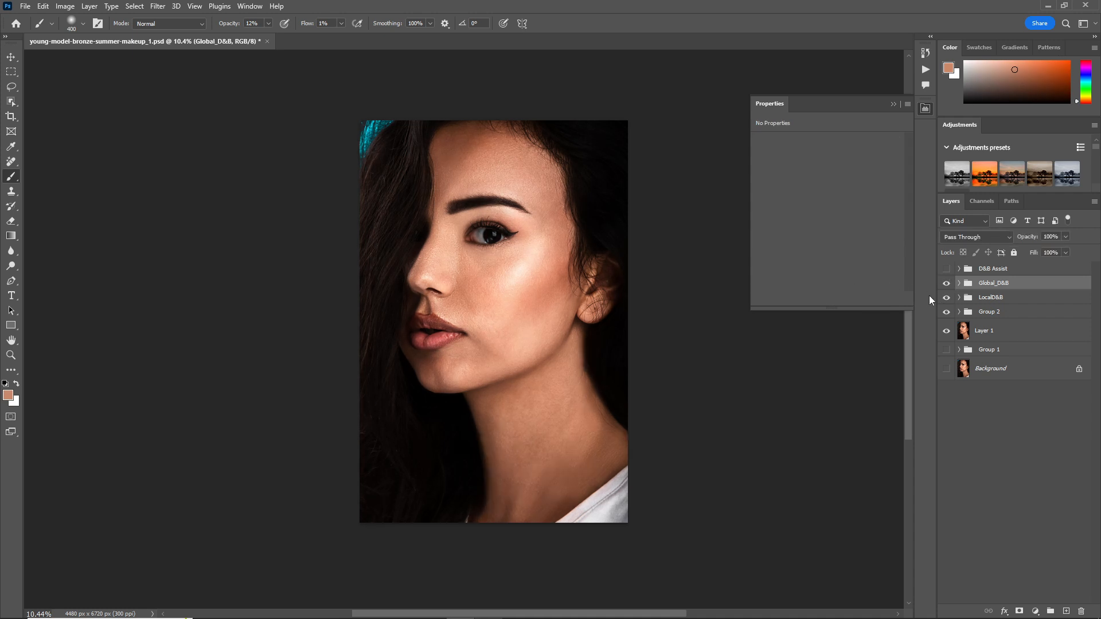
pyautogui.keyDown('alt'); pyautogui.click(945, 368); pyautogui.keyUp('alt')
pyautogui.keyDown('alt'); pyautogui.click(946, 368); pyautogui.keyUp('alt')
# Expand the Global_D&B group and compare the retouched face with the original Background layer up close
pyautogui.click(958, 283)
pyautogui.click(998, 302)
pyautogui.moveTo(628, 288); pyautogui.dragTo(665, 305)
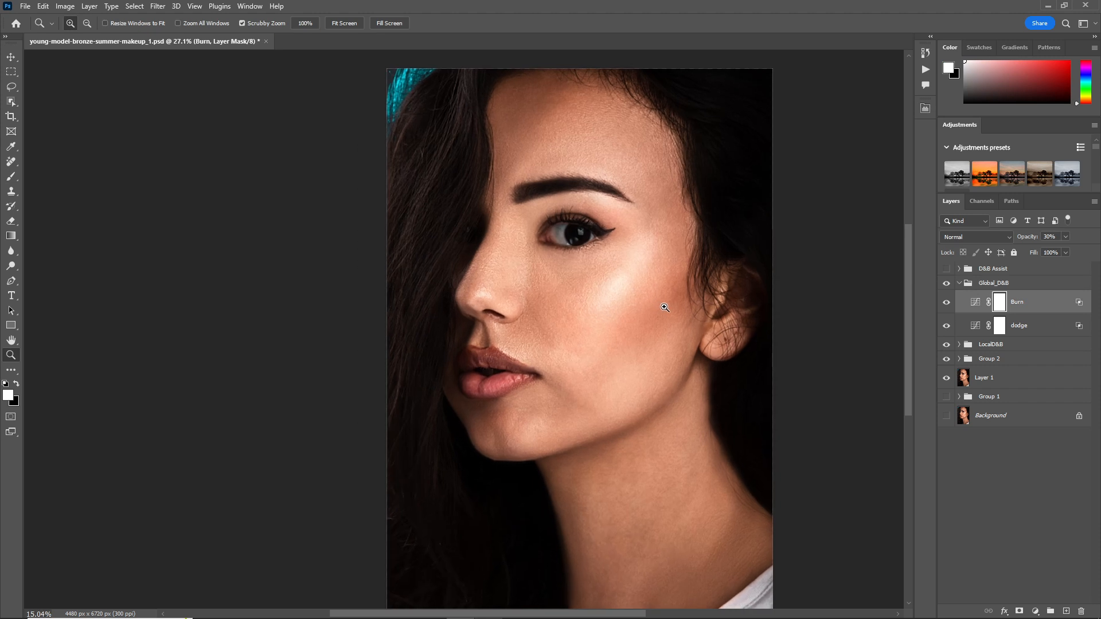
pyautogui.keyDown('alt'); pyautogui.click(945, 417); pyautogui.keyUp('alt')
pyautogui.keyDown('alt'); pyautogui.click(944, 417); pyautogui.keyUp('alt')
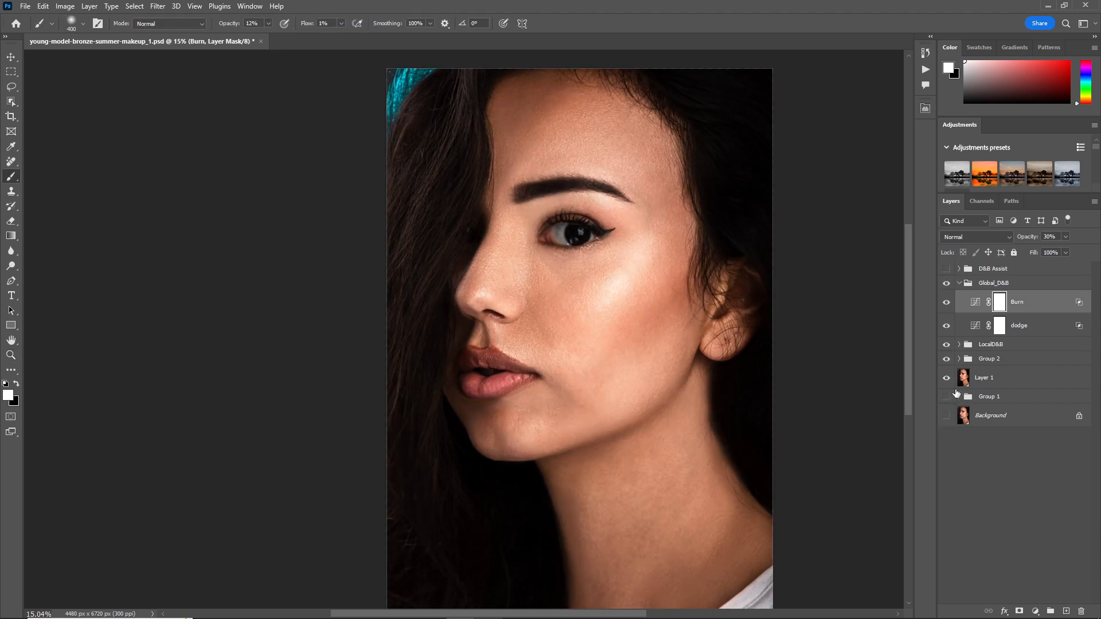
pyautogui.moveTo(636, 233); pyautogui.dragTo(661, 231)
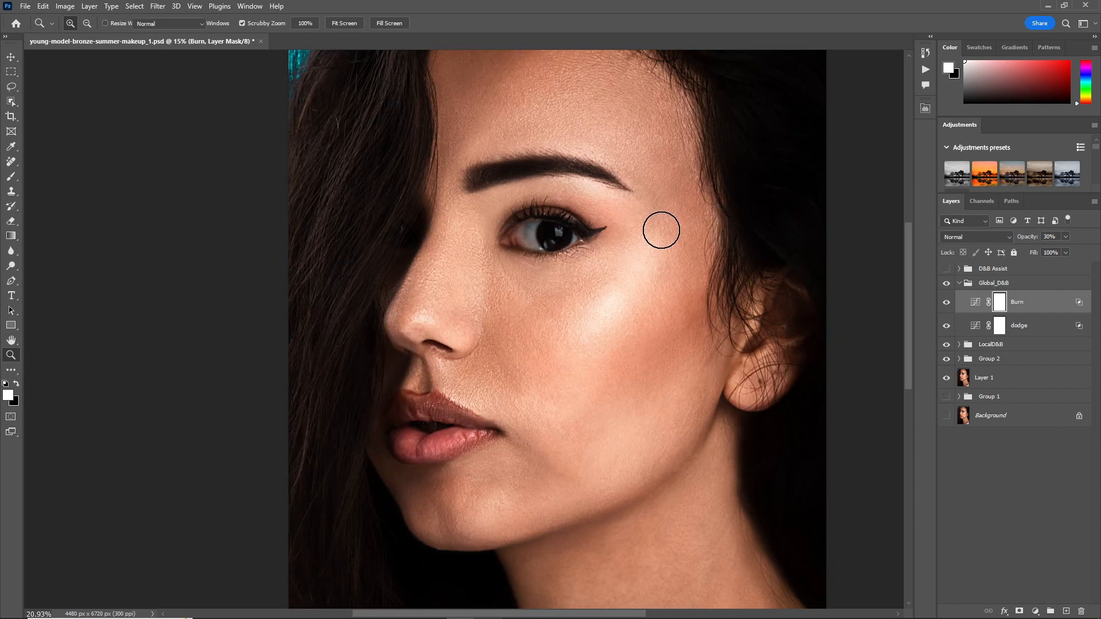
# Lower the opacity of the whole Global_D&B group and compare the image with the group off and on
pyautogui.click(1007, 283)
pyautogui.moveTo(1026, 238); pyautogui.dragTo(1013, 241)
pyautogui.click(946, 284)
pyautogui.click(946, 285)
# Add a Curves layer with raised midtones above Burn and invert its mask to black
pyautogui.click(1017, 303)
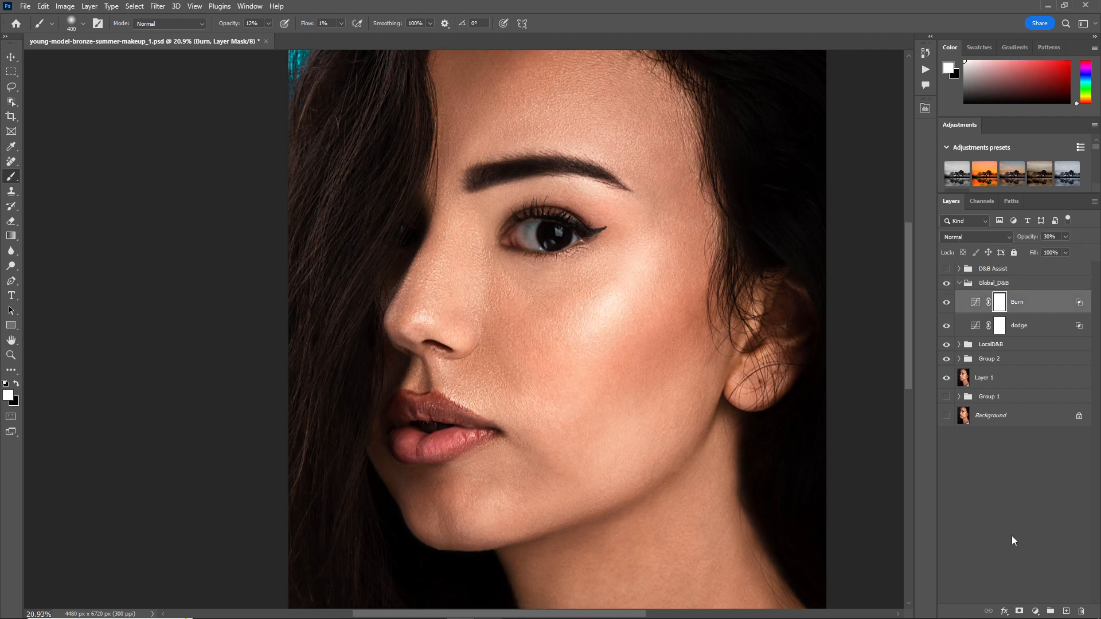
pyautogui.click(1035, 611)
pyautogui.click(1026, 458)
pyautogui.click(839, 225)
pyautogui.moveTo(839, 226); pyautogui.dragTo(824, 219)
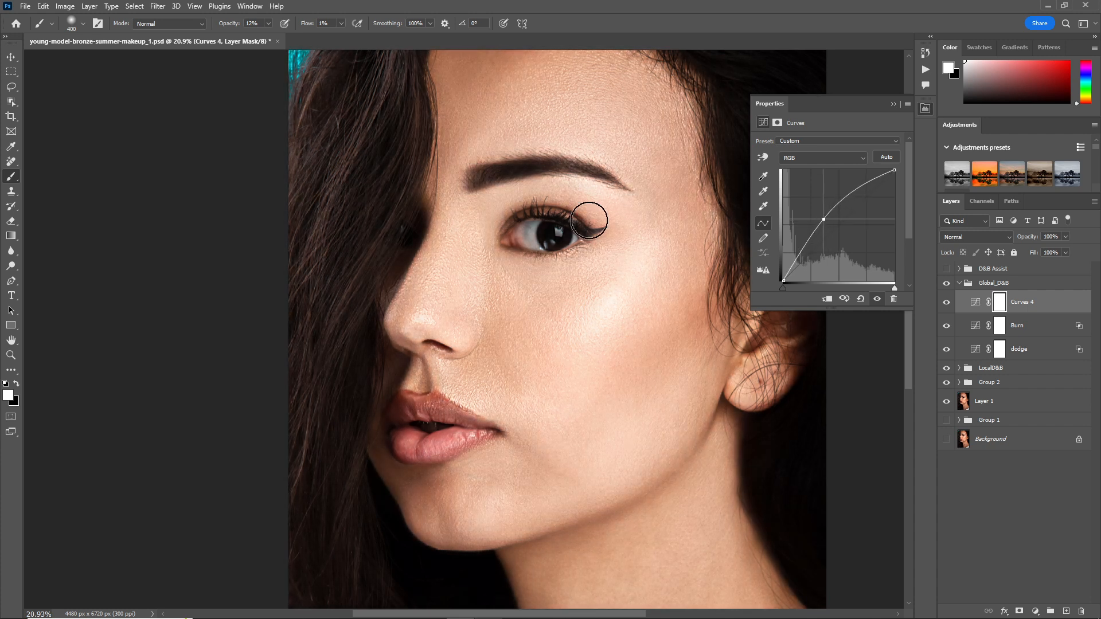
pyautogui.click(998, 307)
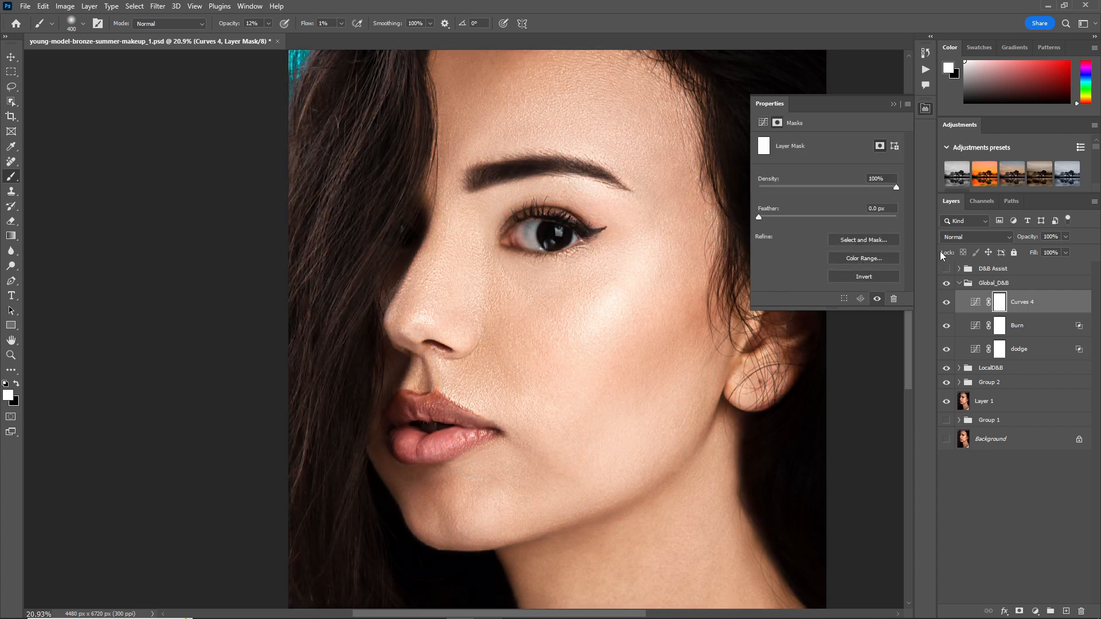
pyautogui.hotkey('ctrl', 'i')
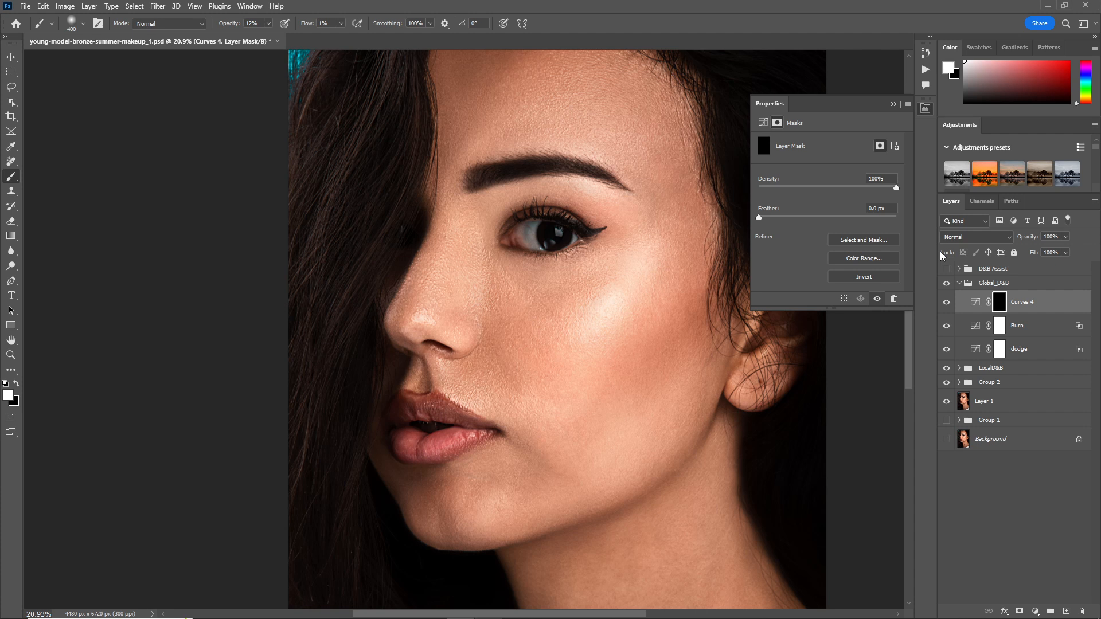
# Paint the brightening Curves 4 effect onto the eye with a 175 px white brush at 100% opacity and 12% flow, comparing before and after
pyautogui.press('[')
pyautogui.press('[')
pyautogui.press('[')
pyautogui.press('[')
pyautogui.hotkey('shift', '1')
pyautogui.hotkey('shift', '2')
pyautogui.press('0')
pyautogui.moveTo(555, 204)
pyautogui.mouseDown()
pyautogui.moveTo(521, 229)
pyautogui.moveTo(573, 230)
pyautogui.mouseUp()
pyautogui.click(945, 303)
pyautogui.click(946, 303)
pyautogui.moveTo(527, 235); pyautogui.dragTo(574, 240)
pyautogui.click(947, 307)
pyautogui.click(947, 307)
pyautogui.click(892, 104)
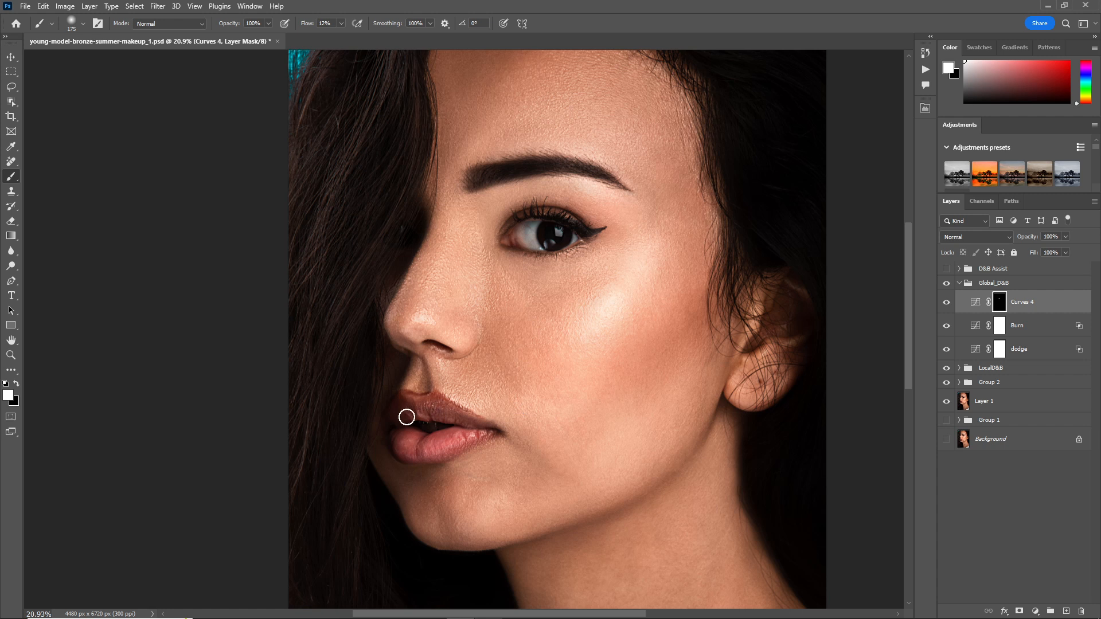
pyautogui.click(946, 306)
pyautogui.click(946, 305)
# Add another Curves layer with lowered midtones at the top of the Global_D&B group and name it Hair
pyautogui.click(1035, 611)
pyautogui.click(1047, 469)
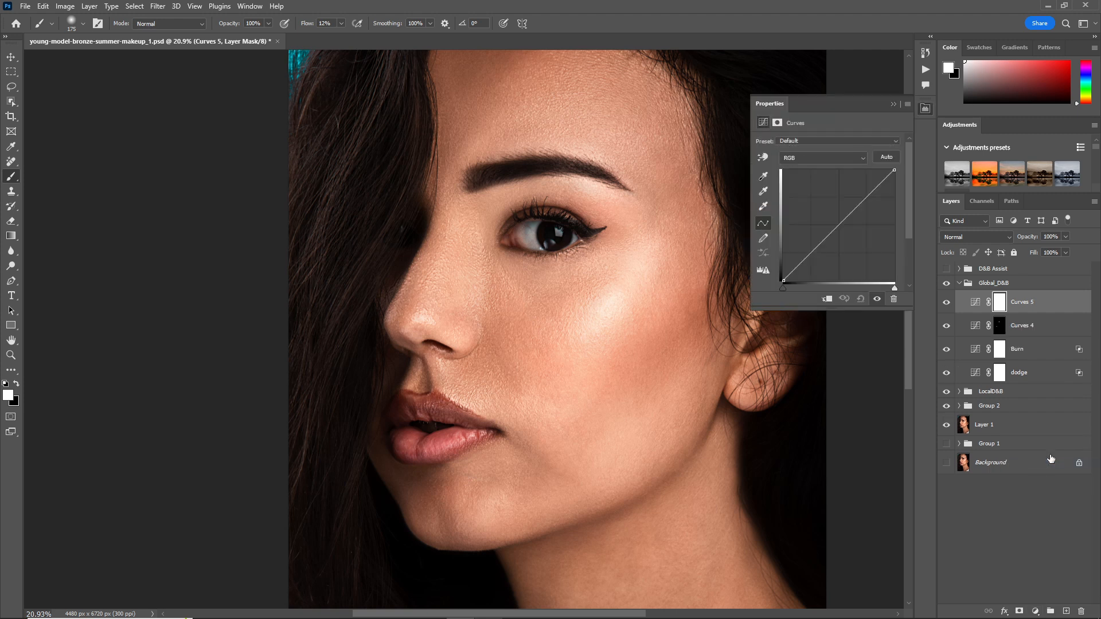
pyautogui.moveTo(840, 224); pyautogui.dragTo(850, 233)
pyautogui.click(1055, 308)
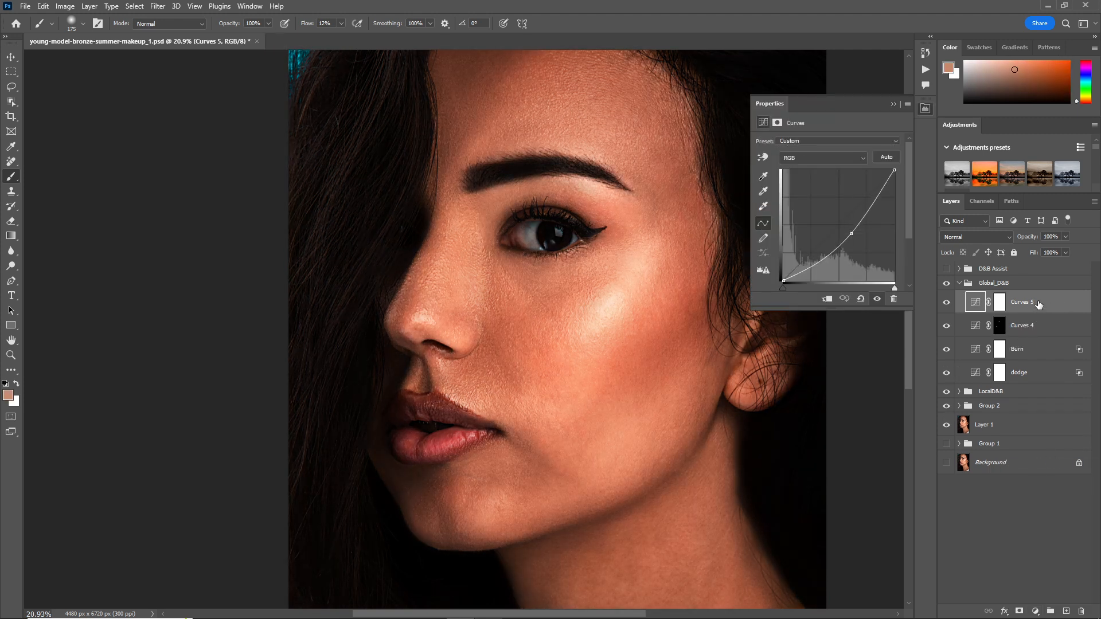
pyautogui.doubleClick(1022, 302)
pyautogui.press('Return')
# Limit the Hair layer to dark tones by splitting its underlying-layer Blend If highlight slider to about 50/143, and compare it off and on
pyautogui.doubleClick(1060, 308)
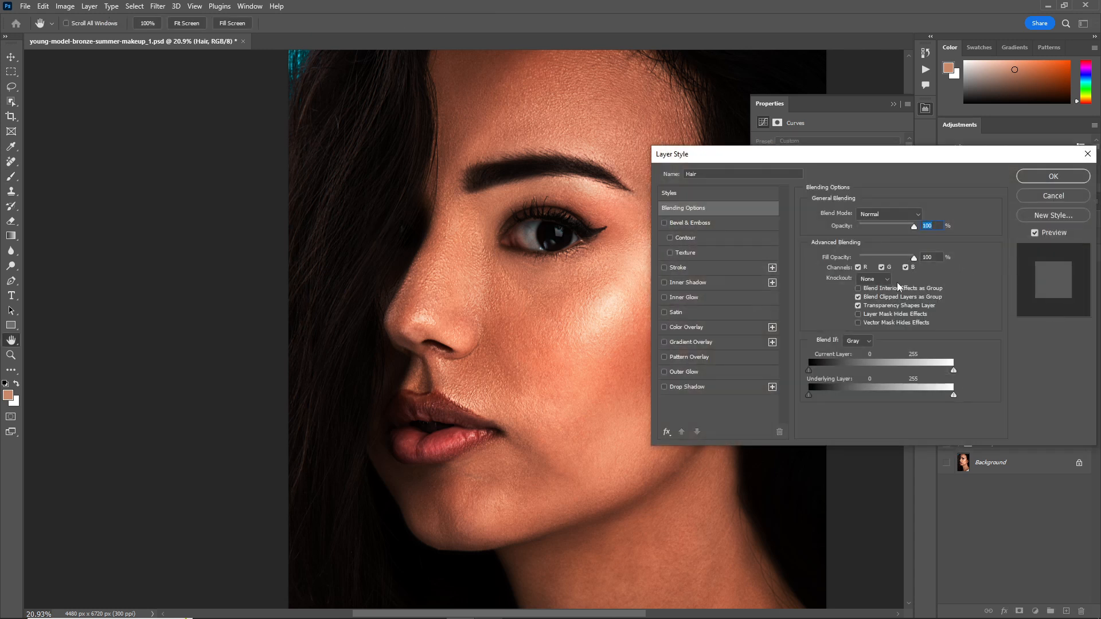
pyautogui.moveTo(880, 395); pyautogui.dragTo(838, 405)
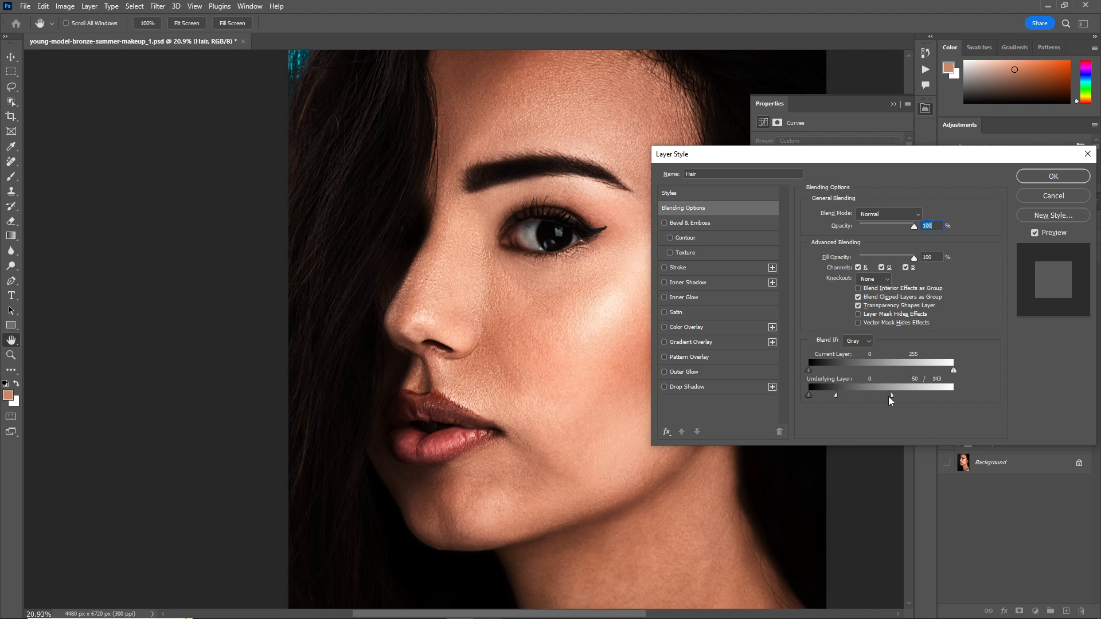
pyautogui.click(1053, 176)
pyautogui.click(945, 304)
pyautogui.click(946, 304)
# Invert the Hair layer's mask to black and paint white over the eyebrow and the hair strands, adjusting the brush size and flow
pyautogui.click(1000, 306)
pyautogui.press('d')
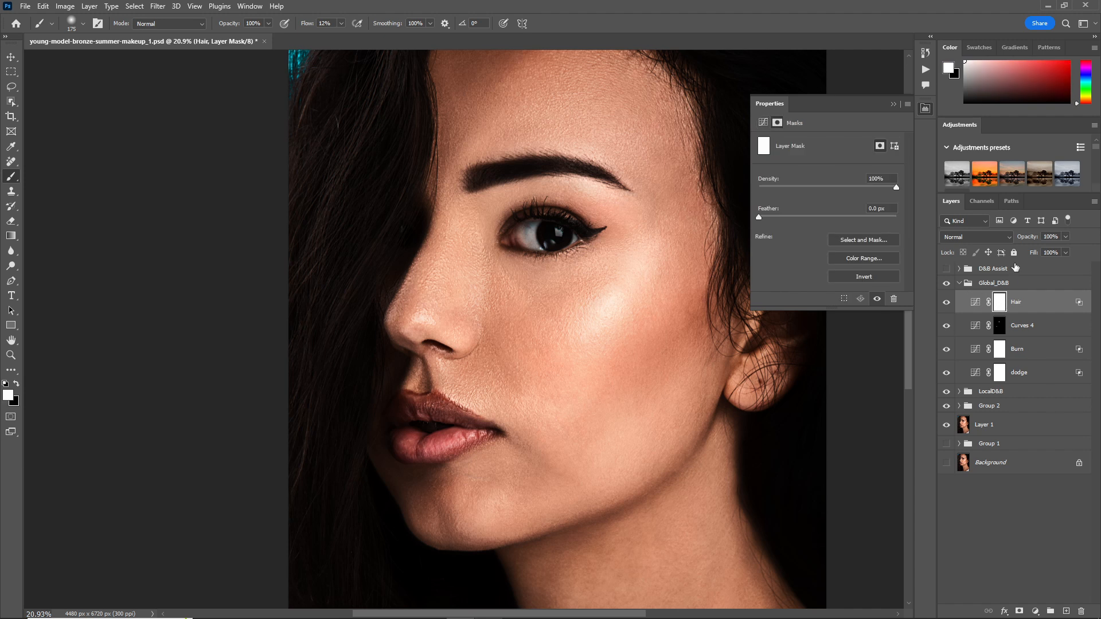
pyautogui.hotkey('ctrl', 'i')
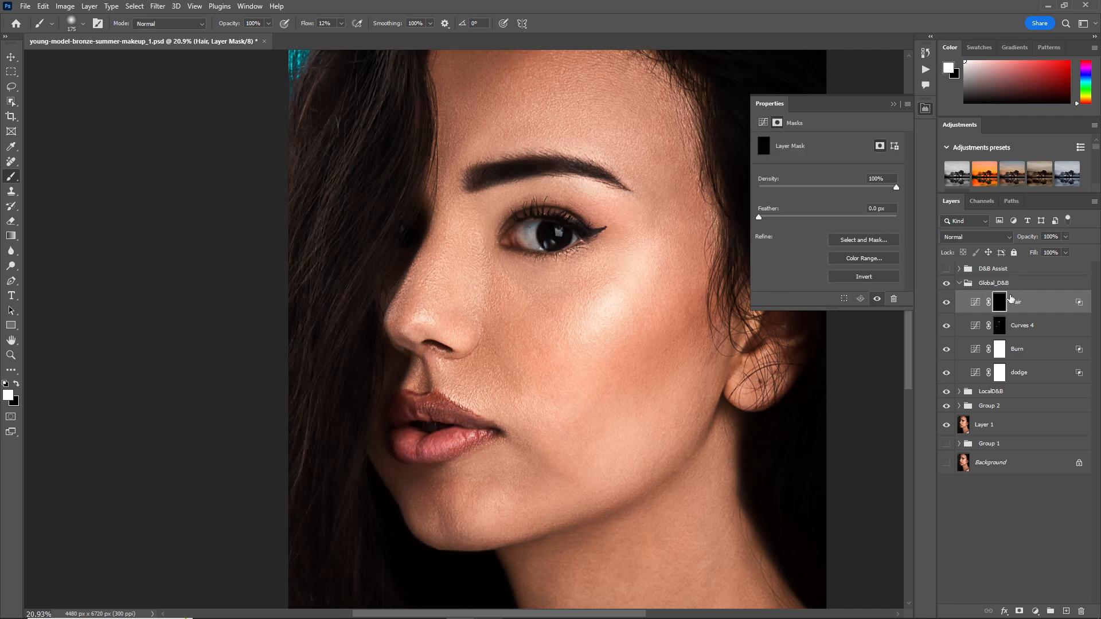
pyautogui.moveTo(608, 168)
pyautogui.mouseDown()
pyautogui.moveTo(559, 168)
pyautogui.moveTo(501, 178)
pyautogui.mouseUp()
pyautogui.moveTo(396, 110)
pyautogui.mouseDown()
pyautogui.moveTo(326, 273)
pyautogui.moveTo(312, 363)
pyautogui.moveTo(321, 580)
pyautogui.moveTo(344, 526)
pyautogui.mouseUp()
pyautogui.press('[')
pyautogui.press('[')
pyautogui.press('[')
pyautogui.press('[')
pyautogui.press('[')
pyautogui.press('[')
pyautogui.moveTo(304, 26); pyautogui.dragTo(297, 29)
pyautogui.moveTo(300, 28); pyautogui.dragTo(290, 28)
pyautogui.press(']')
pyautogui.press(']')
# Set the Hair layer's opacity to 49% and the Curves 4 layer's opacity to 77%
pyautogui.moveTo(1029, 237); pyautogui.dragTo(1002, 239)
pyautogui.click(945, 303)
pyautogui.click(945, 302)
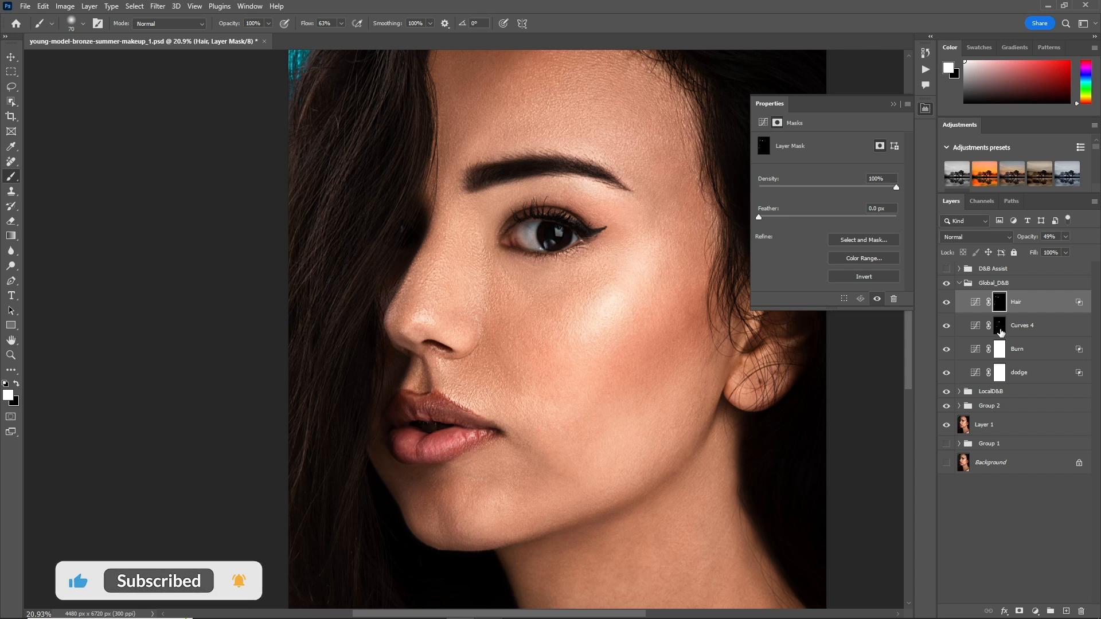
pyautogui.click(1027, 325)
pyautogui.moveTo(1029, 237); pyautogui.dragTo(1014, 241)
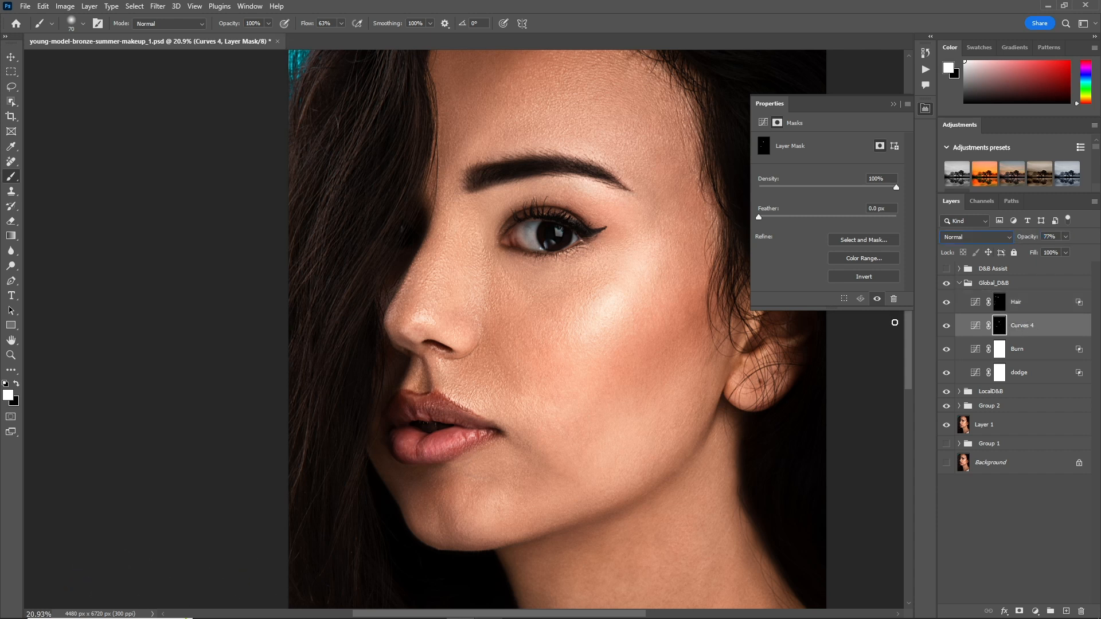
pyautogui.click(892, 104)
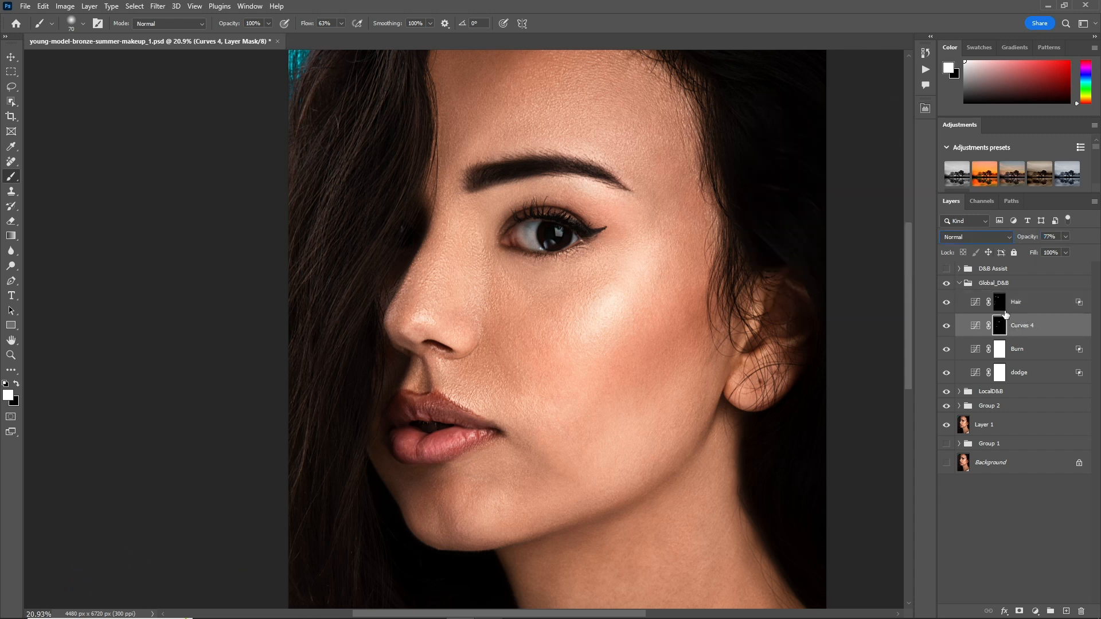
# Reduce the opacity of the Curves 4 brightening layer to 55% and check the full portrait
pyautogui.scroll(3, 403, 157)
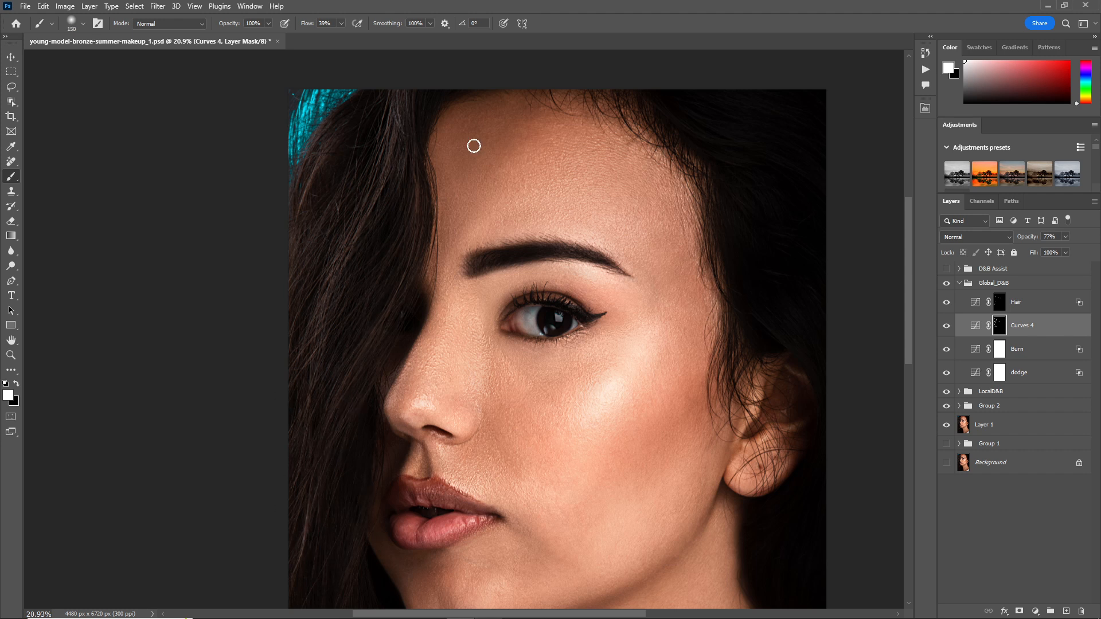
pyautogui.scroll(2, 631, 200)
pyautogui.moveTo(1032, 239); pyautogui.dragTo(1019, 243)
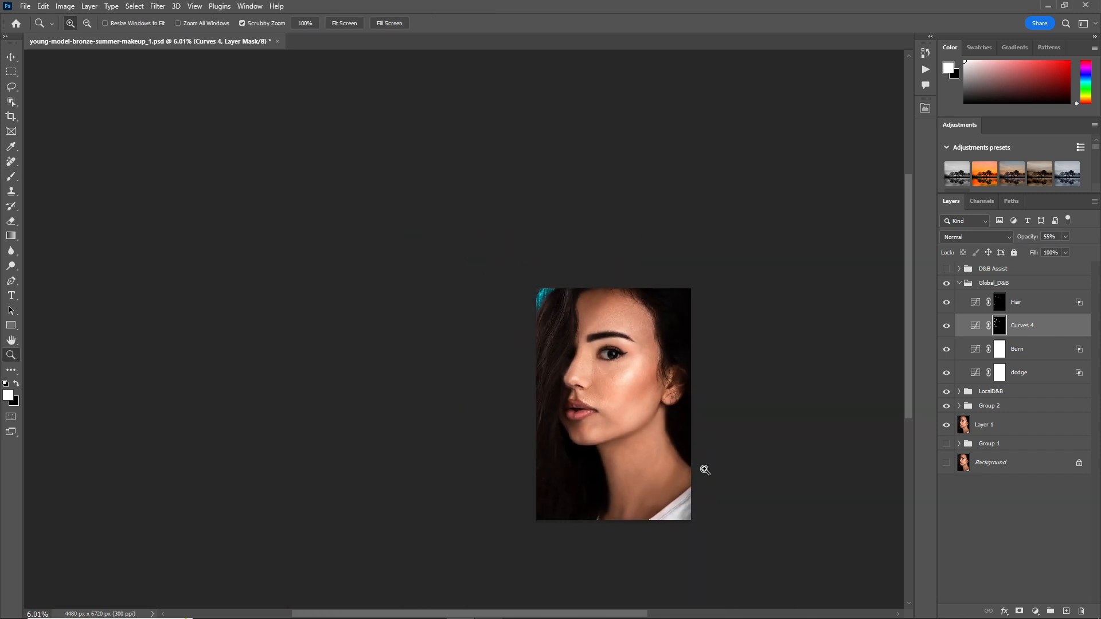
pyautogui.scroll(3, 702, 467)
# Add a Curves layer with strongly lowered midtones directly above the Burn layer
pyautogui.click(1026, 303)
pyautogui.click(1053, 352)
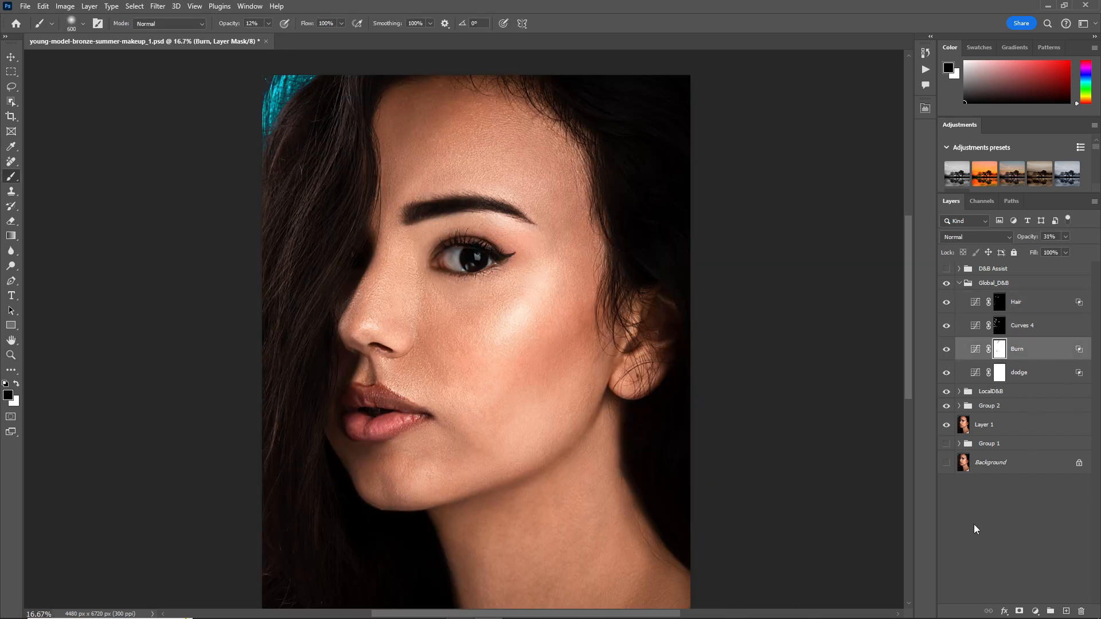
pyautogui.click(1033, 611)
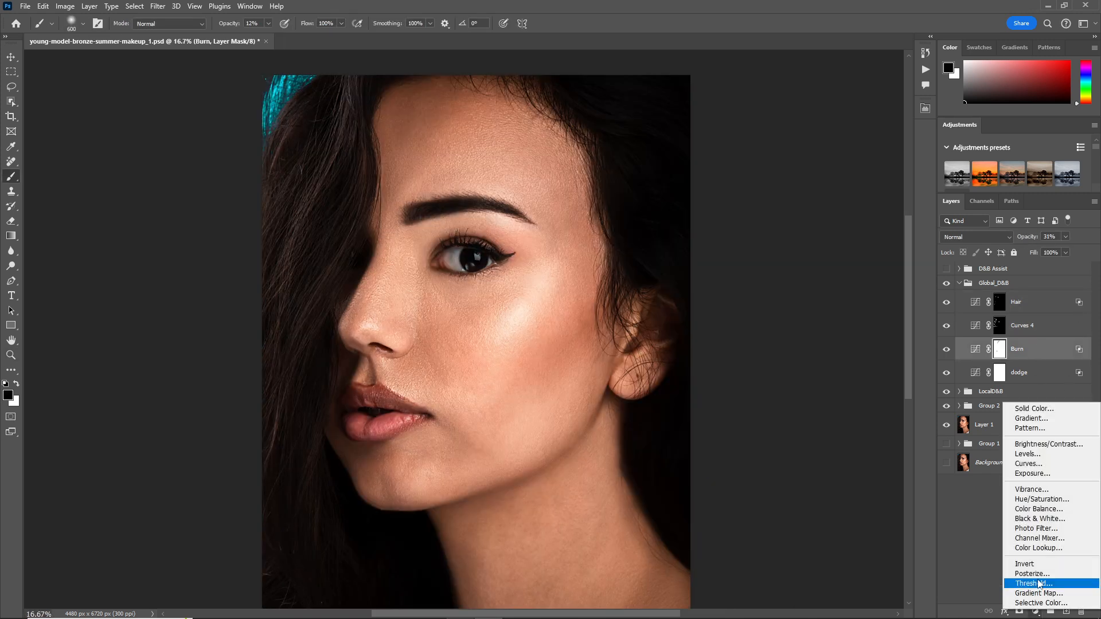
pyautogui.click(1042, 463)
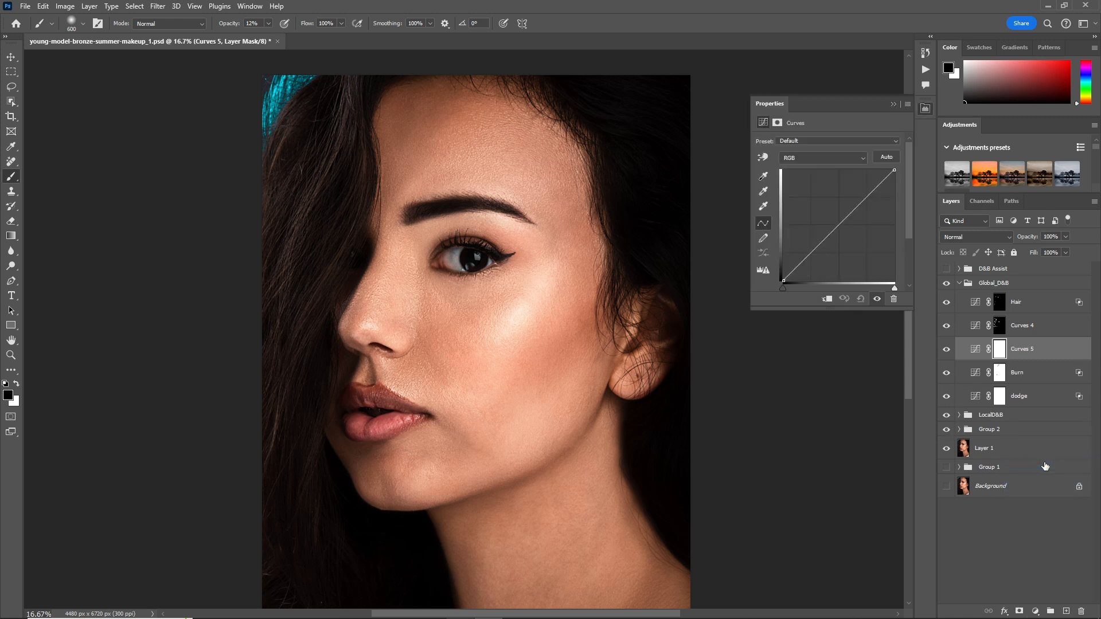
pyautogui.moveTo(839, 226); pyautogui.dragTo(849, 247)
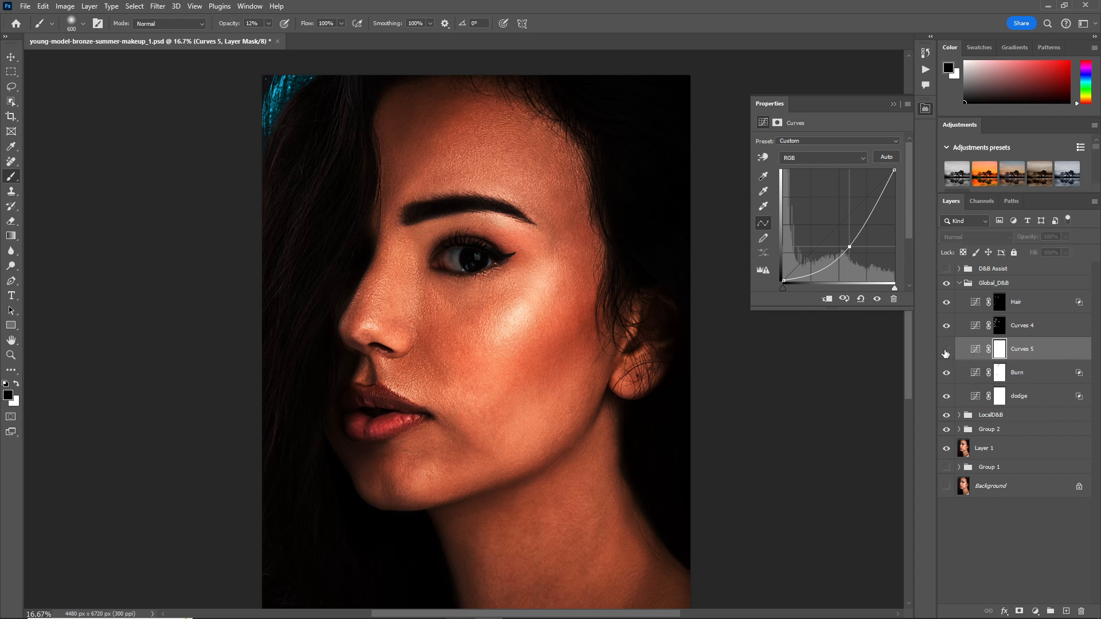
pyautogui.doubleClick(1068, 352)
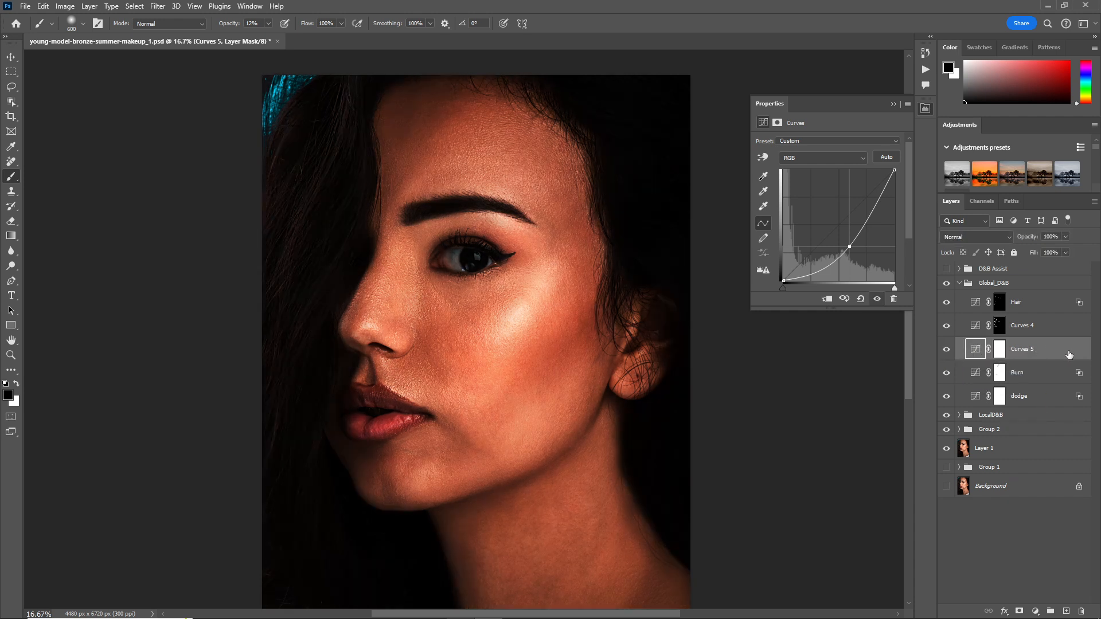
pyautogui.moveTo(832, 397); pyautogui.dragTo(952, 391)
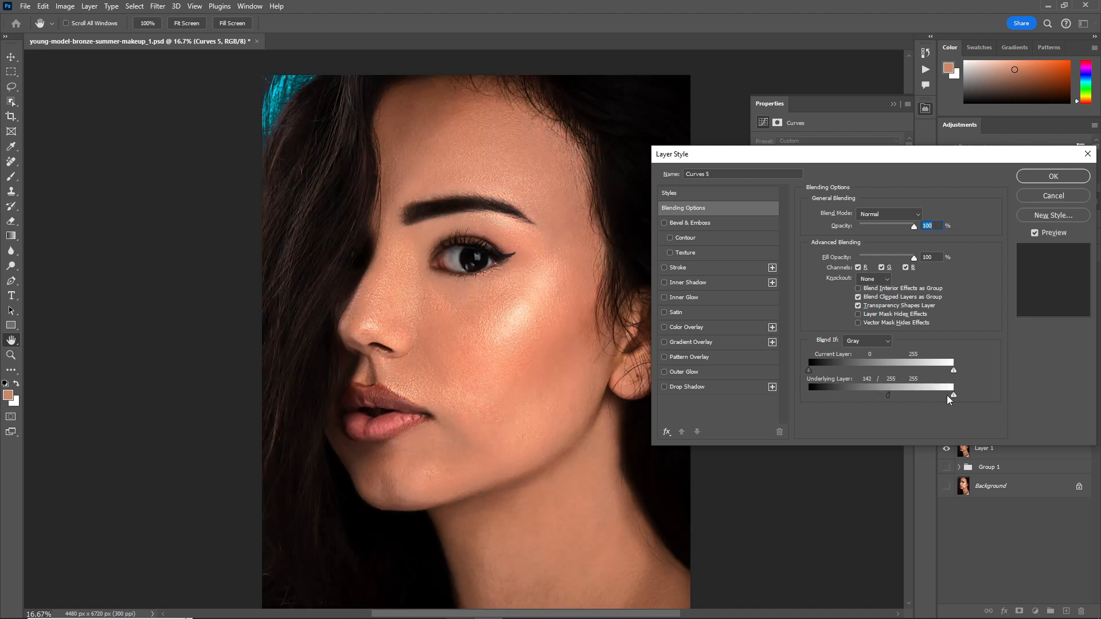
pyautogui.click(1053, 199)
# Limit the Curves 5 darkening to shadows by splitting its underlying-layer Blend If highlight slider to about 119/220
pyautogui.doubleClick(1071, 354)
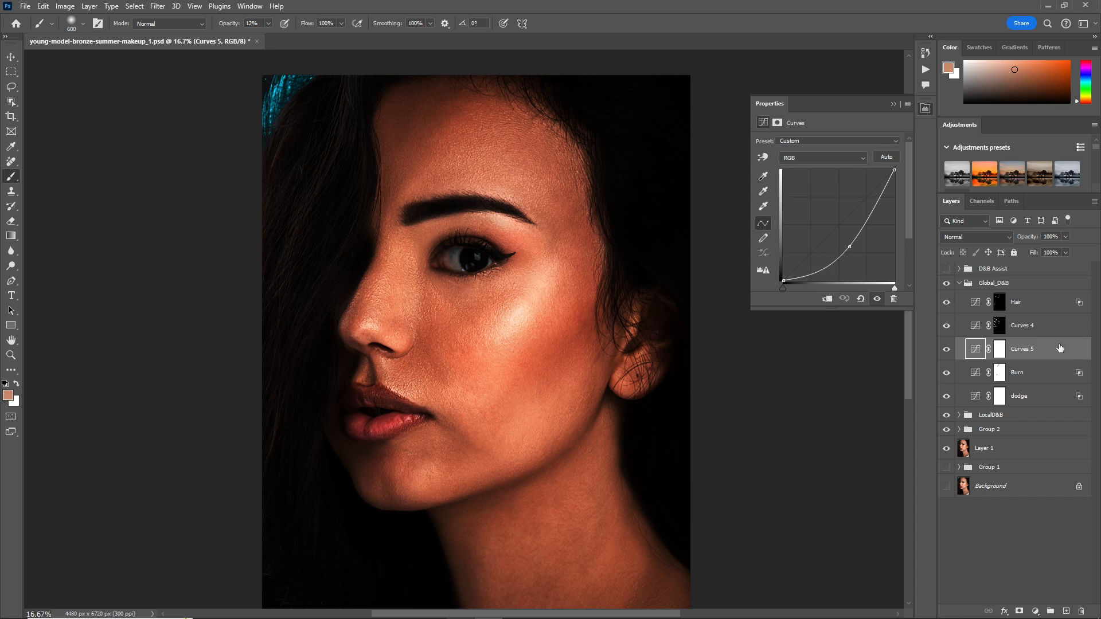
pyautogui.moveTo(907, 396)
pyautogui.mouseDown()
pyautogui.moveTo(873, 395)
pyautogui.moveTo(924, 395)
pyautogui.mouseUp()
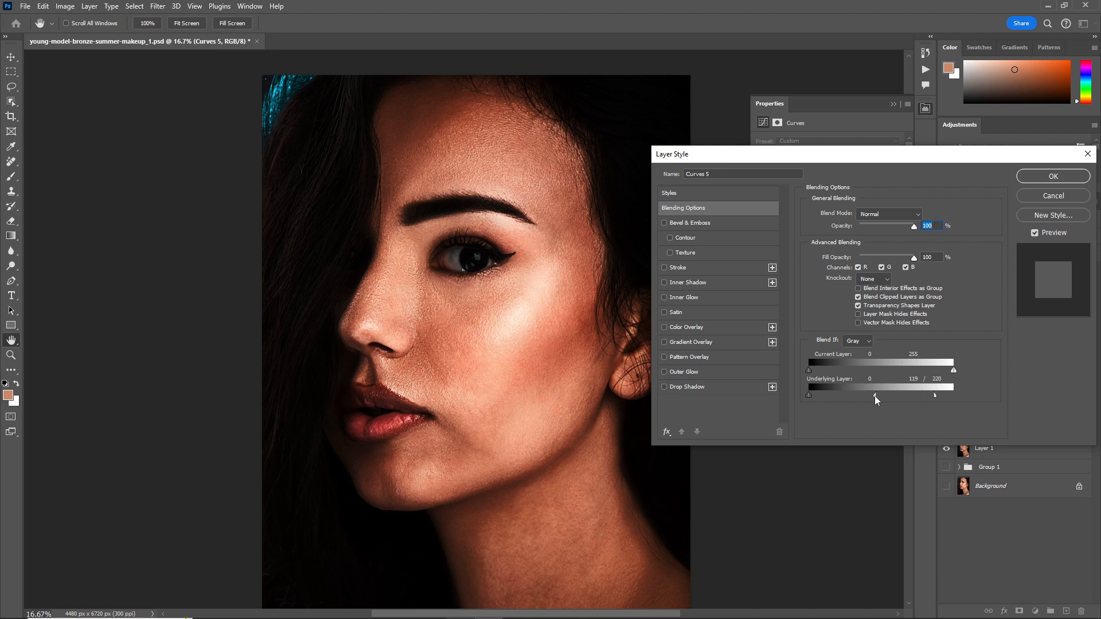
pyautogui.press('Return')
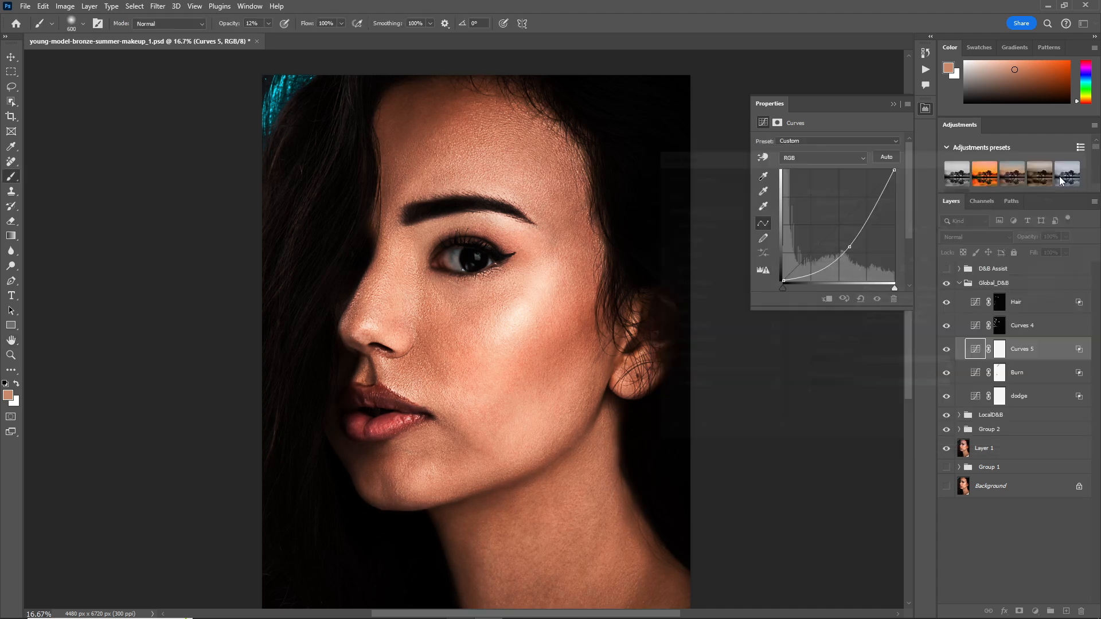
pyautogui.click(947, 349)
# Invert the Curves 5 mask to black and paint white over the cheek, jaw and eye area with a 1300 px brush at 12% opacity
pyautogui.click(999, 349)
pyautogui.hotkey('ctrl', 'i')
pyautogui.press(']')
pyautogui.press(']')
pyautogui.press(']')
pyautogui.press(']')
pyautogui.press(']')
pyautogui.press(']')
pyautogui.press(']')
pyautogui.press('x')
pyautogui.moveTo(521, 399)
pyautogui.mouseDown()
pyautogui.moveTo(572, 355)
pyautogui.moveTo(504, 422)
pyautogui.mouseUp()
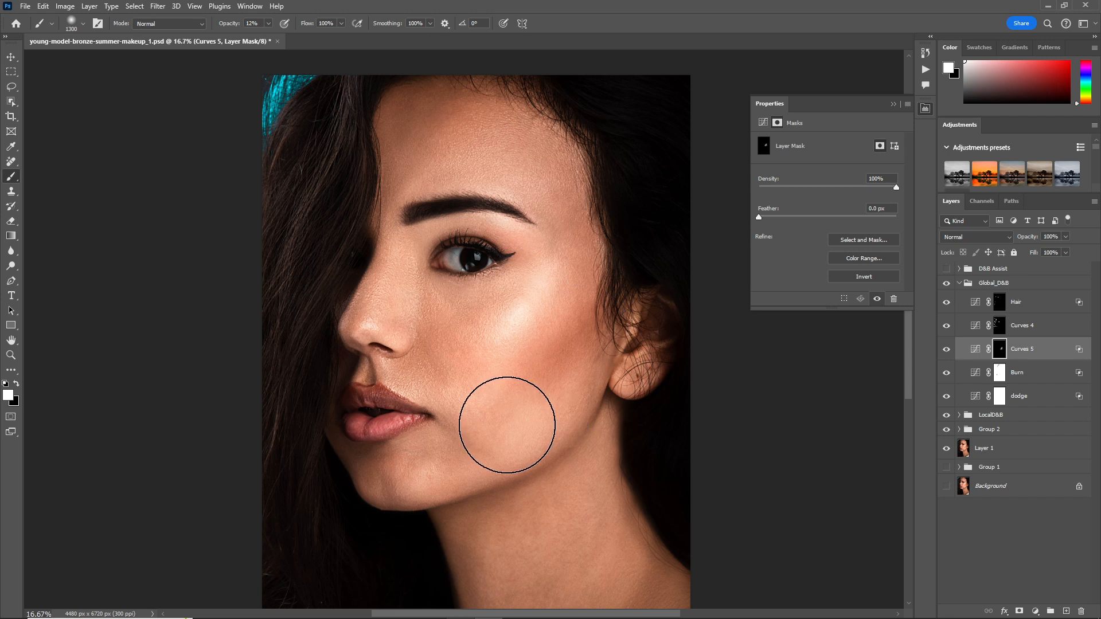
pyautogui.moveTo(435, 252); pyautogui.dragTo(425, 273)
pyautogui.moveTo(484, 449)
pyautogui.mouseDown()
pyautogui.moveTo(531, 398)
pyautogui.moveTo(517, 449)
pyautogui.moveTo(536, 429)
pyautogui.mouseUp()
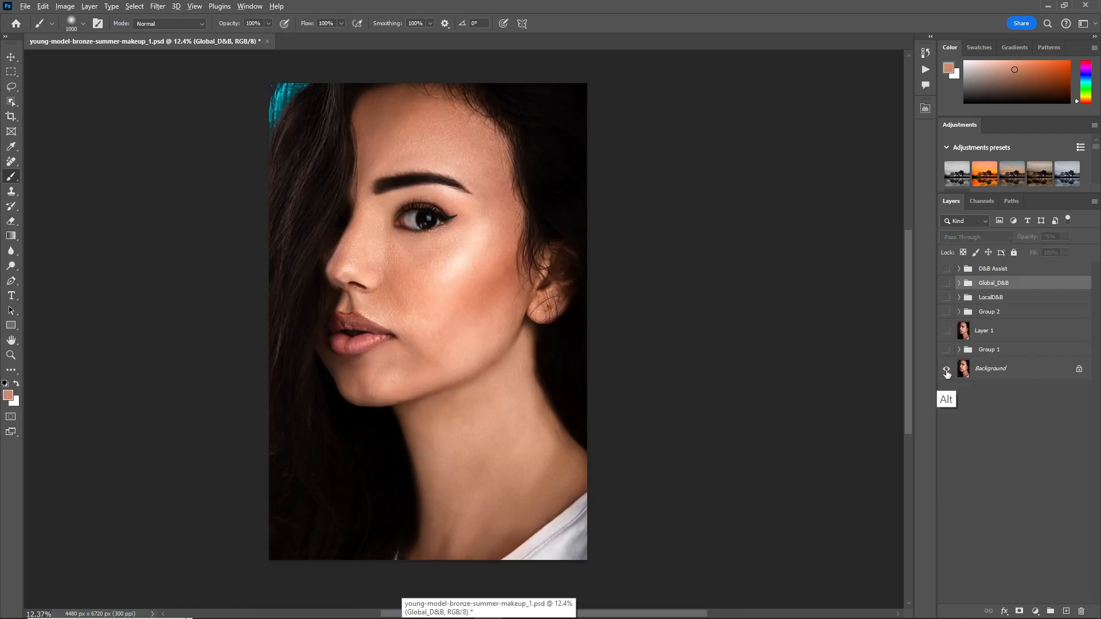
# Compare the retouched portrait with the original Background by switching the layers above it, including Layer 3, off and on
pyautogui.keyDown('alt'); pyautogui.click(946, 371); pyautogui.keyUp('alt')
pyautogui.keyDown('alt'); pyautogui.click(946, 371); pyautogui.keyUp('alt')
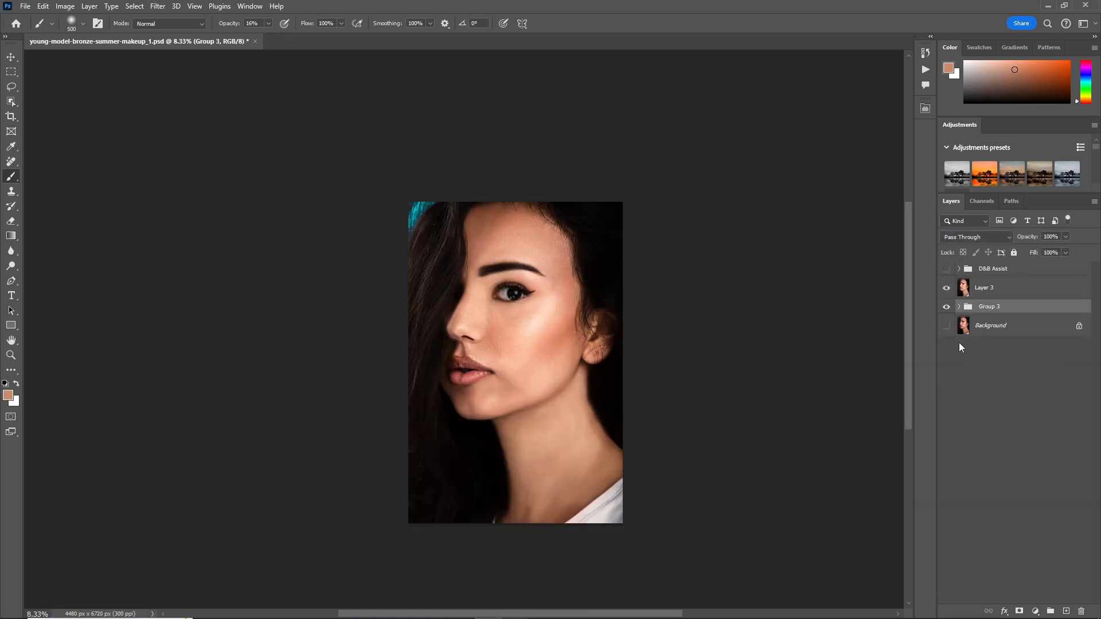
pyautogui.click(945, 308)
pyautogui.click(945, 288)
pyautogui.click(946, 288)
pyautogui.click(946, 287)
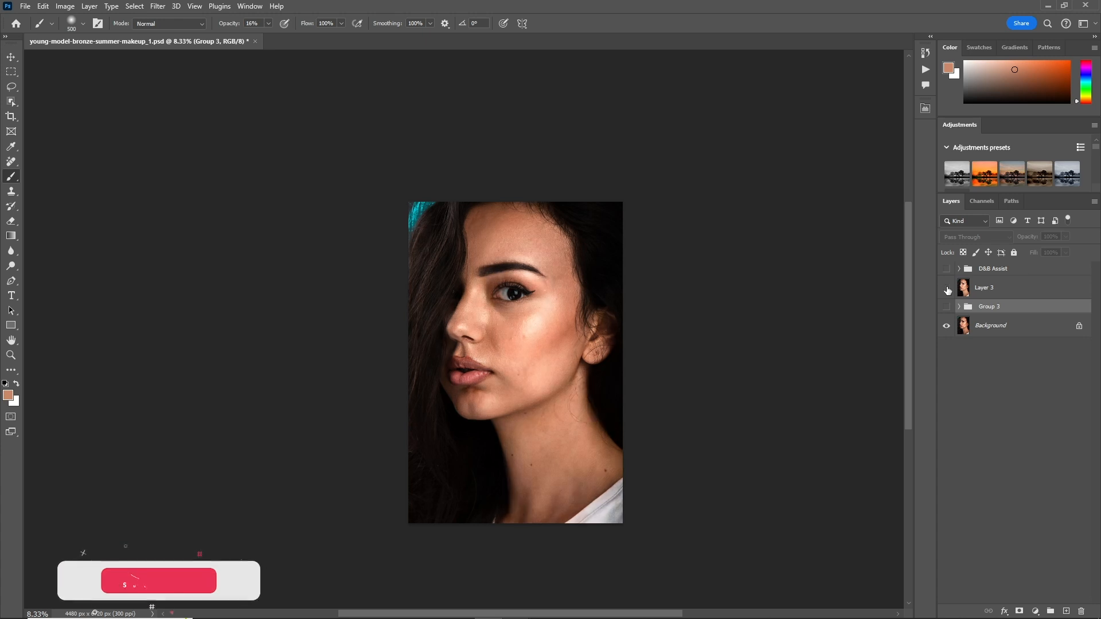
pyautogui.click(945, 288)
pyautogui.click(946, 288)
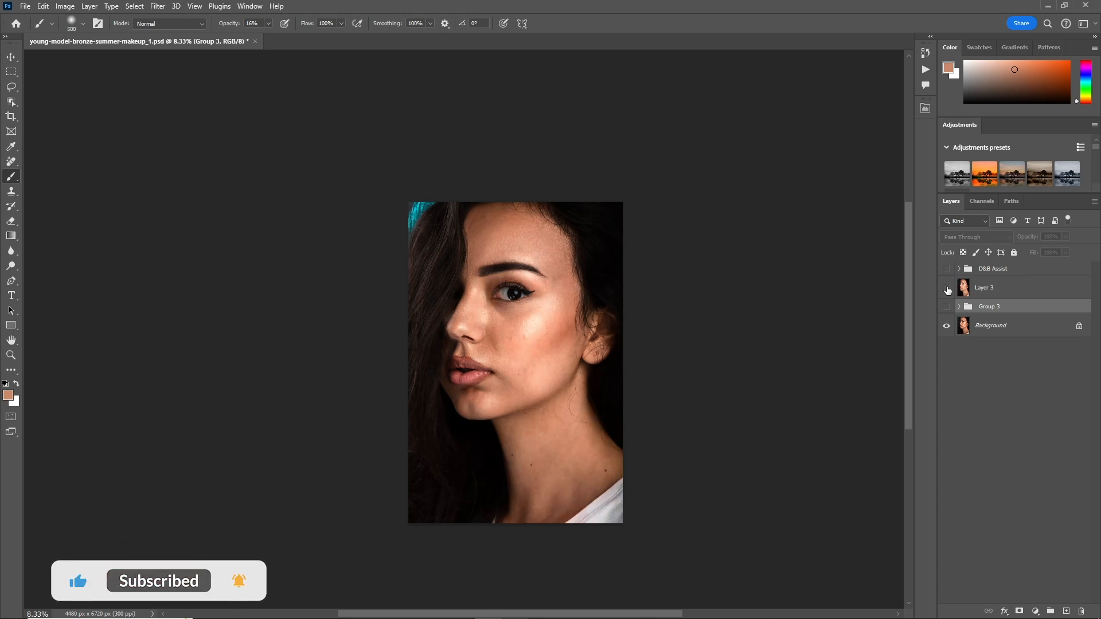
pyautogui.click(946, 288)
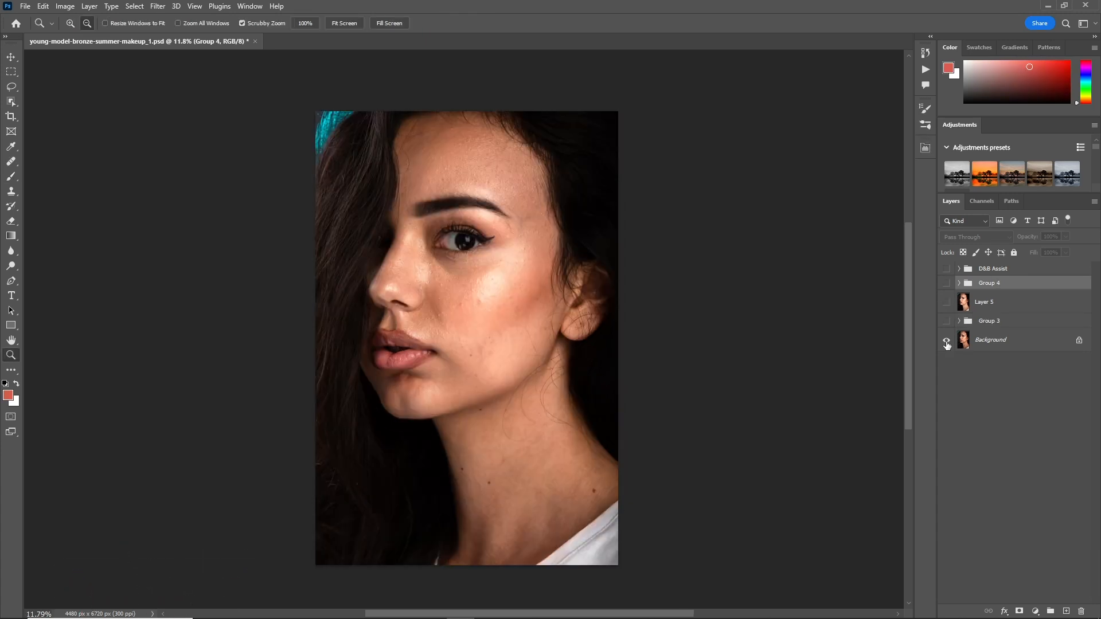
# Compare the final result, including Group 4 and Layer 5, with the original Background layer
pyautogui.keyDown('alt'); pyautogui.click(946, 341); pyautogui.keyUp('alt')
pyautogui.keyDown('alt'); pyautogui.click(946, 341); pyautogui.keyUp('alt')
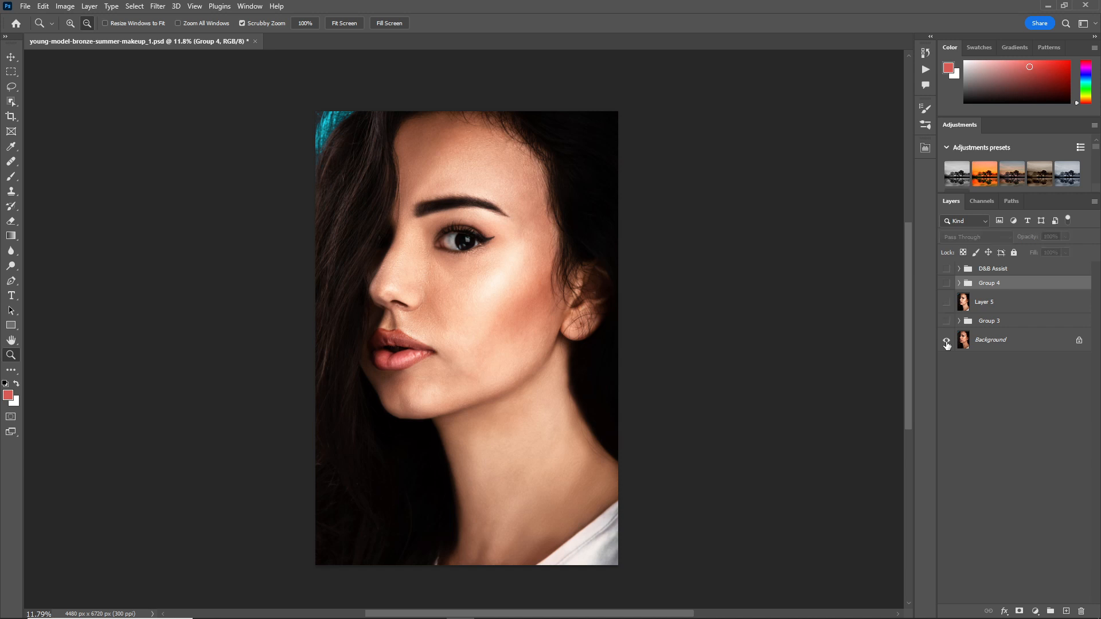
pyautogui.keyDown('alt'); pyautogui.click(946, 342); pyautogui.keyUp('alt')
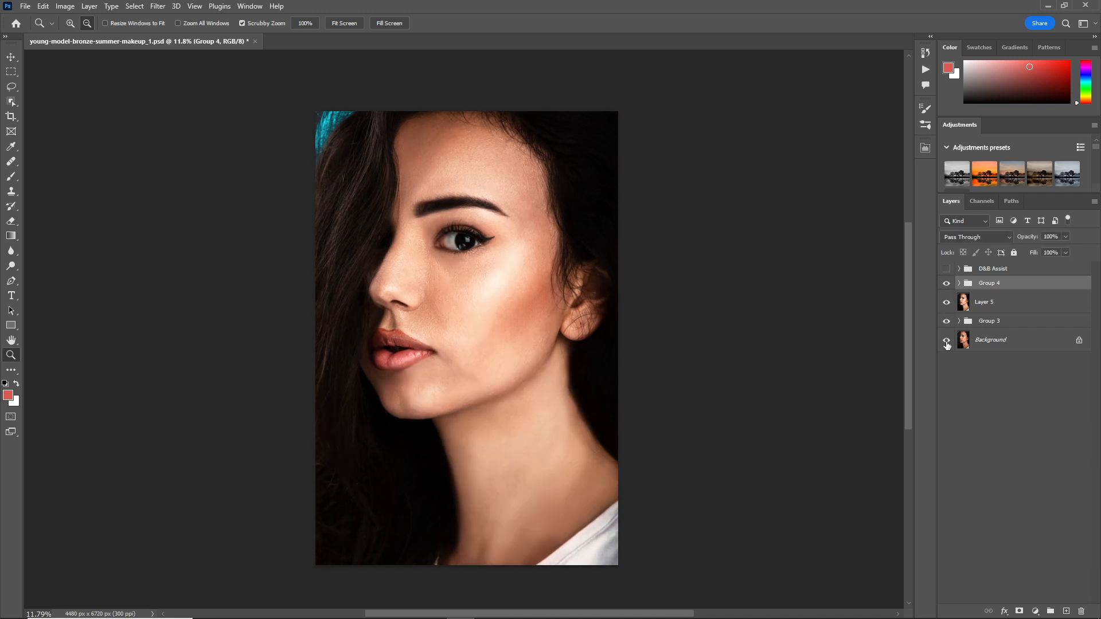